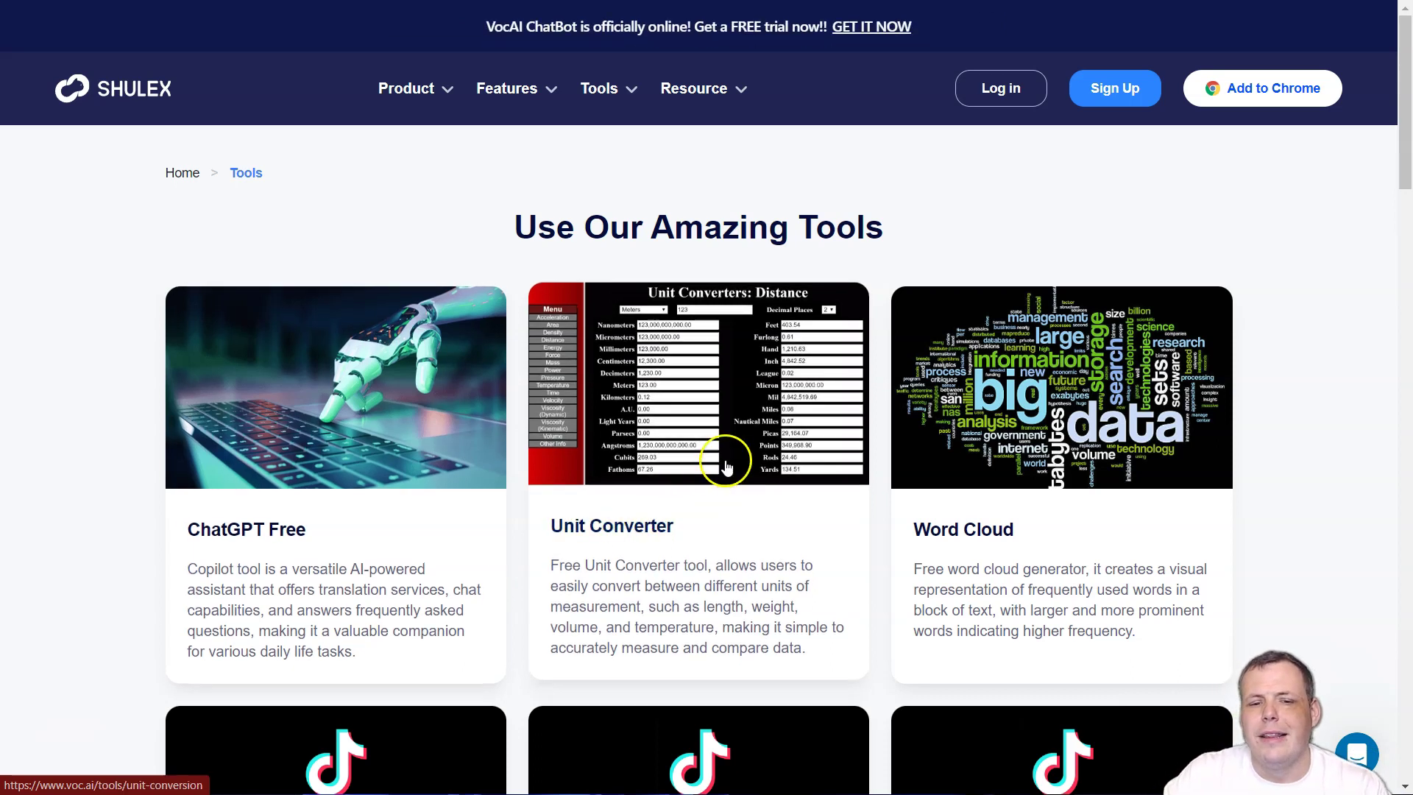
{"action": "scroll", "coordinate": [1008, 442], "scroll_direction": "down", "scroll_amount": 5}
{"action": "scroll", "coordinate": [992, 454], "scroll_direction": "down", "scroll_amount": 2}
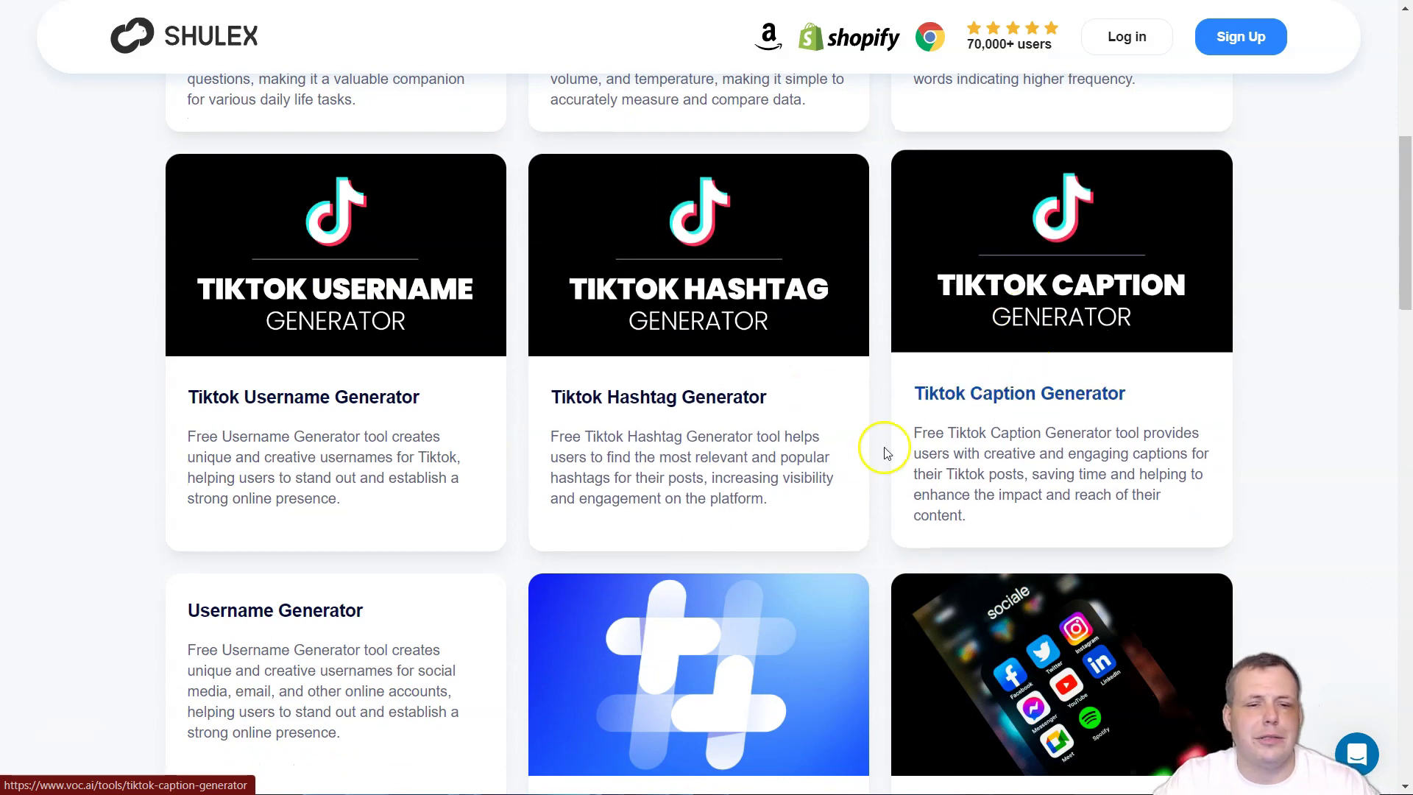
{"action": "scroll", "coordinate": [387, 468], "scroll_direction": "down", "scroll_amount": 3}
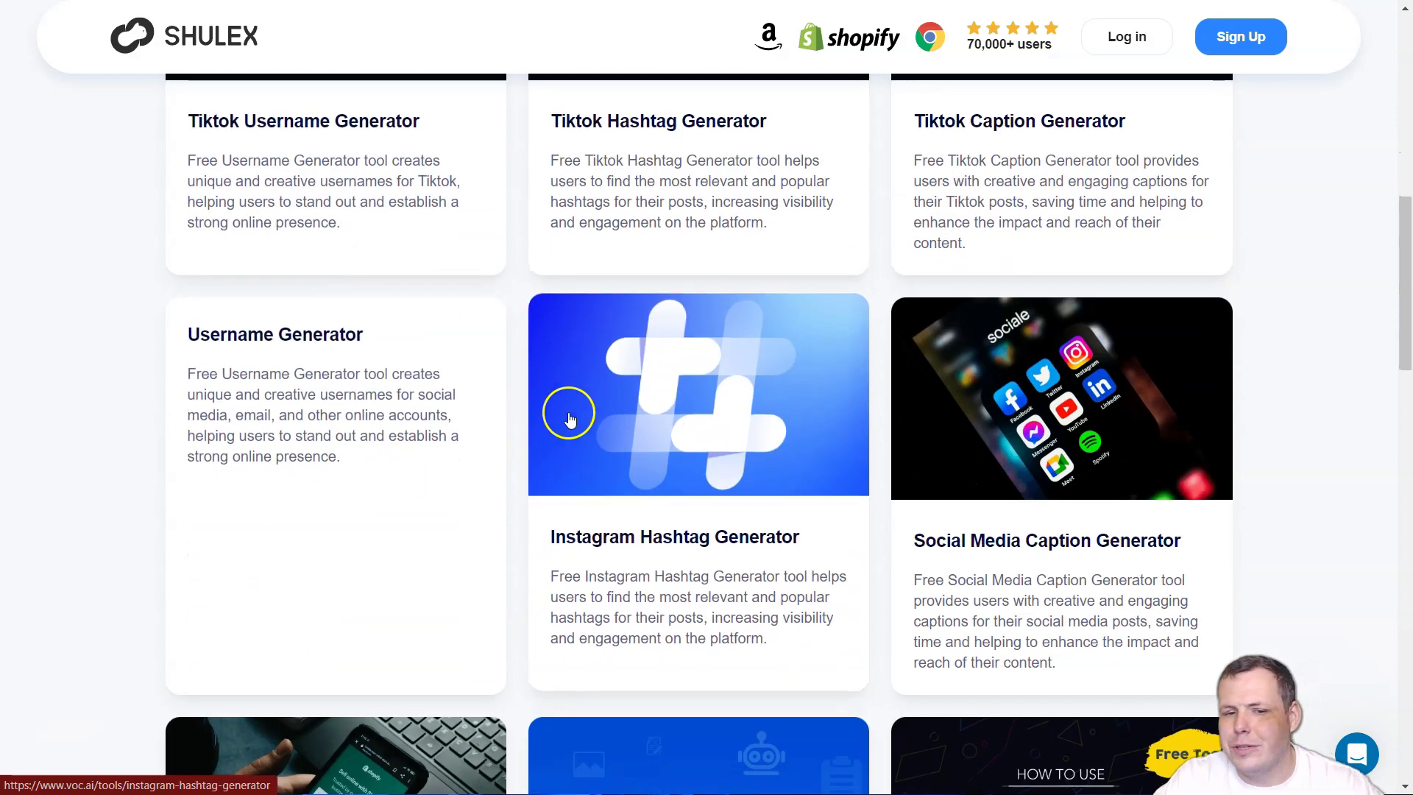
{"action": "scroll", "coordinate": [570, 416], "scroll_direction": "down", "scroll_amount": 2}
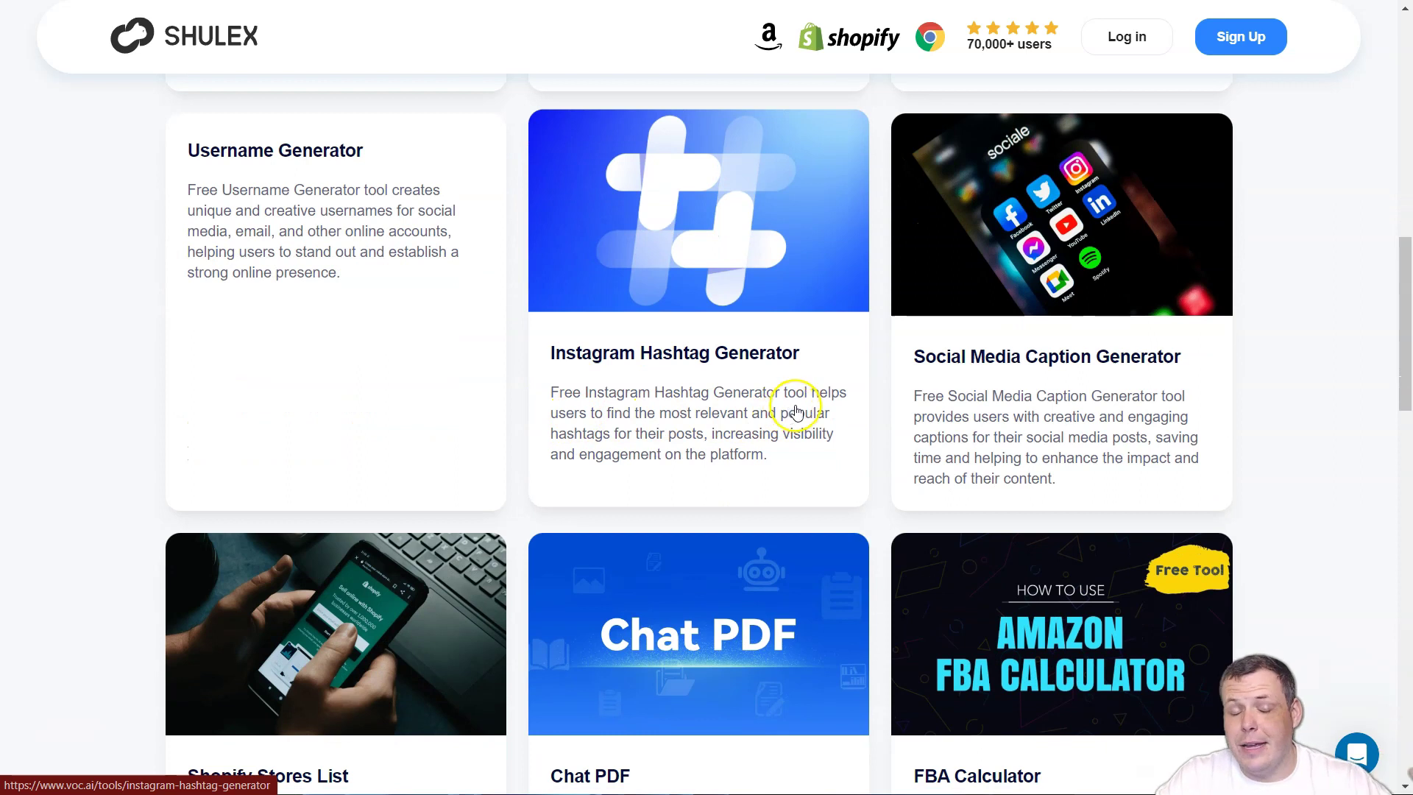
{"action": "scroll", "coordinate": [797, 412], "scroll_direction": "down", "scroll_amount": 3}
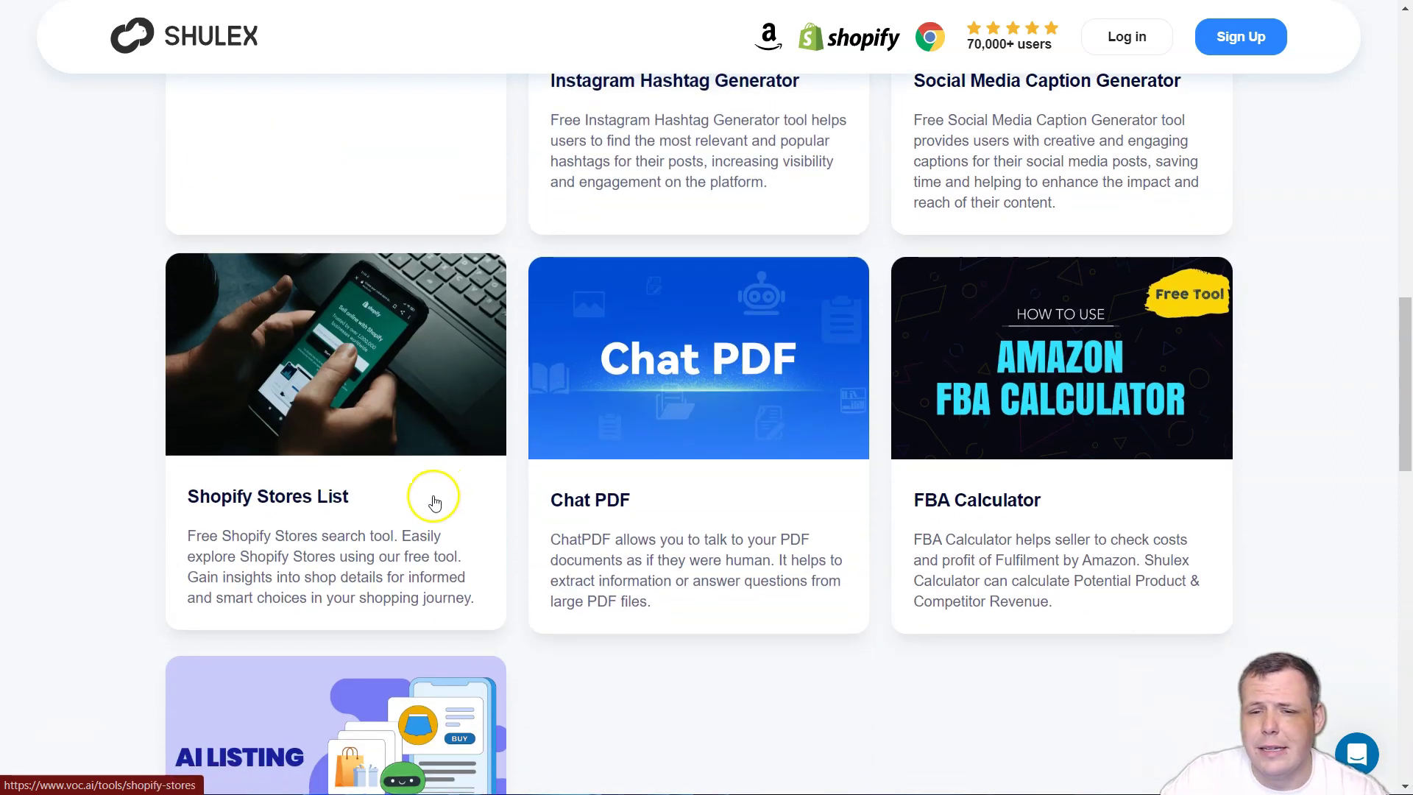
{"action": "scroll", "coordinate": [1004, 599], "scroll_direction": "down", "scroll_amount": 4}
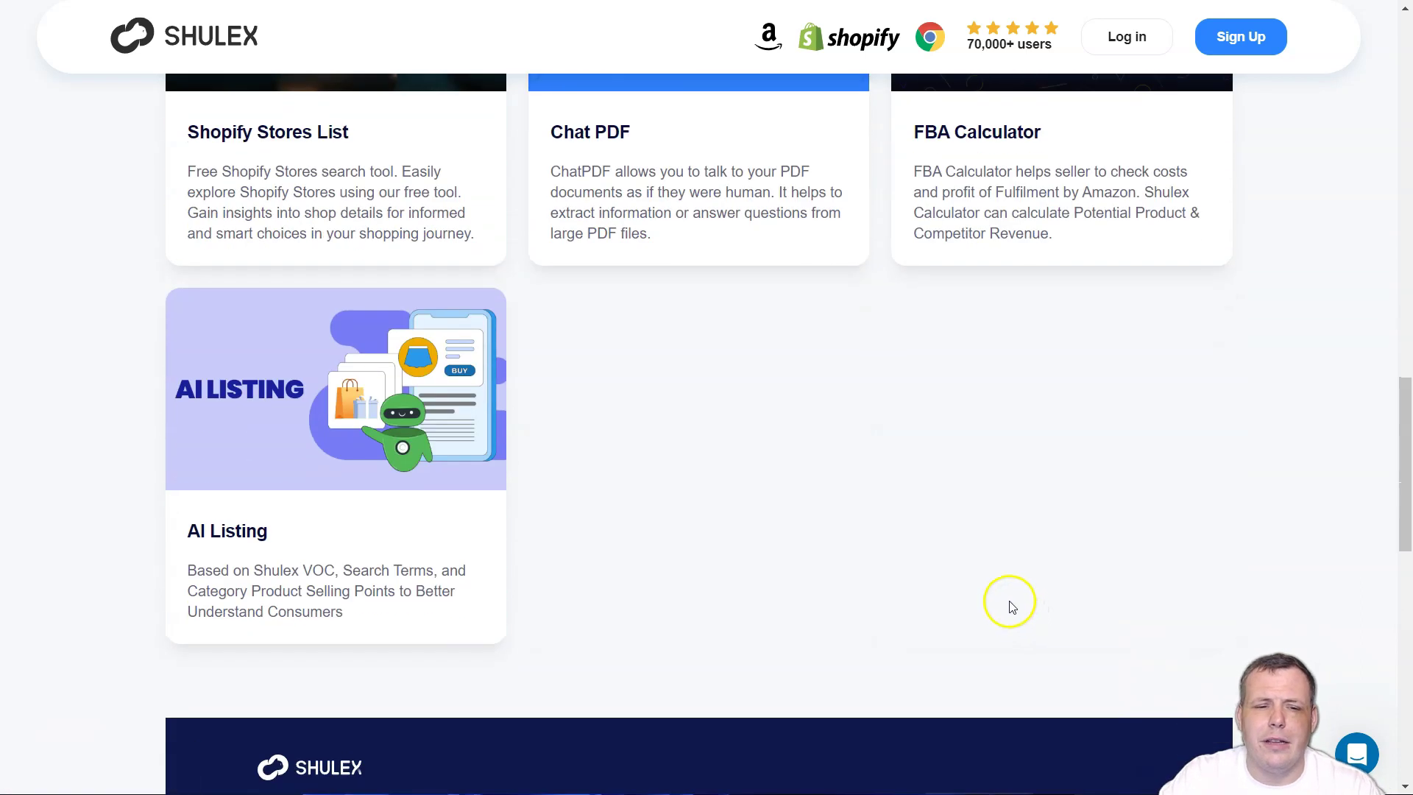
{"action": "scroll", "coordinate": [906, 589], "scroll_direction": "down", "scroll_amount": 2}
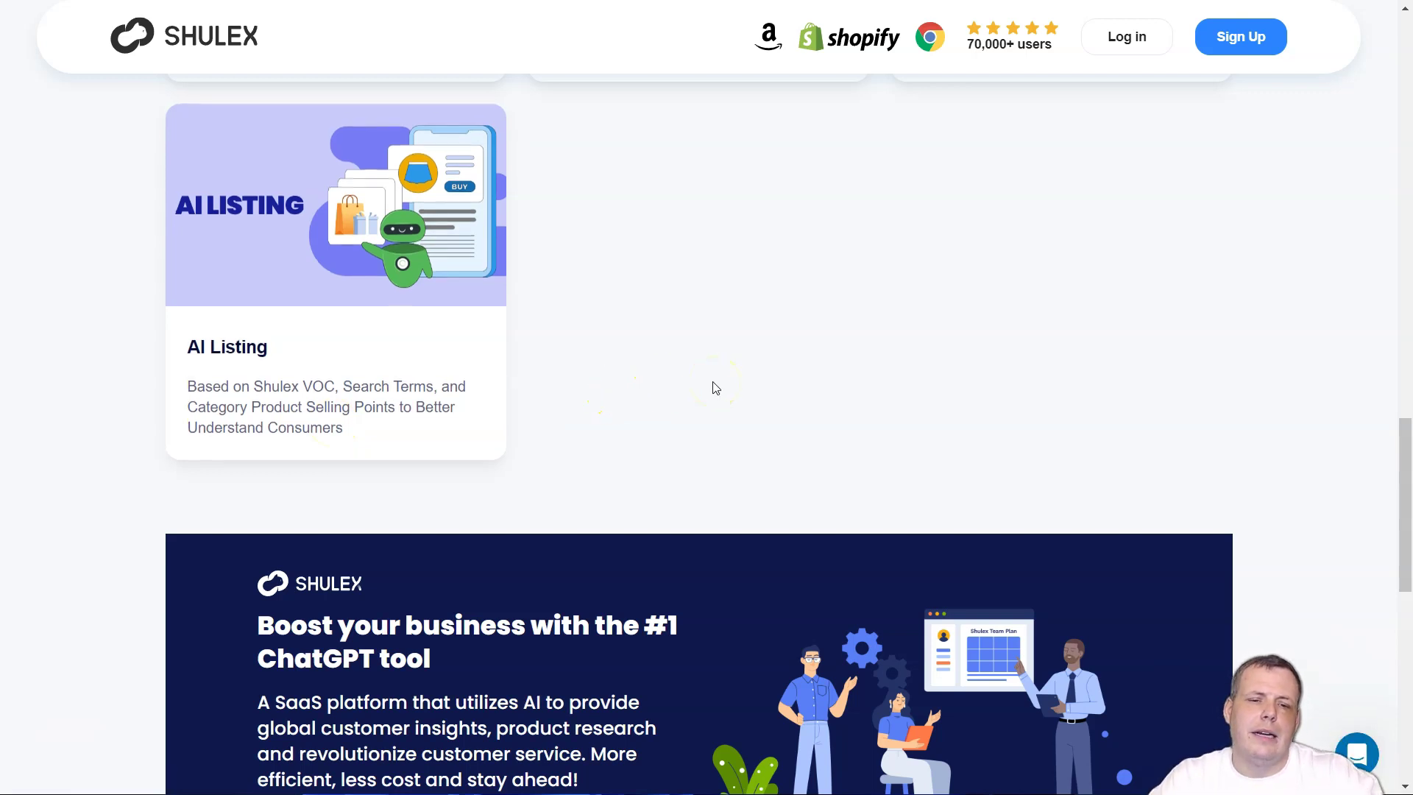
{"action": "scroll", "coordinate": [711, 390], "scroll_direction": "down", "scroll_amount": 8}
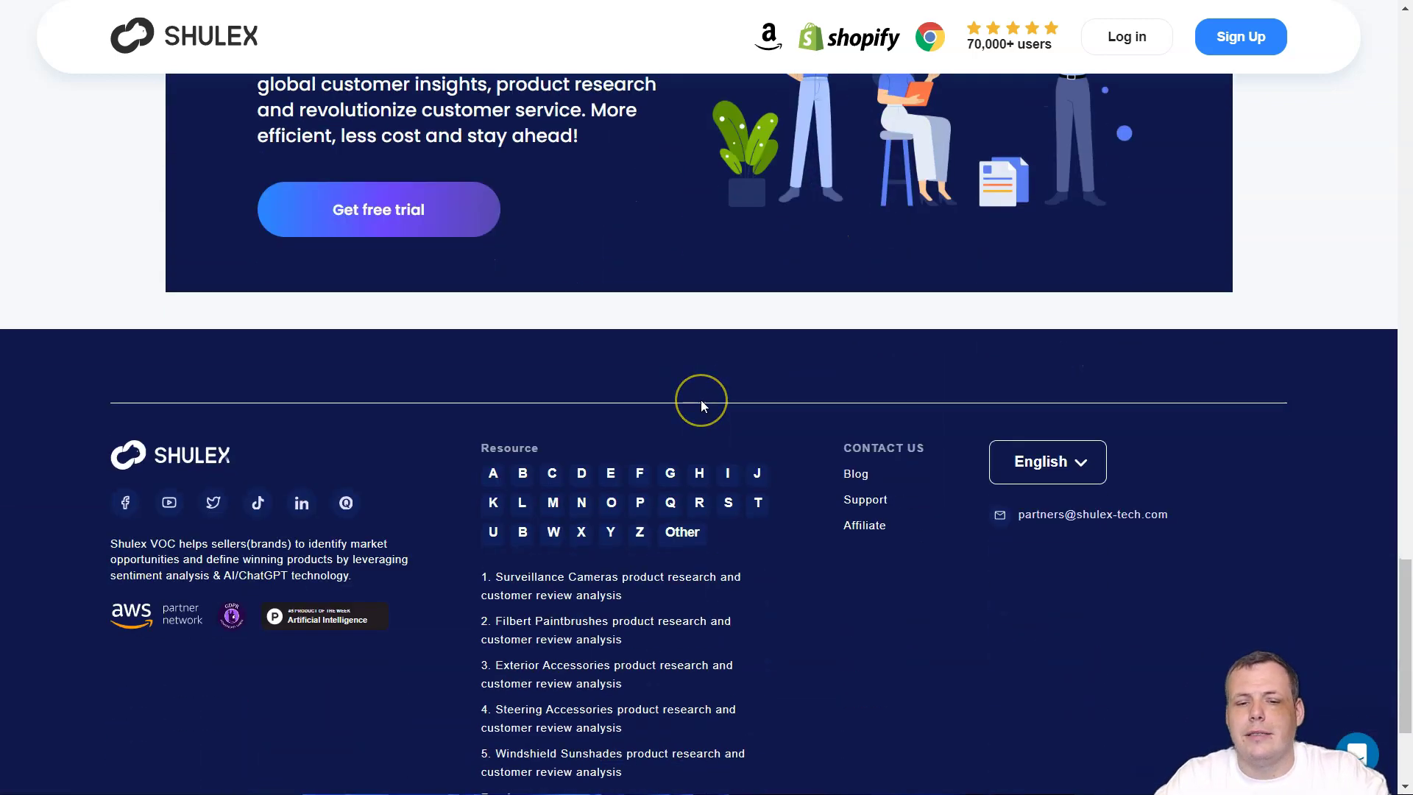
{"action": "scroll", "coordinate": [700, 399], "scroll_direction": "down", "scroll_amount": 3}
{"action": "scroll", "coordinate": [701, 400], "scroll_direction": "up", "scroll_amount": 15}
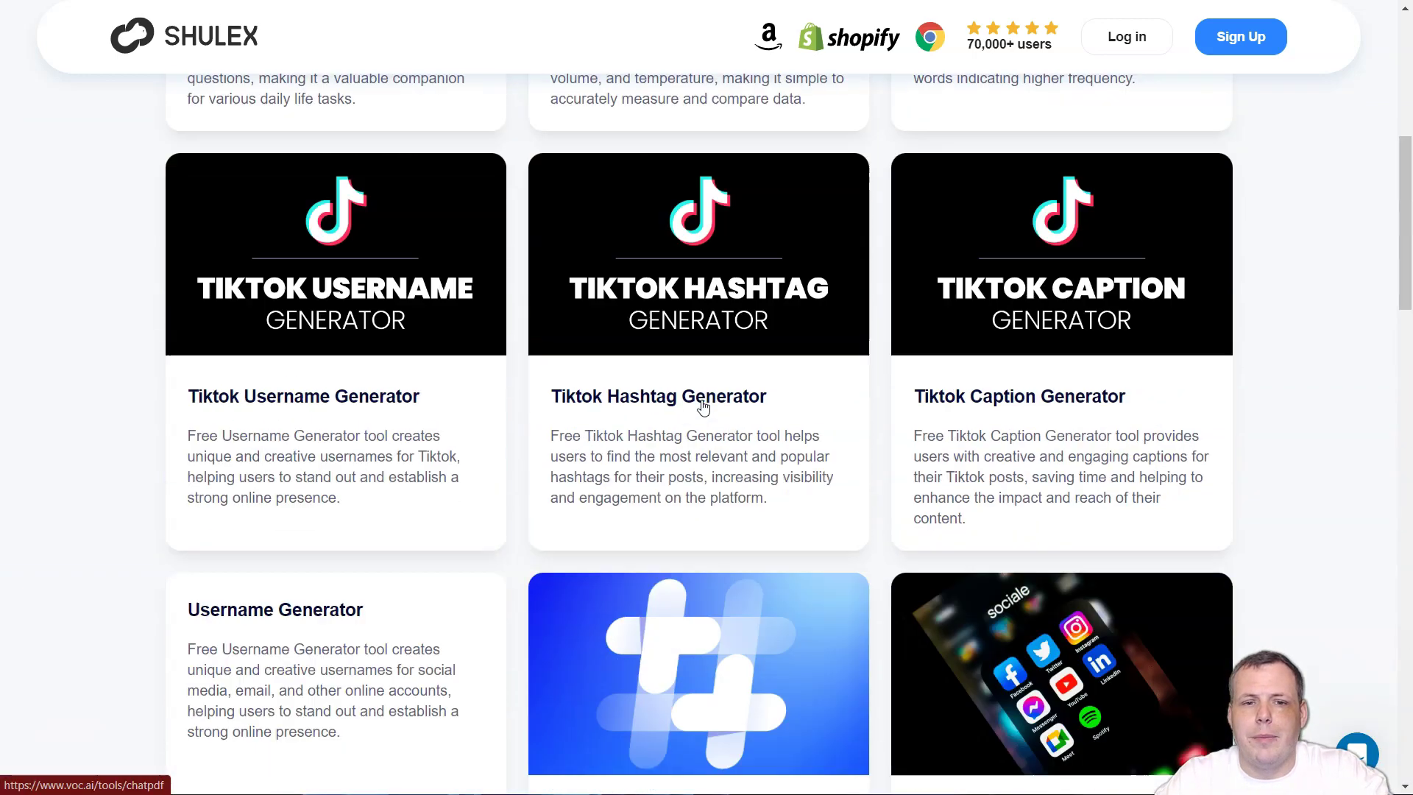
{"action": "scroll", "coordinate": [703, 407], "scroll_direction": "up", "scroll_amount": 7}
{"action": "mouse_move", "coordinate": [443, 77]}
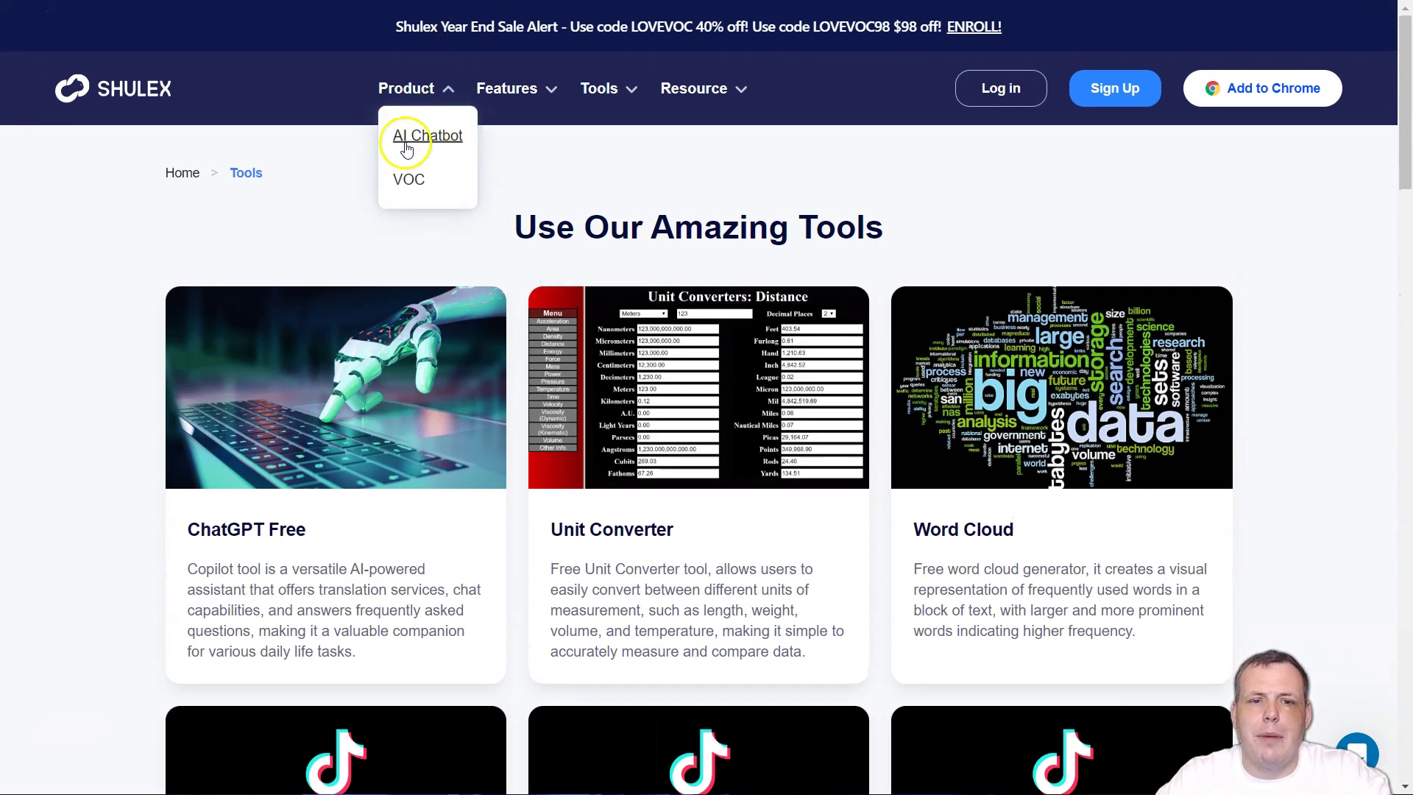
{"action": "mouse_move", "coordinate": [524, 108]}
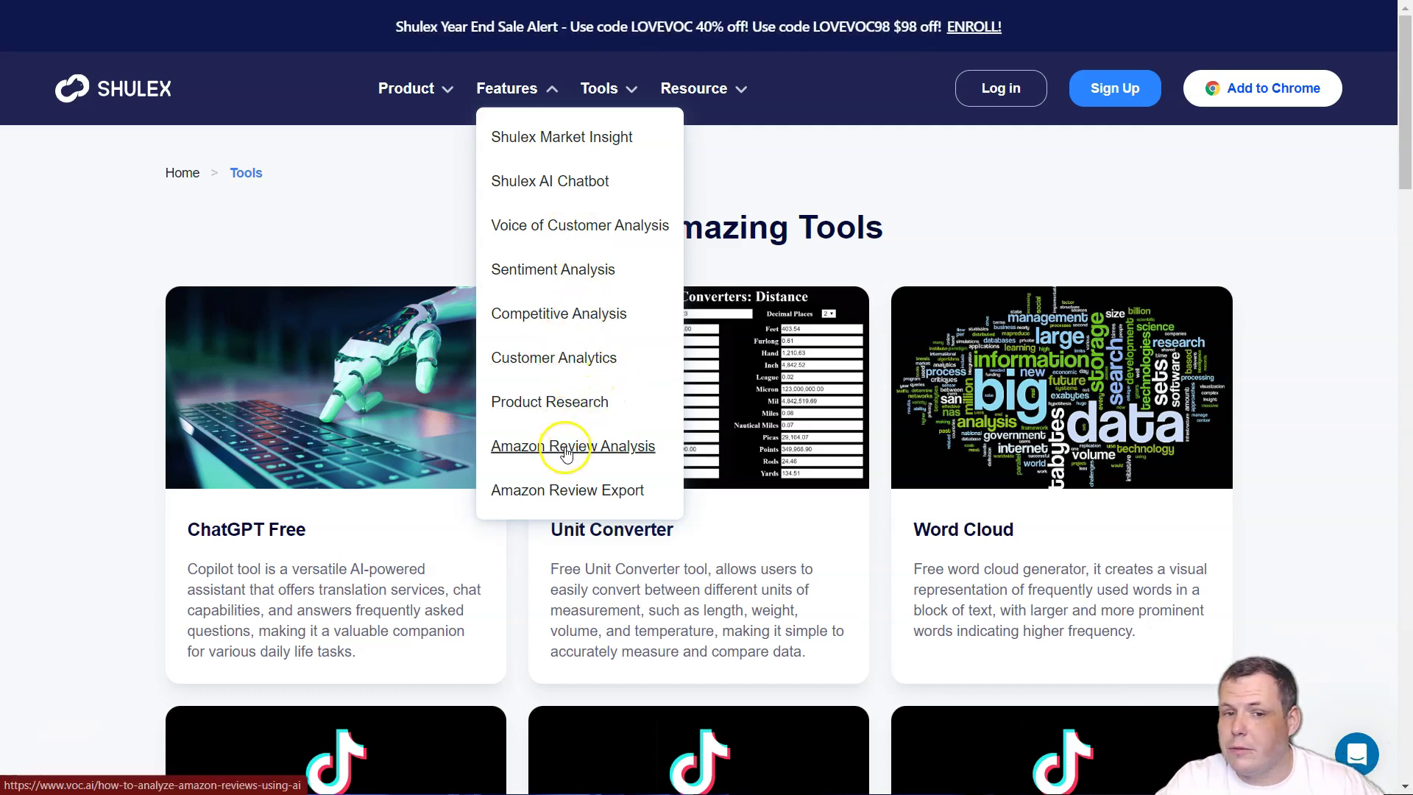
{"action": "scroll", "coordinate": [564, 455], "scroll_direction": "down", "scroll_amount": 1}
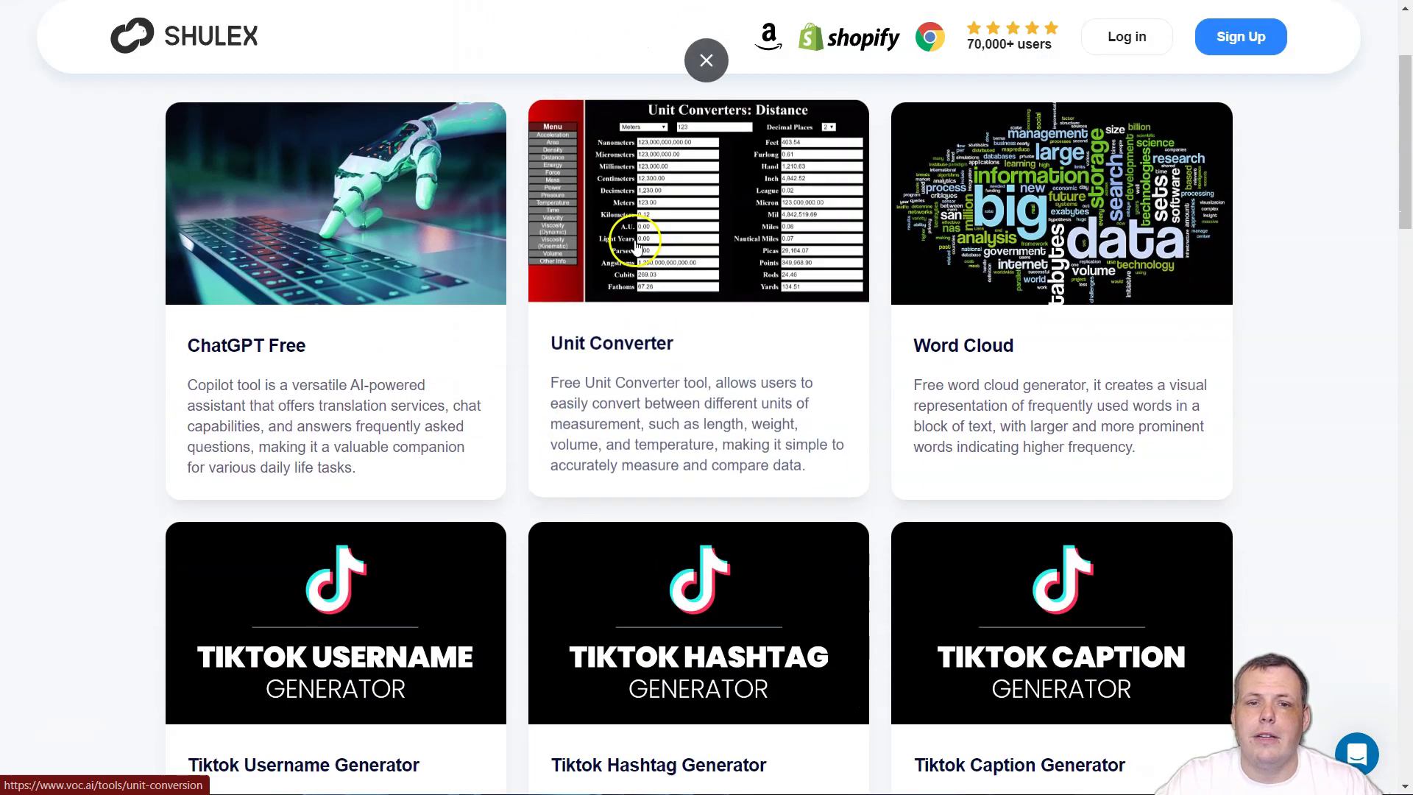
{"action": "scroll", "coordinate": [605, 130], "scroll_direction": "up", "scroll_amount": 1}
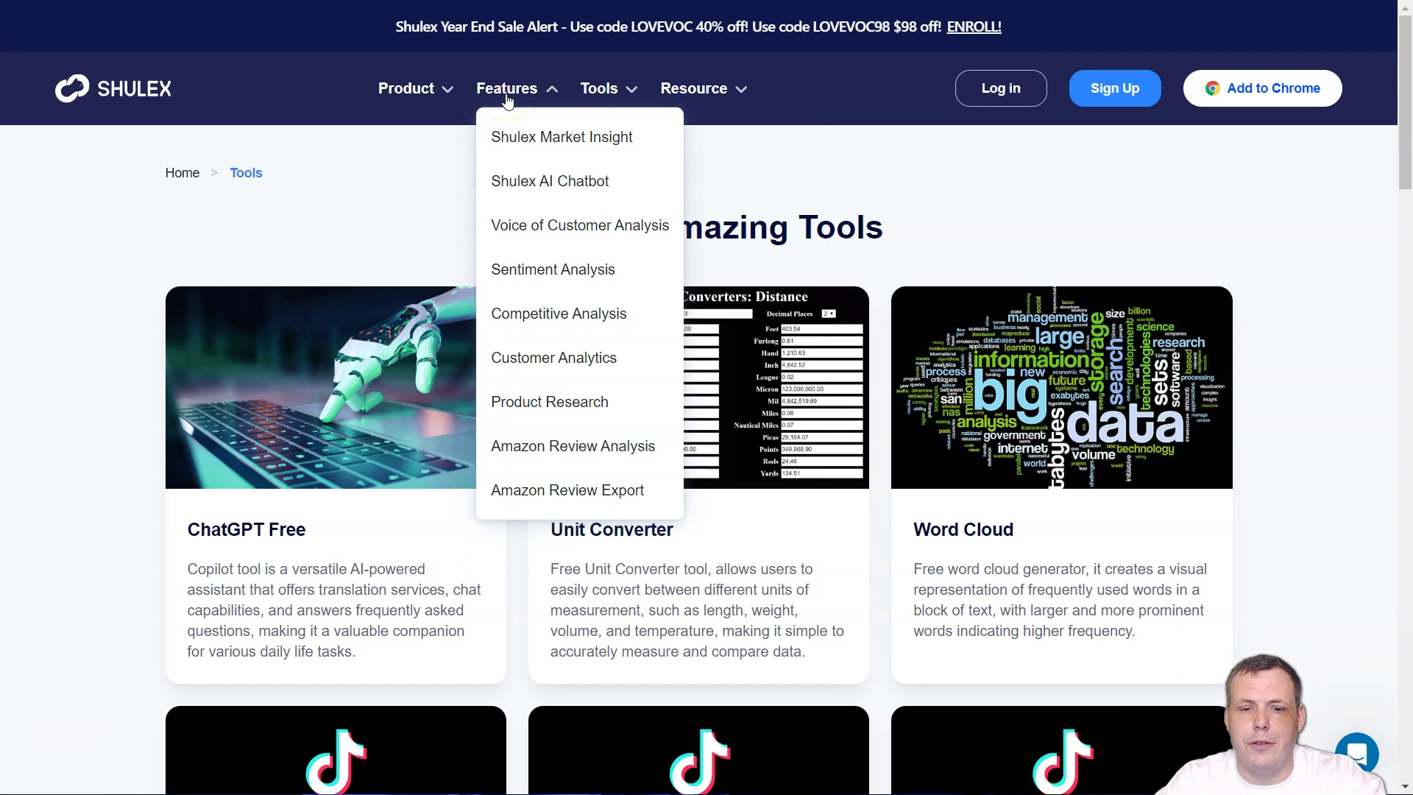
{"action": "mouse_move", "coordinate": [593, 91]}
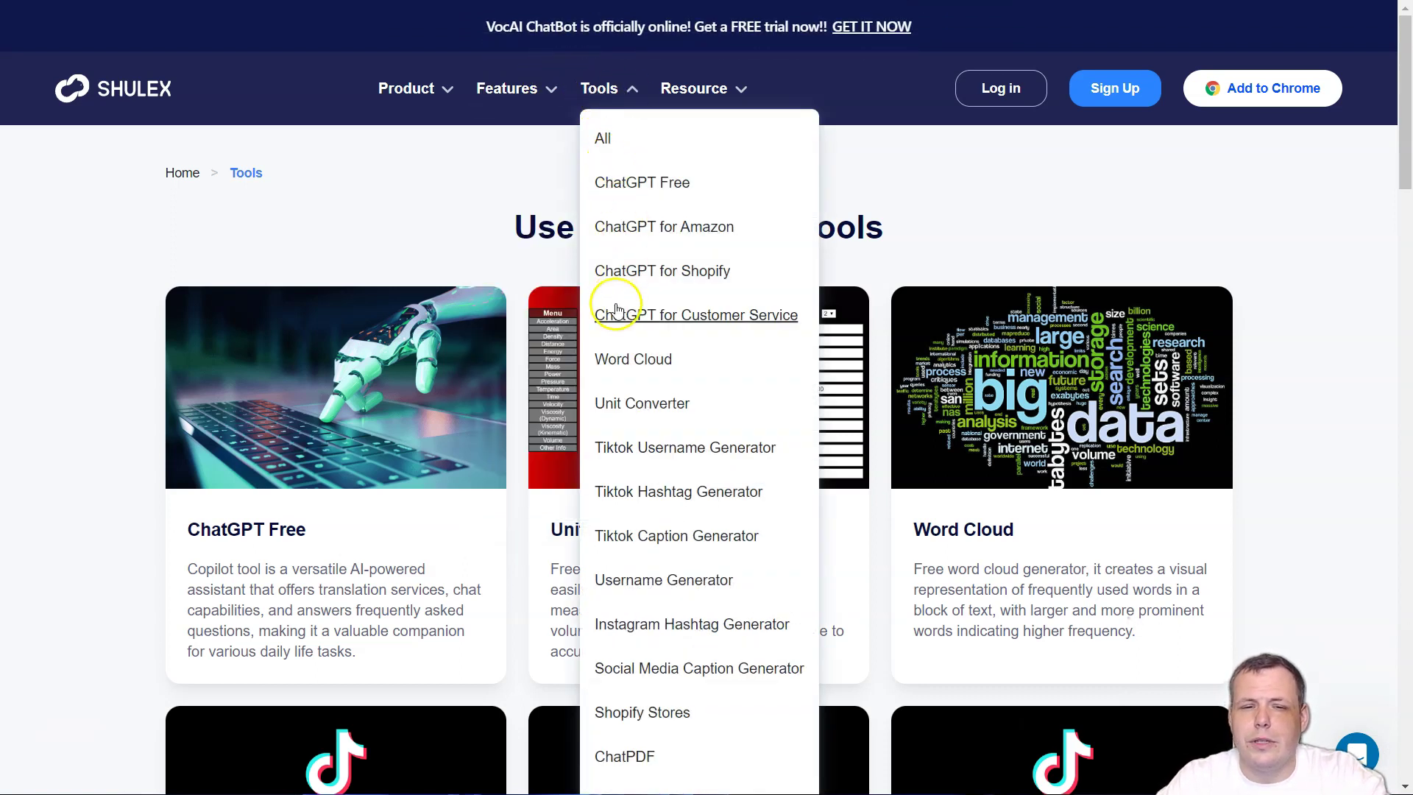
{"action": "mouse_move", "coordinate": [719, 89]}
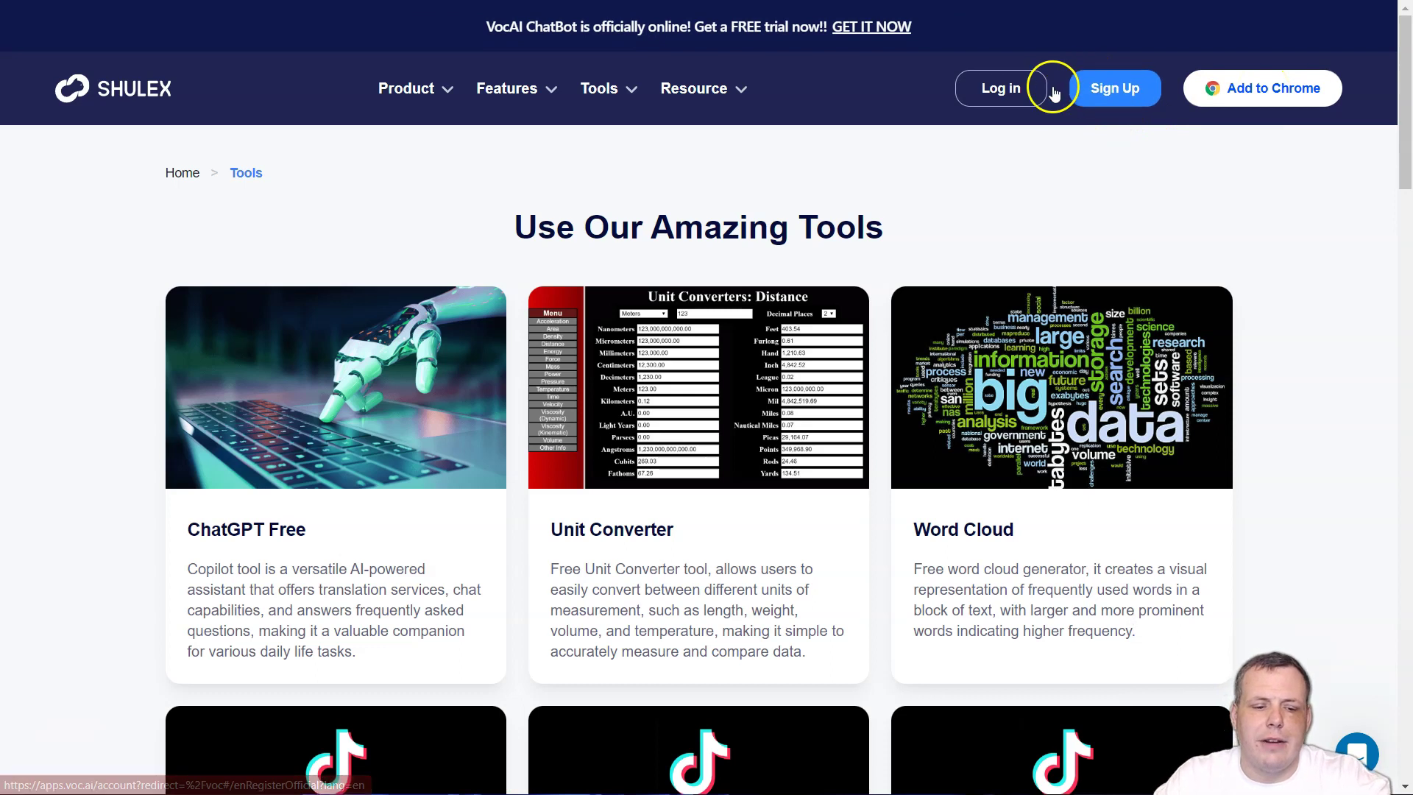
Step: Log in to the Consumer Insight dashboard and leave the marketplace country set to US
{"action": "left_click", "coordinate": [1027, 105]}
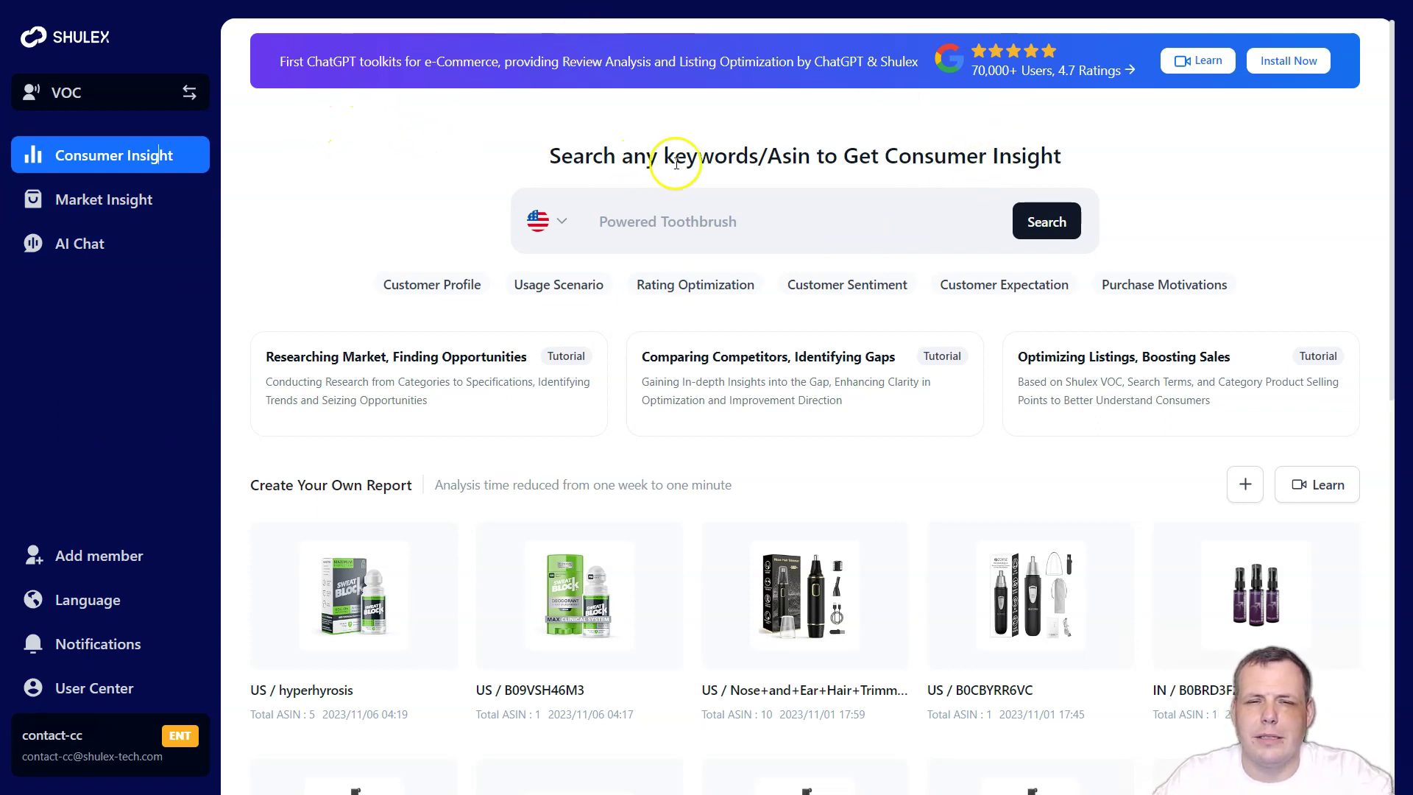
{"action": "left_click", "coordinate": [693, 224]}
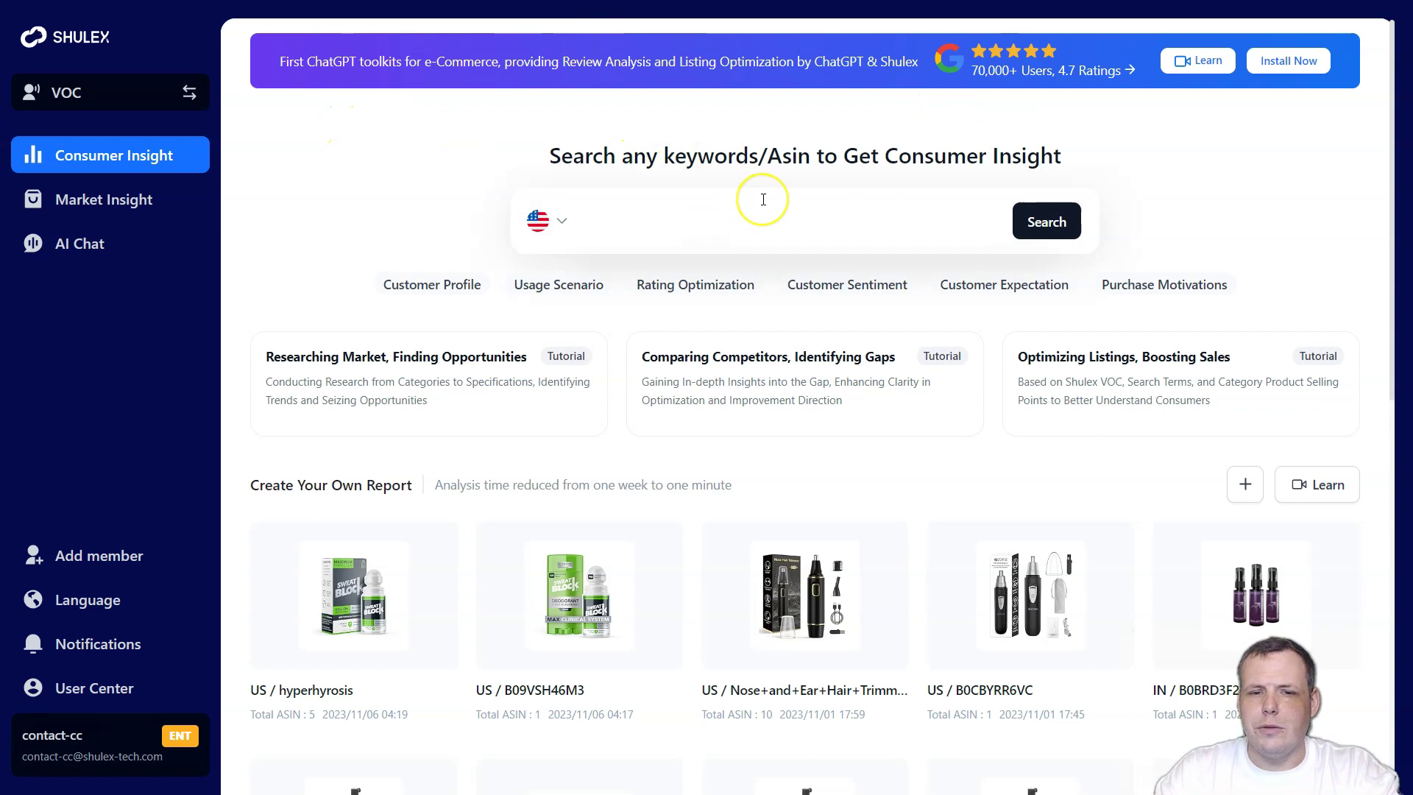
{"action": "left_click", "coordinate": [553, 222]}
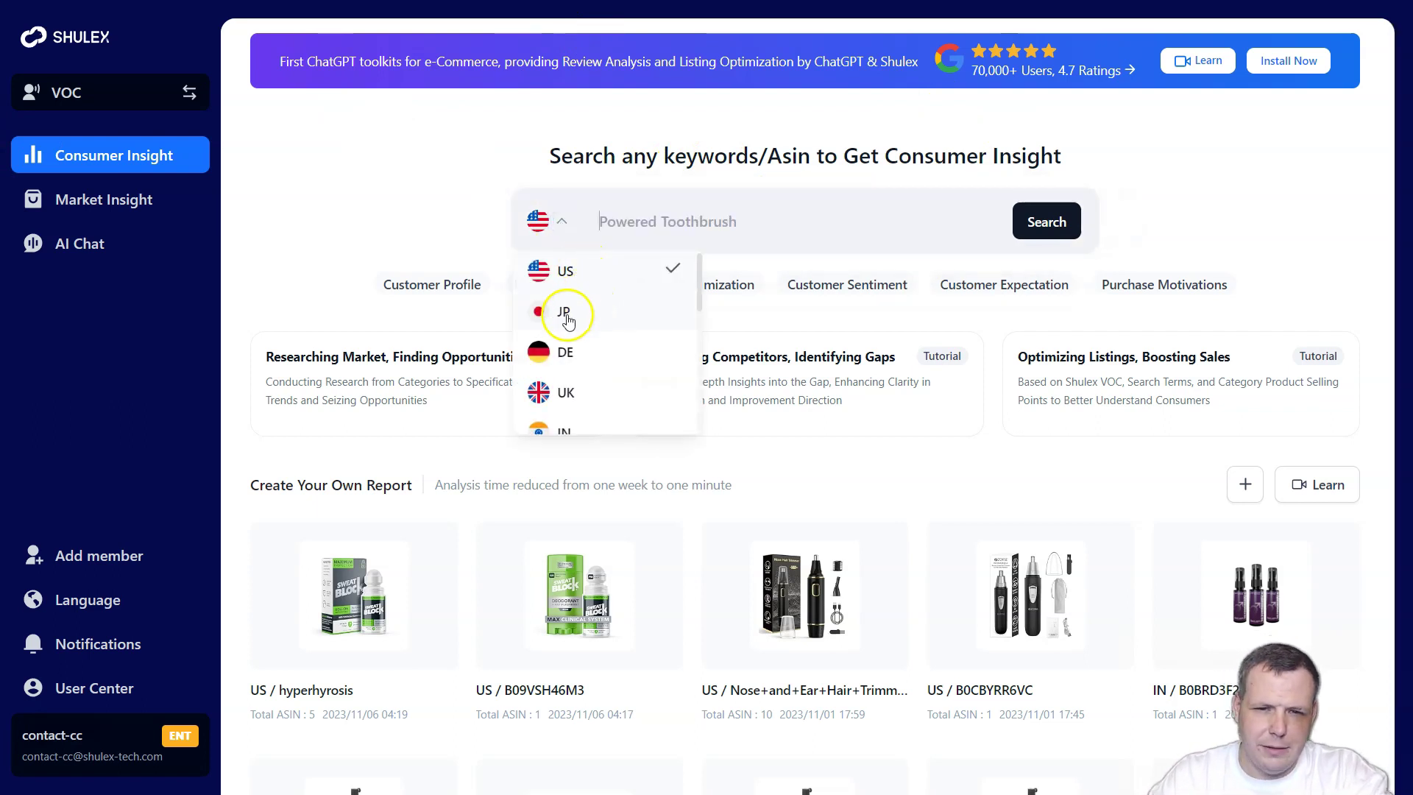
{"action": "scroll", "coordinate": [593, 360], "scroll_direction": "down", "scroll_amount": 5}
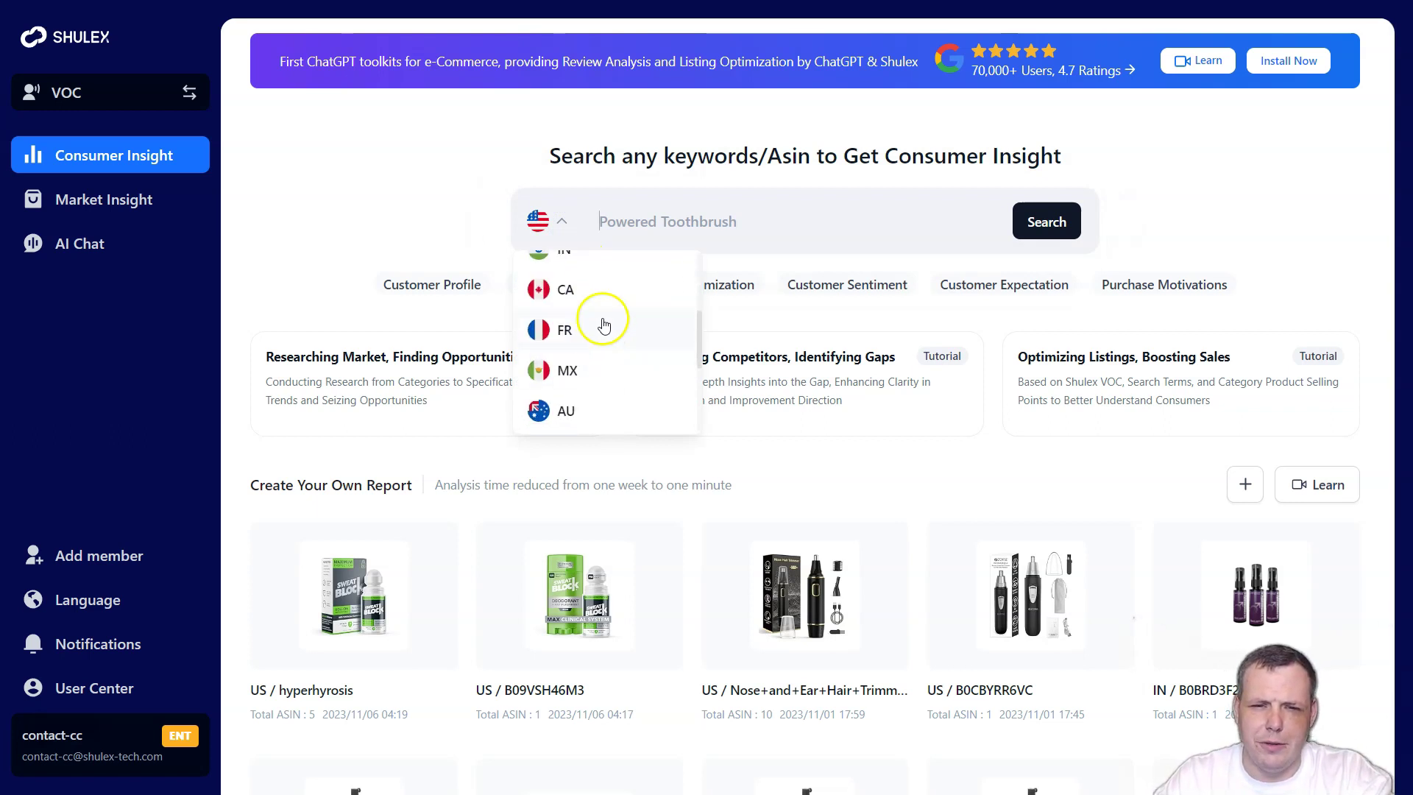
{"action": "scroll", "coordinate": [617, 291], "scroll_direction": "up", "scroll_amount": 2}
{"action": "scroll", "coordinate": [617, 290], "scroll_direction": "up", "scroll_amount": 3}
{"action": "left_click", "coordinate": [663, 207]}
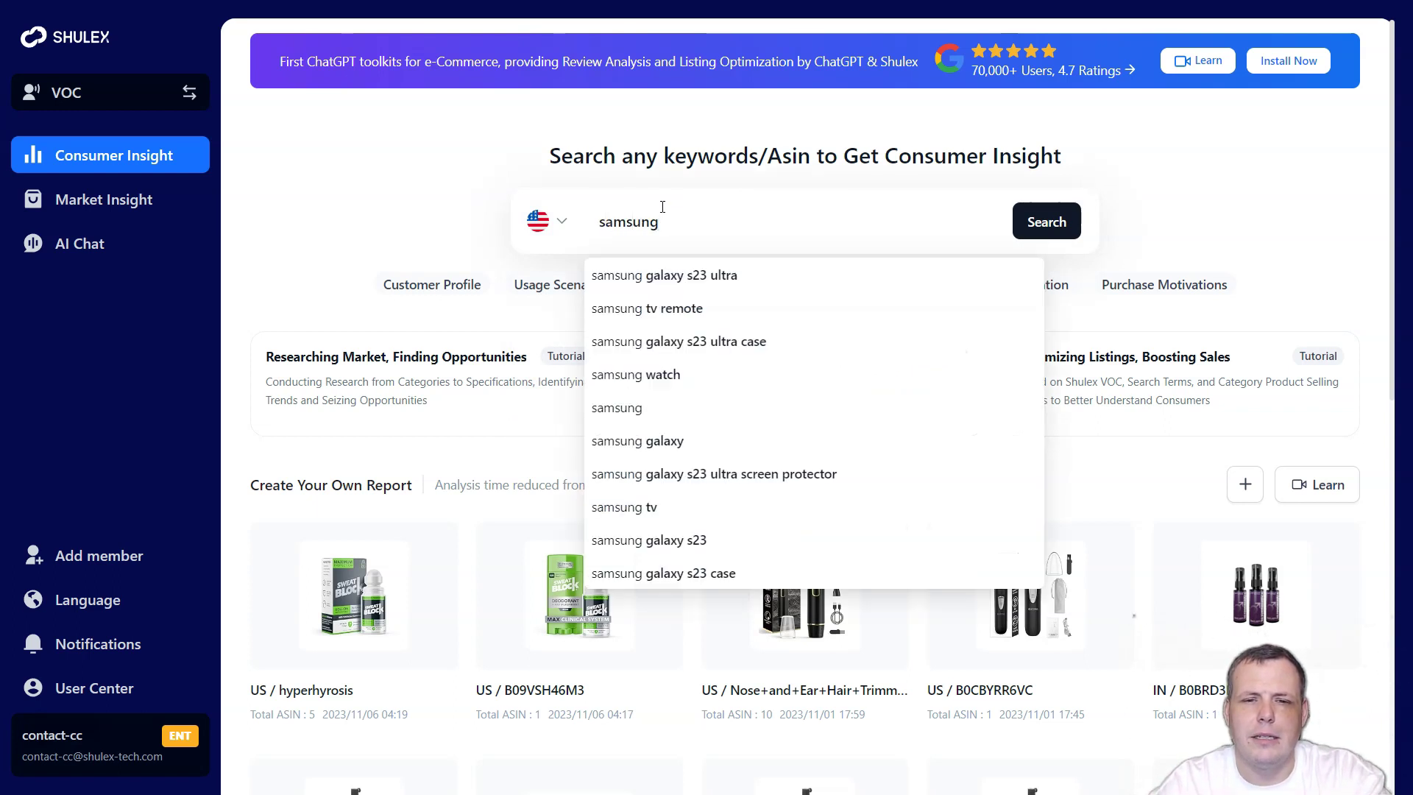
Step: Pick the 'samsung galaxy s23 ultra' suggestion to list its matching products
{"action": "left_click", "coordinate": [713, 276]}
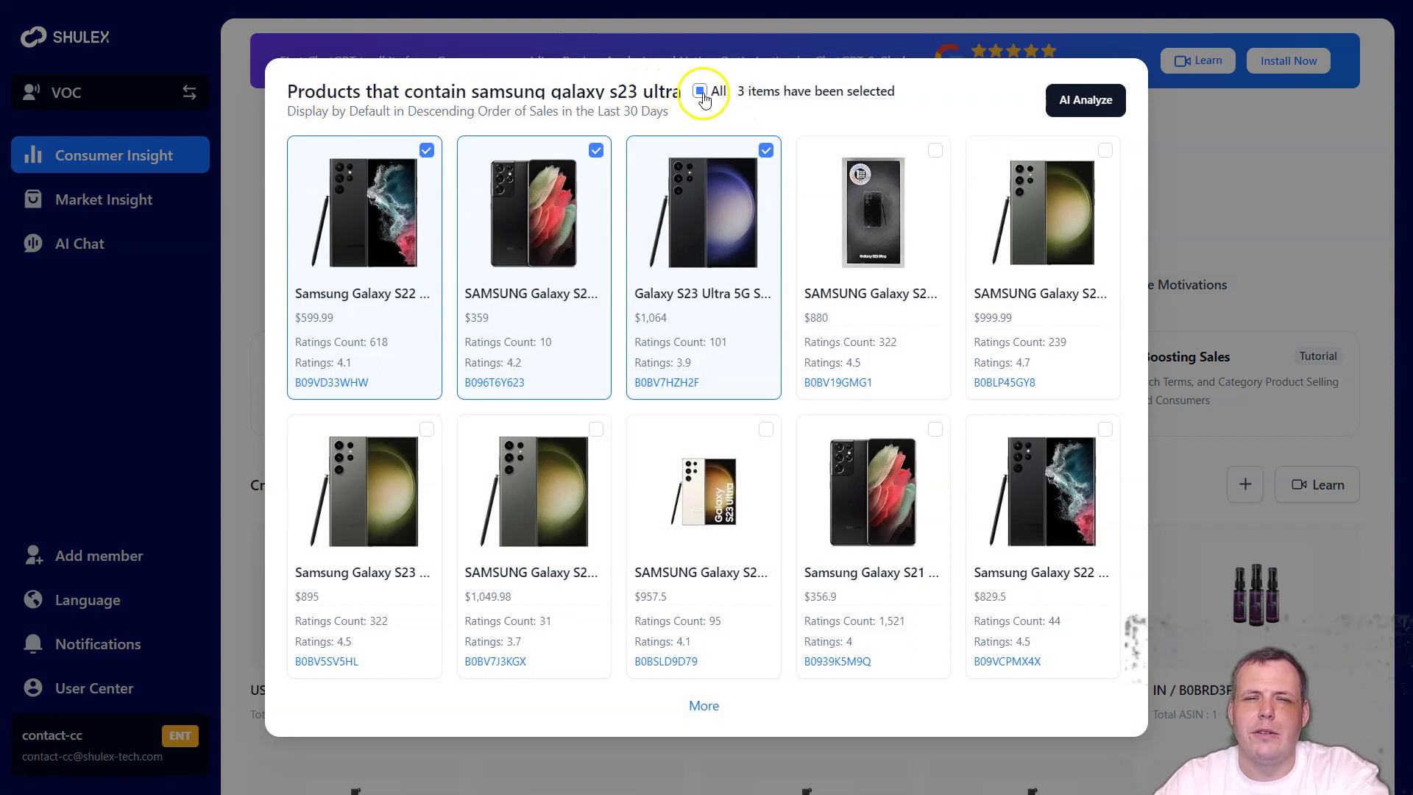
Step: Check the first three products, including the $359 phone and Galaxy S23 Ultra 5G, and run AI Analyze
{"action": "left_click", "coordinate": [764, 152]}
{"action": "left_click", "coordinate": [761, 158]}
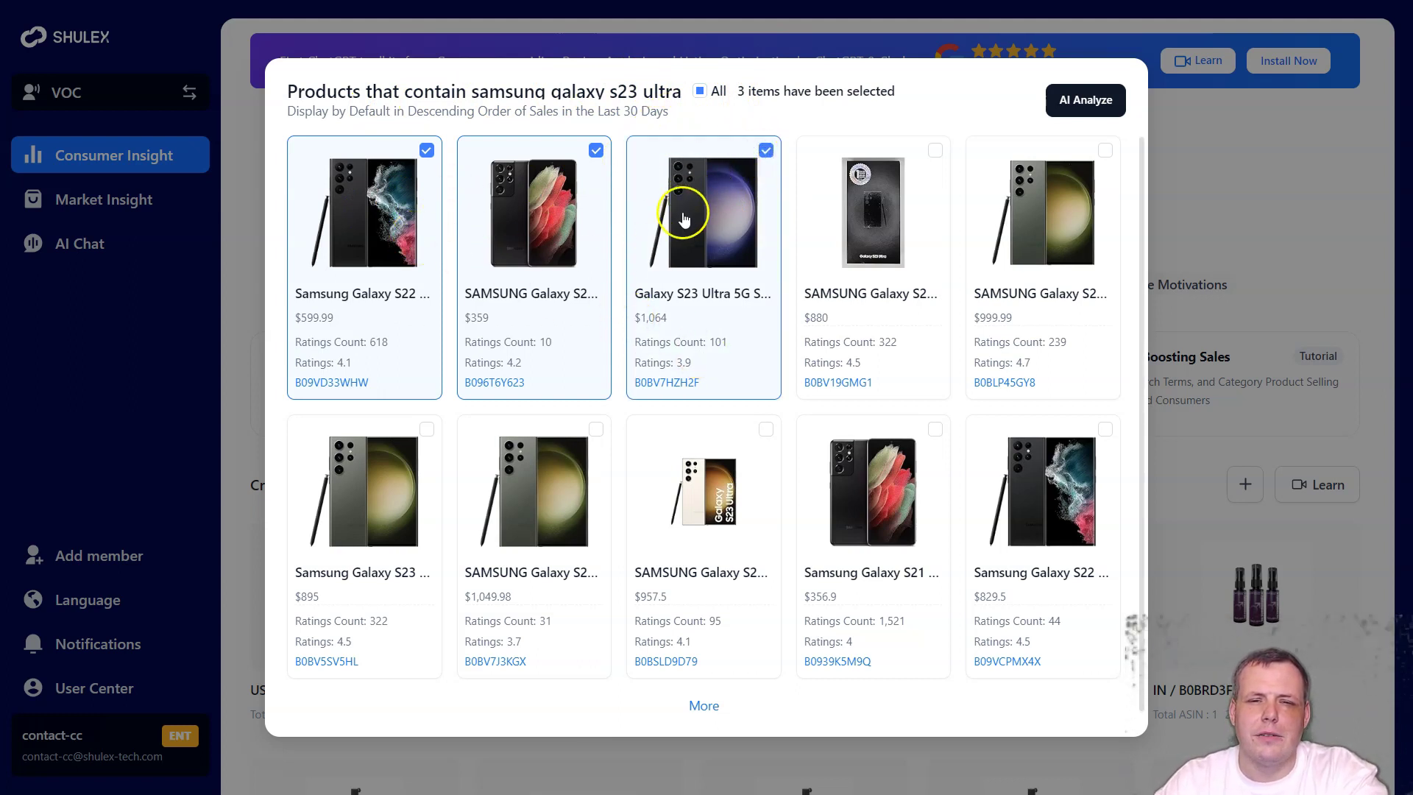
{"action": "left_click", "coordinate": [532, 302]}
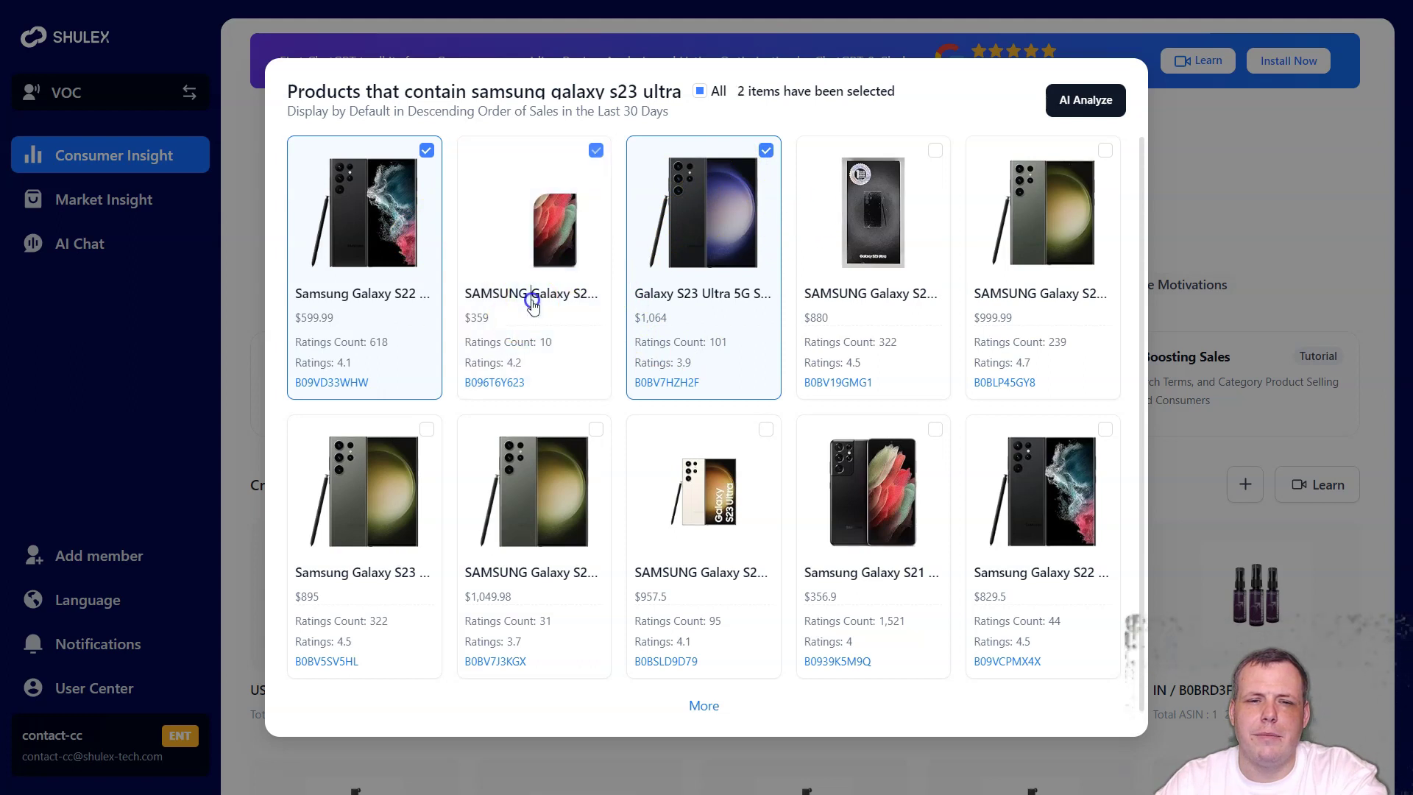
{"action": "left_click", "coordinate": [569, 292]}
{"action": "left_click", "coordinate": [570, 291]}
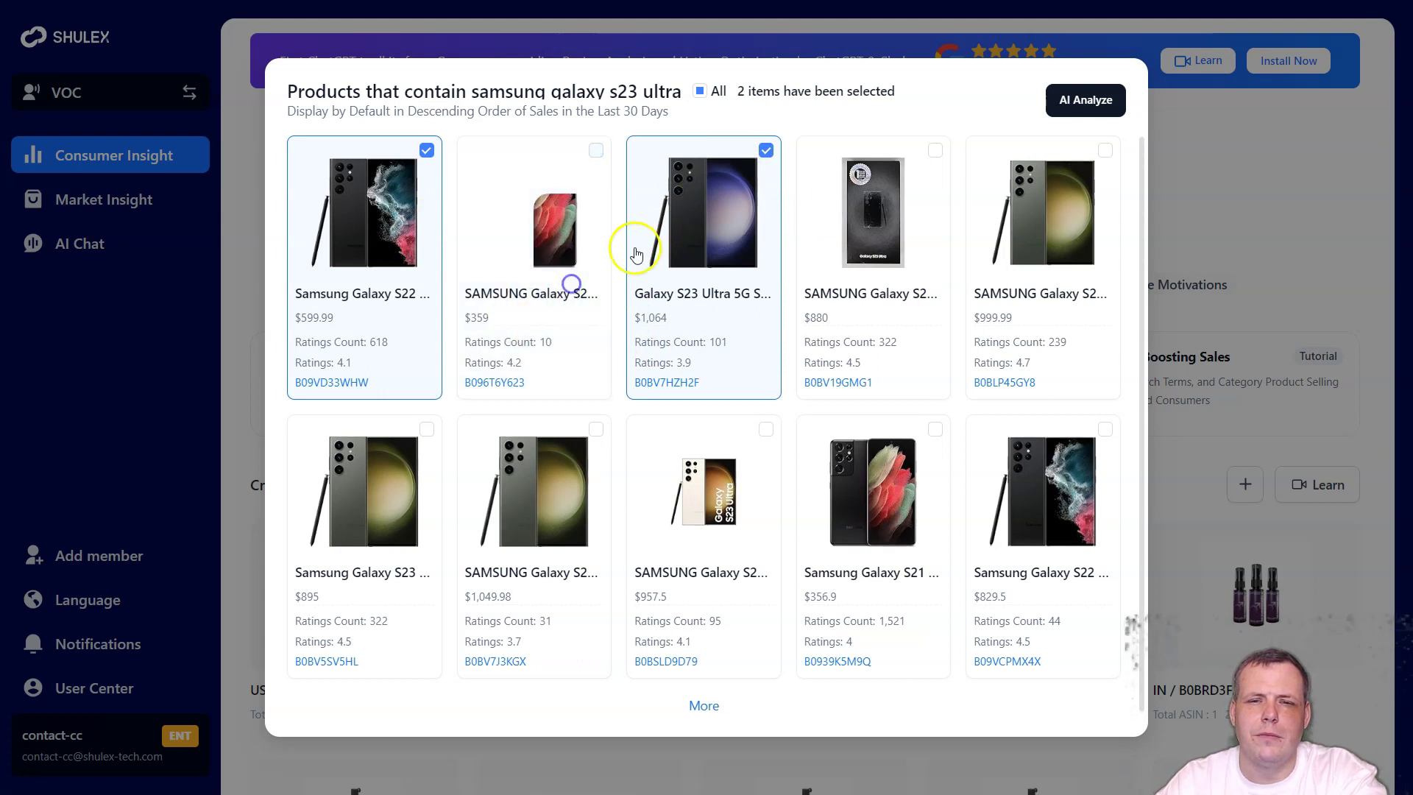
{"action": "left_click", "coordinate": [765, 153]}
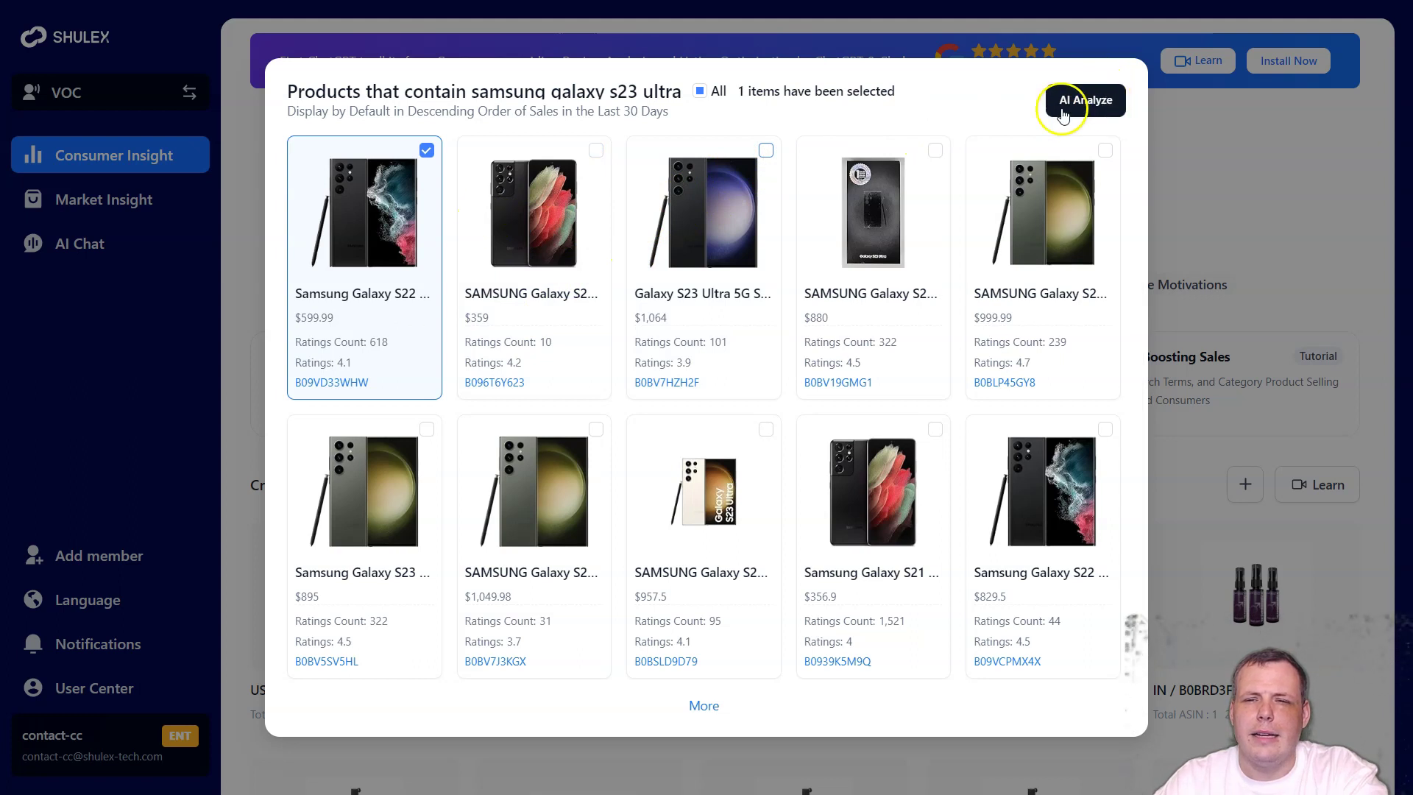
{"action": "left_click", "coordinate": [575, 212]}
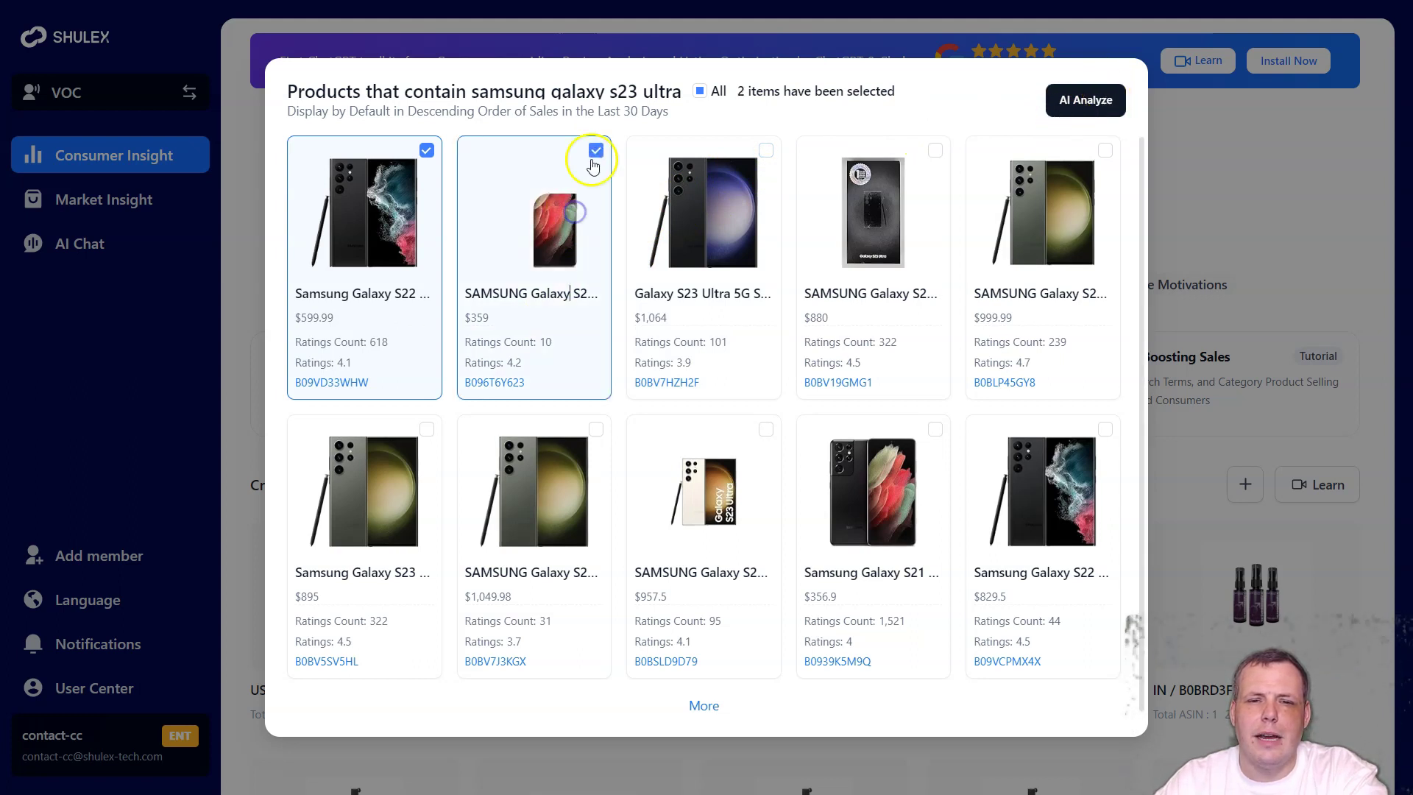
{"action": "left_click", "coordinate": [632, 154]}
{"action": "left_click", "coordinate": [1080, 103]}
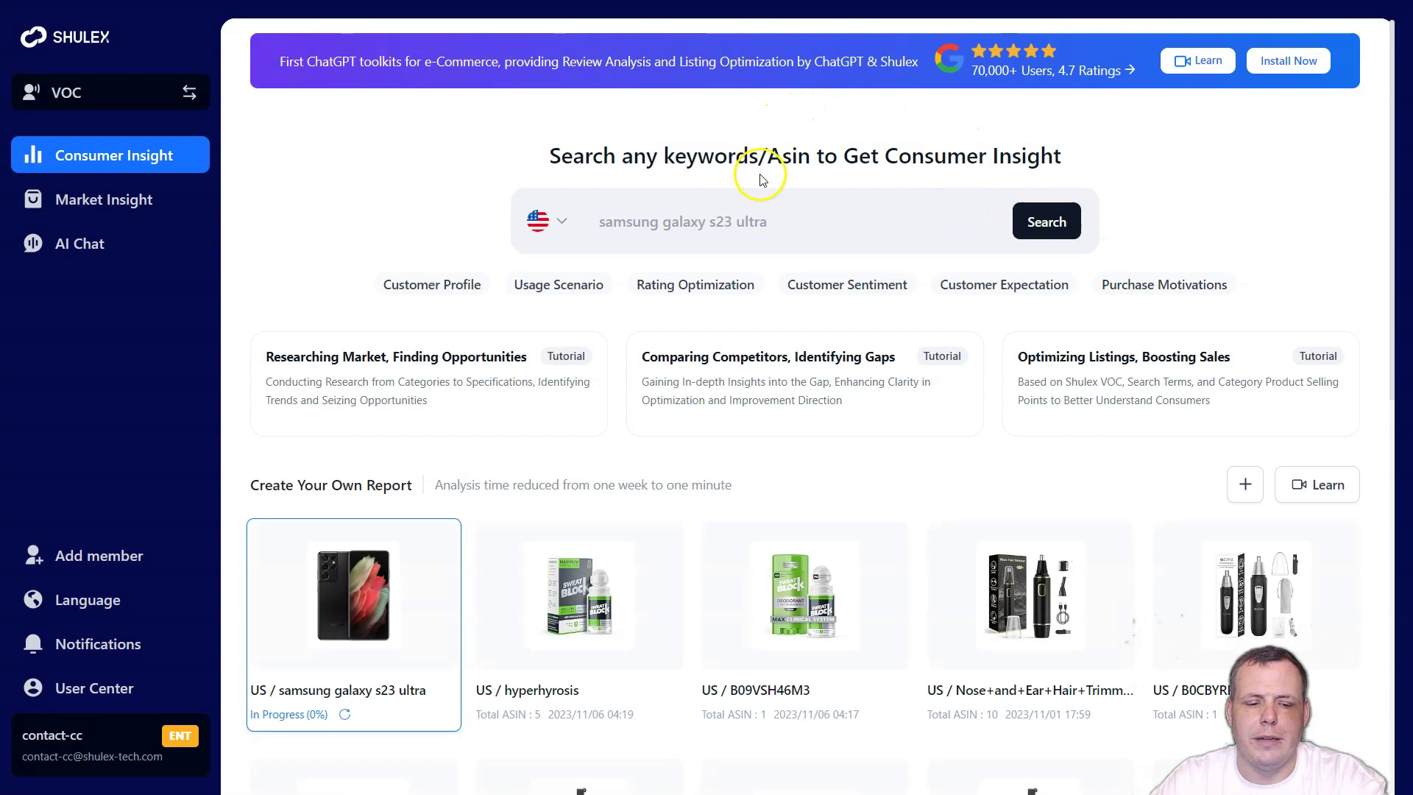
Step: Scroll the report list and open the US / hyperhyrosis report
{"action": "scroll", "coordinate": [760, 180], "scroll_direction": "down", "scroll_amount": 3}
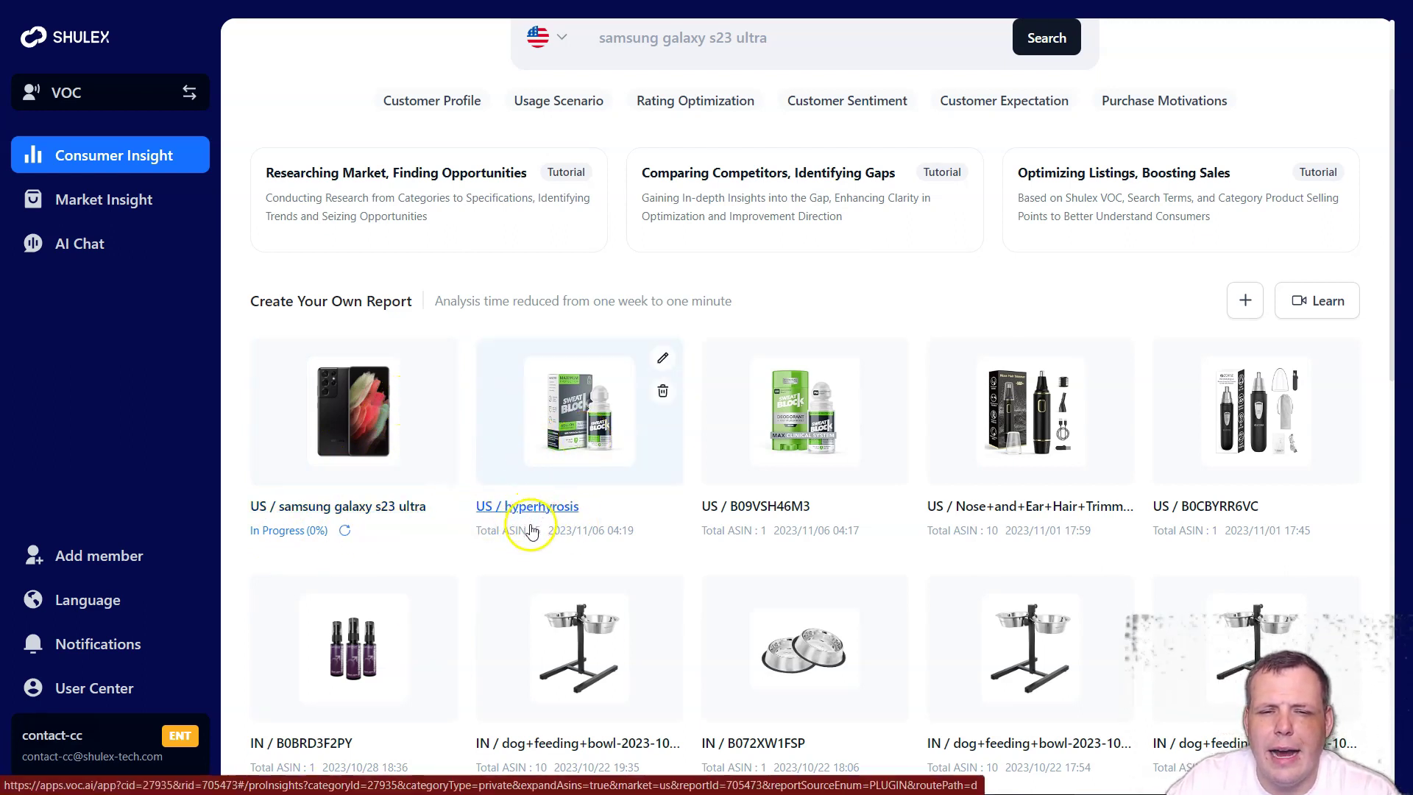
{"action": "left_click", "coordinate": [593, 439]}
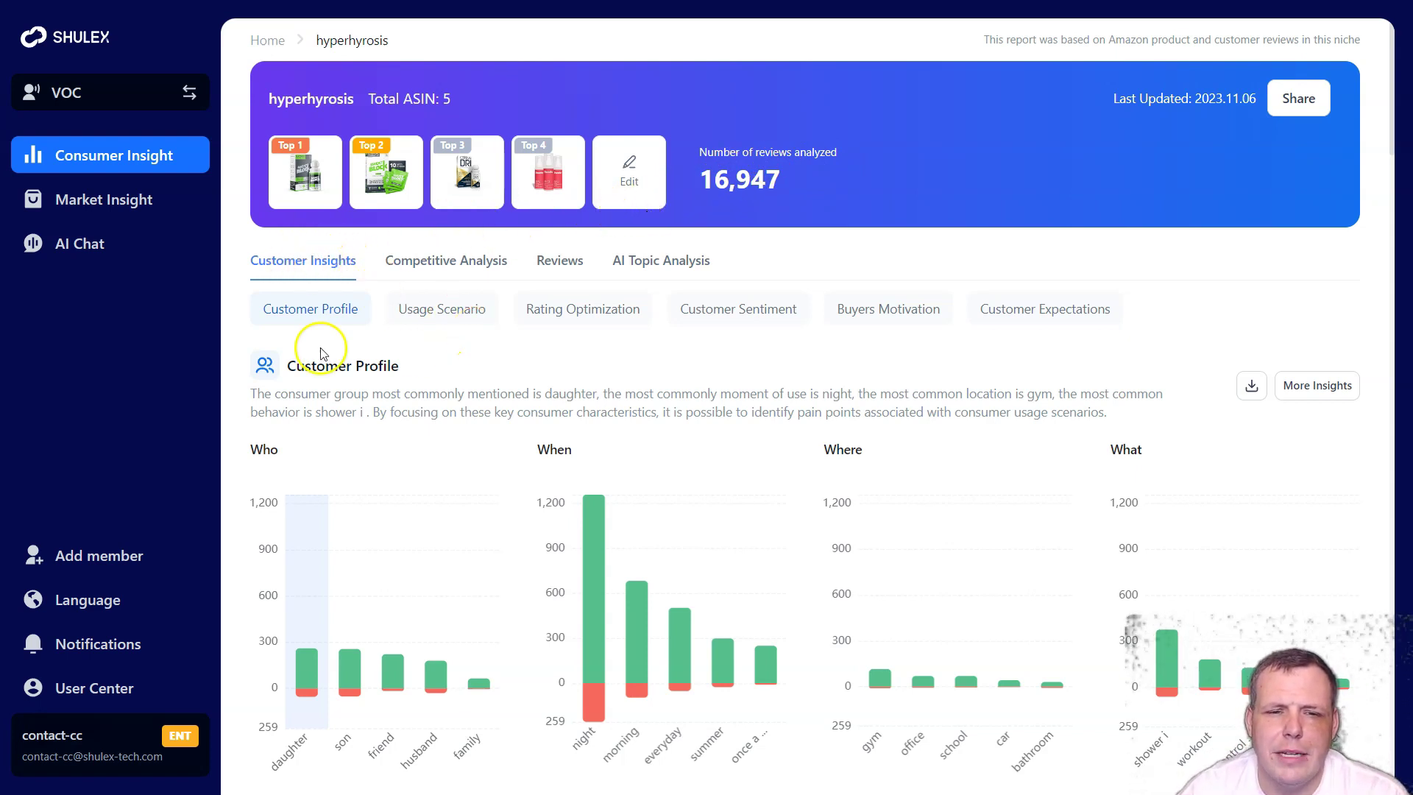
Step: Check the night bar's review breakdown, then queue the Customer Profile download and dismiss the notice
{"action": "scroll", "coordinate": [398, 361], "scroll_direction": "down", "scroll_amount": 1}
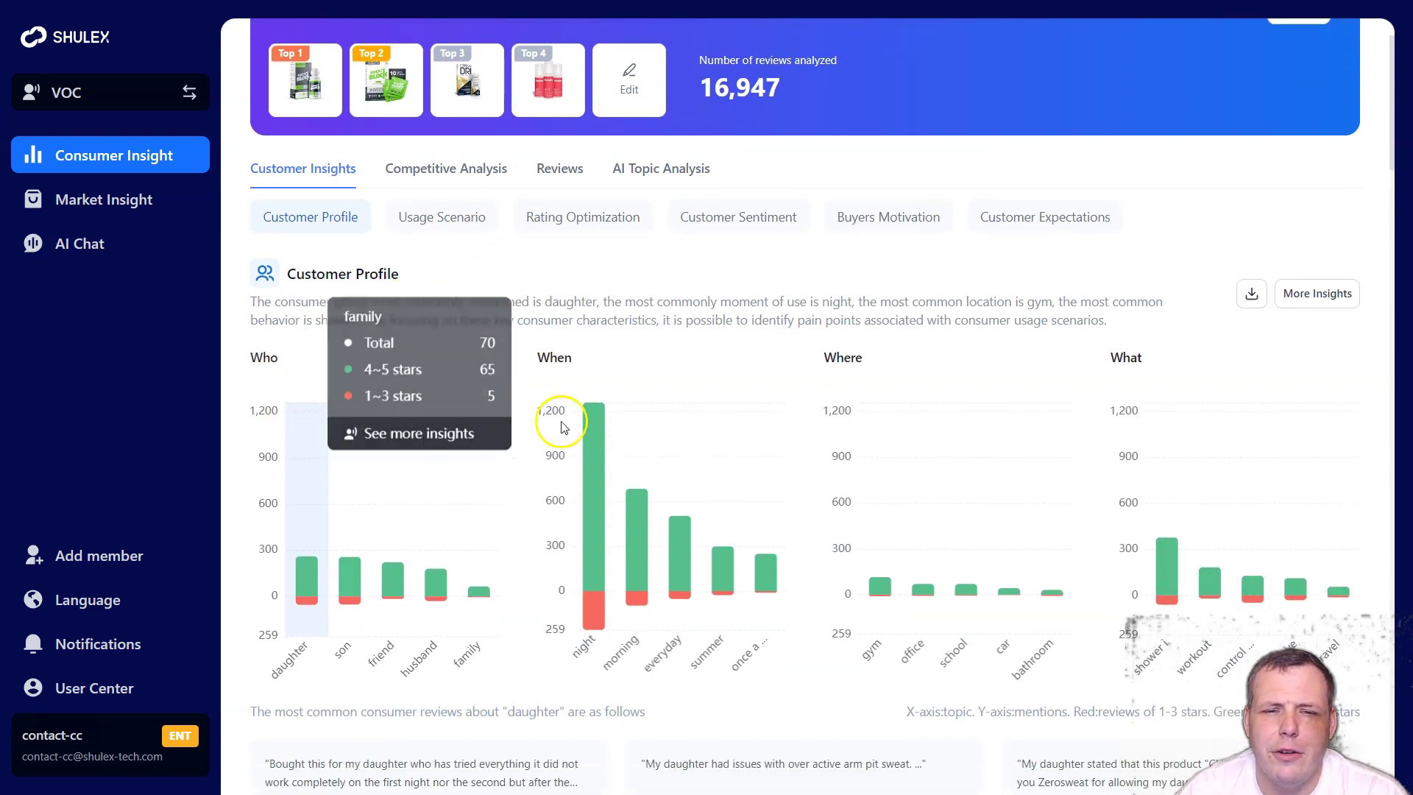
{"action": "mouse_move", "coordinate": [1174, 432]}
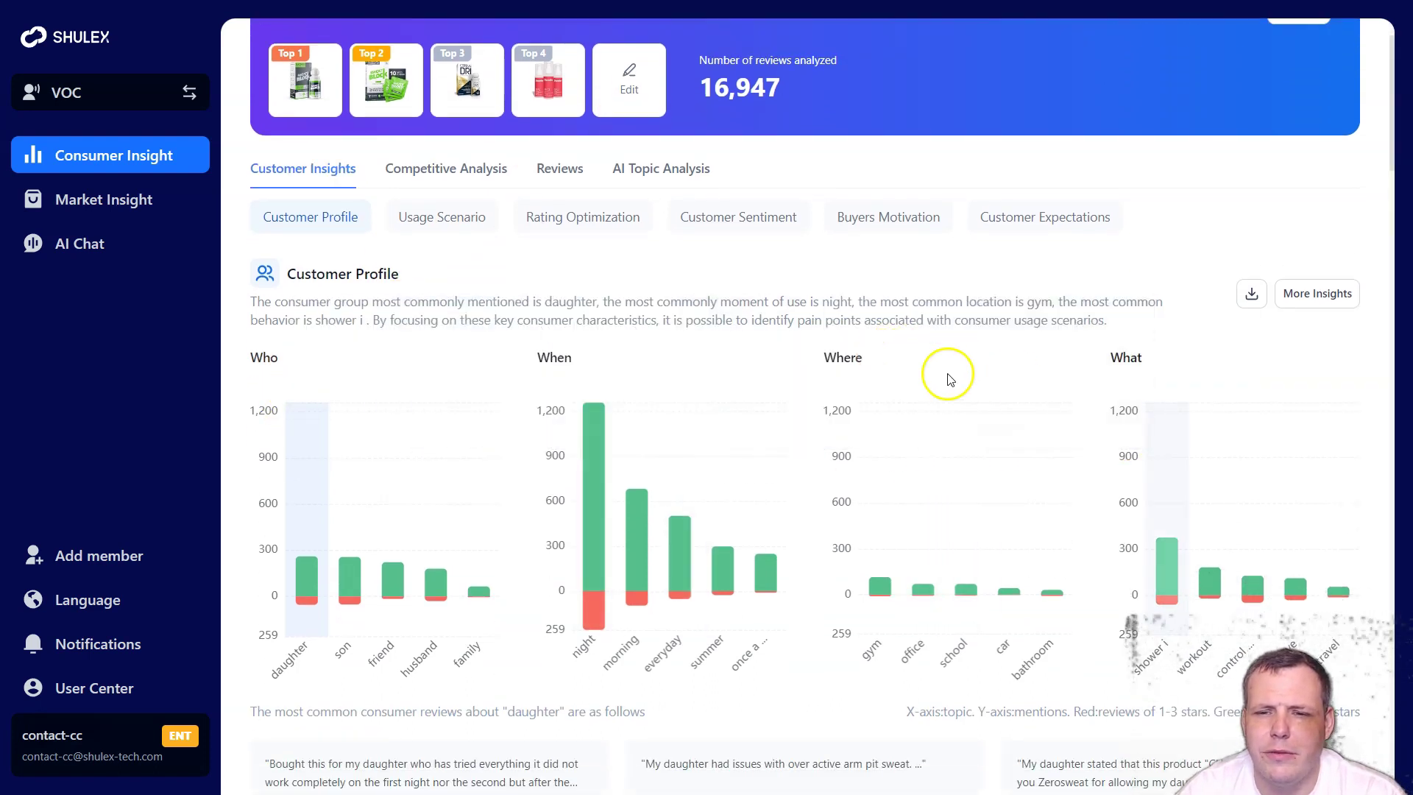
{"action": "mouse_move", "coordinate": [589, 440]}
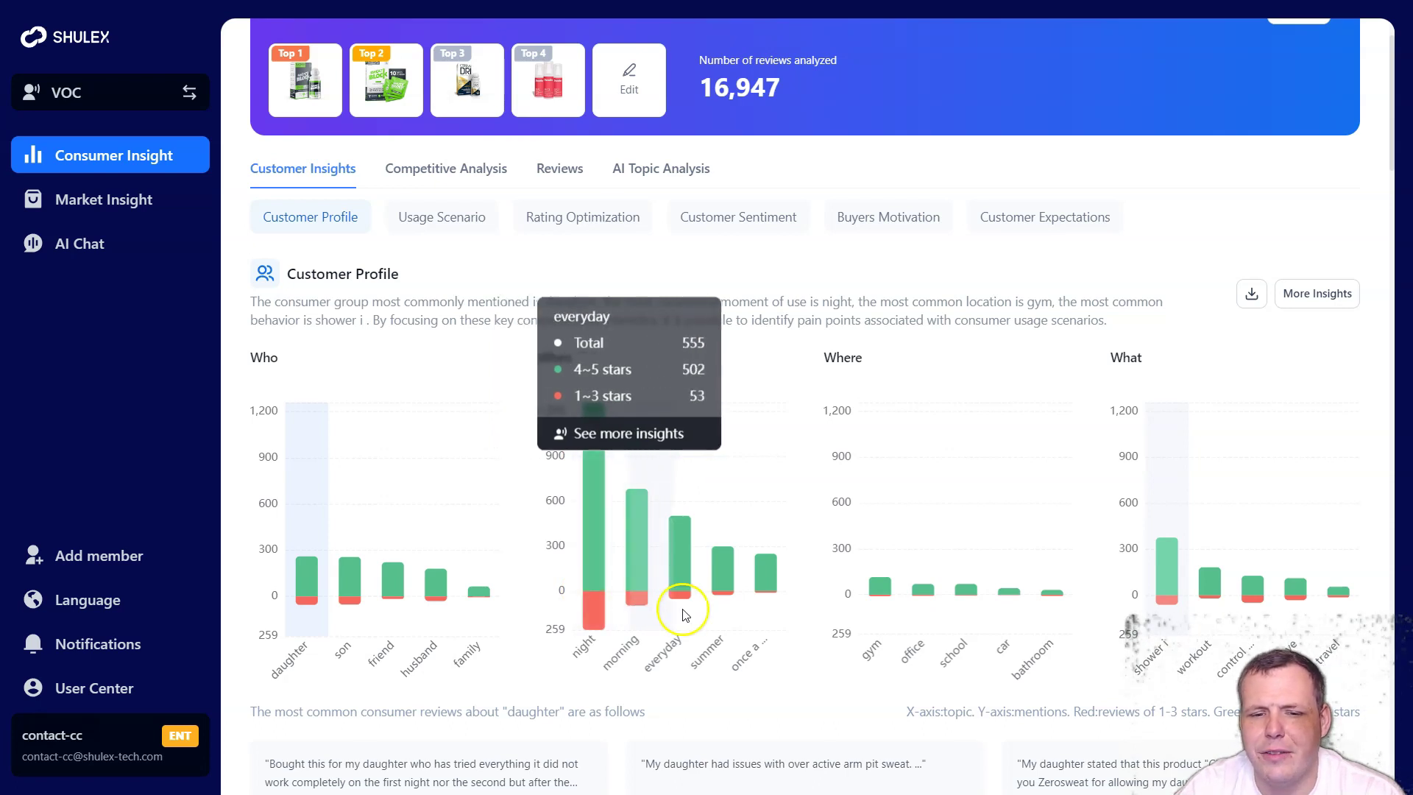
{"action": "left_click", "coordinate": [602, 635]}
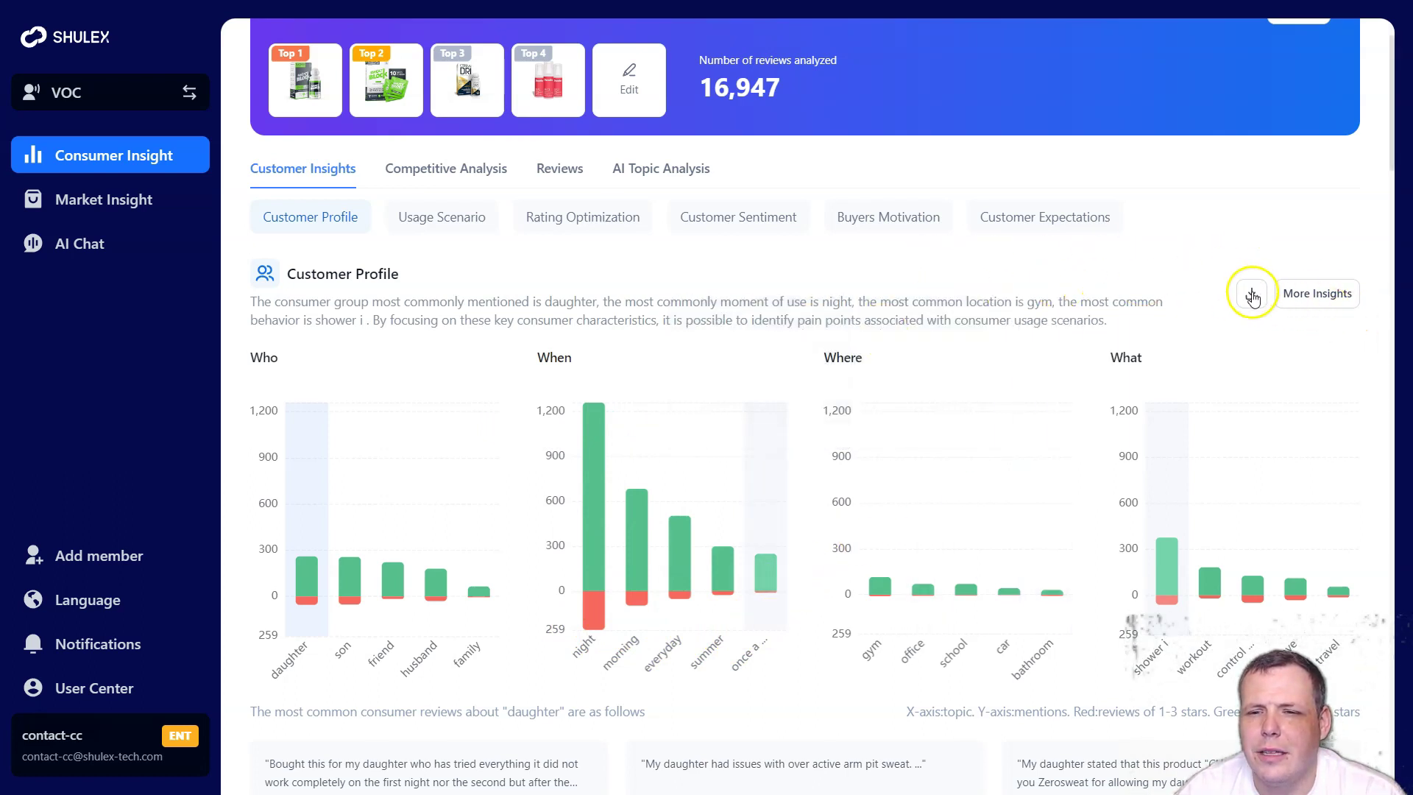
{"action": "left_click", "coordinate": [1252, 295]}
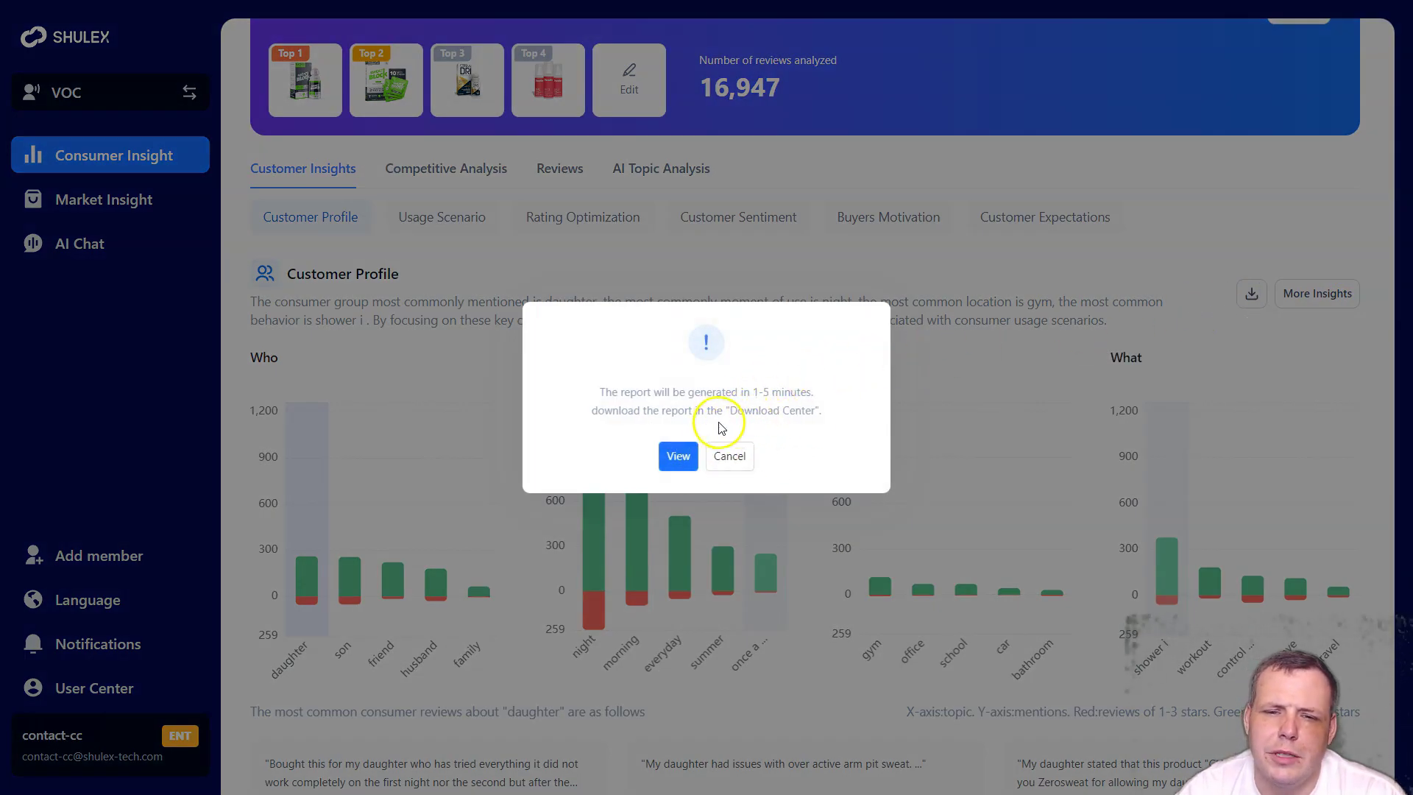
{"action": "left_click", "coordinate": [738, 467]}
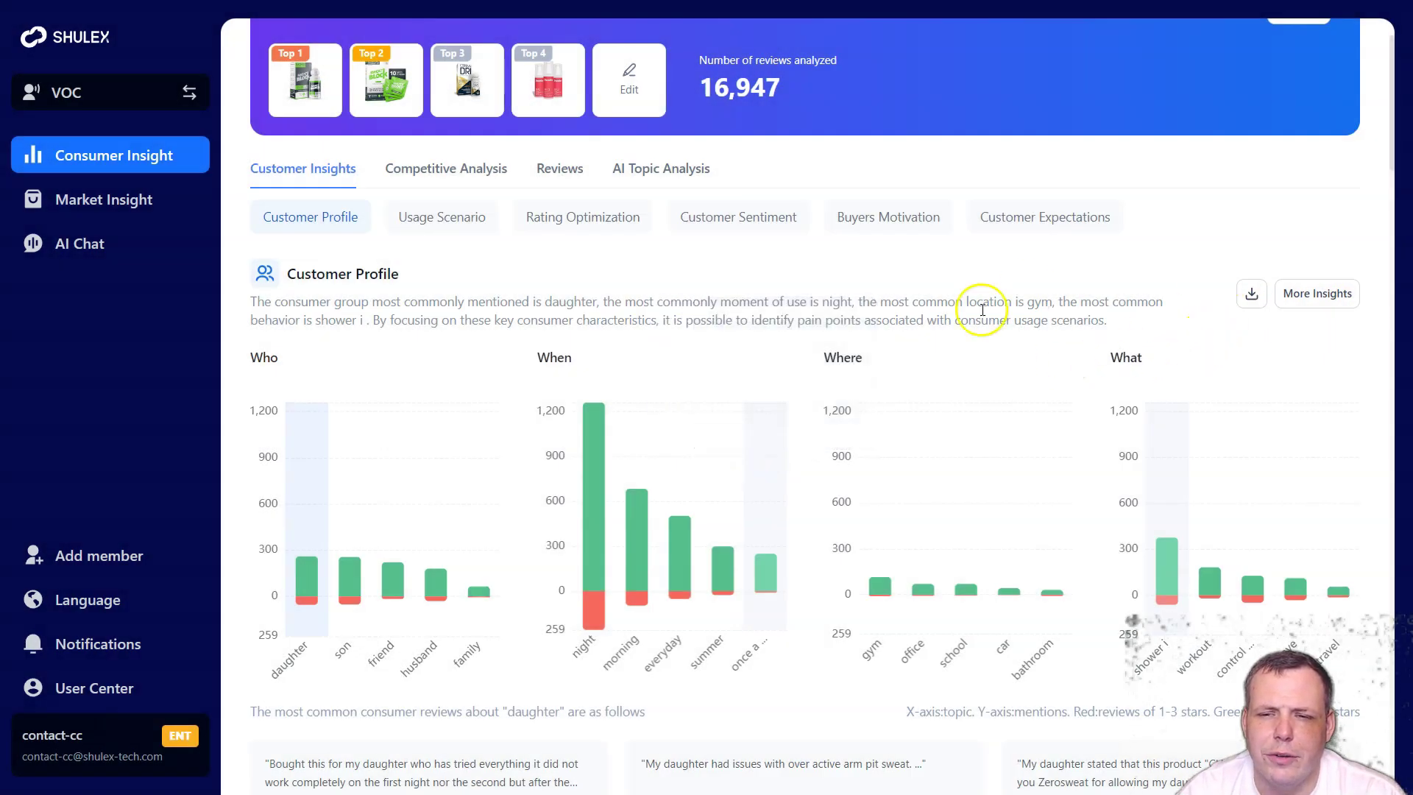
{"action": "scroll", "coordinate": [767, 261], "scroll_direction": "down", "scroll_amount": 6}
{"action": "scroll", "coordinate": [767, 261], "scroll_direction": "up", "scroll_amount": 8}
{"action": "left_click", "coordinate": [441, 212]}
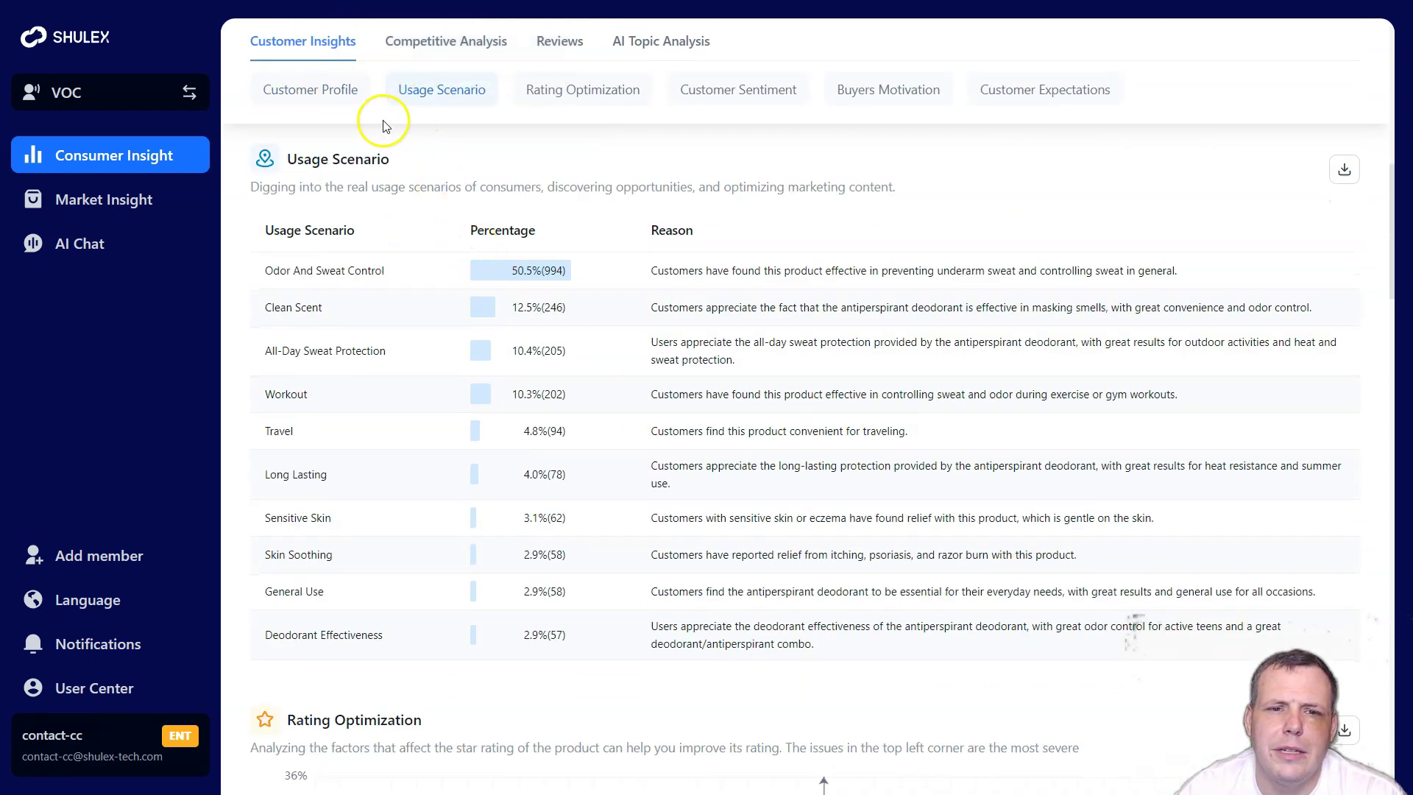
{"action": "left_click", "coordinate": [346, 91]}
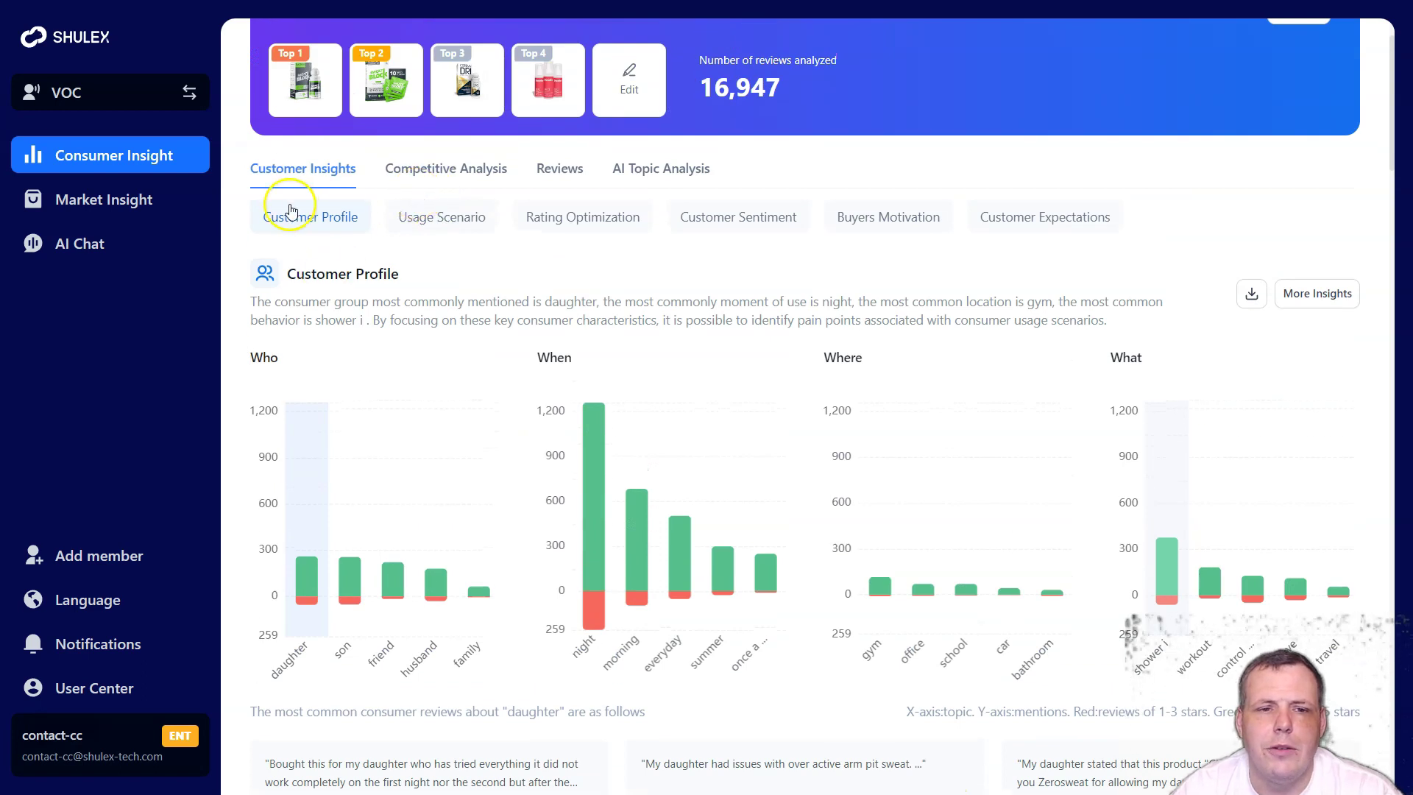
{"action": "left_click", "coordinate": [457, 218]}
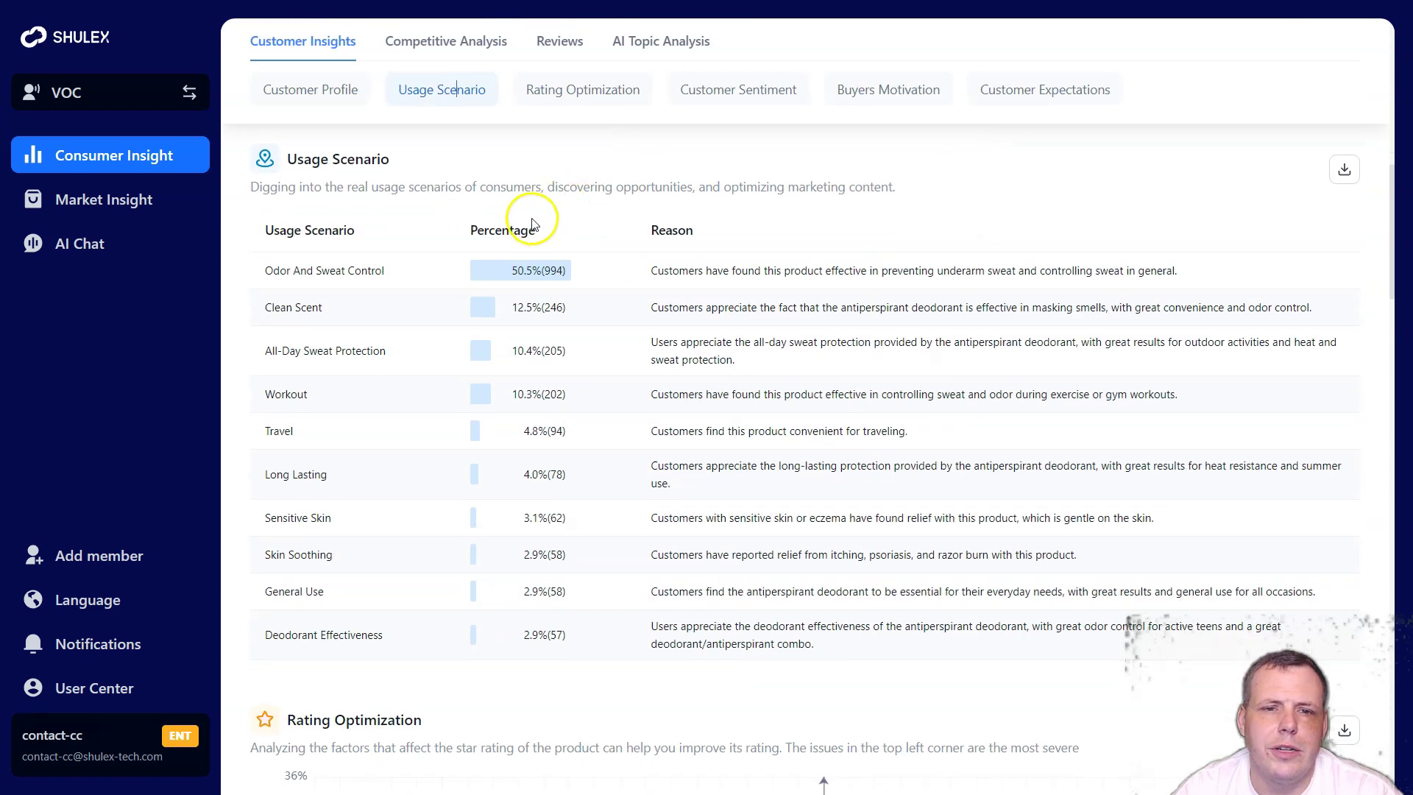
{"action": "scroll", "coordinate": [534, 225], "scroll_direction": "up", "scroll_amount": 10}
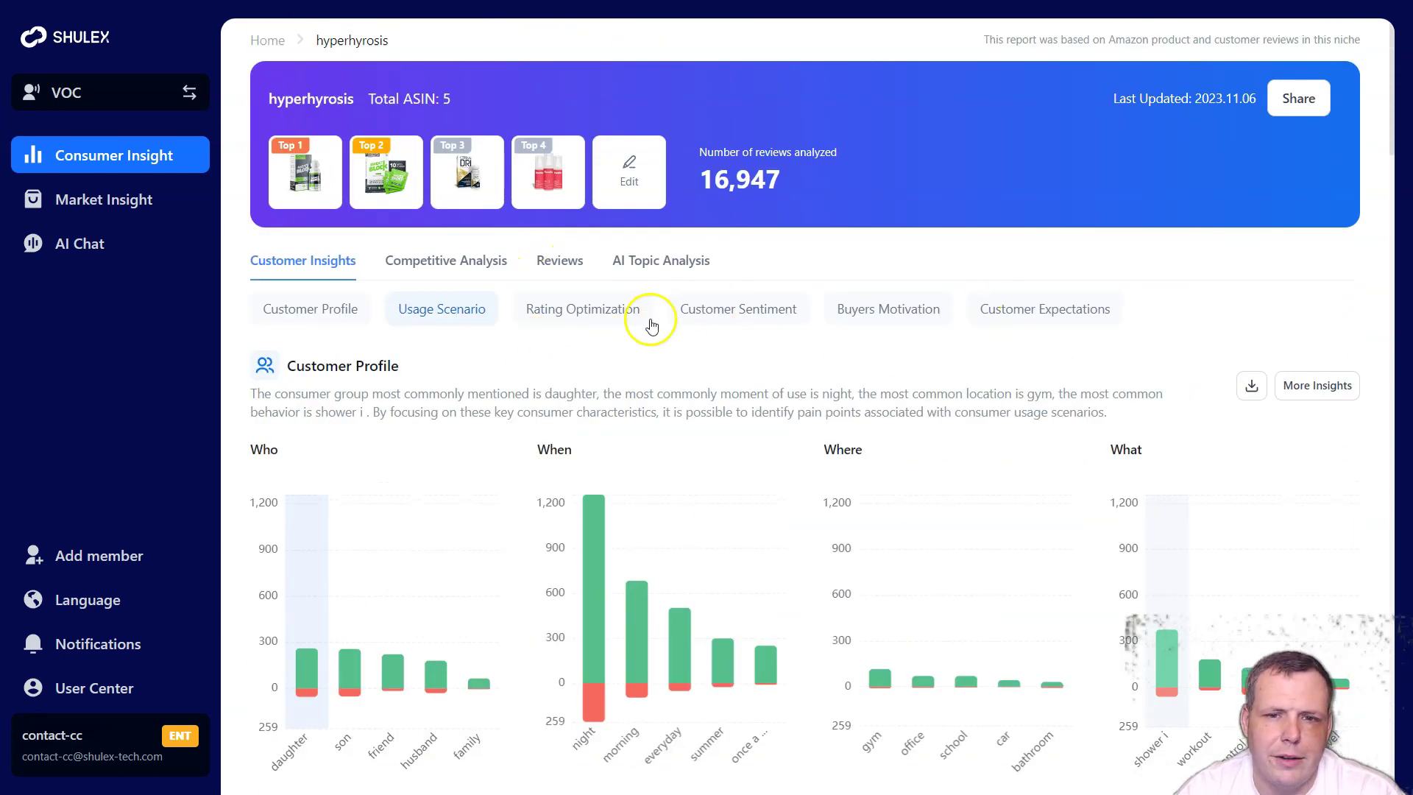
{"action": "left_click", "coordinate": [495, 312]}
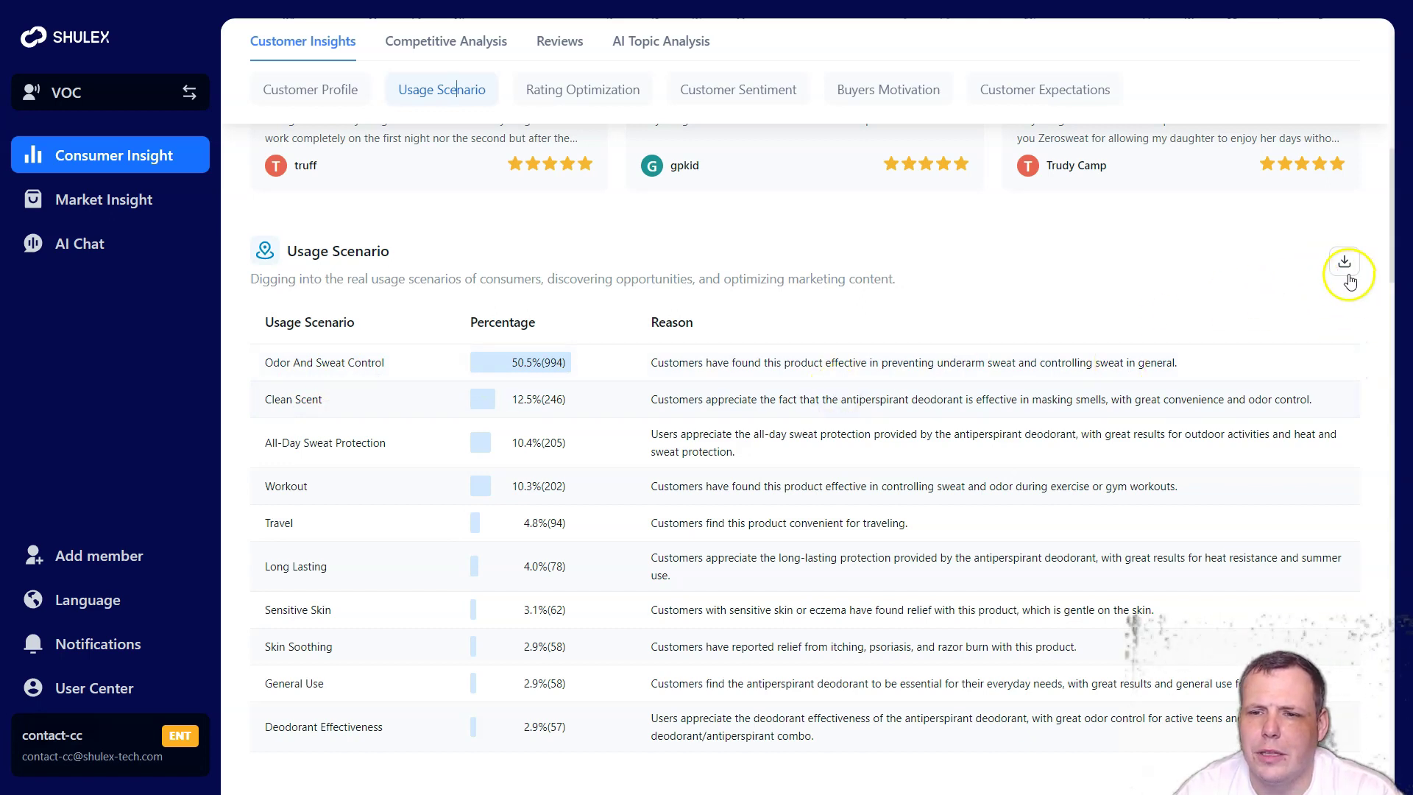
{"action": "scroll", "coordinate": [452, 376], "scroll_direction": "down", "scroll_amount": 5}
{"action": "scroll", "coordinate": [452, 376], "scroll_direction": "down", "scroll_amount": 3}
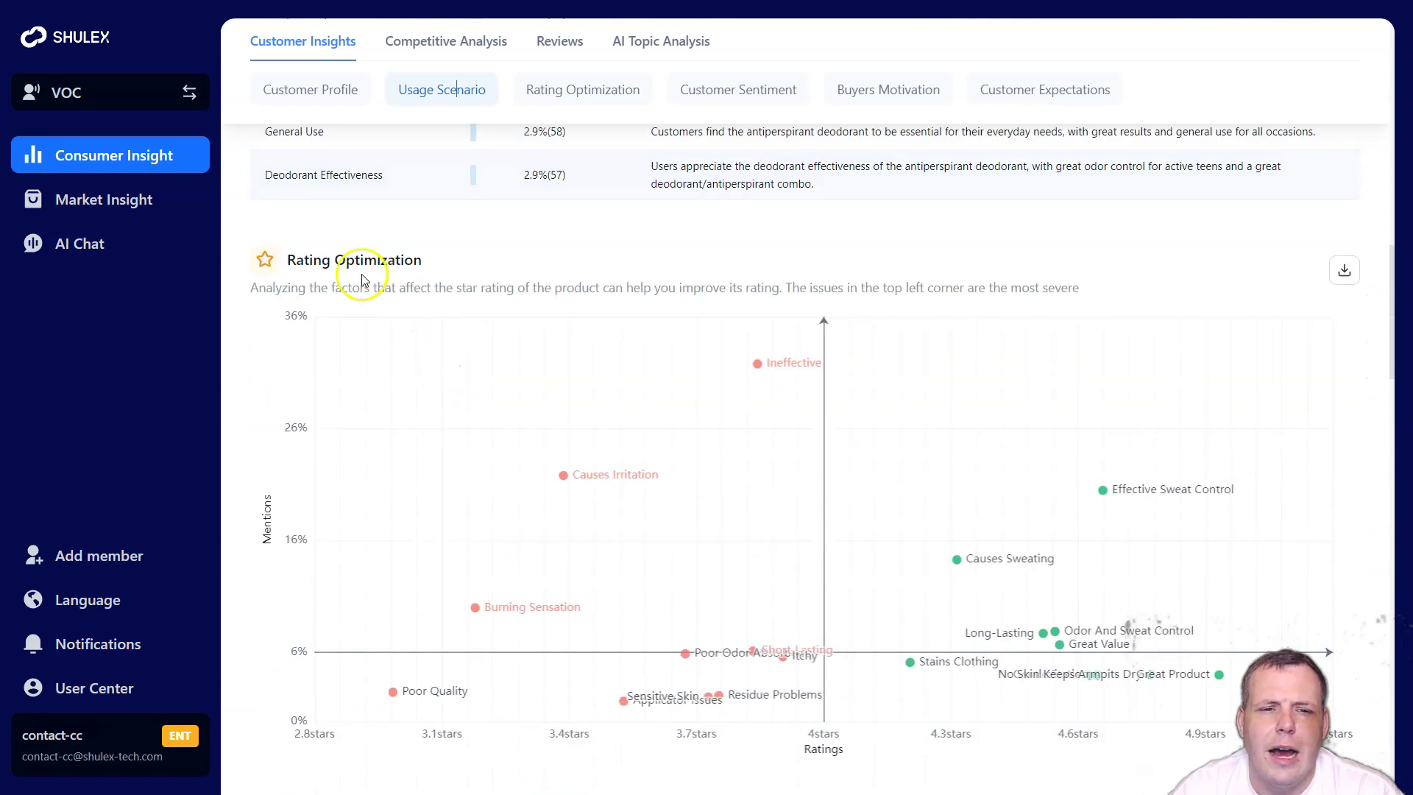
{"action": "scroll", "coordinate": [492, 294], "scroll_direction": "down", "scroll_amount": 4}
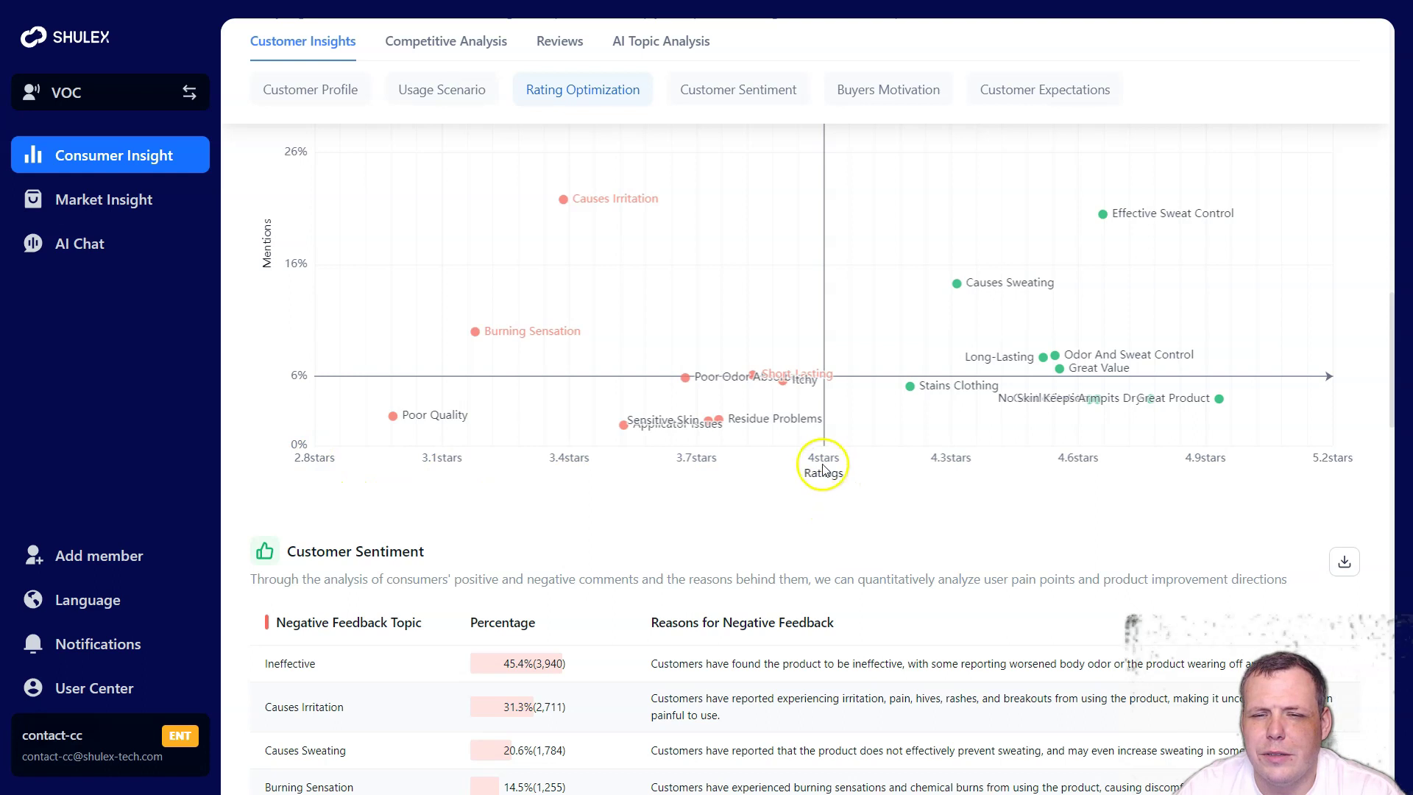
{"action": "scroll", "coordinate": [685, 337], "scroll_direction": "down", "scroll_amount": 3}
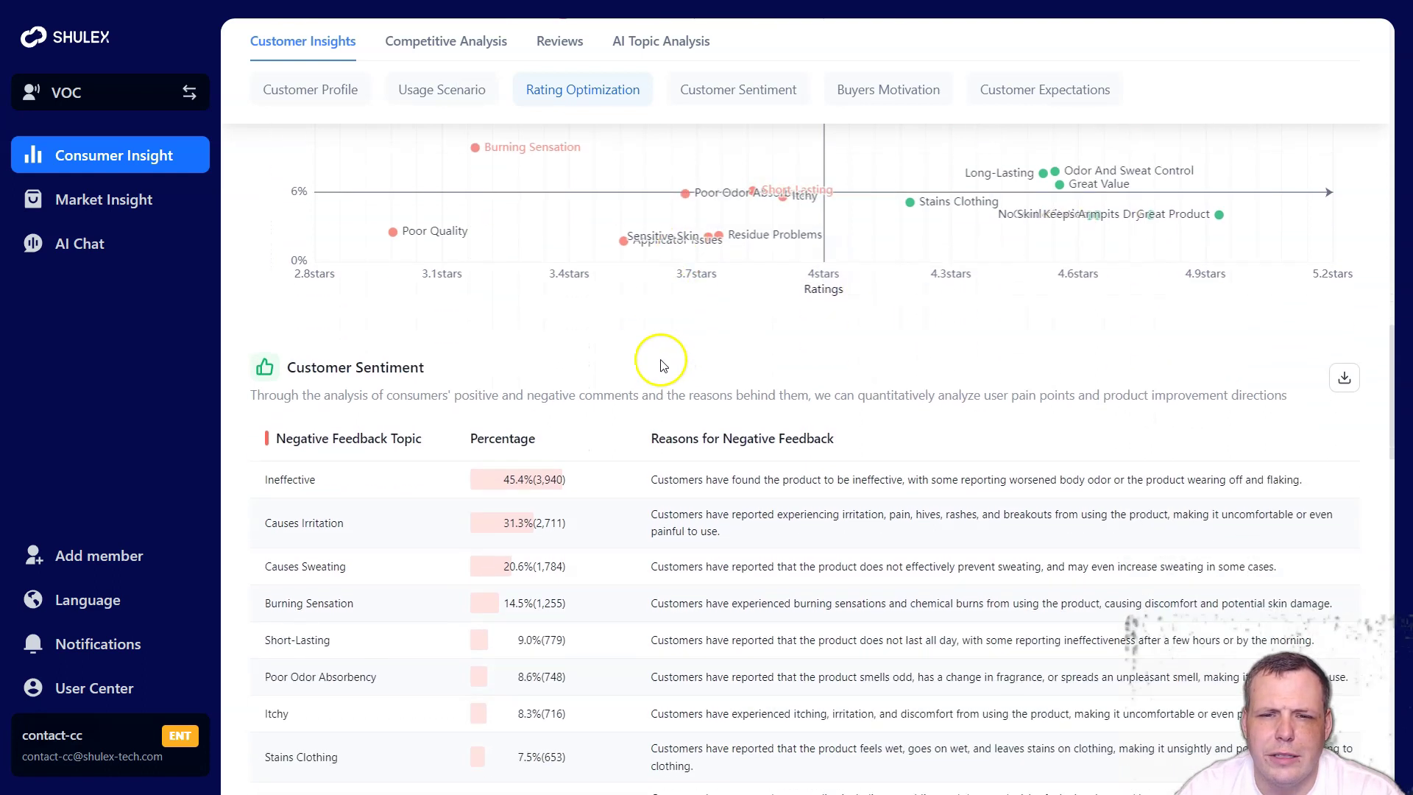
{"action": "scroll", "coordinate": [638, 379], "scroll_direction": "down", "scroll_amount": 2}
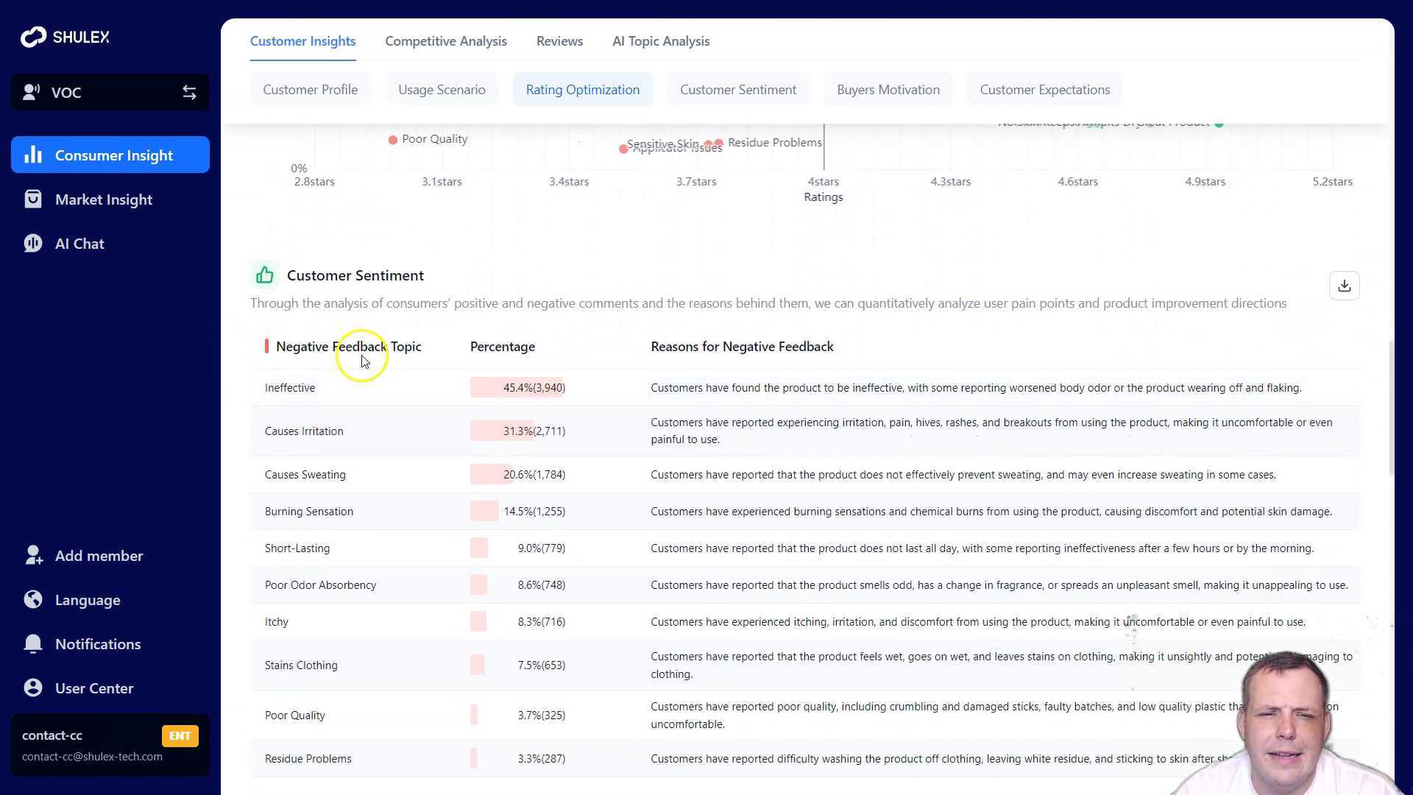
{"action": "scroll", "coordinate": [429, 421], "scroll_direction": "down", "scroll_amount": 2}
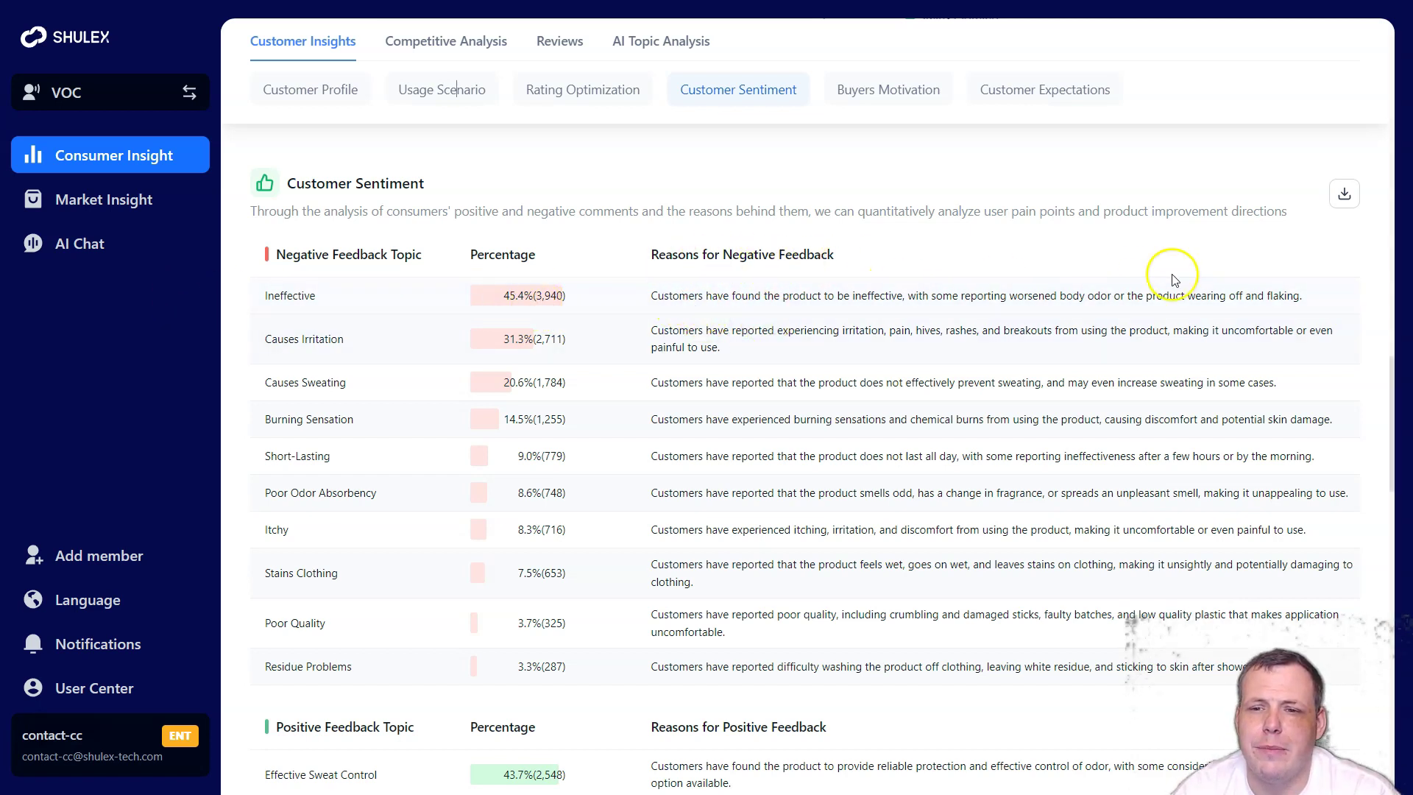
{"action": "scroll", "coordinate": [859, 299], "scroll_direction": "down", "scroll_amount": 6}
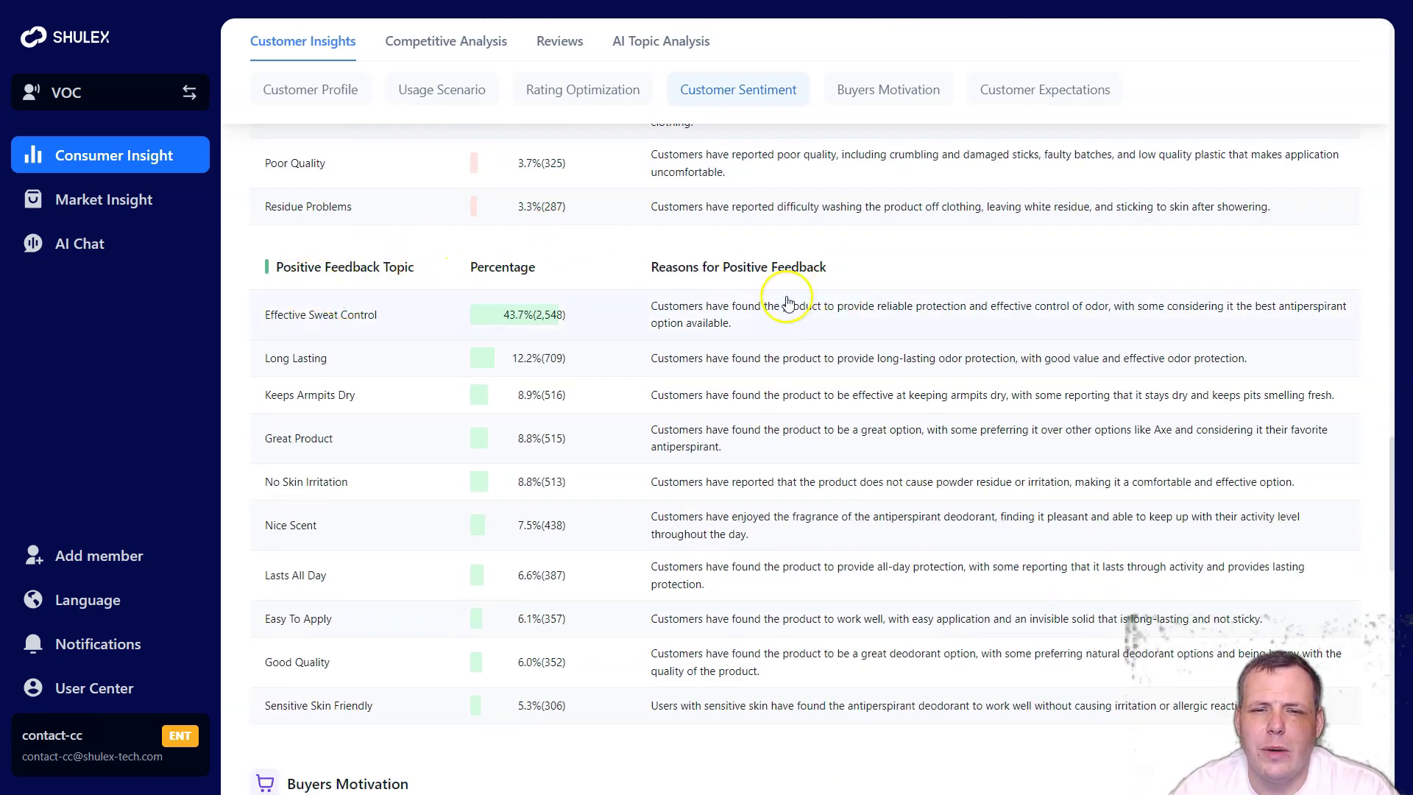
{"action": "scroll", "coordinate": [581, 294], "scroll_direction": "down", "scroll_amount": 3}
{"action": "scroll", "coordinate": [489, 347], "scroll_direction": "down", "scroll_amount": 4}
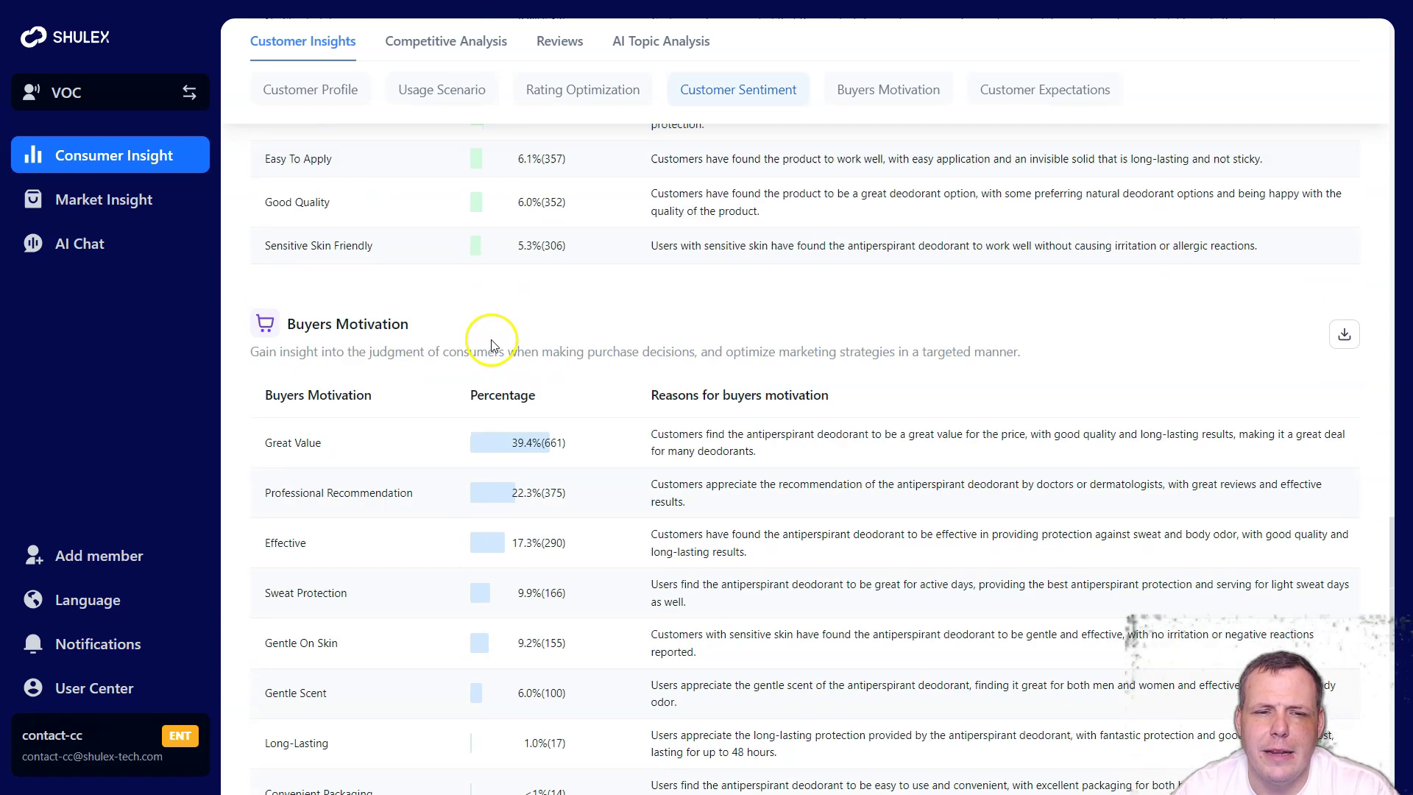
{"action": "scroll", "coordinate": [1214, 382], "scroll_direction": "down", "scroll_amount": 1}
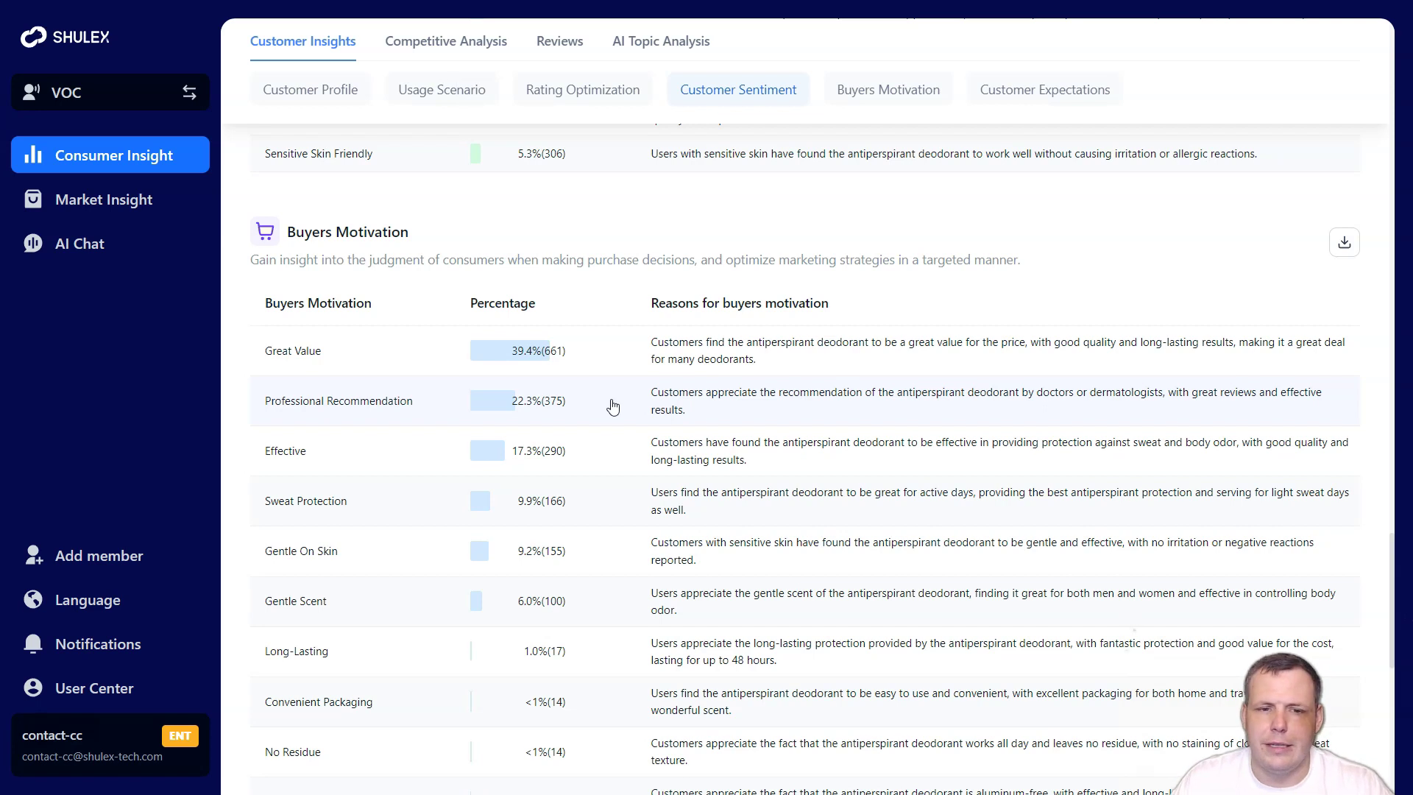
{"action": "scroll", "coordinate": [552, 401], "scroll_direction": "down", "scroll_amount": 3}
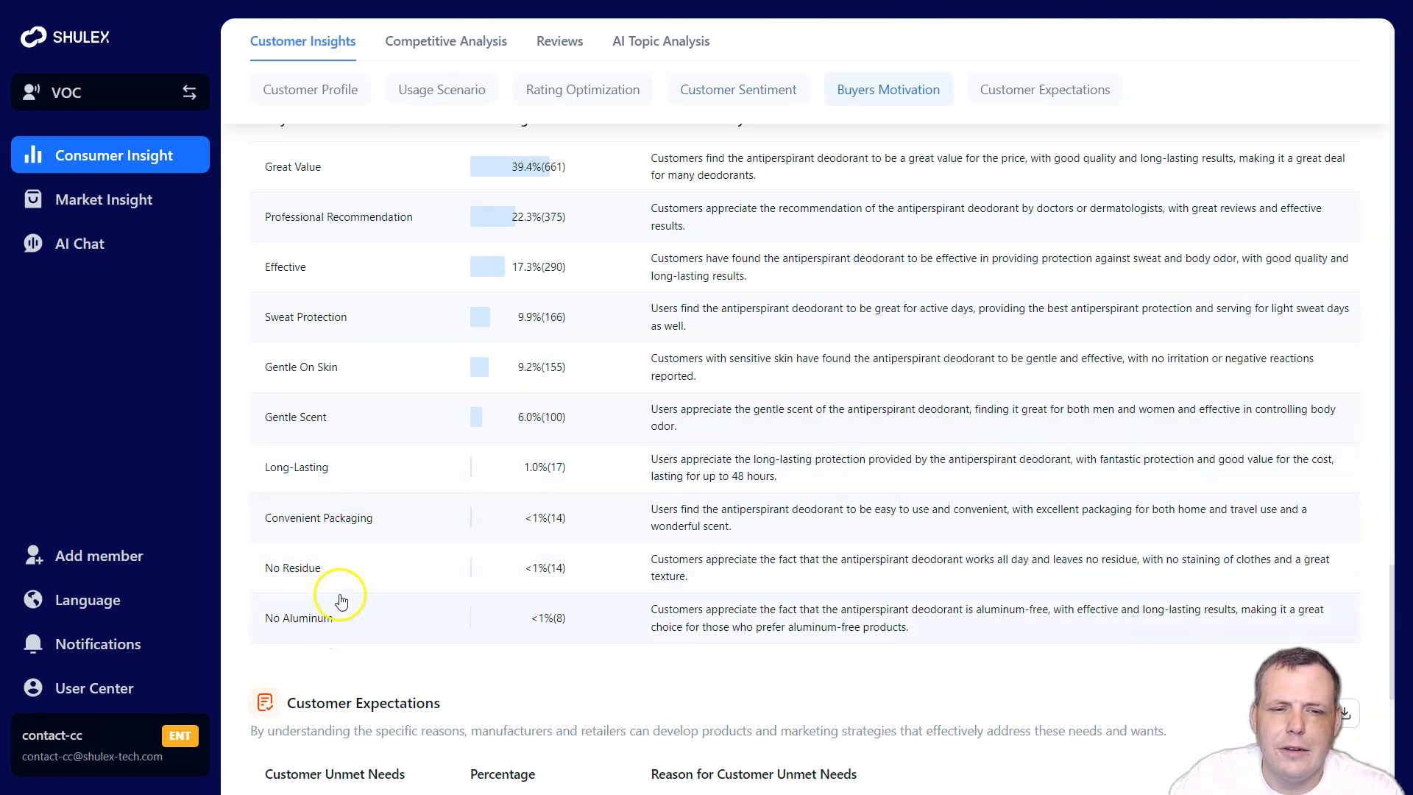
{"action": "scroll", "coordinate": [398, 442], "scroll_direction": "up", "scroll_amount": 4}
{"action": "scroll", "coordinate": [722, 252], "scroll_direction": "down", "scroll_amount": 3}
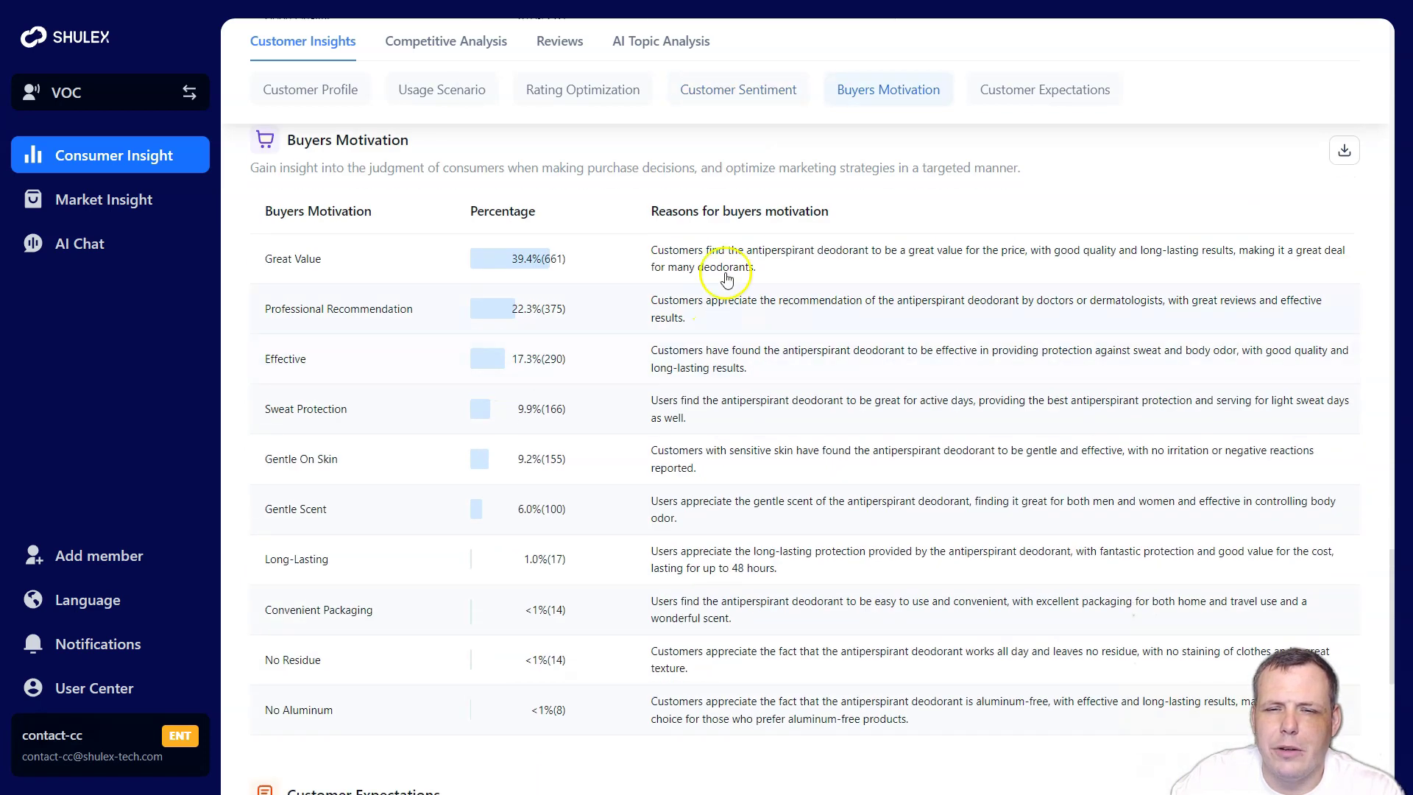
{"action": "scroll", "coordinate": [621, 347], "scroll_direction": "down", "scroll_amount": 7}
{"action": "scroll", "coordinate": [605, 330], "scroll_direction": "down", "scroll_amount": 3}
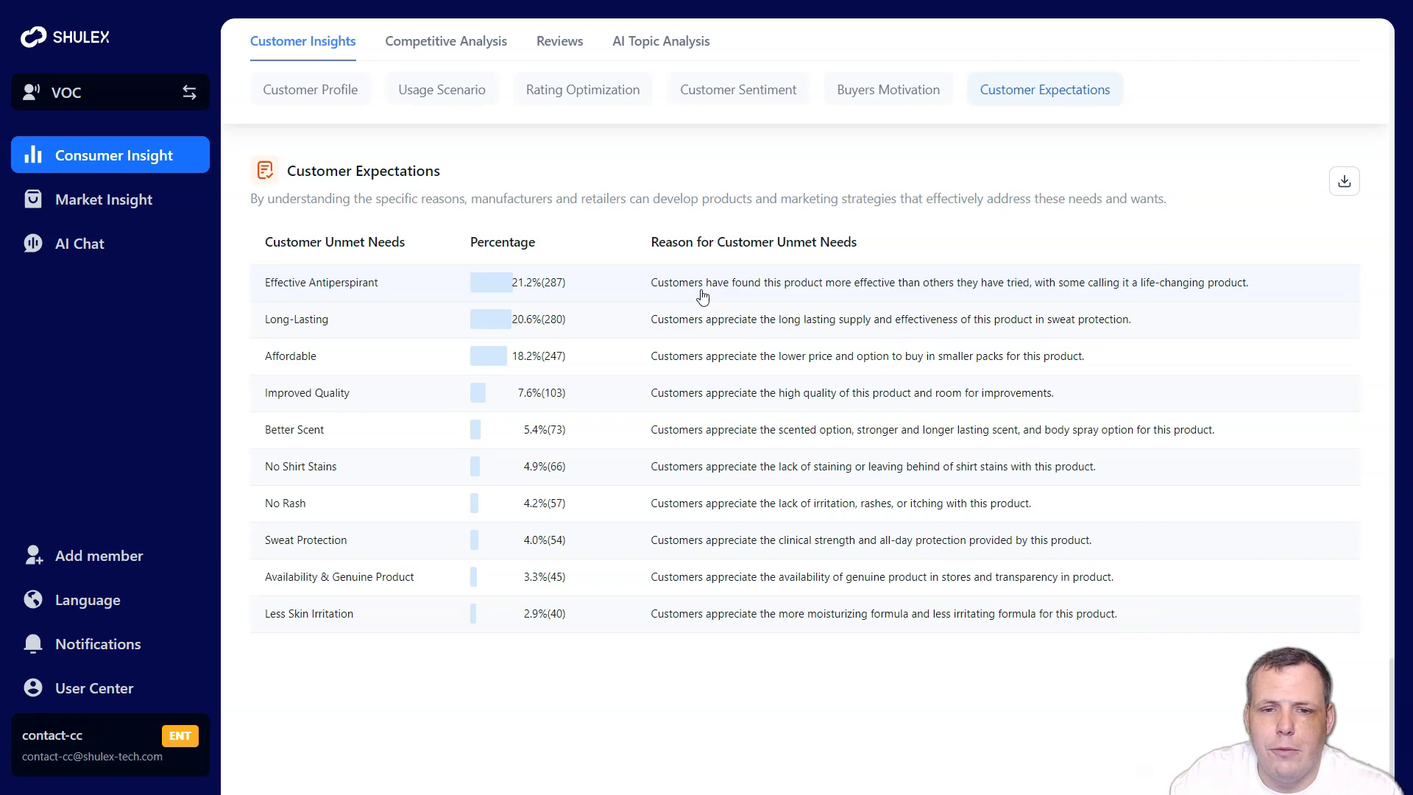
{"action": "left_click", "coordinate": [693, 301]}
{"action": "scroll", "coordinate": [604, 368], "scroll_direction": "up", "scroll_amount": 15}
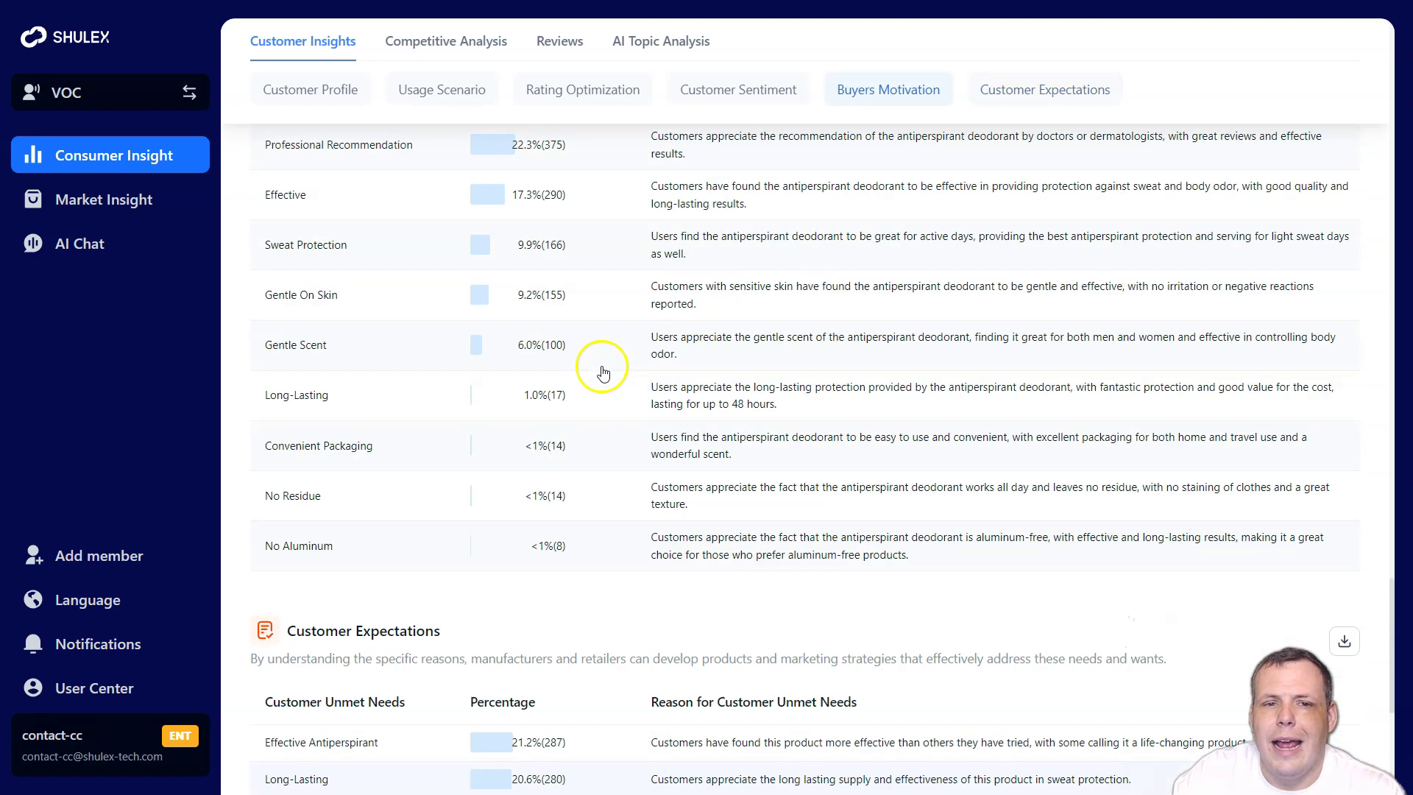
Step: Switch to Competitive Analysis and scroll through the four products' brand, ASIN, price and ratings comparison
{"action": "scroll", "coordinate": [603, 370], "scroll_direction": "up", "scroll_amount": 20}
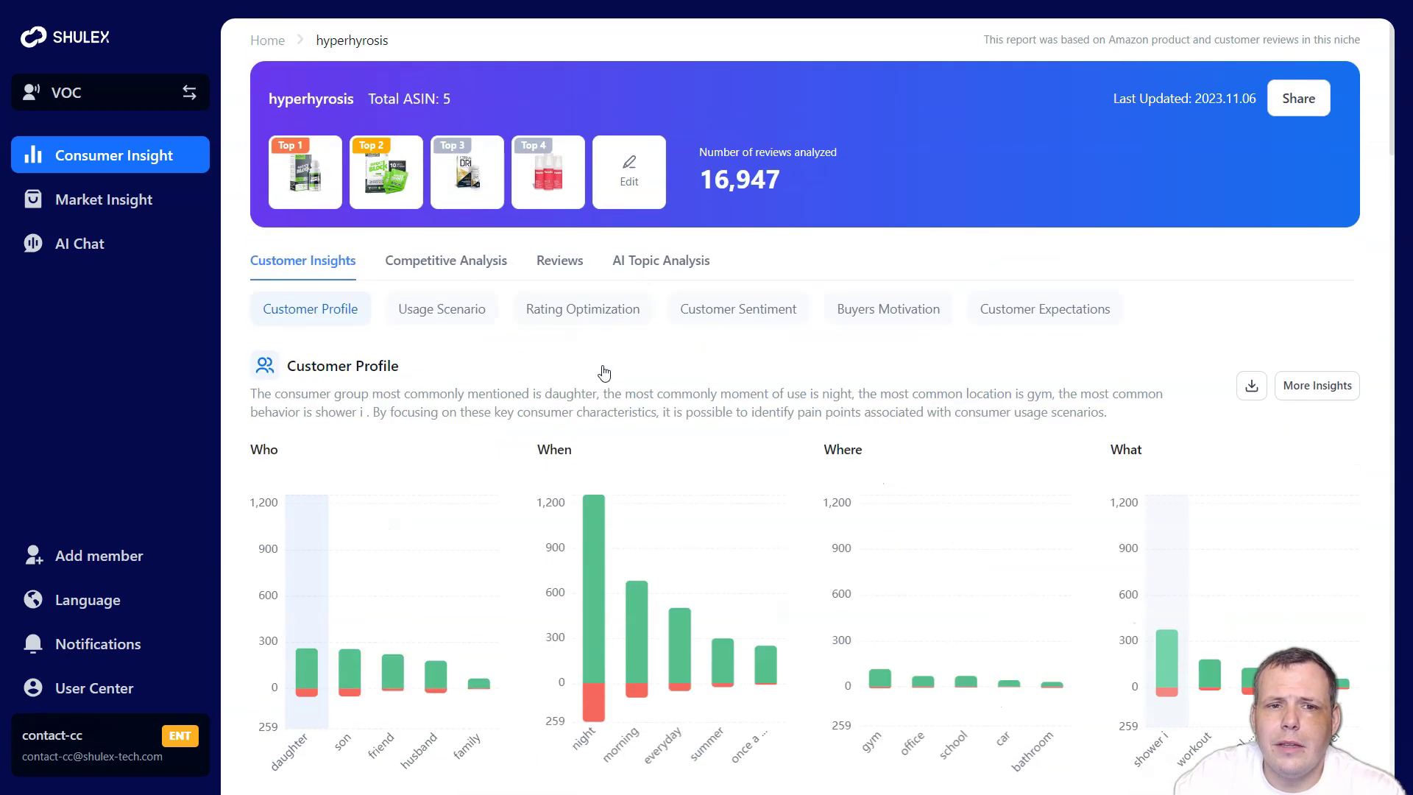
{"action": "scroll", "coordinate": [588, 336], "scroll_direction": "down", "scroll_amount": 8}
{"action": "scroll", "coordinate": [586, 331], "scroll_direction": "up", "scroll_amount": 7}
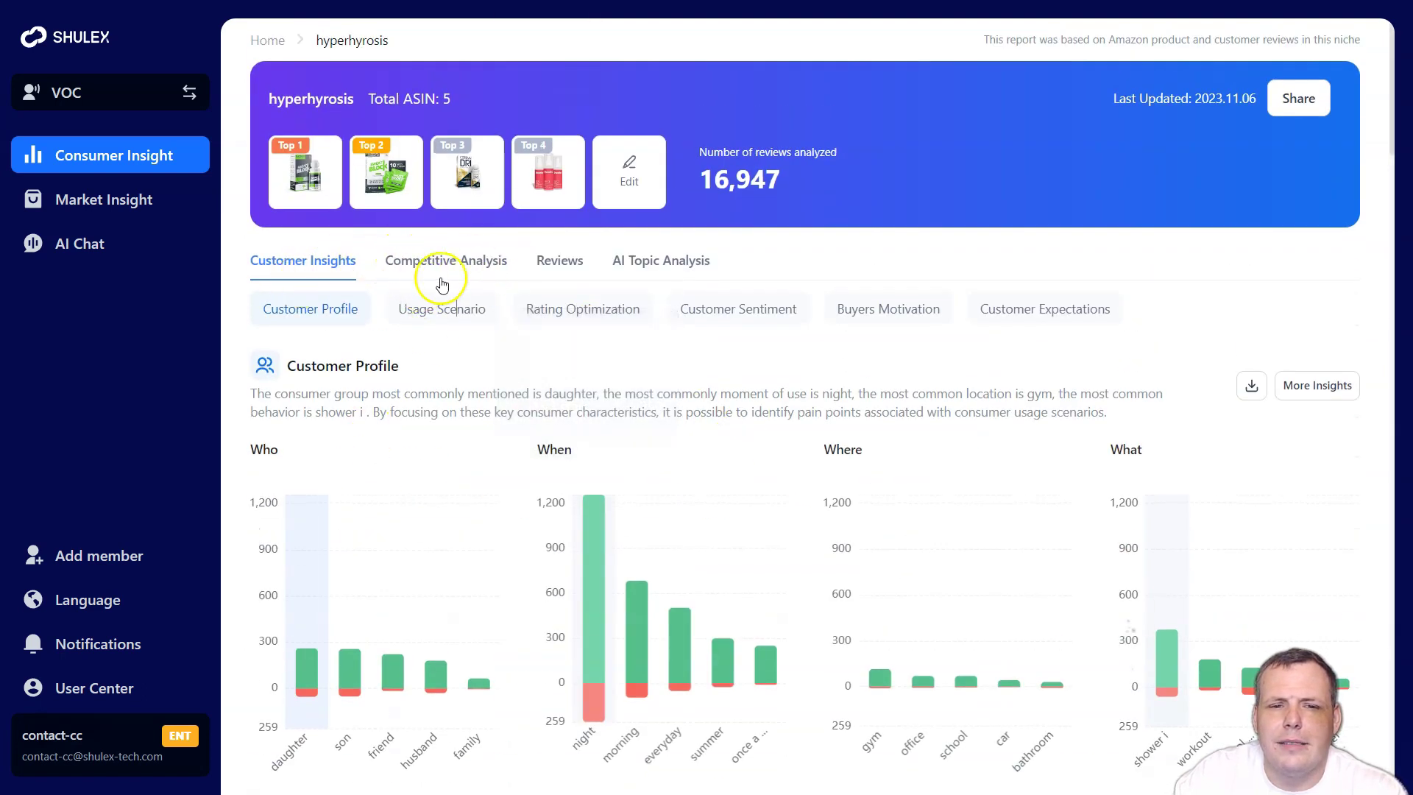
{"action": "left_click", "coordinate": [443, 266]}
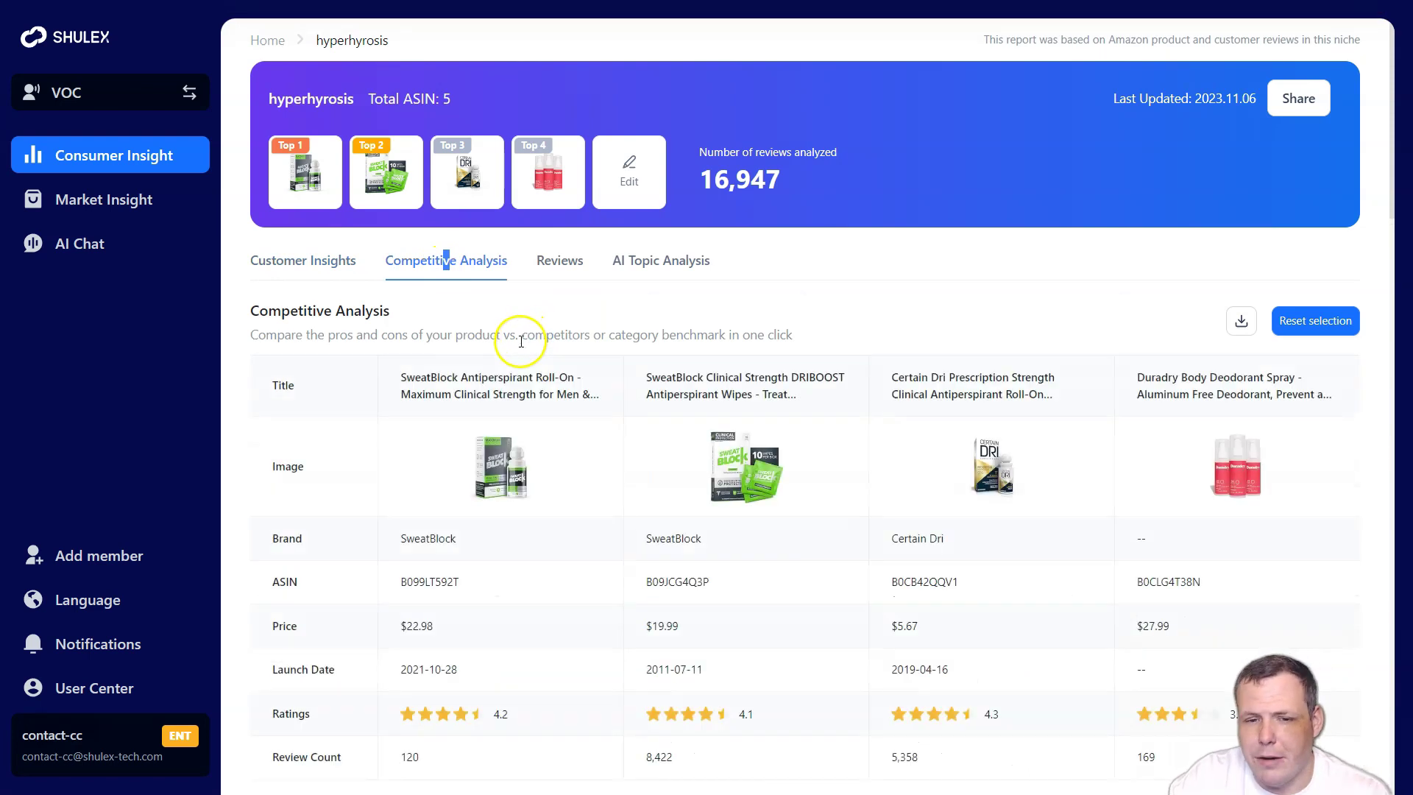
{"action": "scroll", "coordinate": [362, 394], "scroll_direction": "down", "scroll_amount": 3}
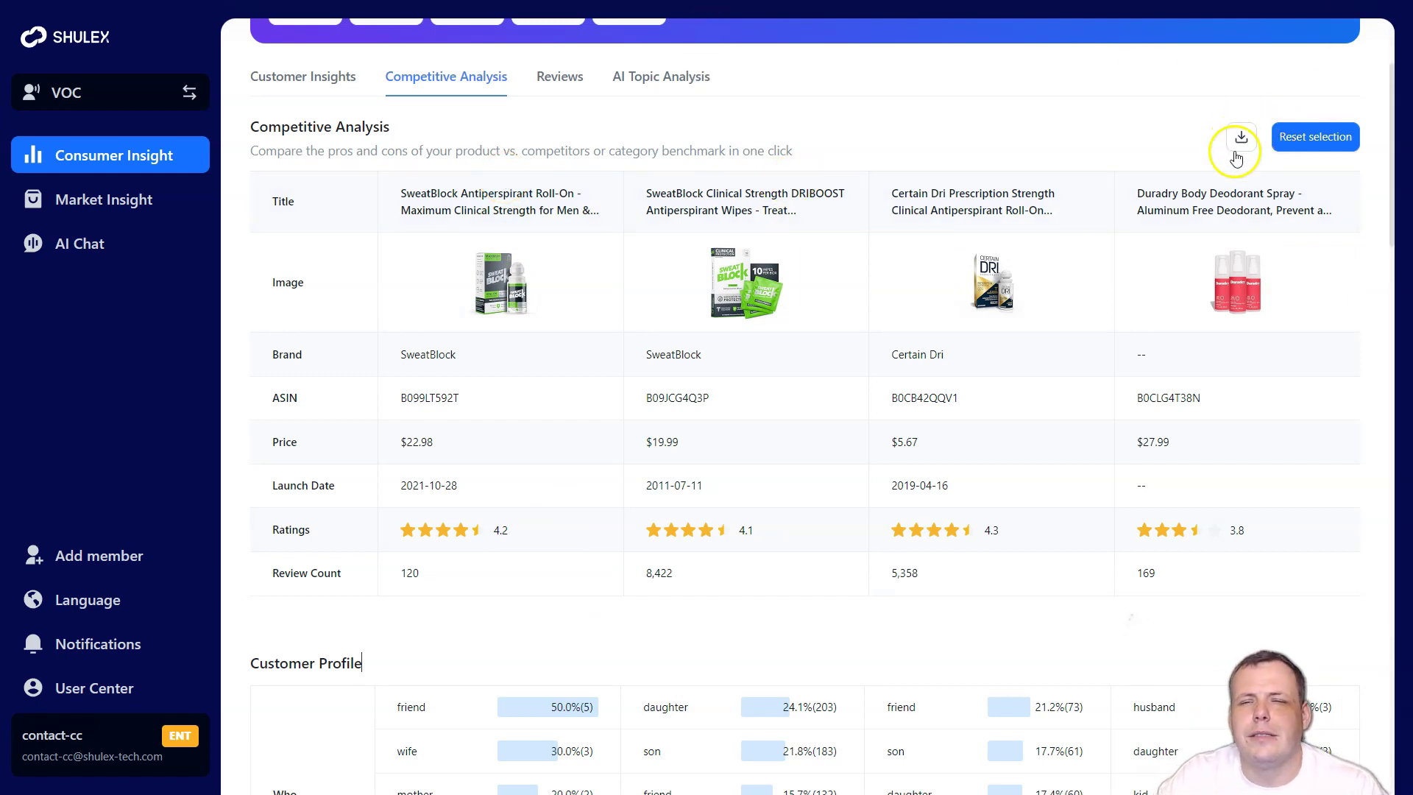
{"action": "scroll", "coordinate": [729, 321], "scroll_direction": "down", "scroll_amount": 6}
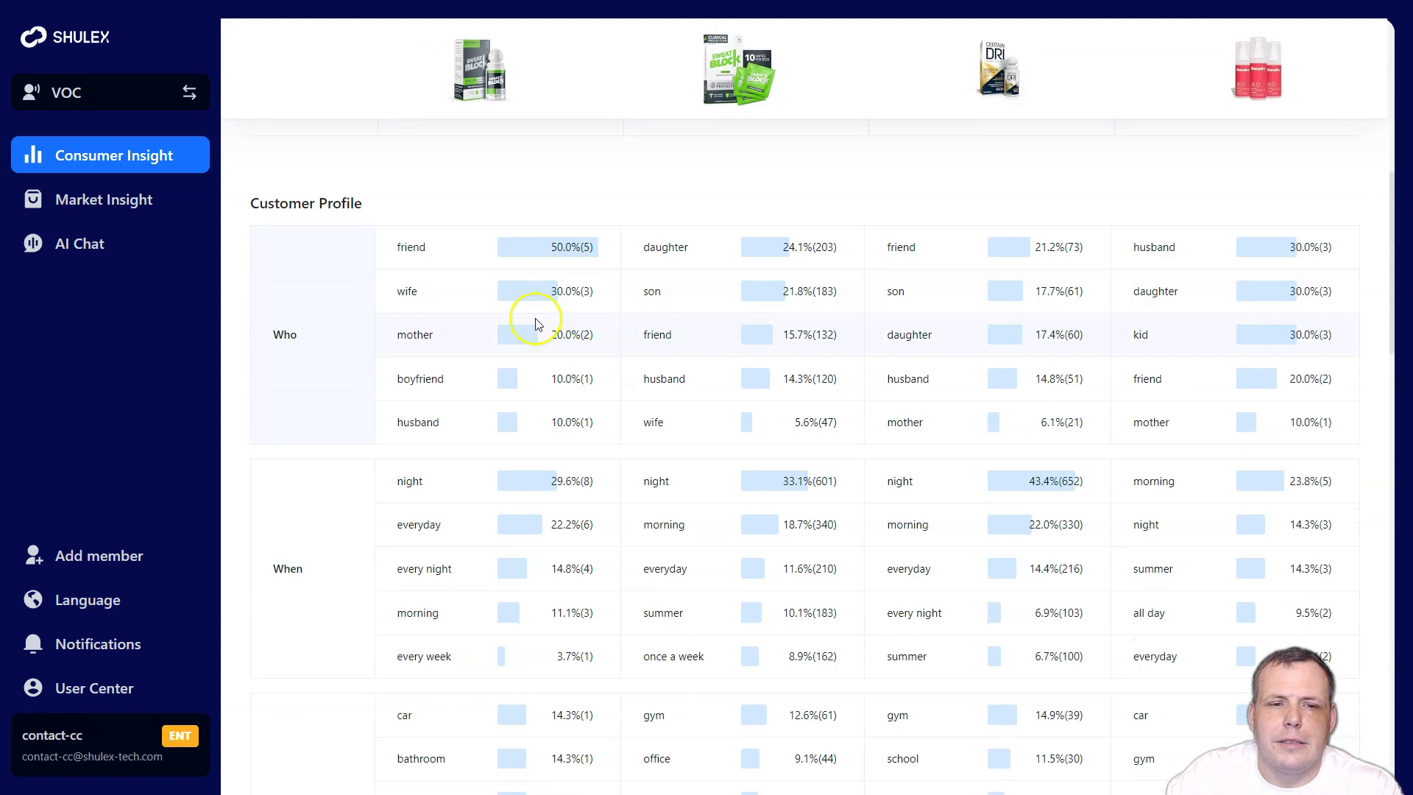
{"action": "scroll", "coordinate": [331, 442], "scroll_direction": "down", "scroll_amount": 4}
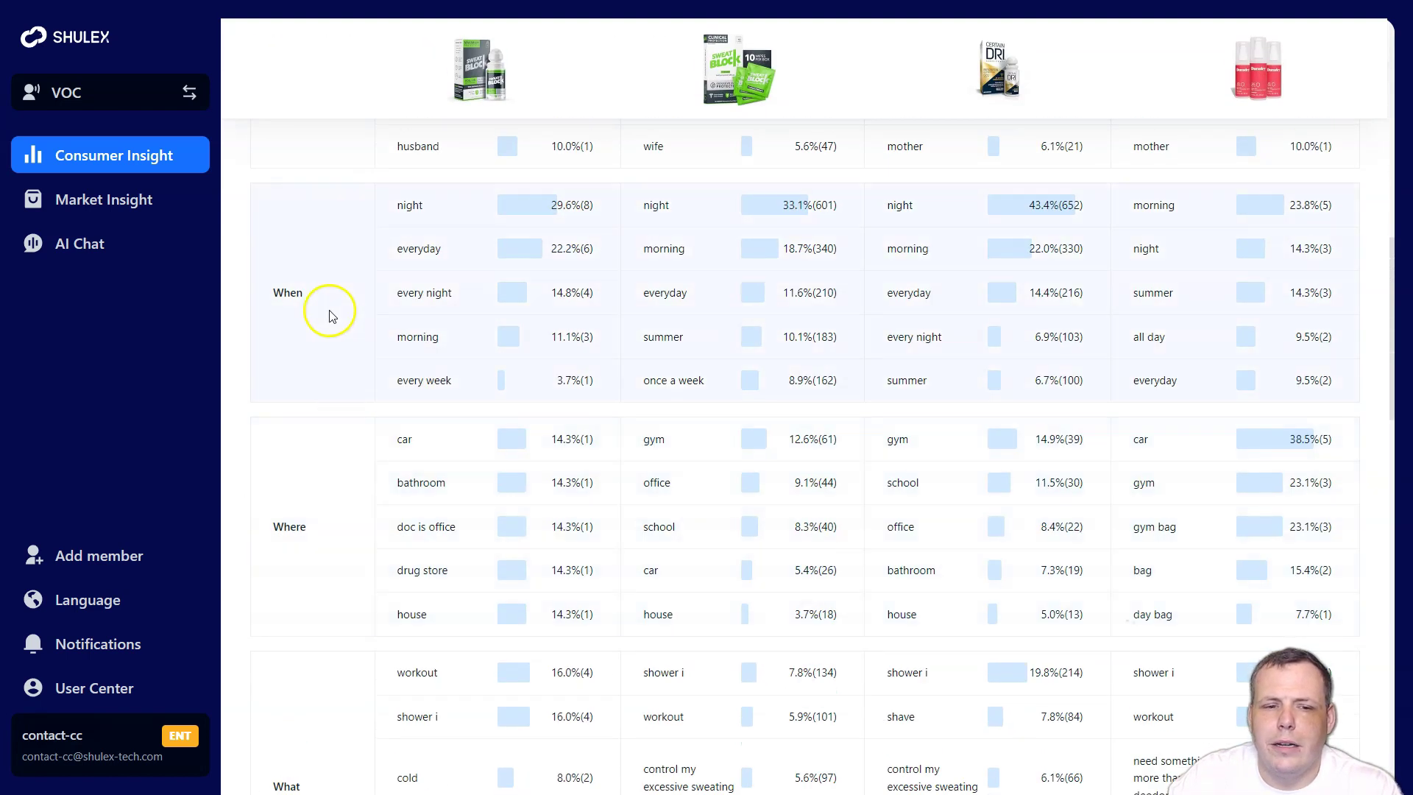
{"action": "scroll", "coordinate": [330, 323], "scroll_direction": "down", "scroll_amount": 4}
{"action": "scroll", "coordinate": [329, 329], "scroll_direction": "down", "scroll_amount": 5}
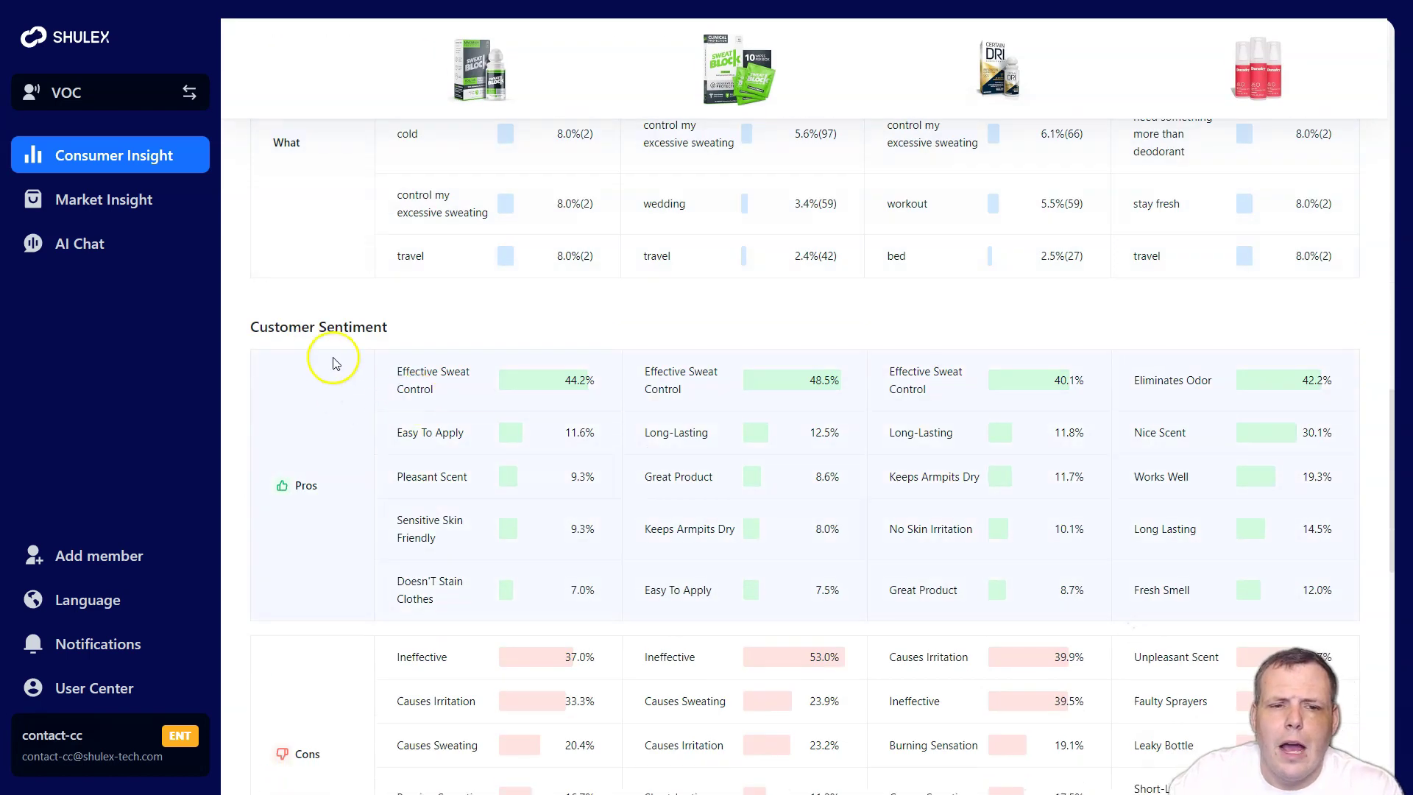
{"action": "scroll", "coordinate": [364, 495], "scroll_direction": "down", "scroll_amount": 6}
{"action": "scroll", "coordinate": [346, 487], "scroll_direction": "down", "scroll_amount": 6}
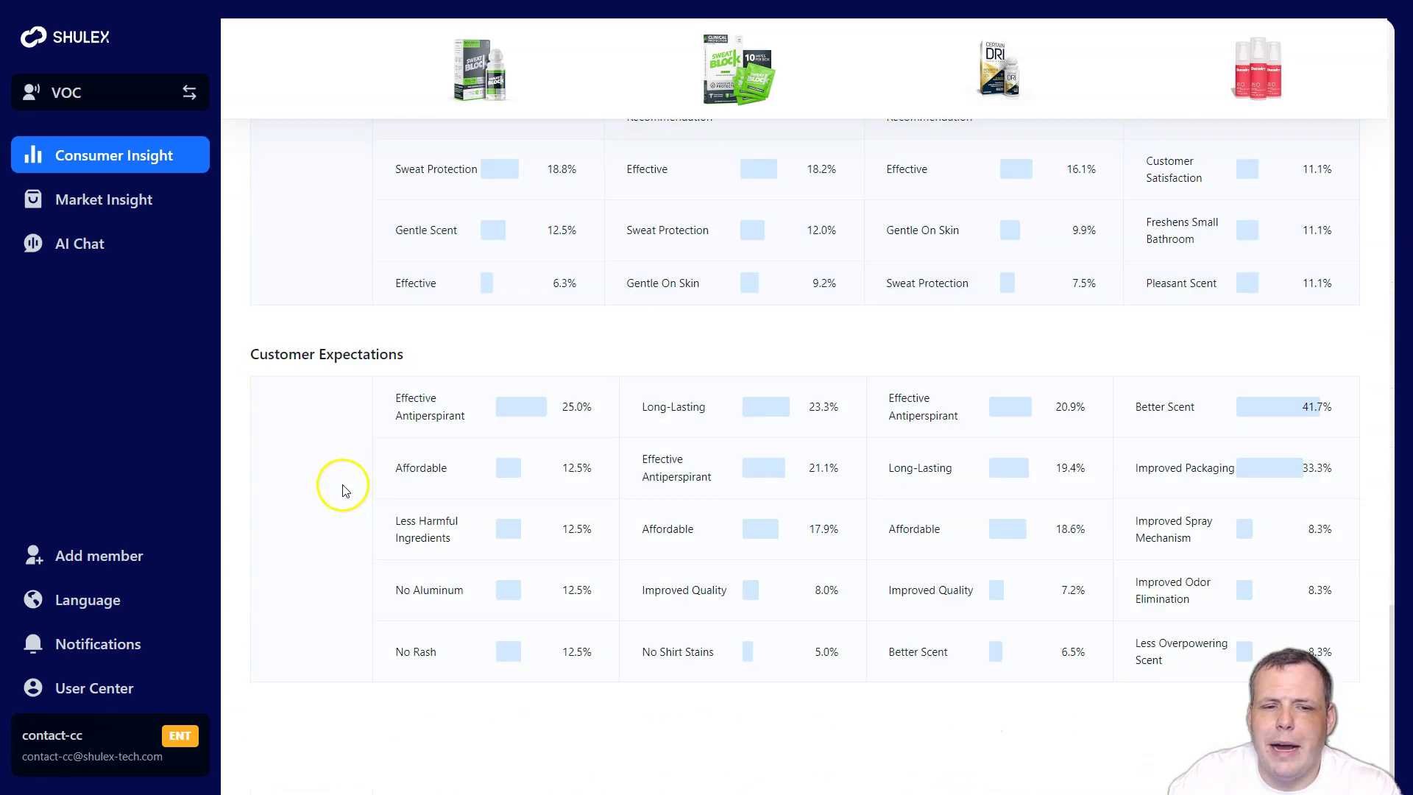
{"action": "scroll", "coordinate": [353, 477], "scroll_direction": "up", "scroll_amount": 20}
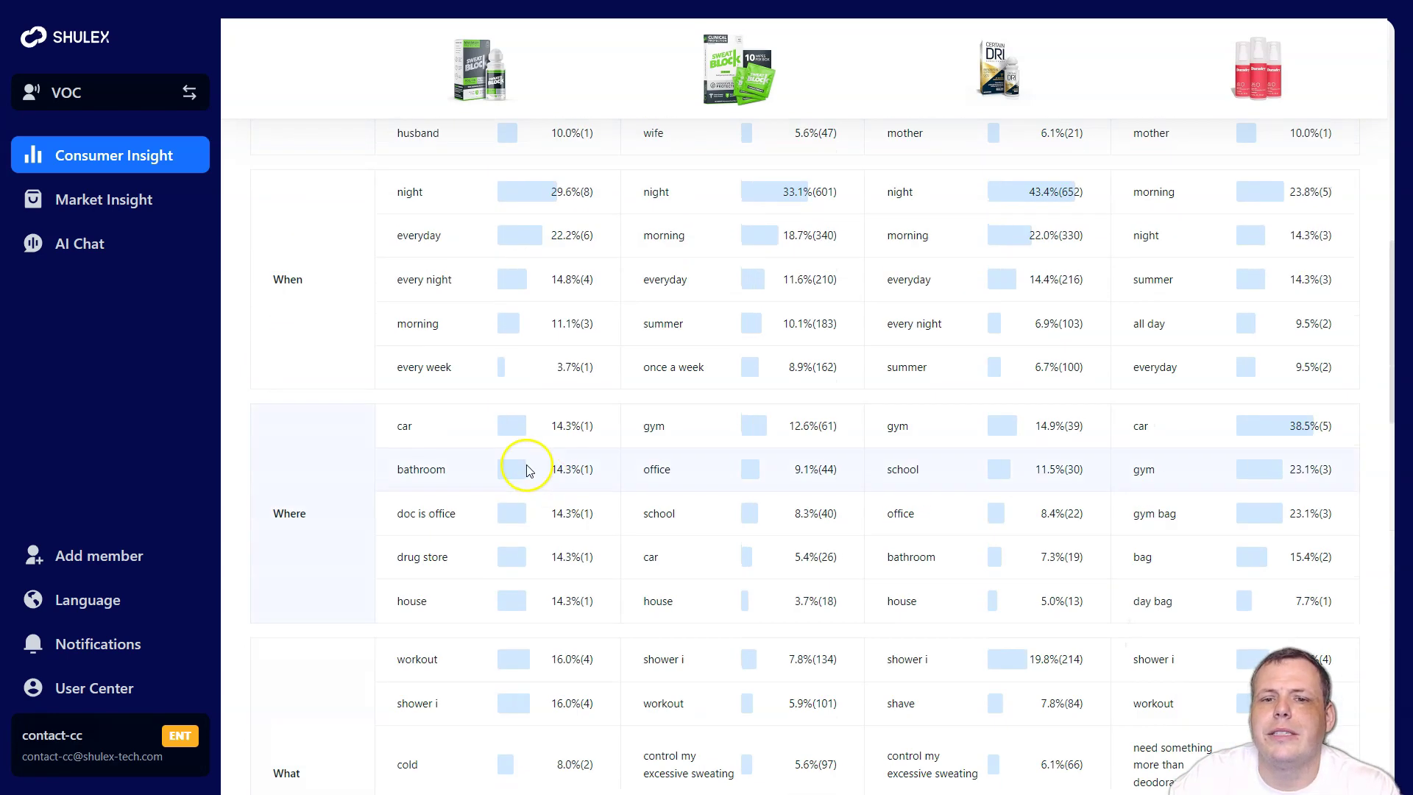
{"action": "scroll", "coordinate": [505, 475], "scroll_direction": "up", "scroll_amount": 6}
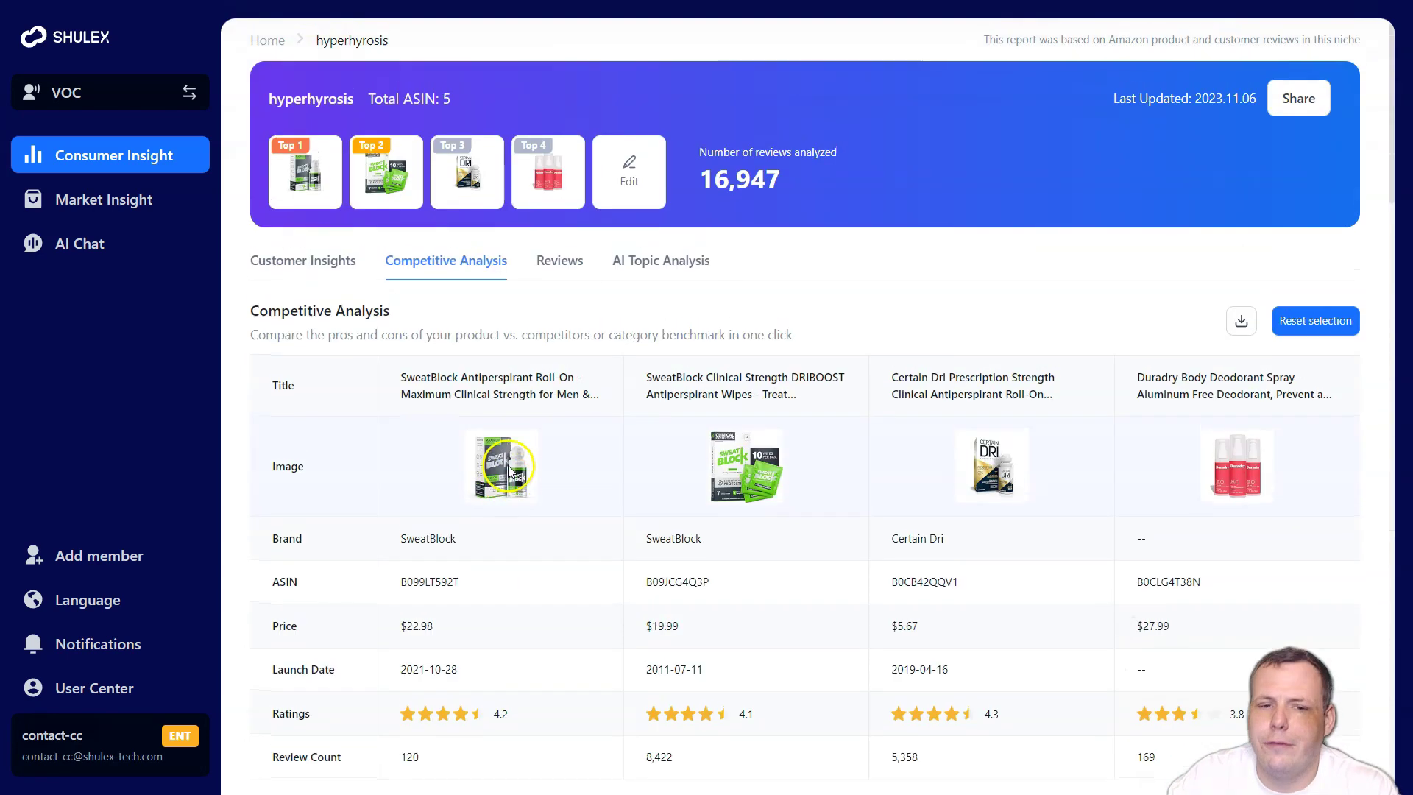
Step: Browse the hyperhyrosis report's reviews and its AI Topic Analysis
{"action": "left_click", "coordinate": [558, 262]}
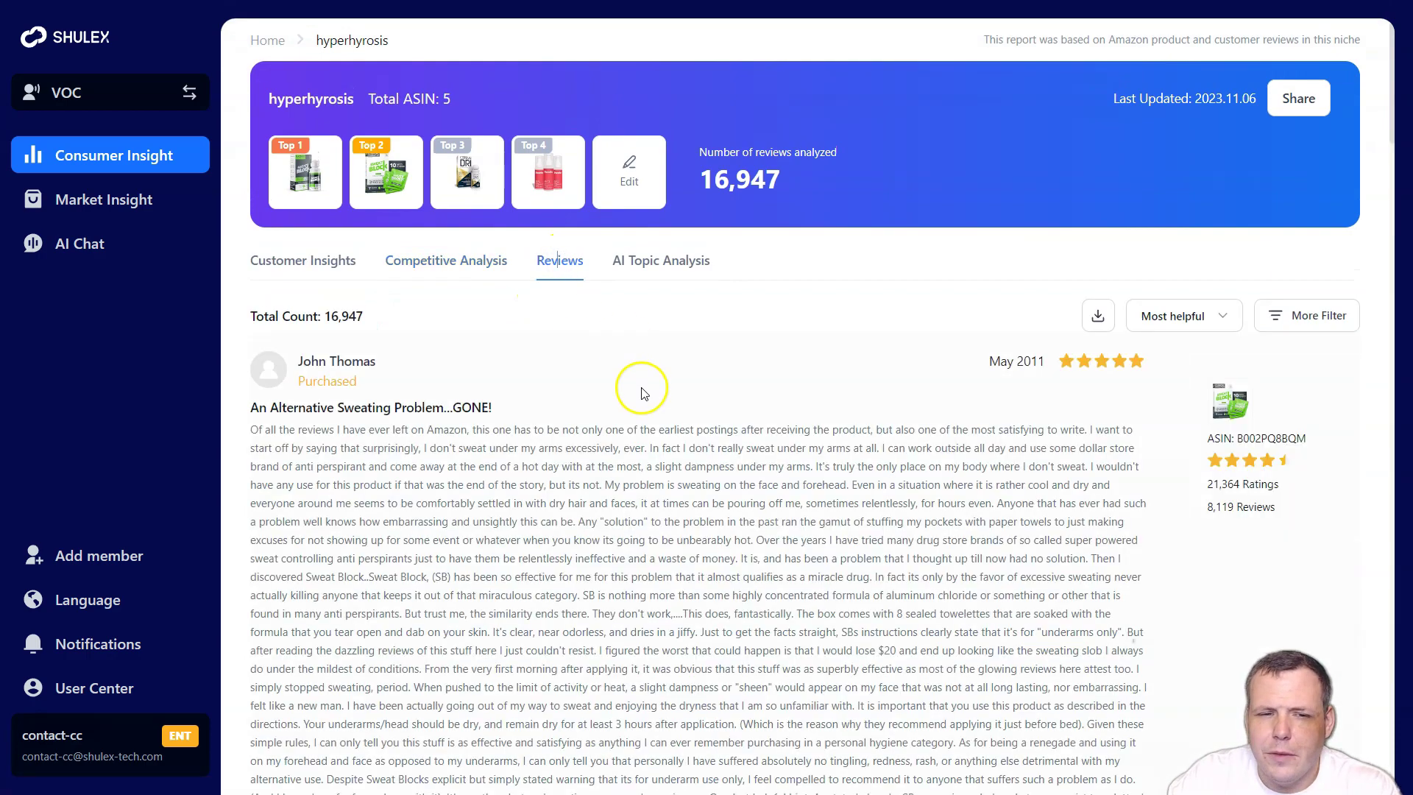
{"action": "scroll", "coordinate": [564, 407], "scroll_direction": "down", "scroll_amount": 18}
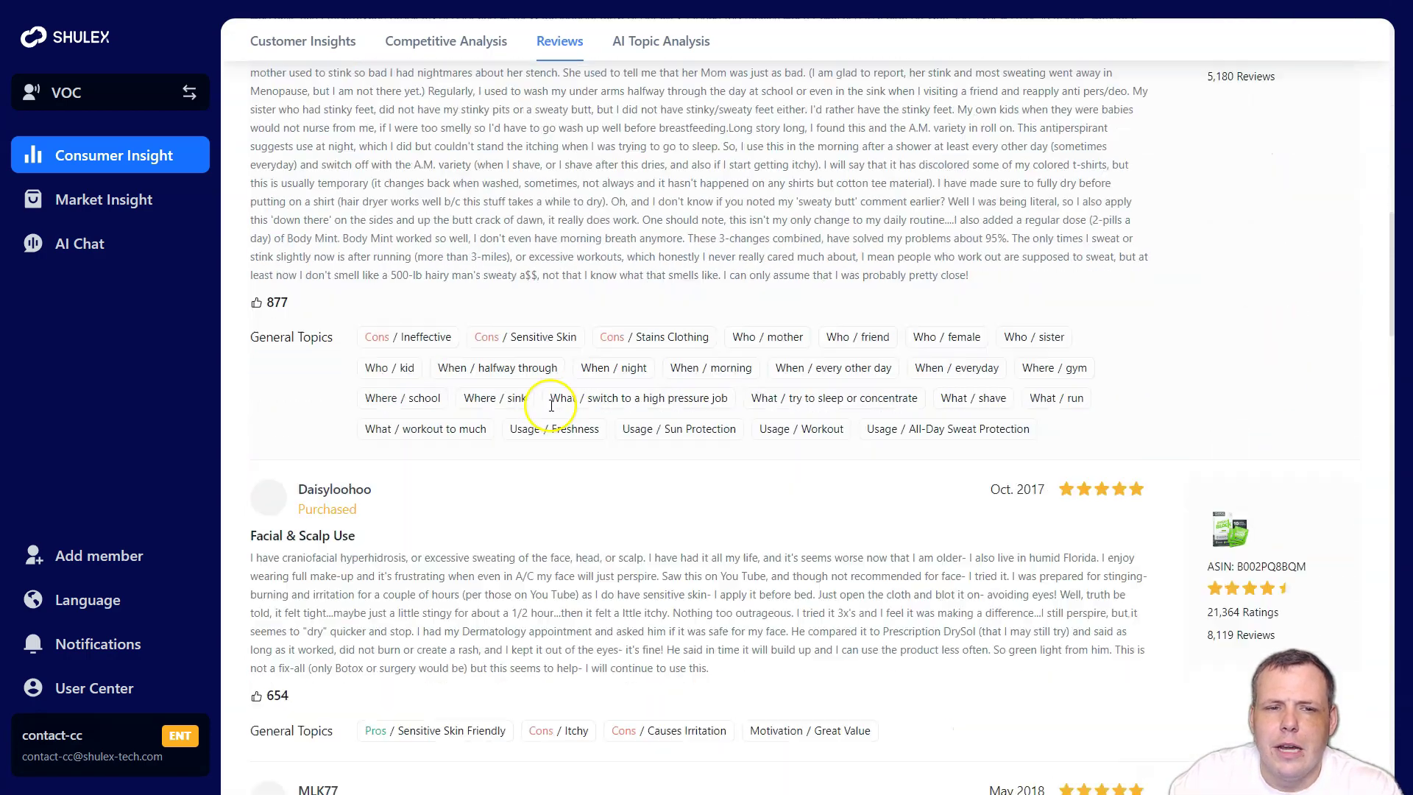
{"action": "scroll", "coordinate": [528, 414], "scroll_direction": "up", "scroll_amount": 7}
{"action": "scroll", "coordinate": [528, 414], "scroll_direction": "up", "scroll_amount": 12}
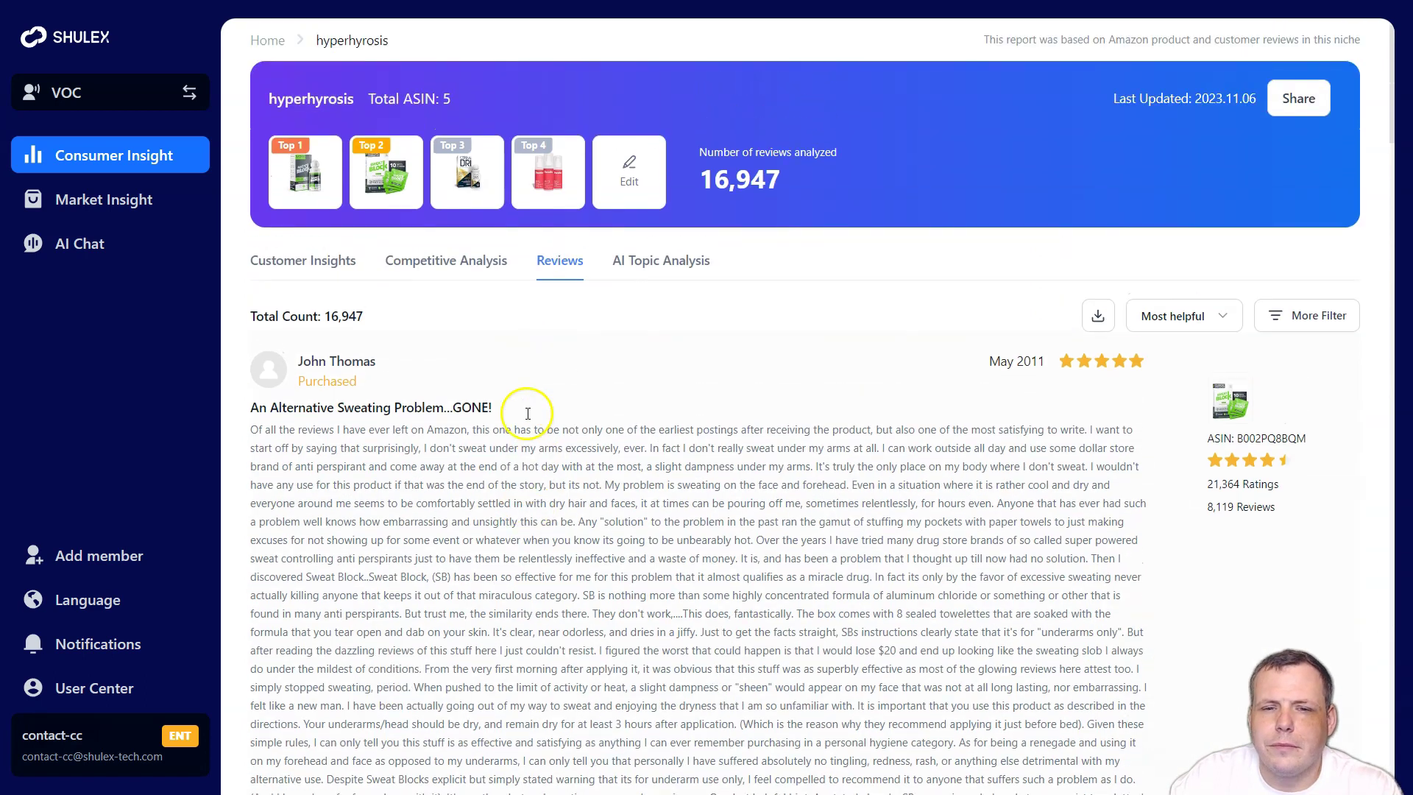
{"action": "left_click", "coordinate": [652, 264]}
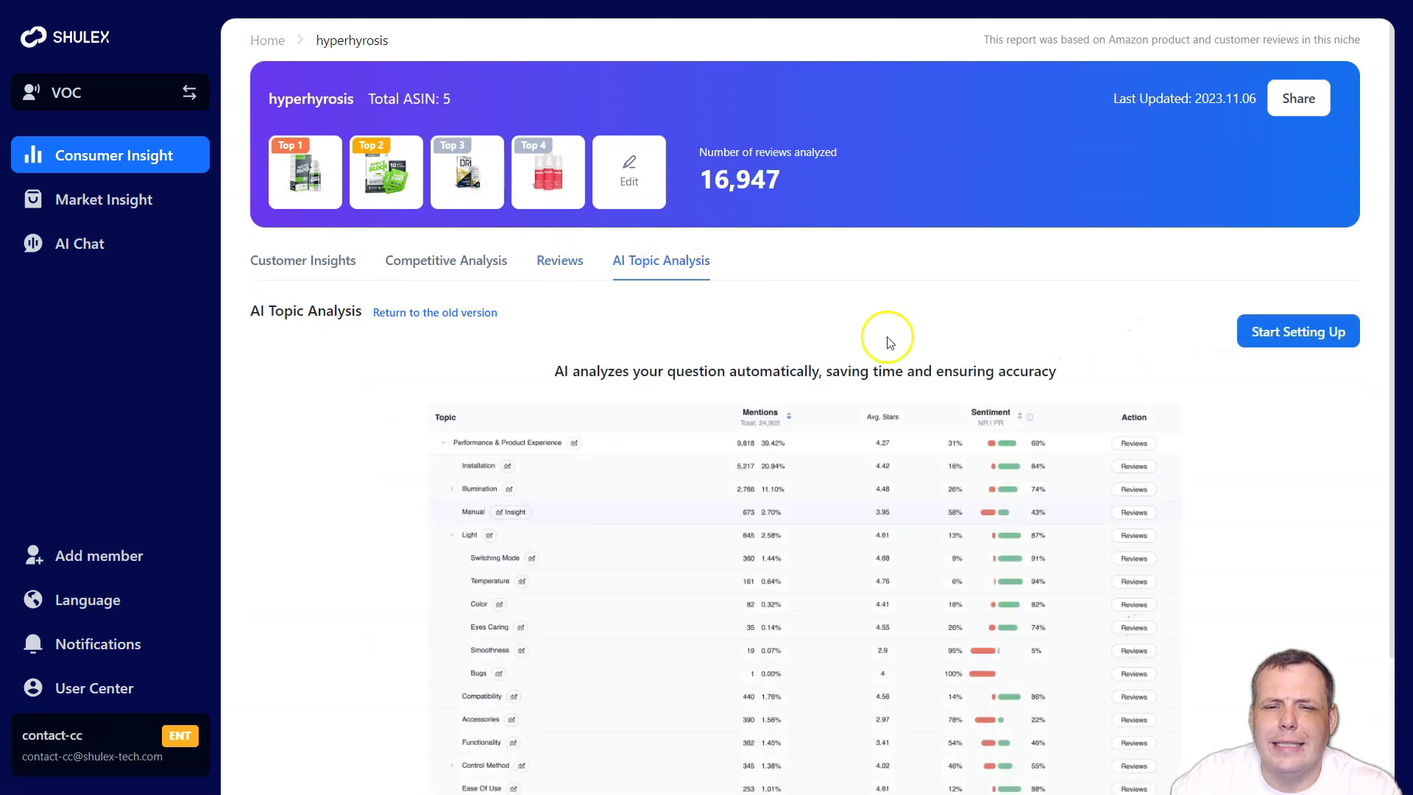
{"action": "scroll", "coordinate": [782, 417], "scroll_direction": "down", "scroll_amount": 2}
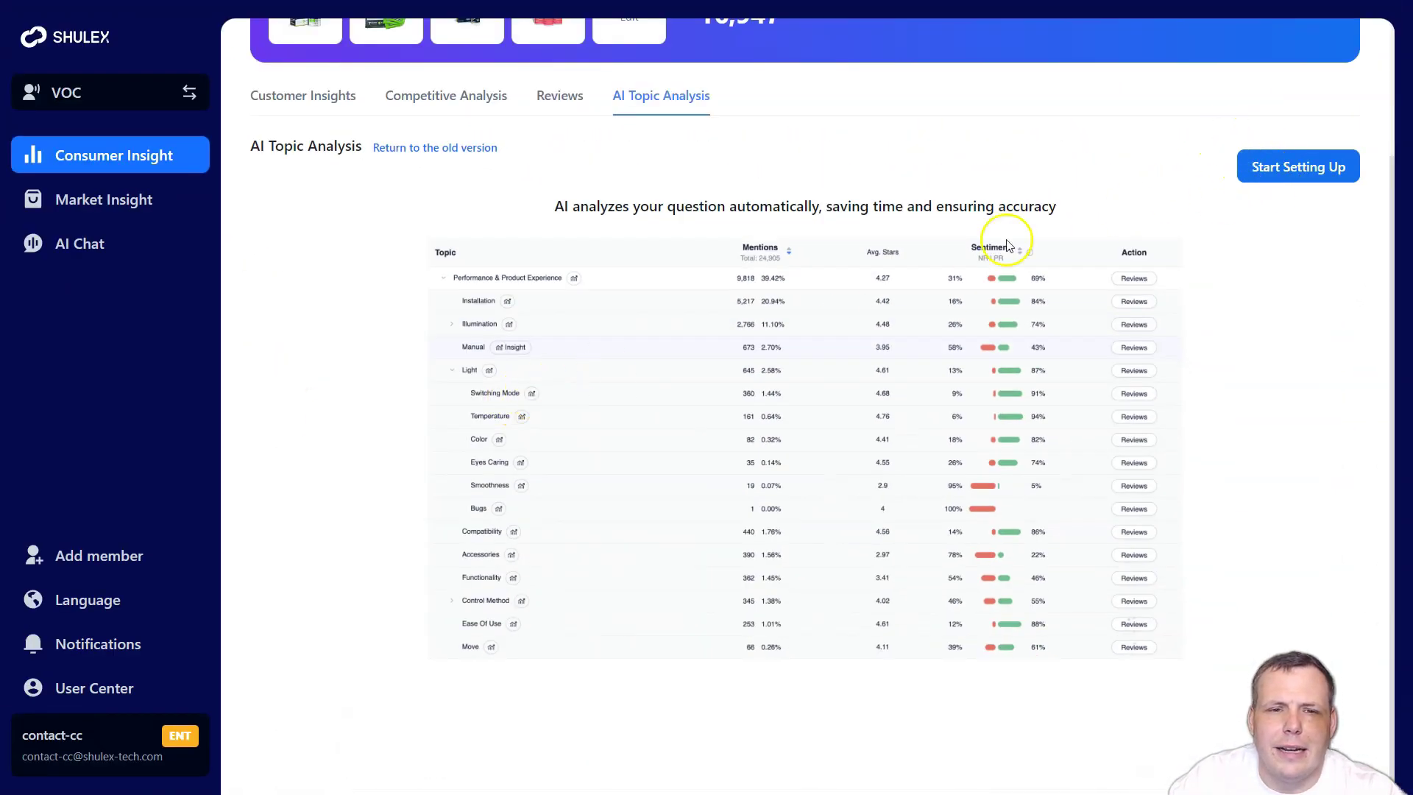
{"action": "scroll", "coordinate": [231, 267], "scroll_direction": "up", "scroll_amount": 3}
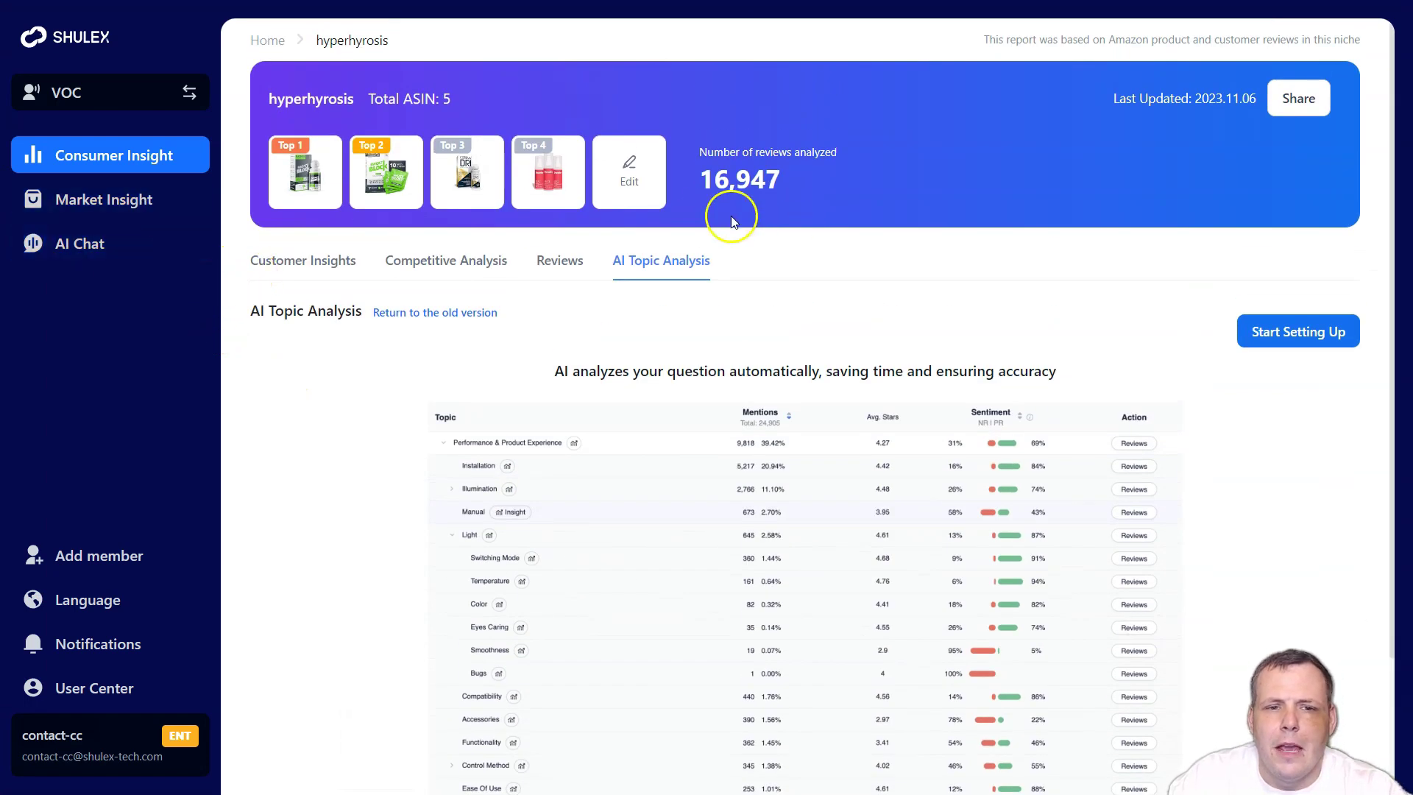
Step: Return to Consumer Insight home, view a sample Purchase Motivations report, then go to Market Insight
{"action": "left_click", "coordinate": [267, 39]}
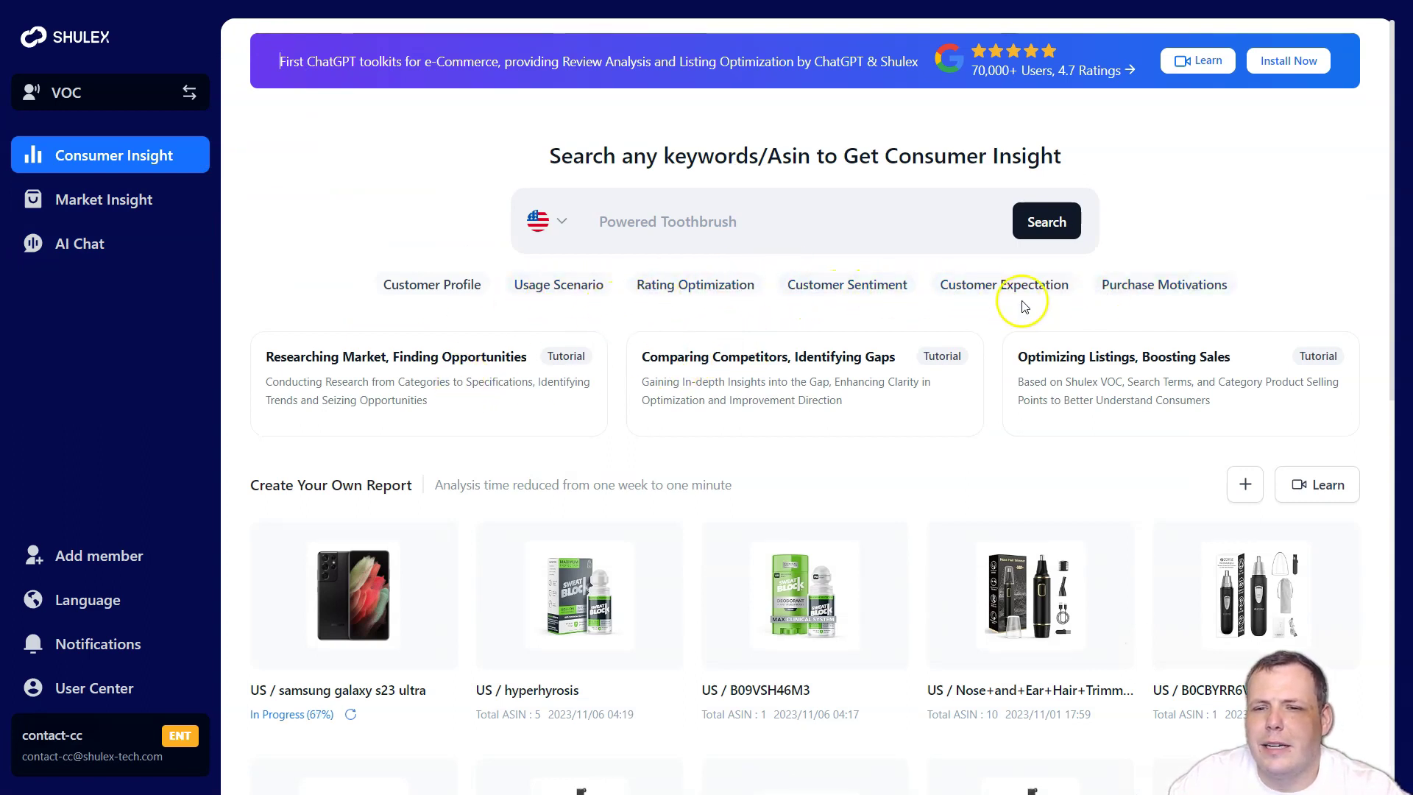
{"action": "left_click", "coordinate": [1176, 287]}
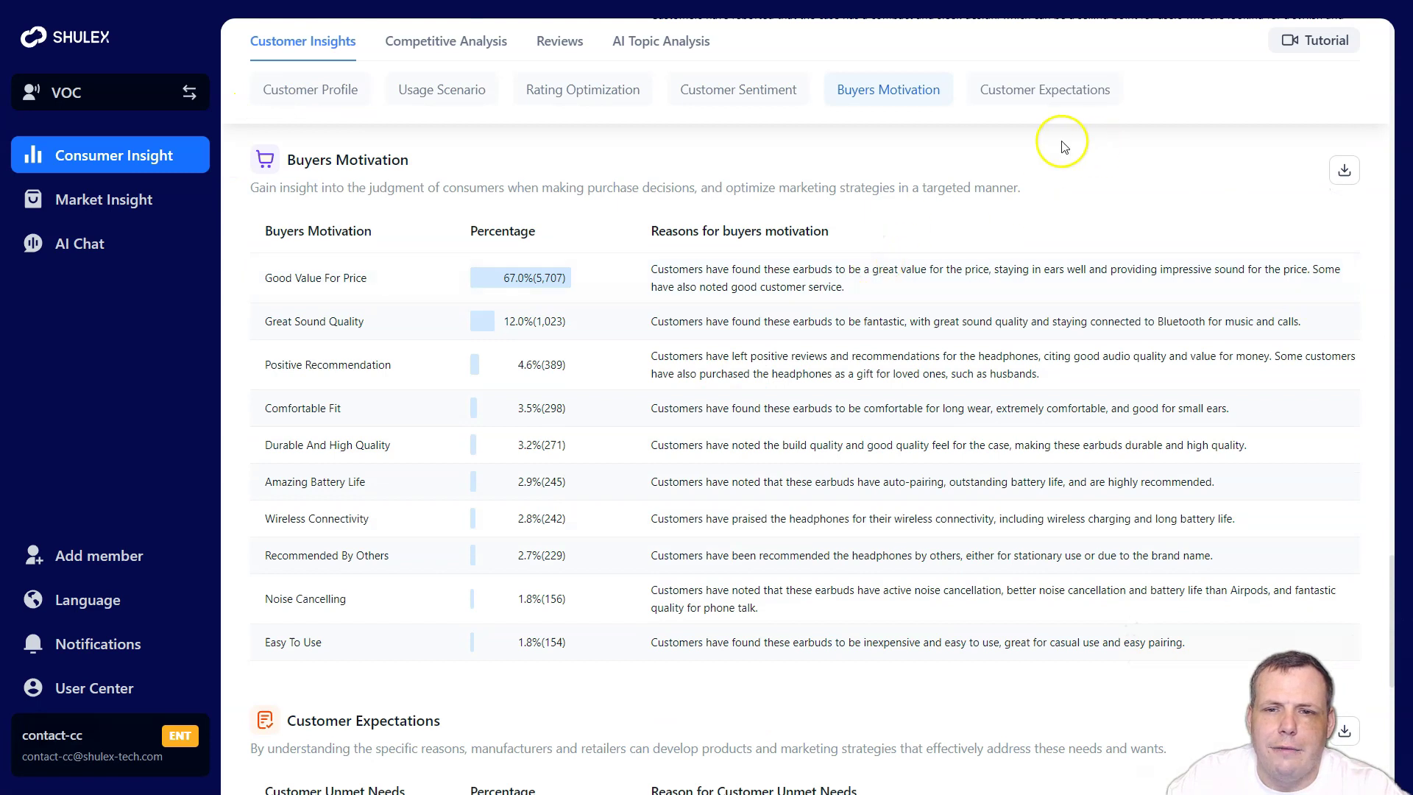
{"action": "scroll", "coordinate": [316, 273], "scroll_direction": "up", "scroll_amount": 10}
{"action": "left_click", "coordinate": [140, 219]}
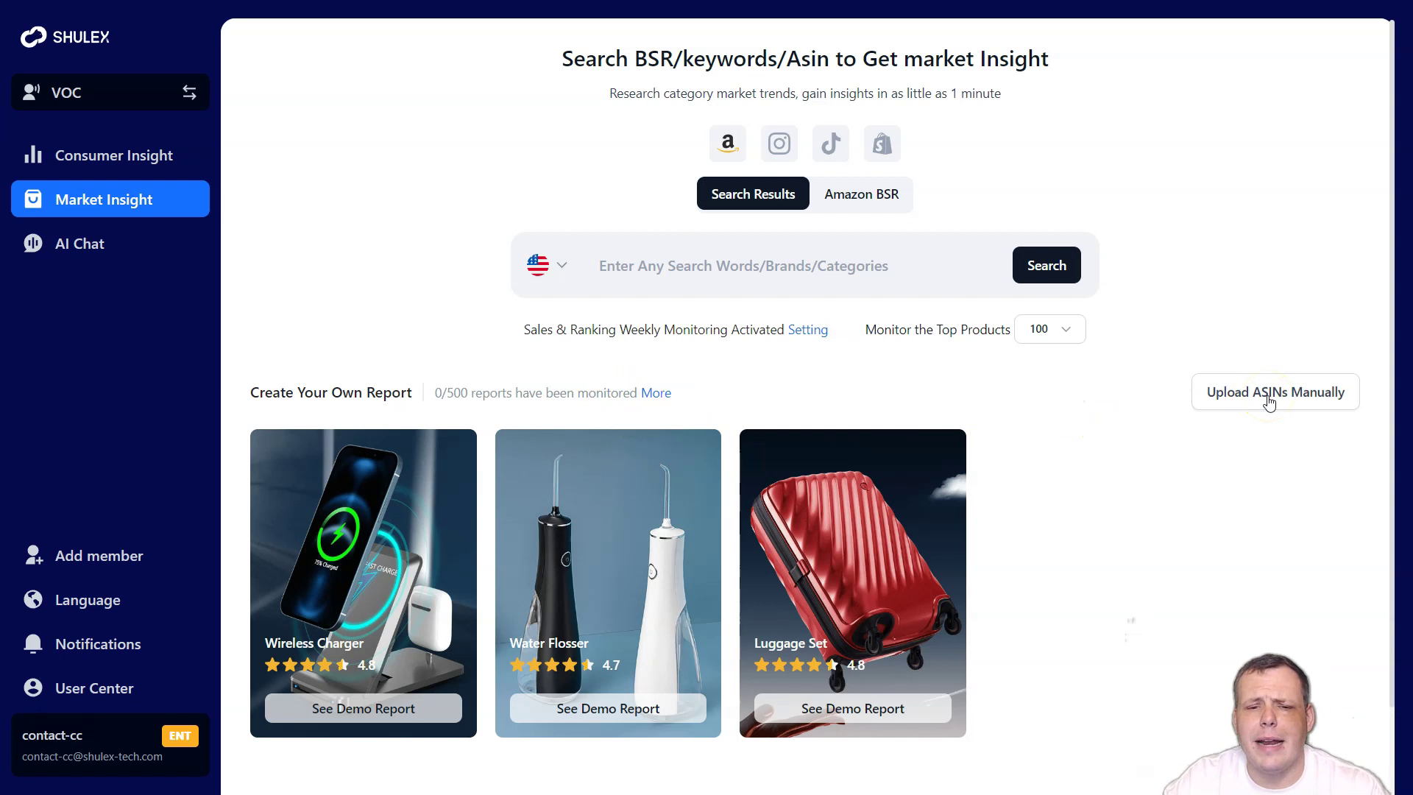
Step: Search 'samsun', choose samsung galaxy s23 ultra, start AI Analyze, and return to Market Insight
{"action": "left_click", "coordinate": [1235, 381]}
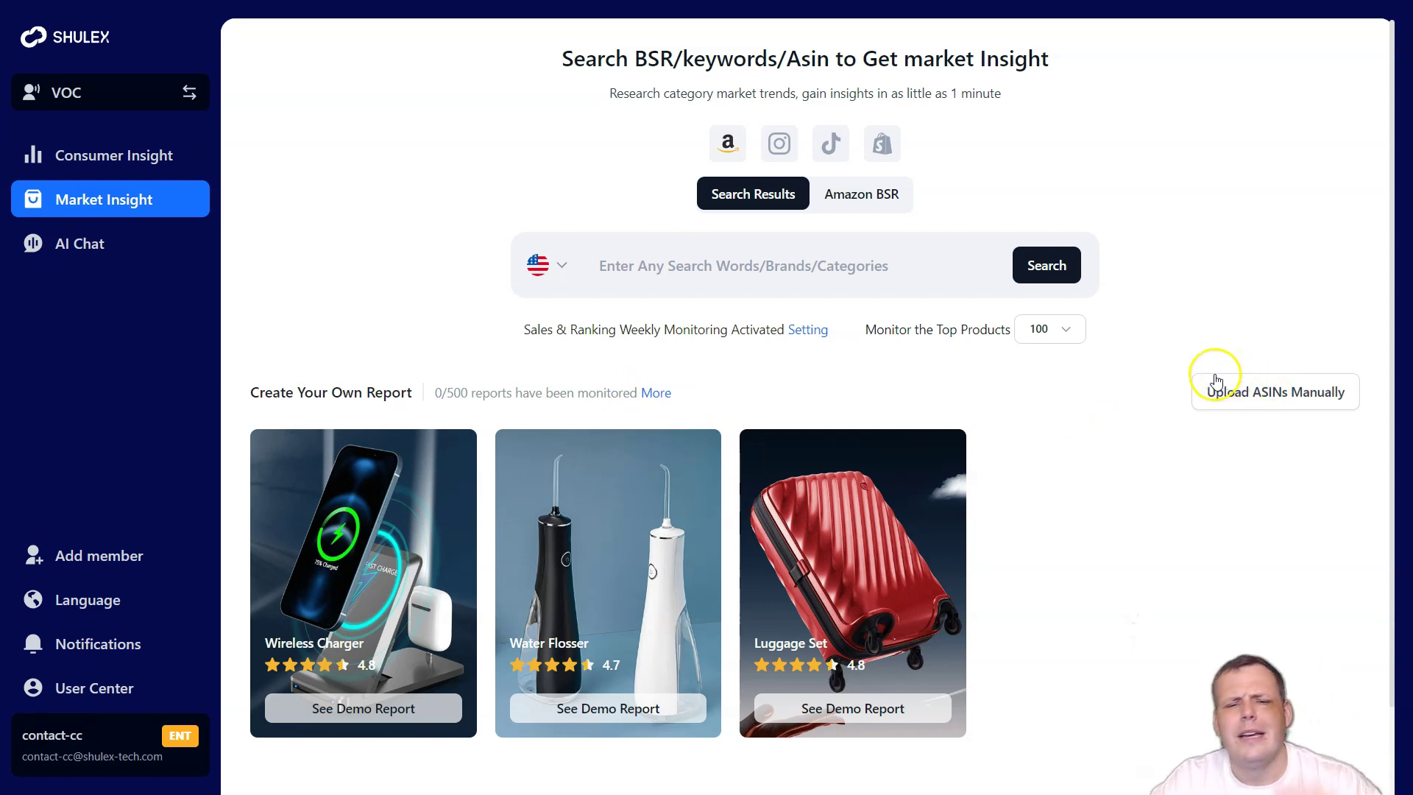
{"action": "left_click", "coordinate": [742, 262]}
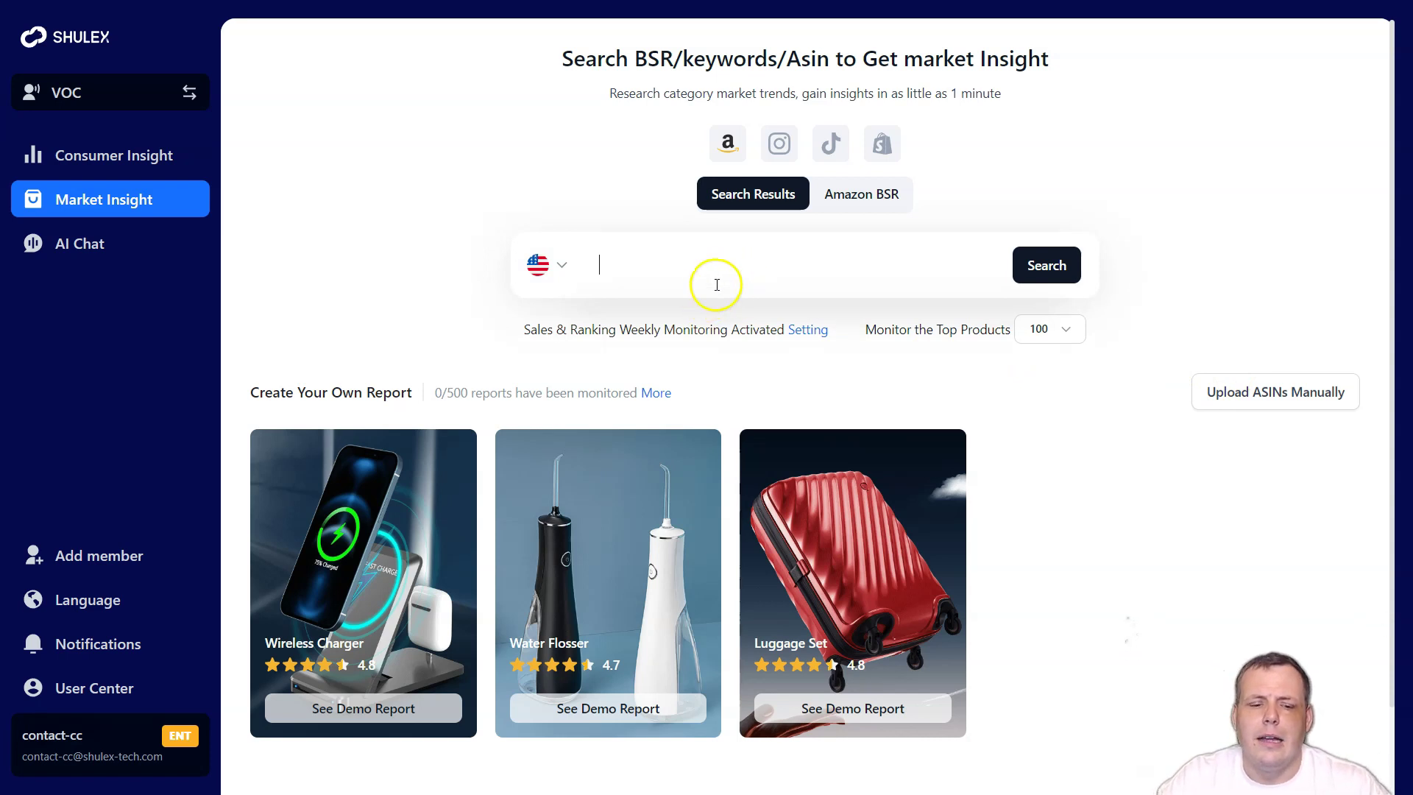
{"action": "type", "text": "samsun"}
{"action": "left_click", "coordinate": [694, 315]}
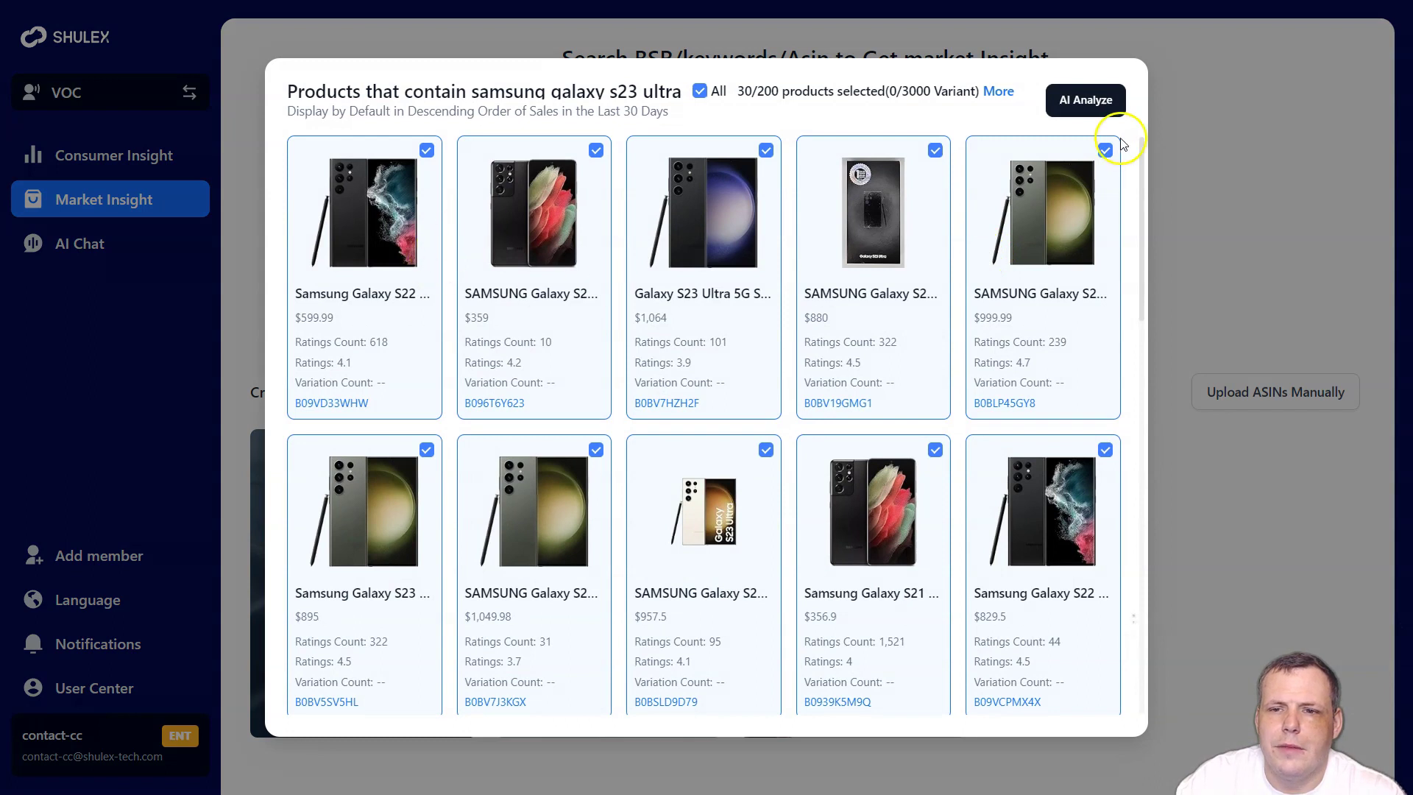
{"action": "left_click", "coordinate": [1115, 108]}
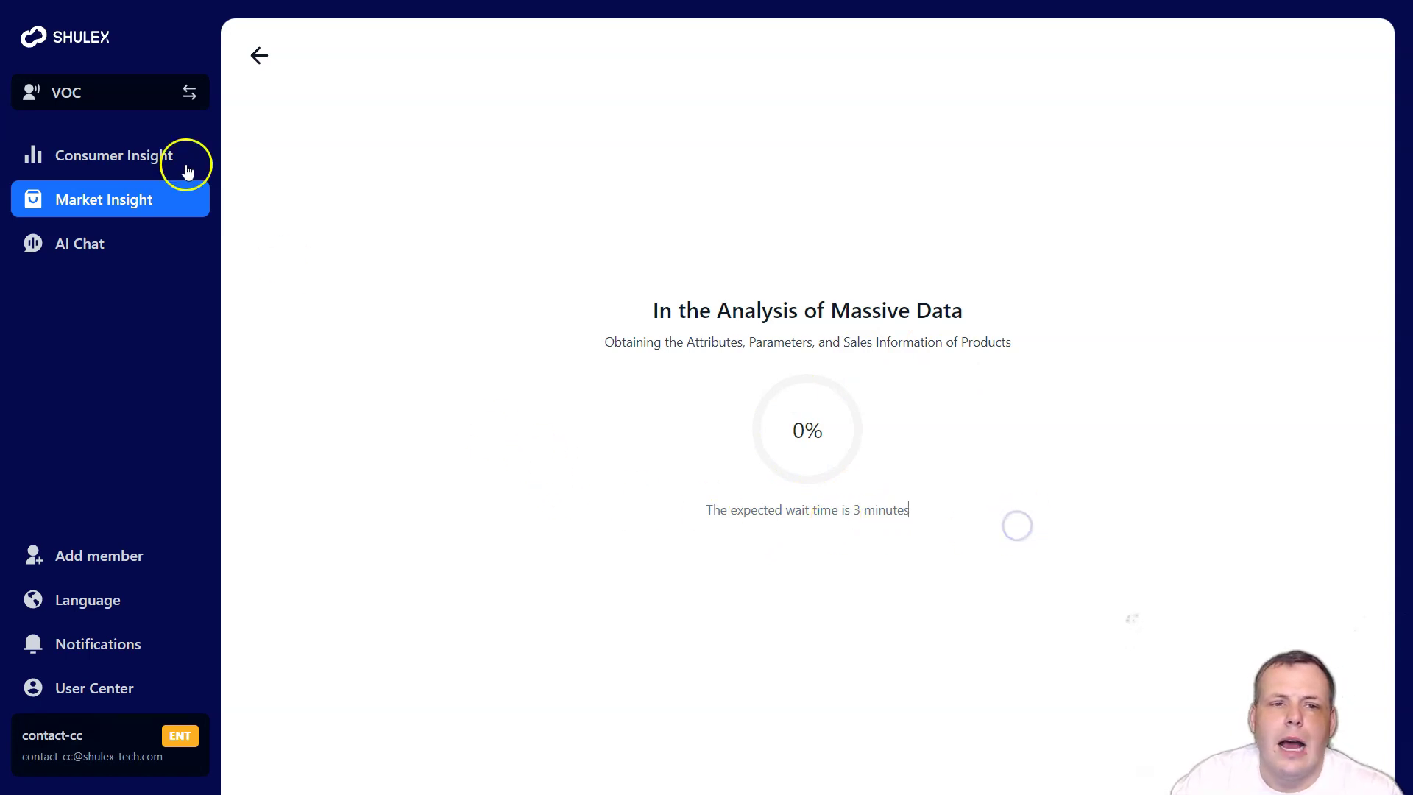
{"action": "left_click", "coordinate": [261, 56]}
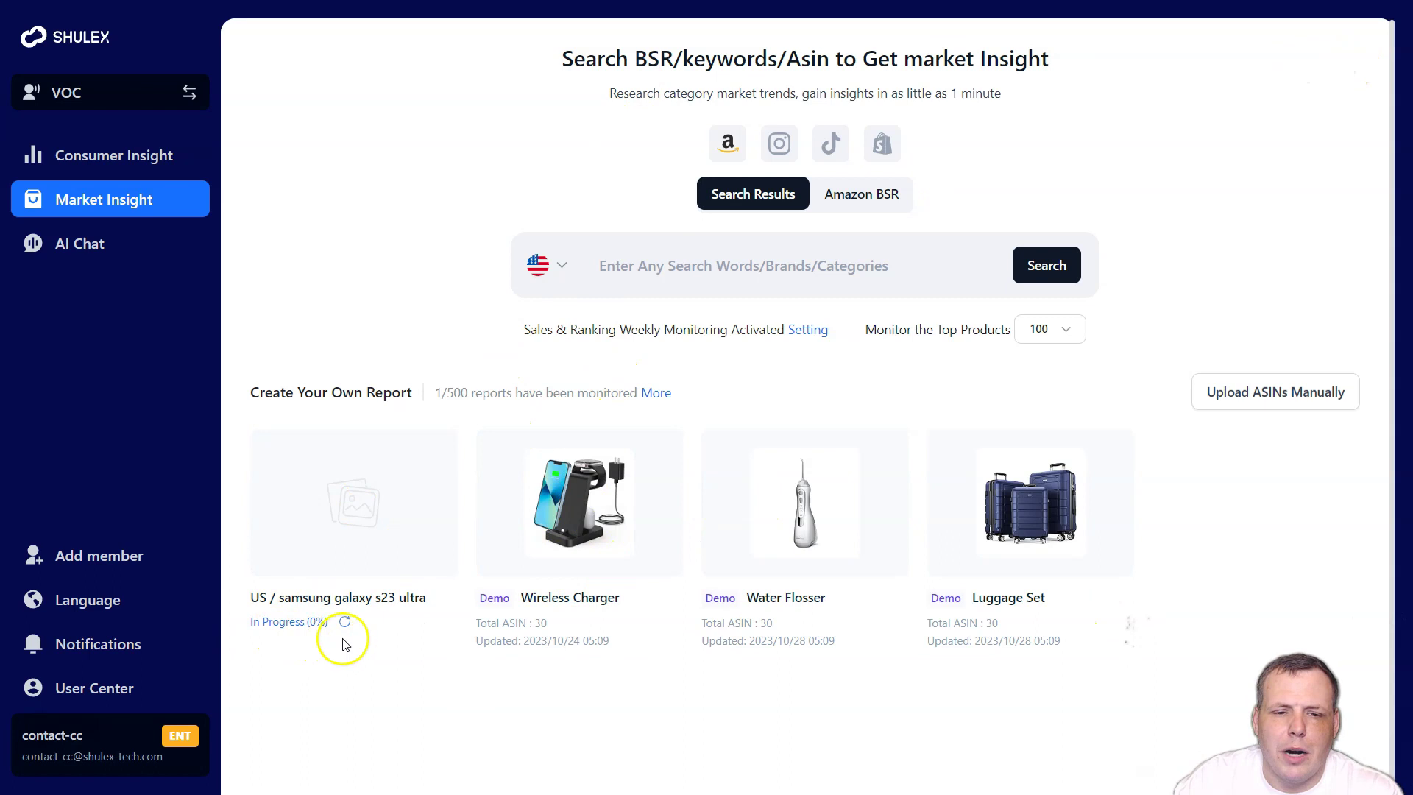
Step: Open AI Chat's Ask tools, glance at Amazon Keywords, and return to Translation
{"action": "left_click", "coordinate": [104, 245]}
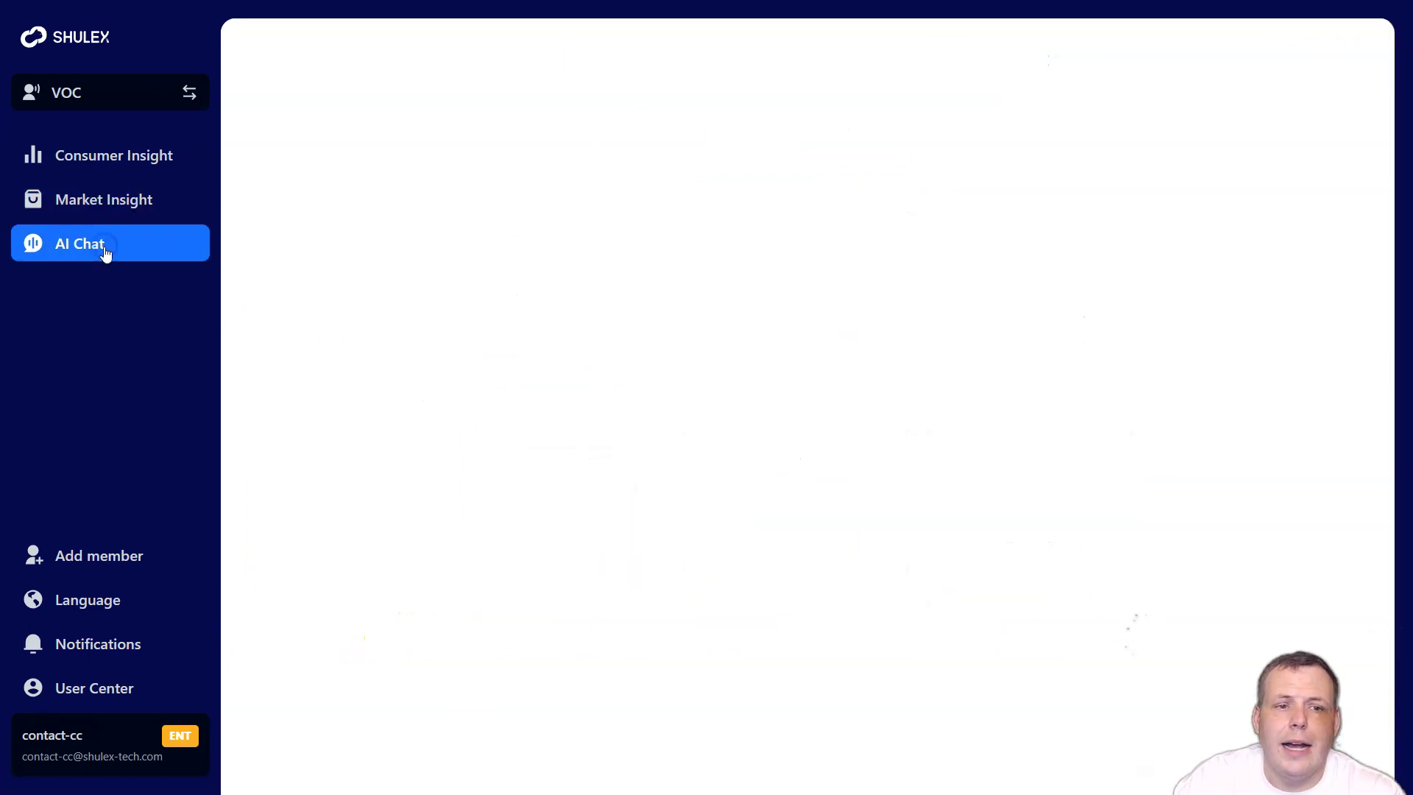
{"action": "left_click", "coordinate": [110, 250]}
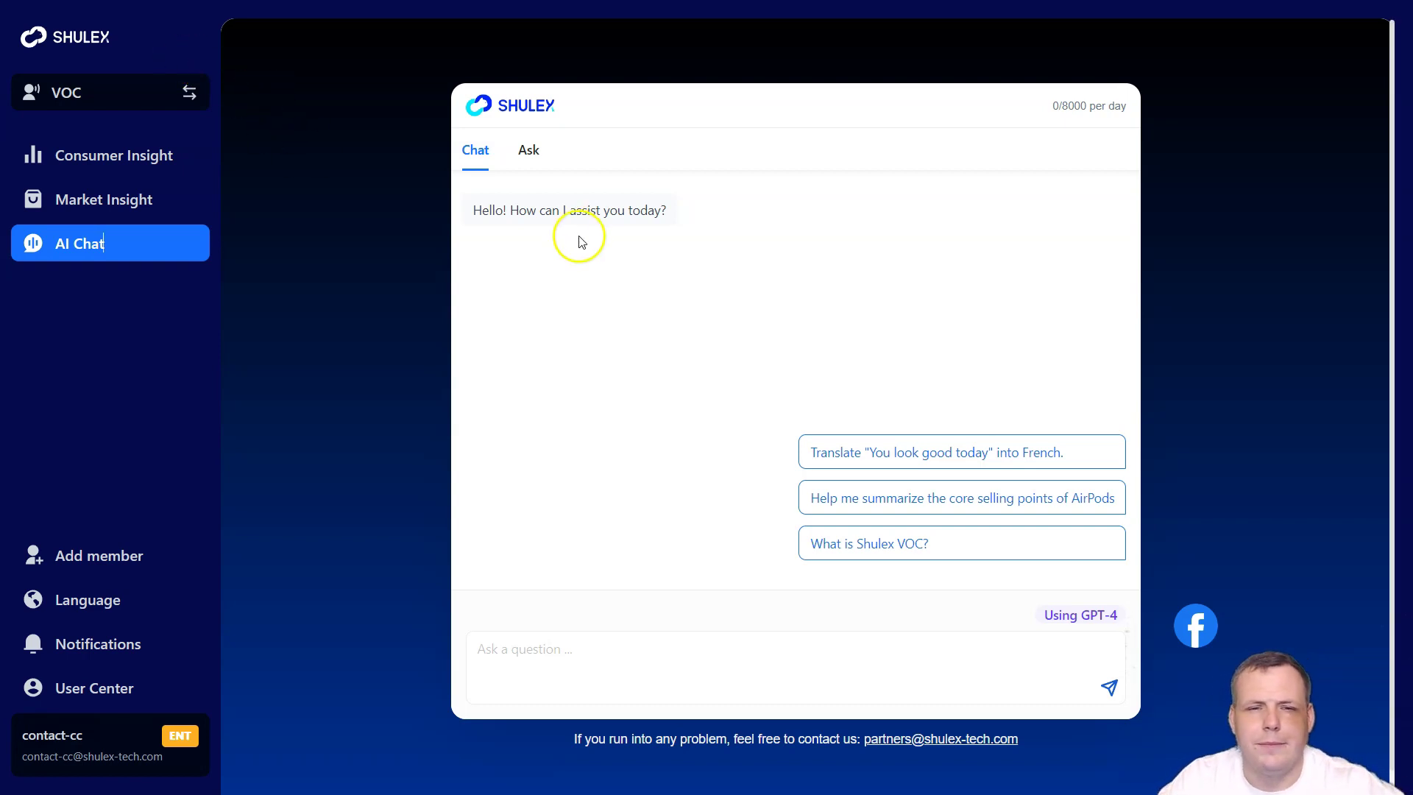
{"action": "left_click", "coordinate": [529, 155]}
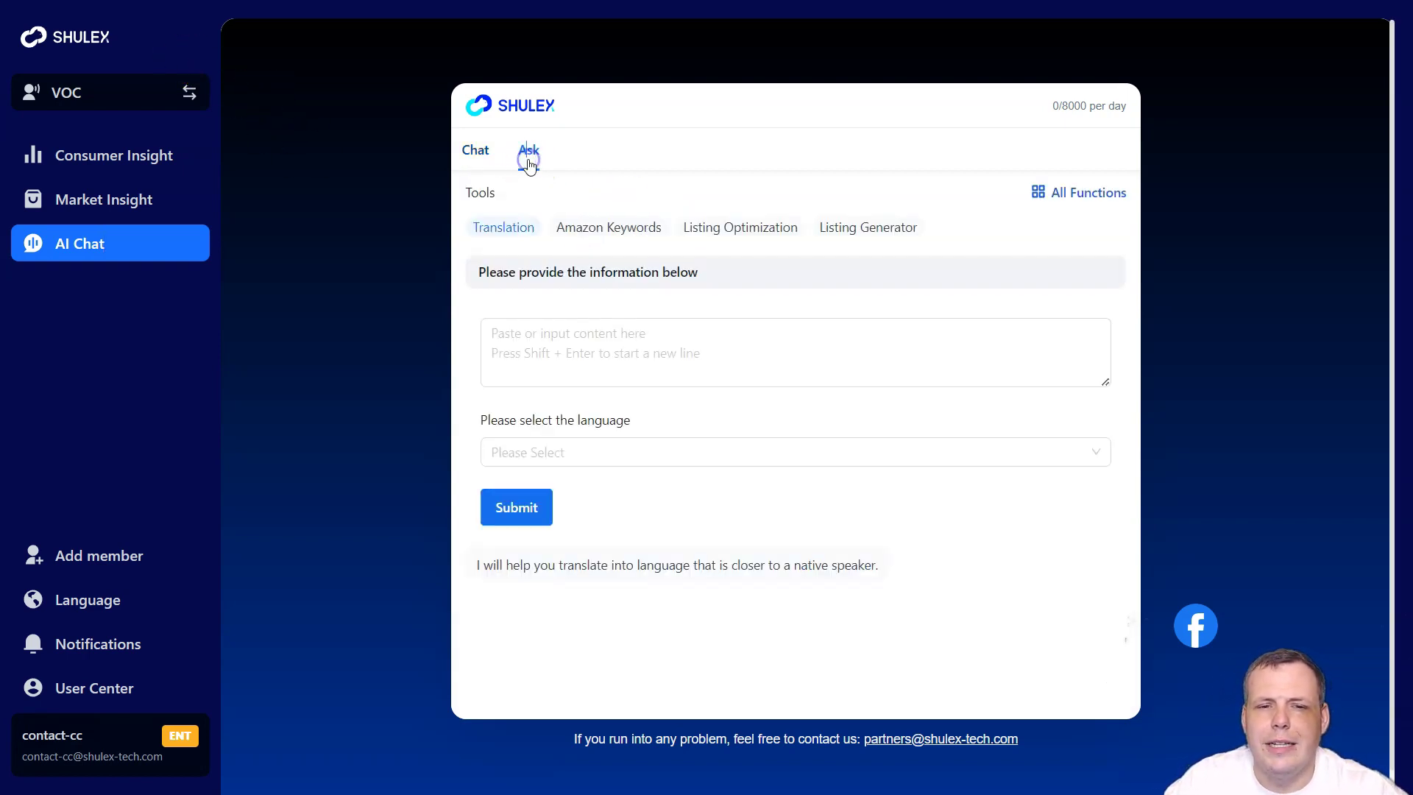
{"action": "left_click", "coordinate": [598, 224]}
{"action": "left_click", "coordinate": [502, 227]}
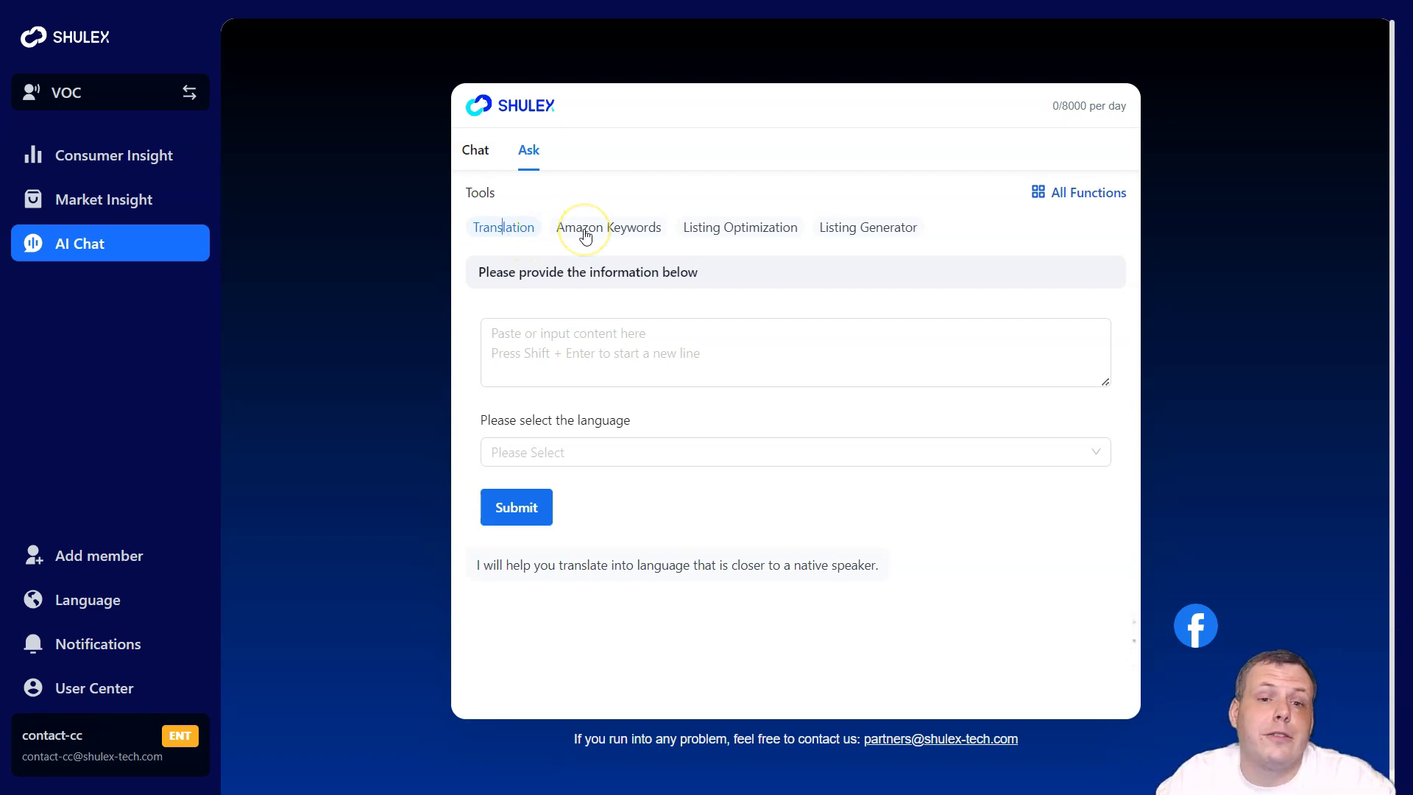
Step: Set the Translation tool's target language to English
{"action": "left_click", "coordinate": [462, 335]}
{"action": "left_click", "coordinate": [531, 330]}
{"action": "left_click", "coordinate": [599, 452]}
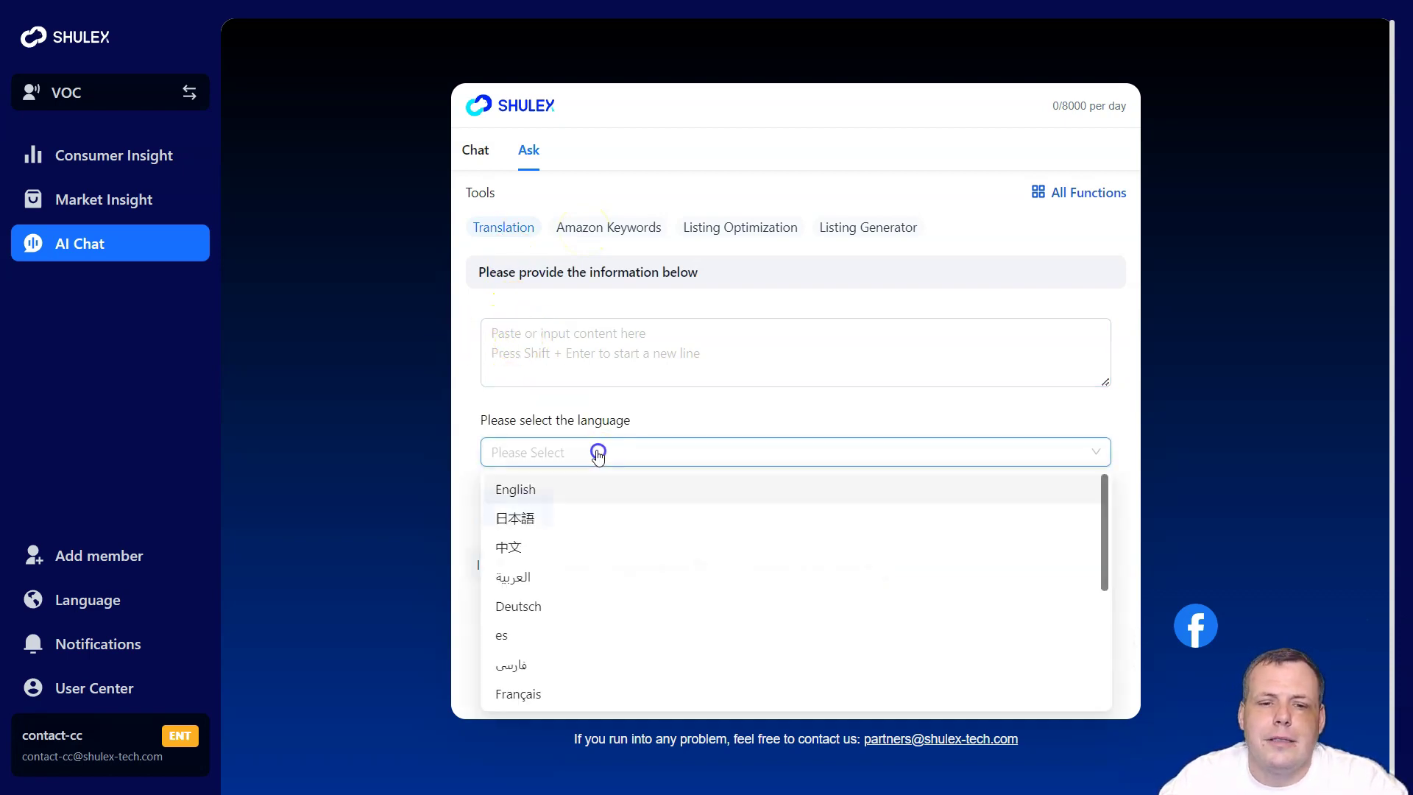
{"action": "left_click", "coordinate": [516, 491]}
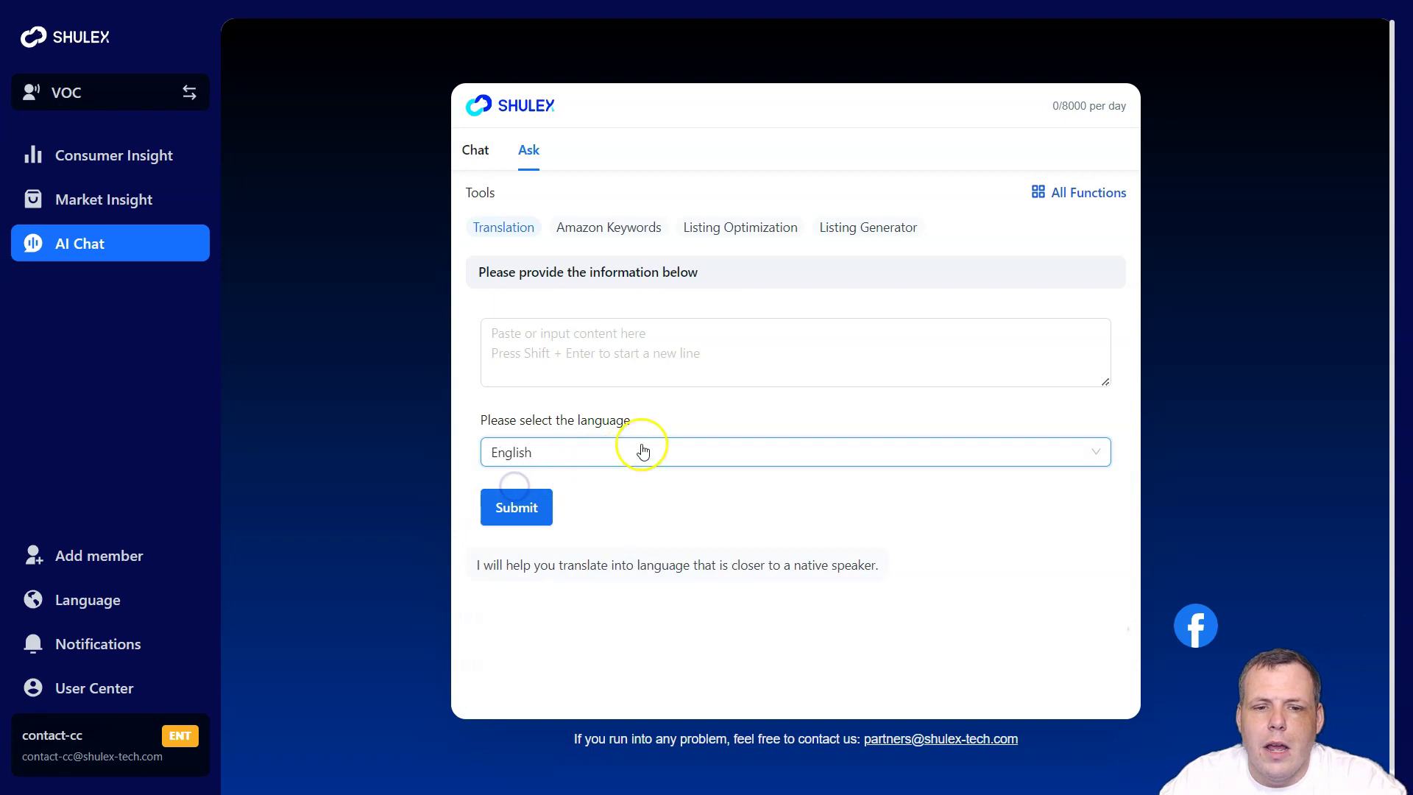
{"action": "left_click", "coordinate": [708, 339]}
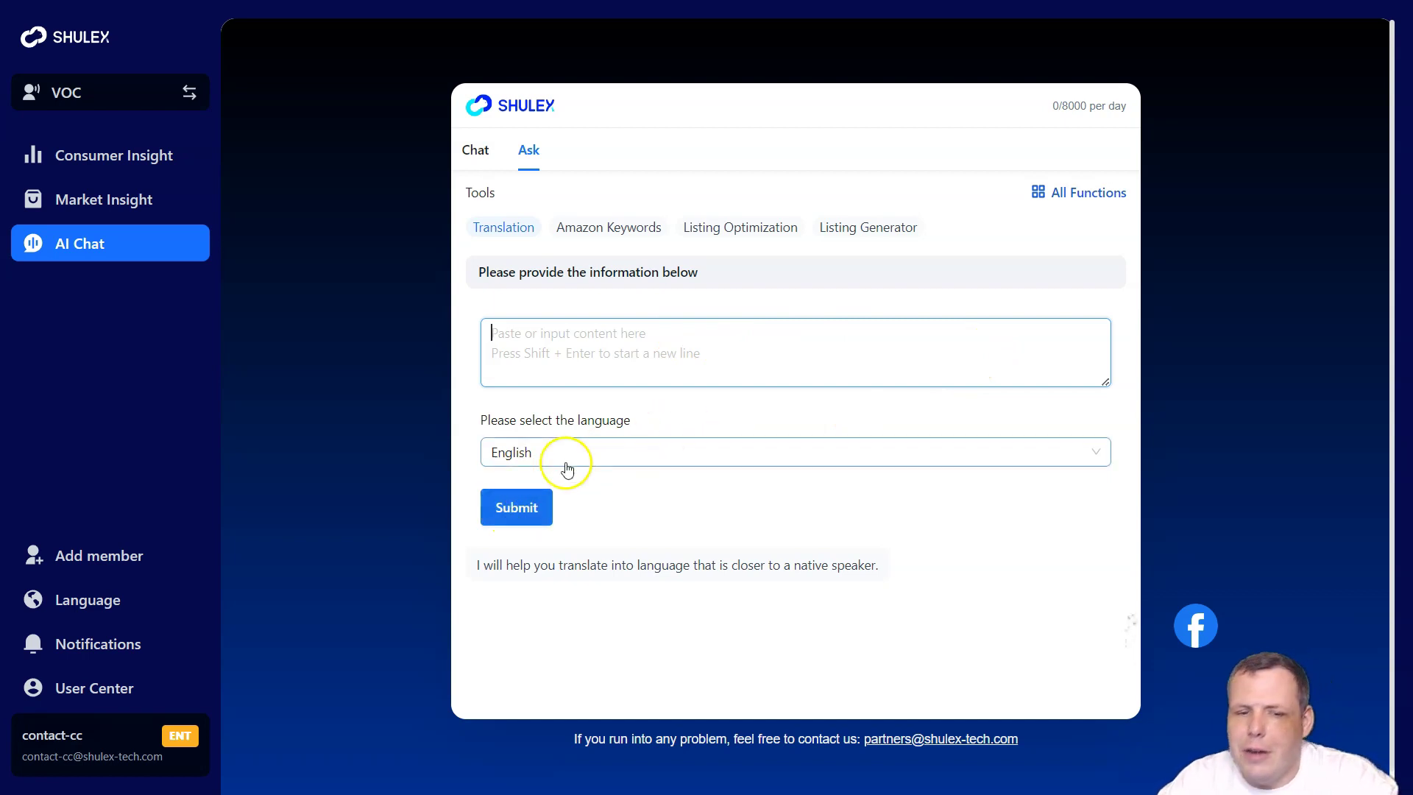
Step: Look over the Amazon Keywords and Listing Optimization forms' input fields
{"action": "left_click", "coordinate": [581, 232]}
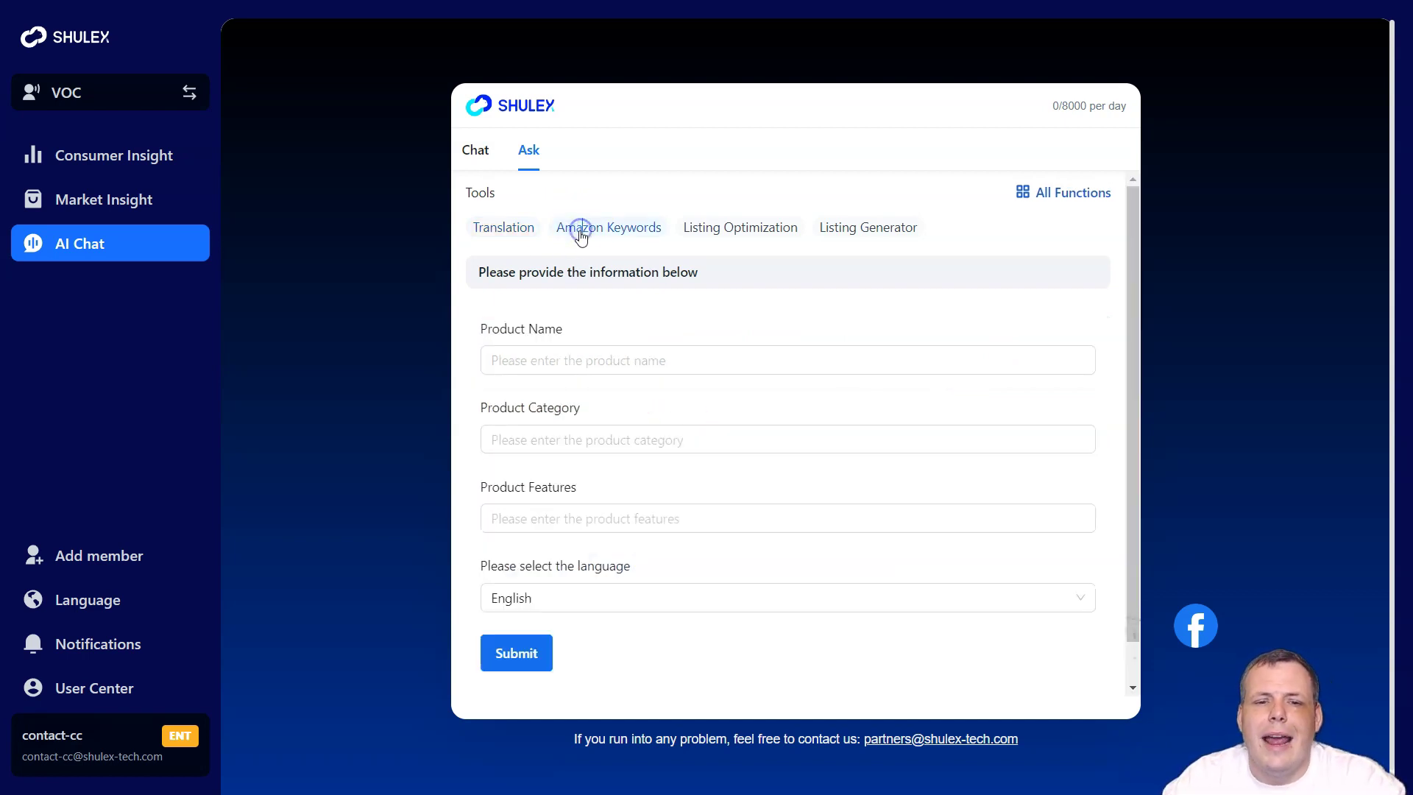
{"action": "left_click", "coordinate": [552, 362]}
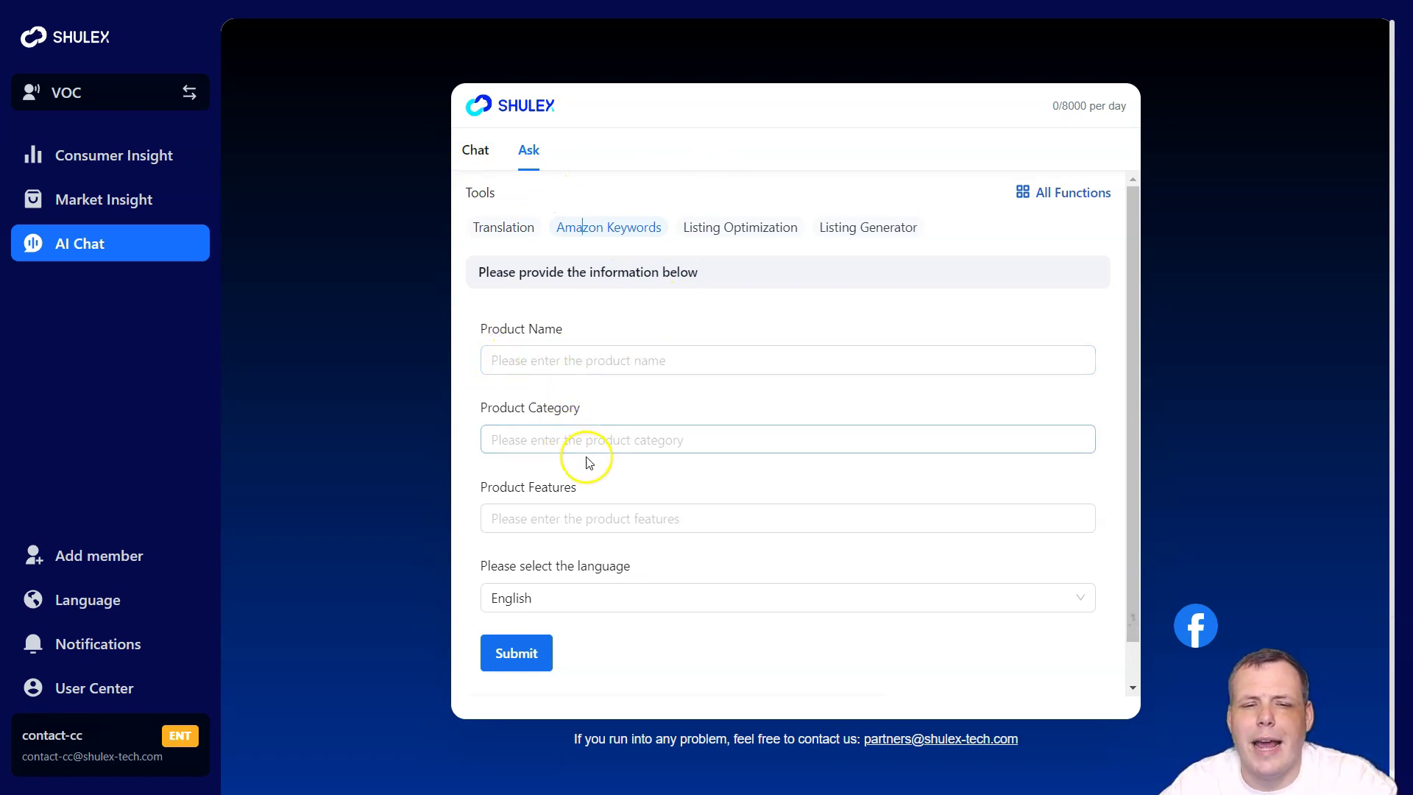
{"action": "scroll", "coordinate": [581, 460], "scroll_direction": "down", "scroll_amount": 1}
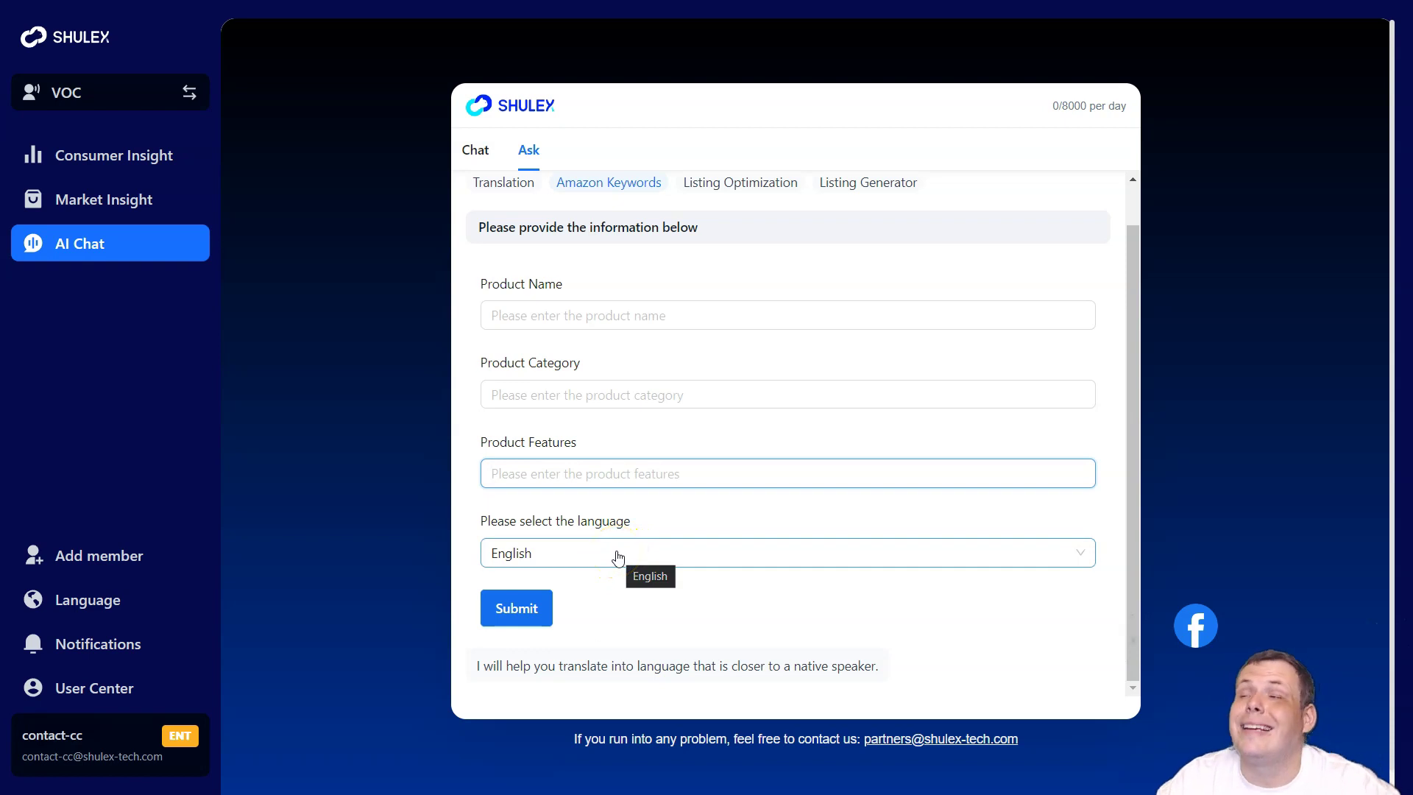
{"action": "left_click", "coordinate": [712, 189]}
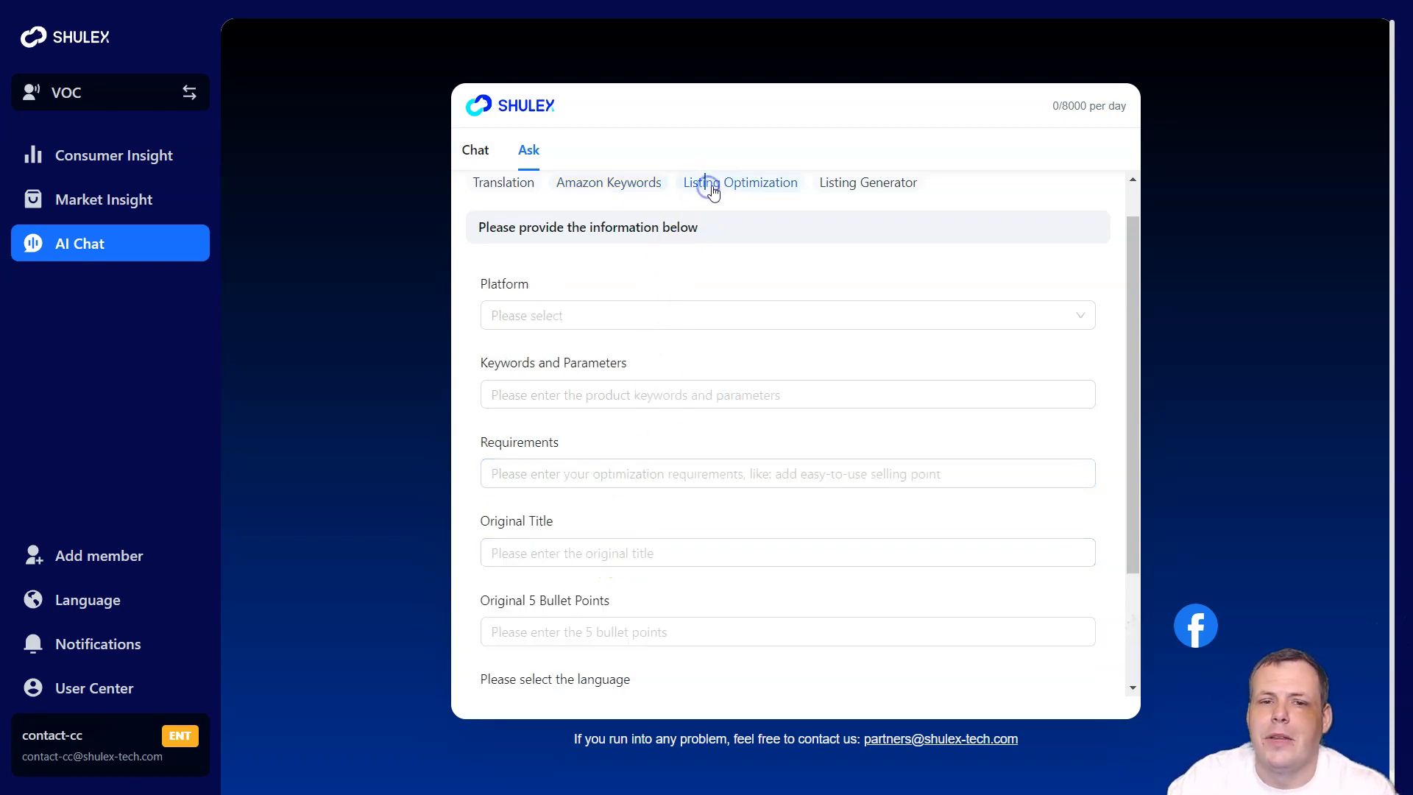
{"action": "left_click", "coordinate": [601, 315]}
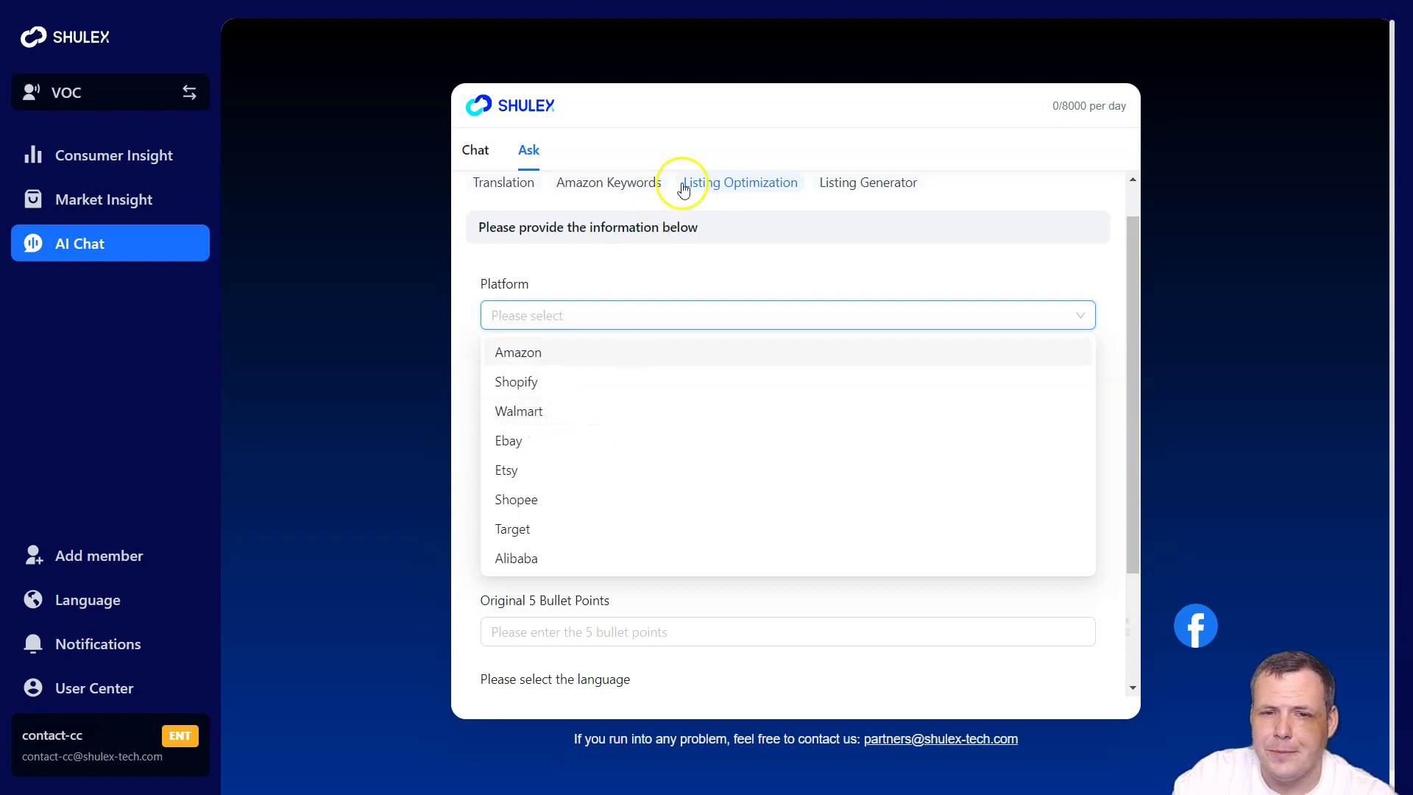
{"action": "left_click", "coordinate": [847, 615]}
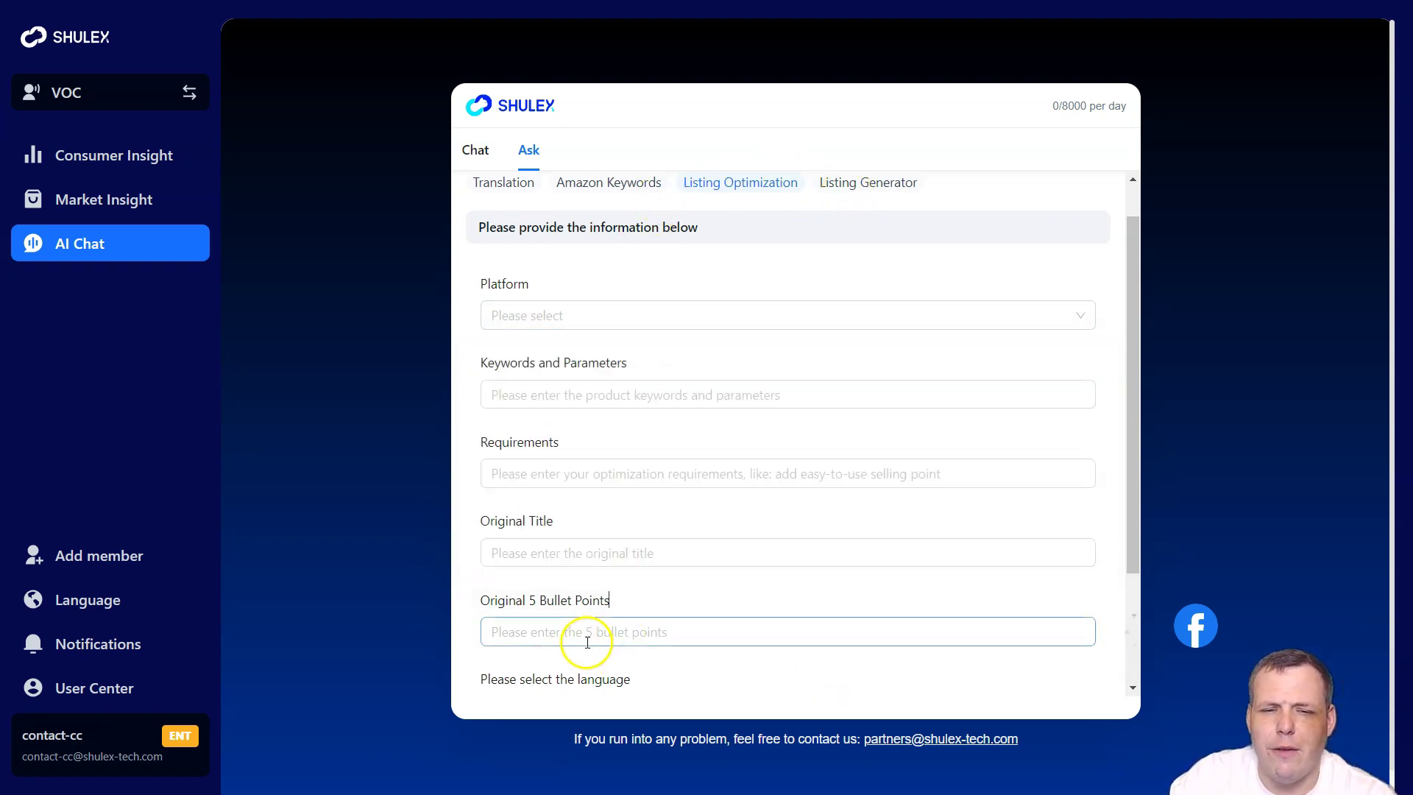
{"action": "left_click", "coordinate": [564, 556]}
{"action": "left_click", "coordinate": [552, 469]}
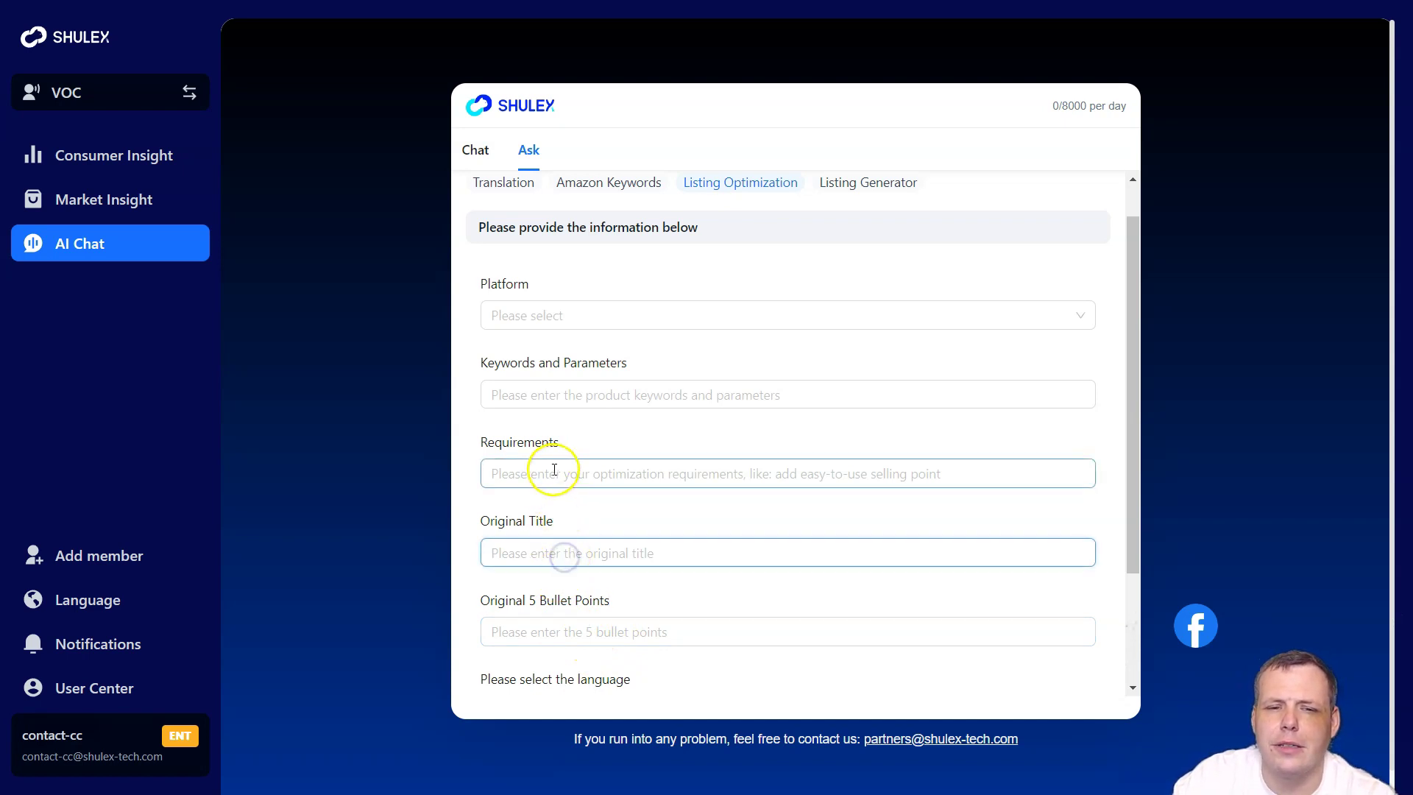
{"action": "left_click", "coordinate": [581, 392]}
{"action": "scroll", "coordinate": [580, 394], "scroll_direction": "down", "scroll_amount": 2}
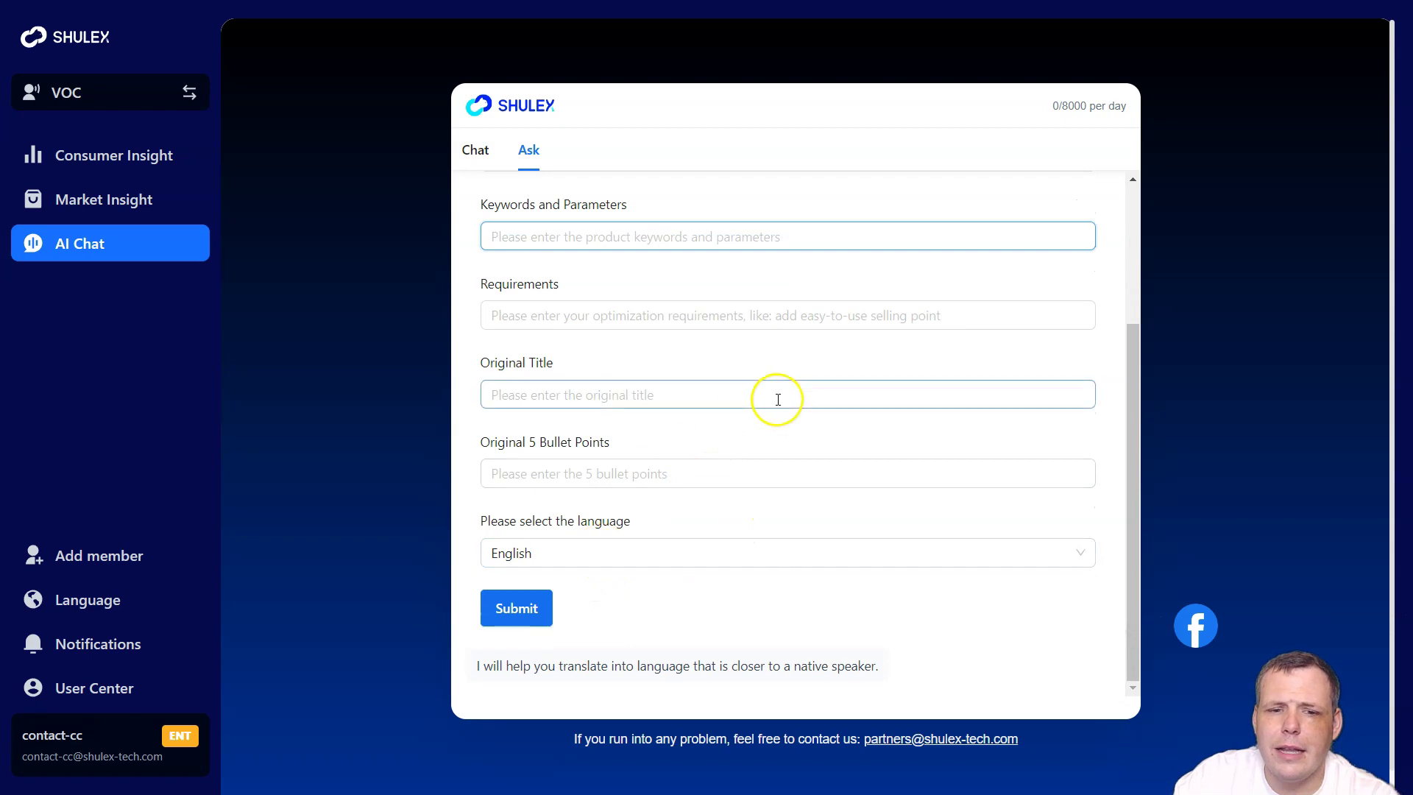
{"action": "scroll", "coordinate": [706, 338], "scroll_direction": "up", "scroll_amount": 3}
Step: In Listing Generator, set Platform to Amazon and enter 'tech' as the product category
{"action": "left_click", "coordinate": [869, 226]}
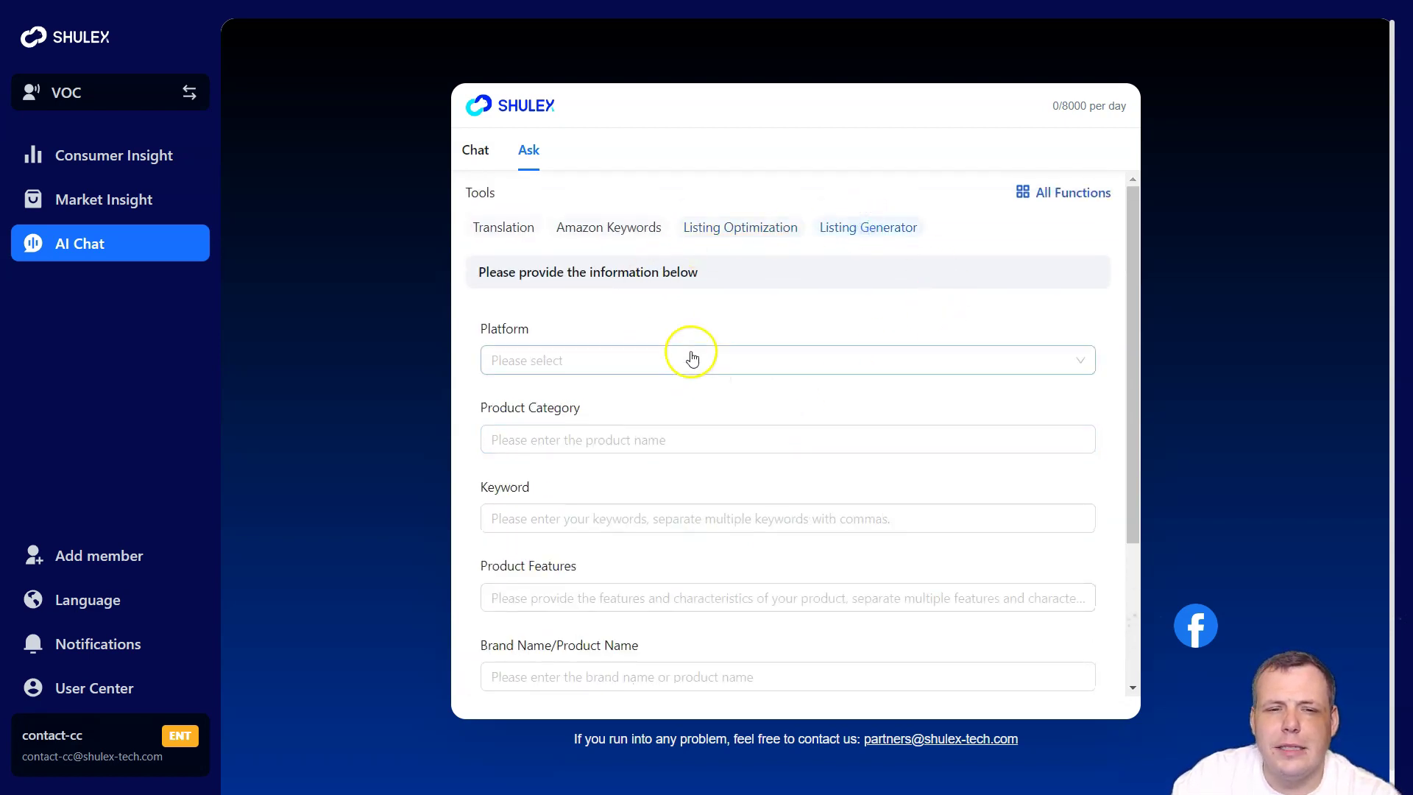
{"action": "left_click", "coordinate": [559, 361]}
{"action": "left_click", "coordinate": [542, 398]}
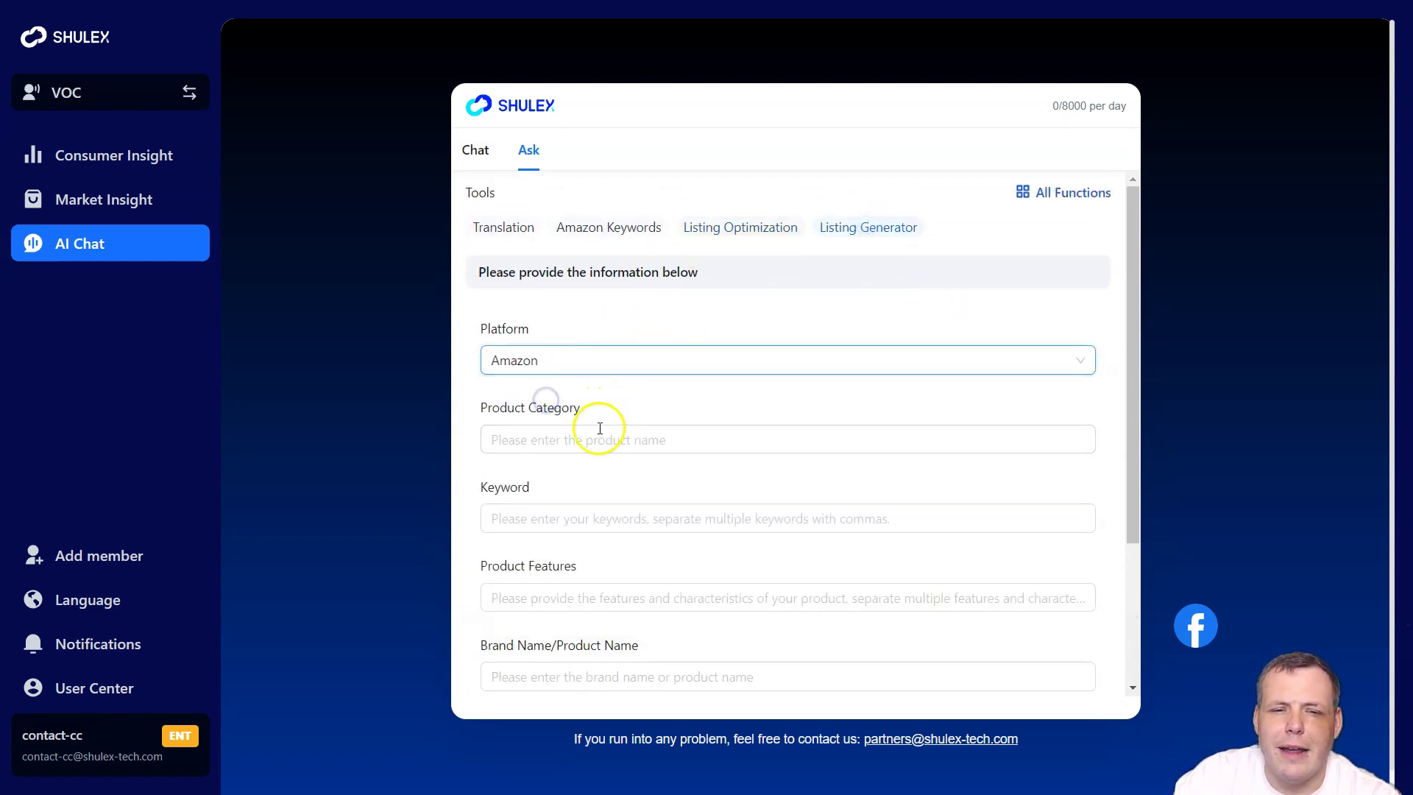
{"action": "left_click", "coordinate": [591, 432]}
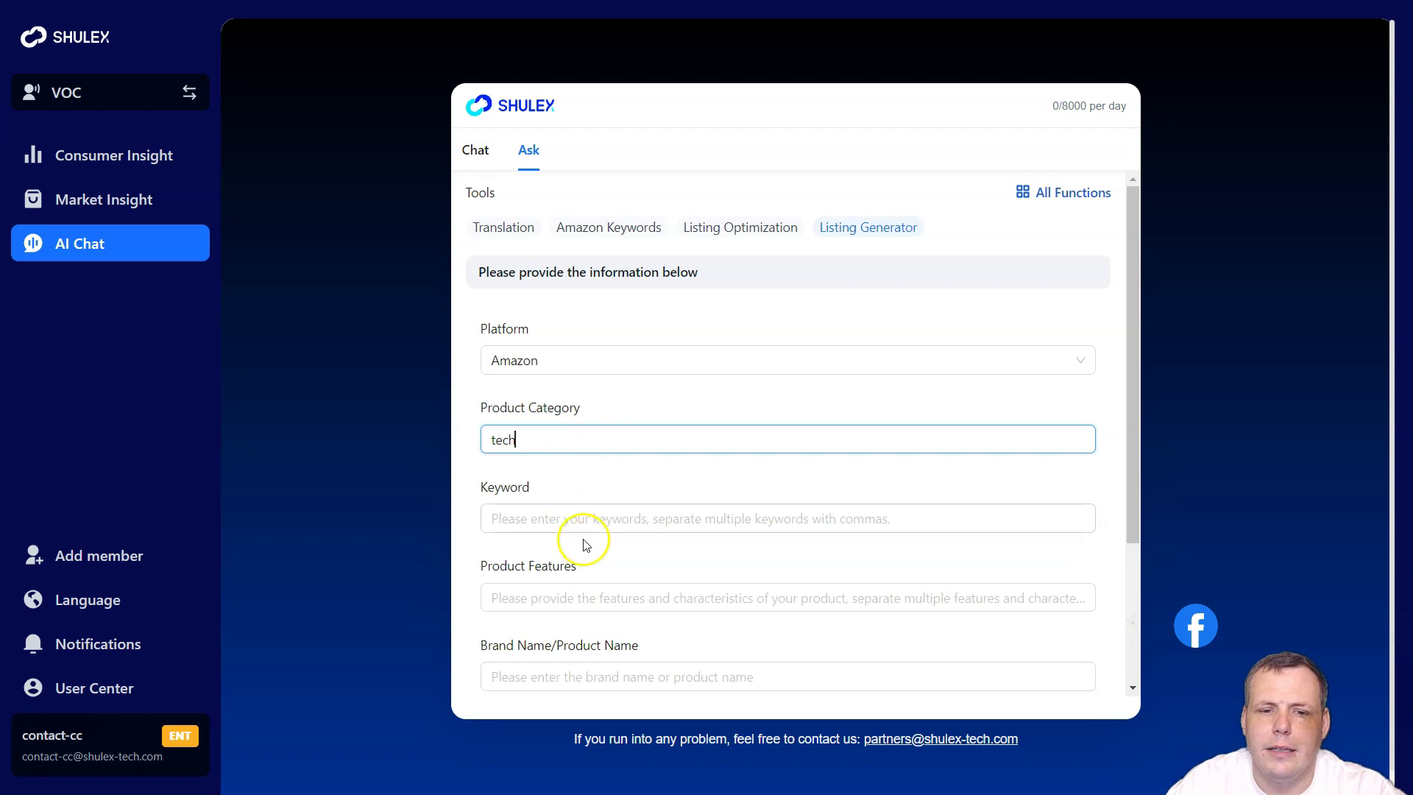
{"action": "scroll", "coordinate": [593, 553], "scroll_direction": "down", "scroll_amount": 3}
{"action": "left_click", "coordinate": [594, 480]}
{"action": "scroll", "coordinate": [597, 490], "scroll_direction": "down", "scroll_amount": 1}
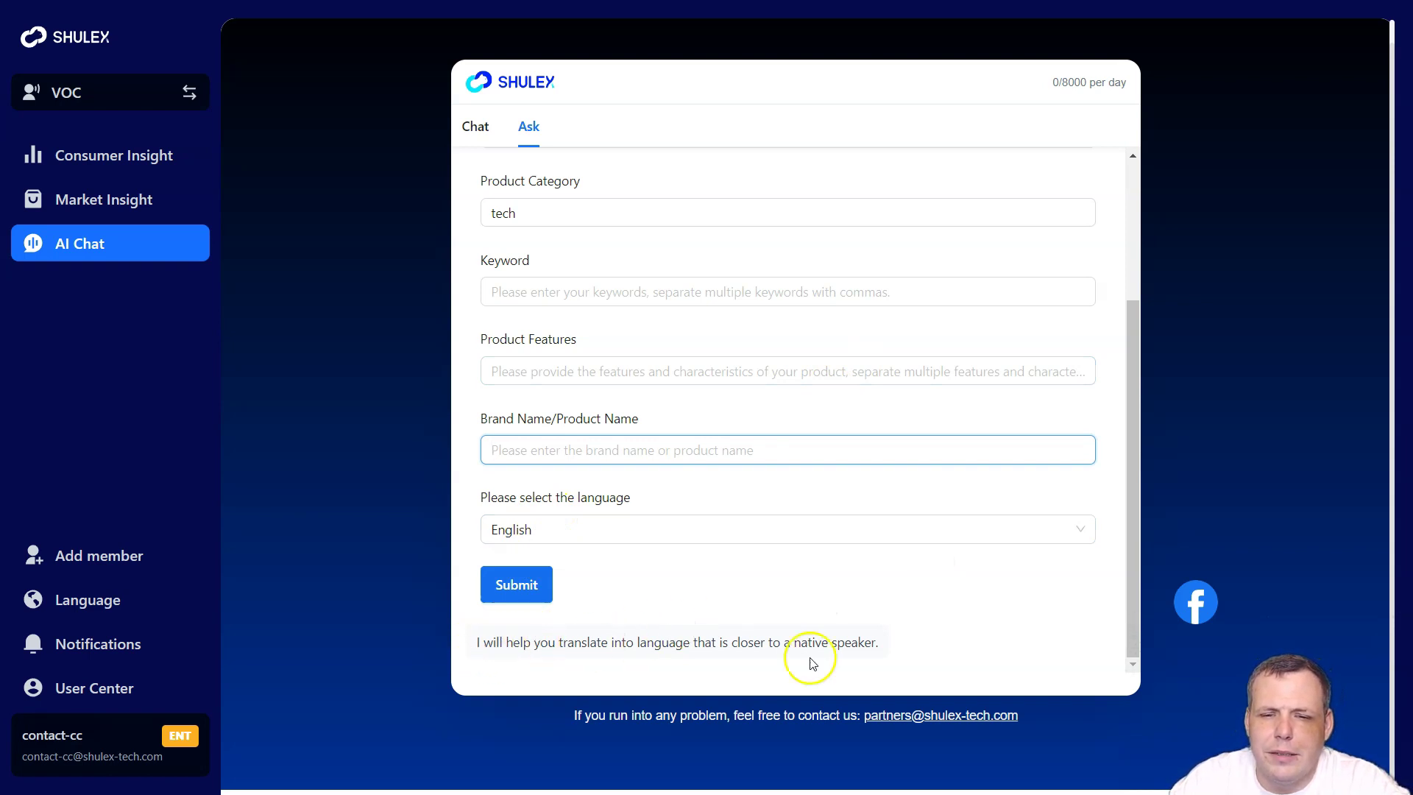
{"action": "scroll", "coordinate": [977, 610], "scroll_direction": "up", "scroll_amount": 3}
{"action": "scroll", "coordinate": [980, 604], "scroll_direction": "up", "scroll_amount": 1}
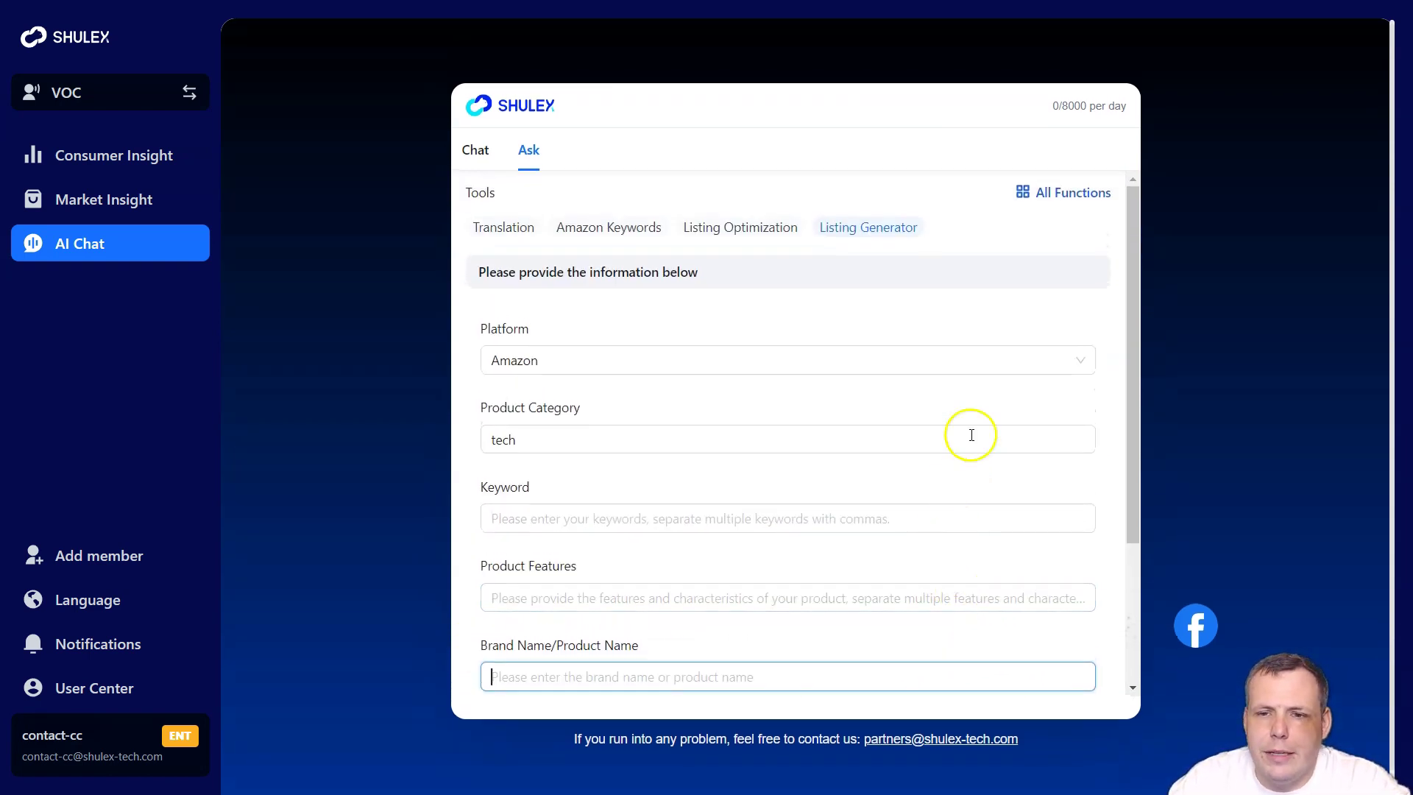
Step: Show the full list of Ask functions and scroll through it
{"action": "left_click", "coordinate": [1059, 195]}
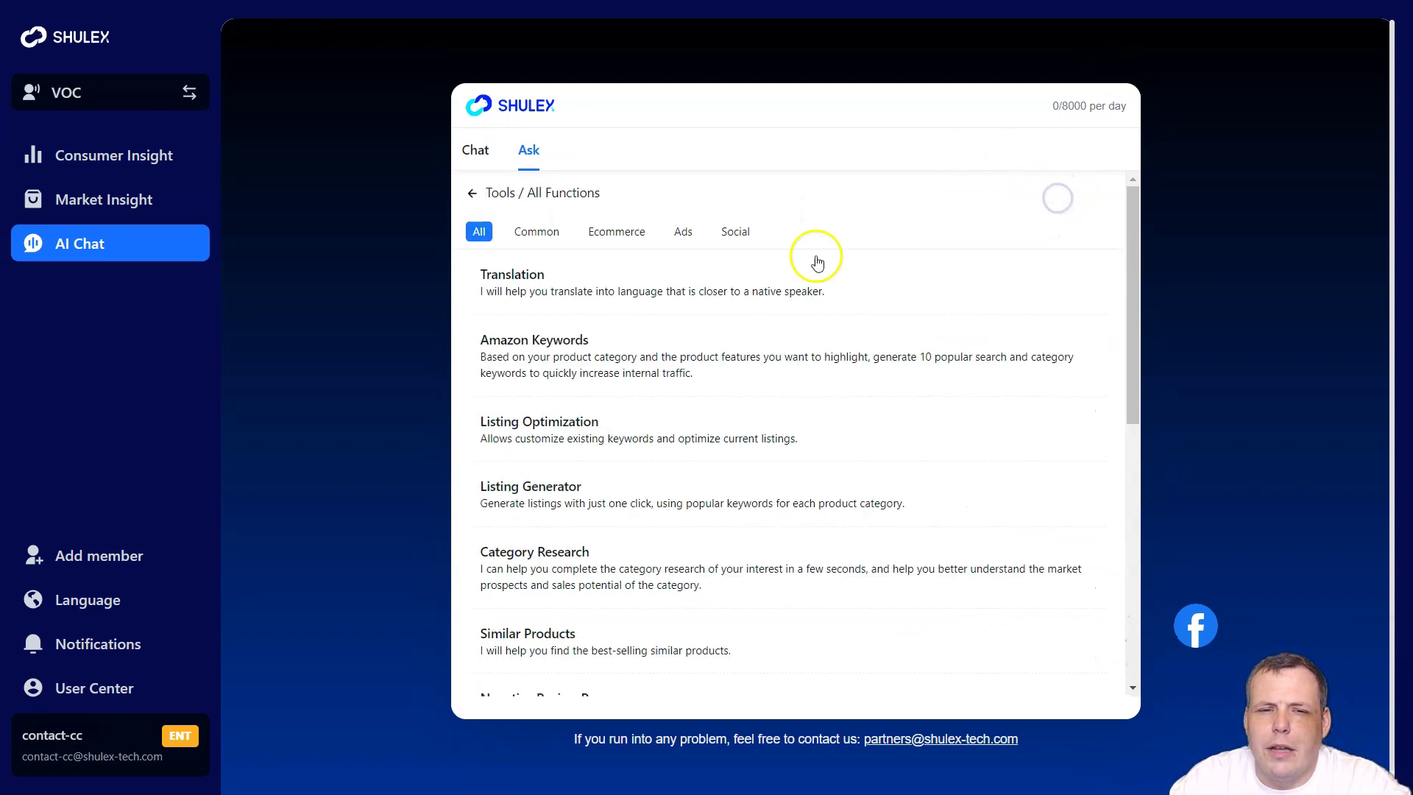
{"action": "scroll", "coordinate": [581, 316], "scroll_direction": "down", "scroll_amount": 7}
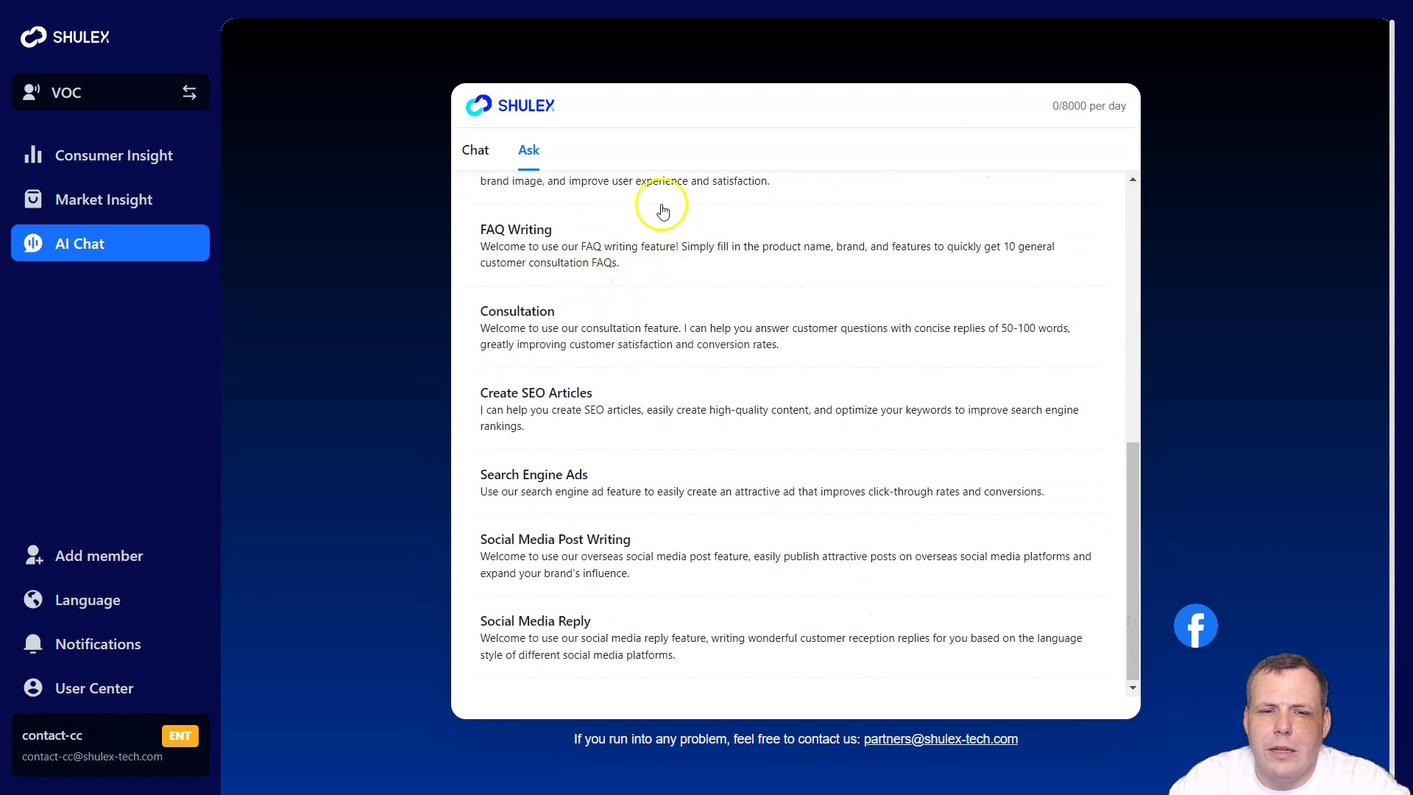
{"action": "scroll", "coordinate": [861, 268], "scroll_direction": "up", "scroll_amount": 7}
{"action": "scroll", "coordinate": [636, 278], "scroll_direction": "down", "scroll_amount": 10}
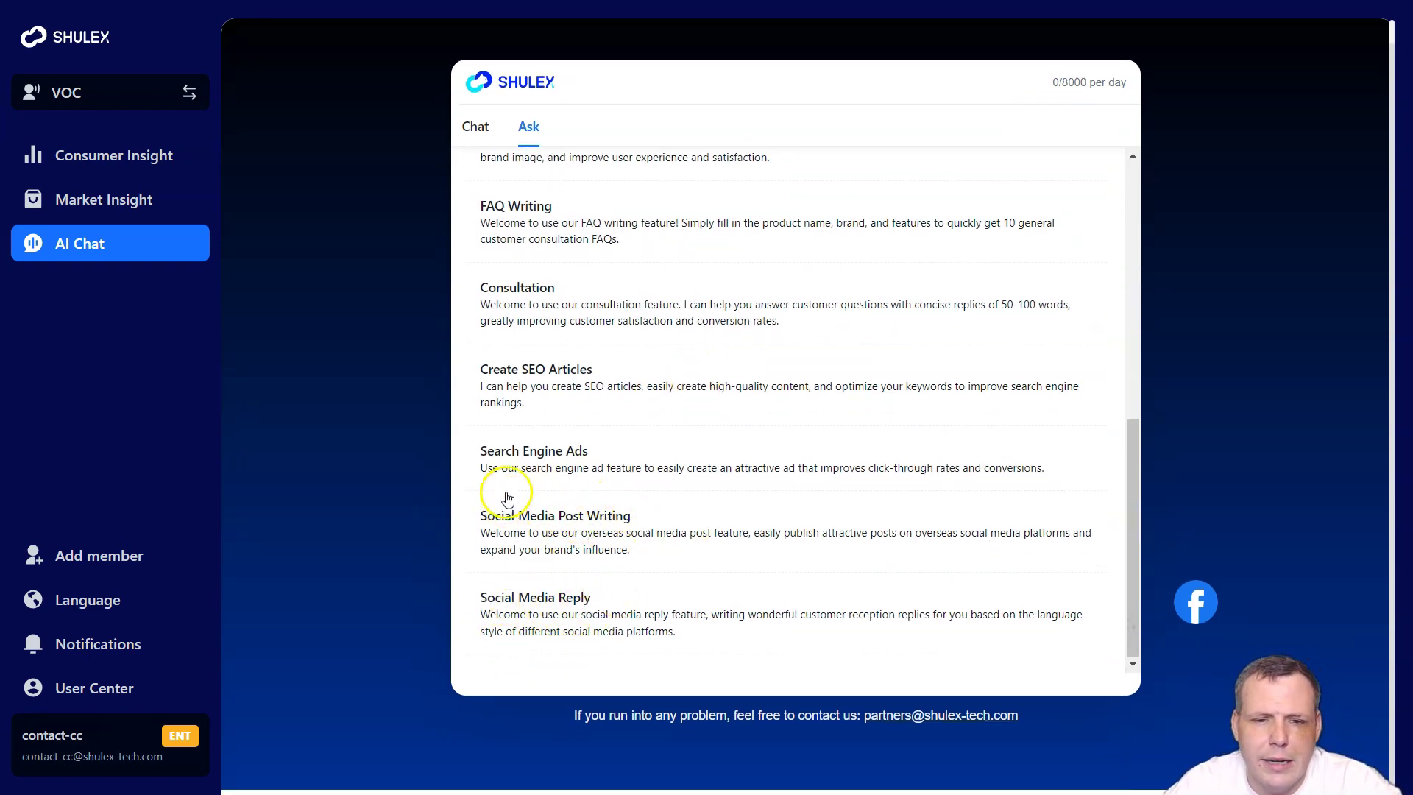
{"action": "scroll", "coordinate": [619, 427], "scroll_direction": "up", "scroll_amount": 2}
{"action": "scroll", "coordinate": [614, 425], "scroll_direction": "up", "scroll_amount": 1}
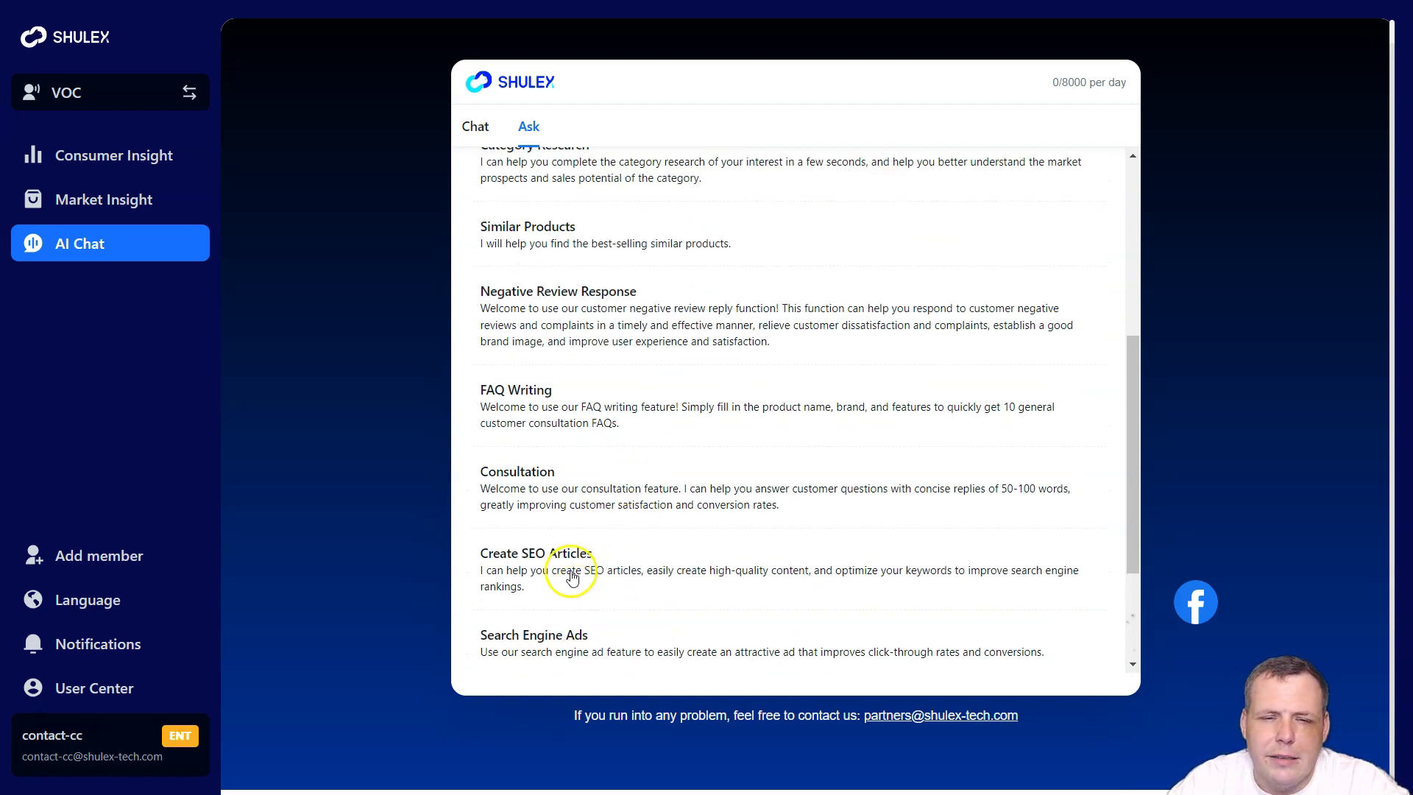
{"action": "scroll", "coordinate": [544, 464], "scroll_direction": "up", "scroll_amount": 1}
{"action": "scroll", "coordinate": [543, 463], "scroll_direction": "up", "scroll_amount": 2}
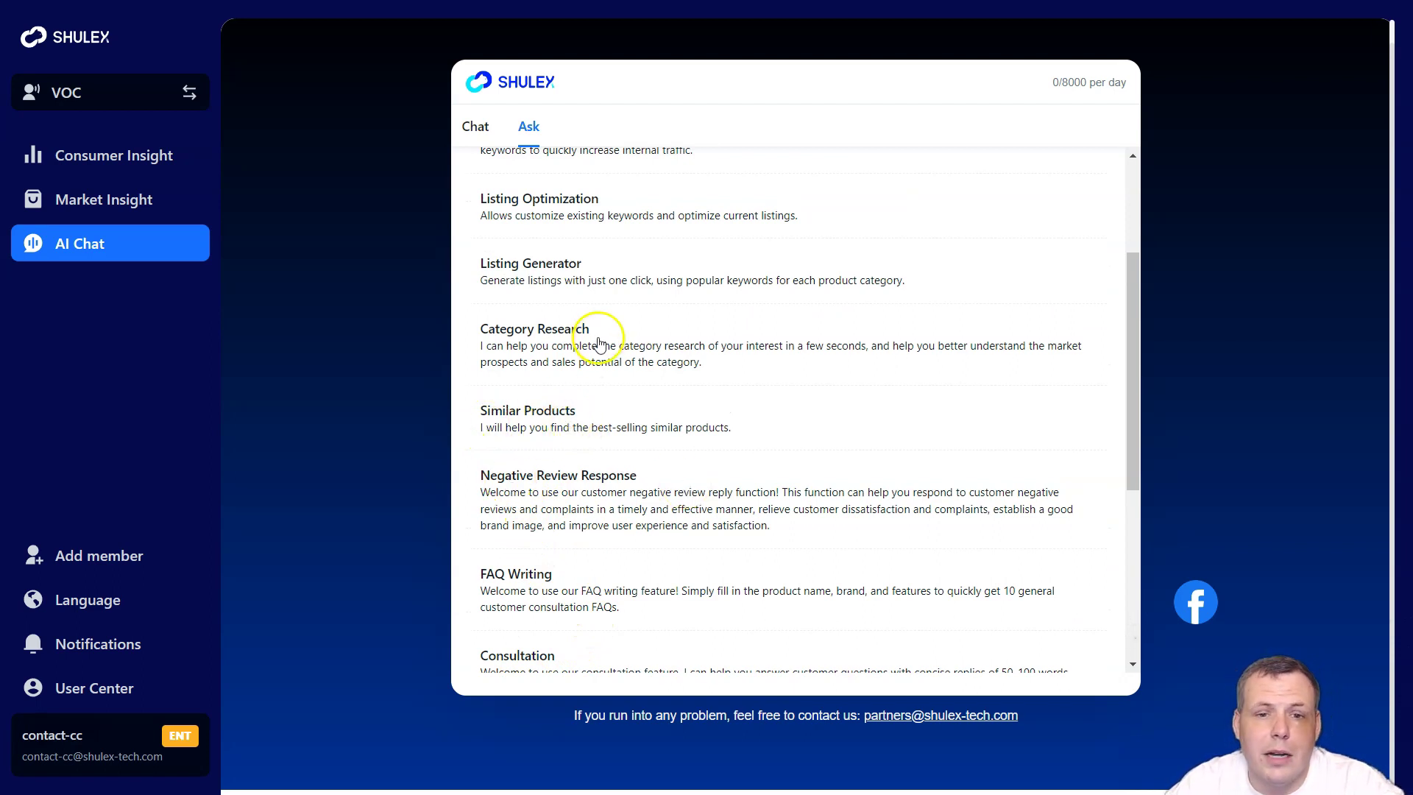
{"action": "scroll", "coordinate": [585, 335], "scroll_direction": "up", "scroll_amount": 1}
{"action": "scroll", "coordinate": [565, 368], "scroll_direction": "up", "scroll_amount": 1}
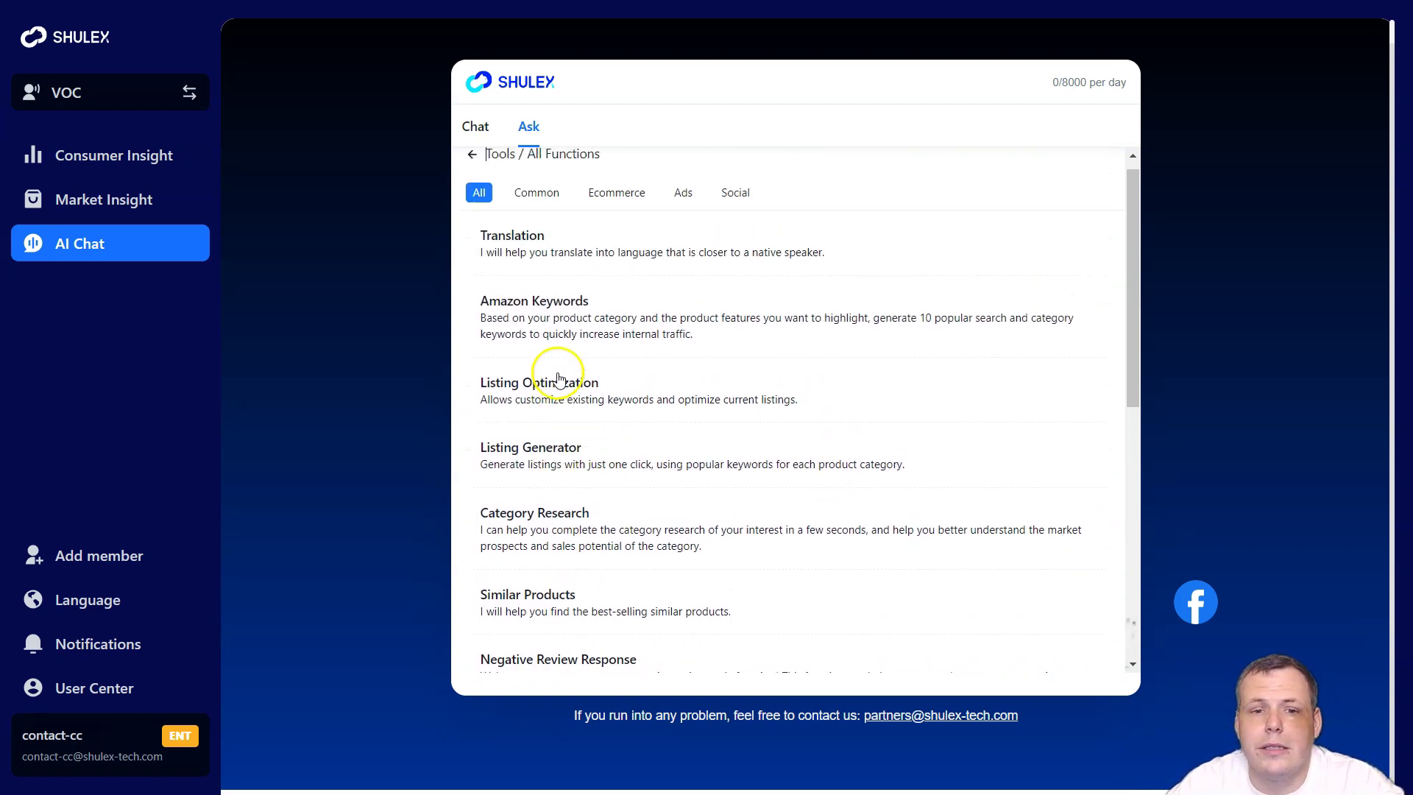
Step: Open Listing Generator a few times, returning to the list each time, then open Consultation
{"action": "left_click", "coordinate": [543, 456]}
{"action": "scroll", "coordinate": [615, 164], "scroll_direction": "up", "scroll_amount": 2}
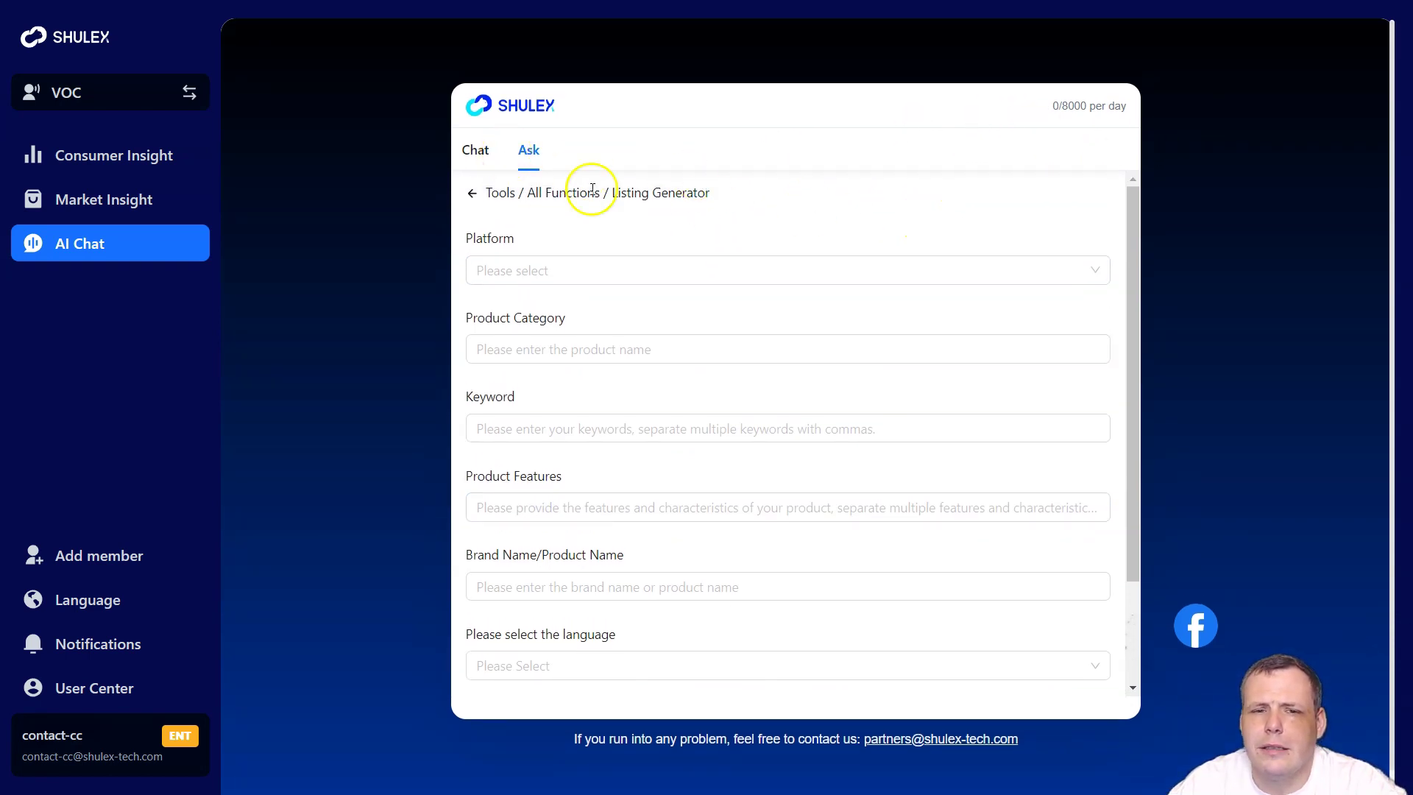
{"action": "left_click", "coordinate": [473, 193]}
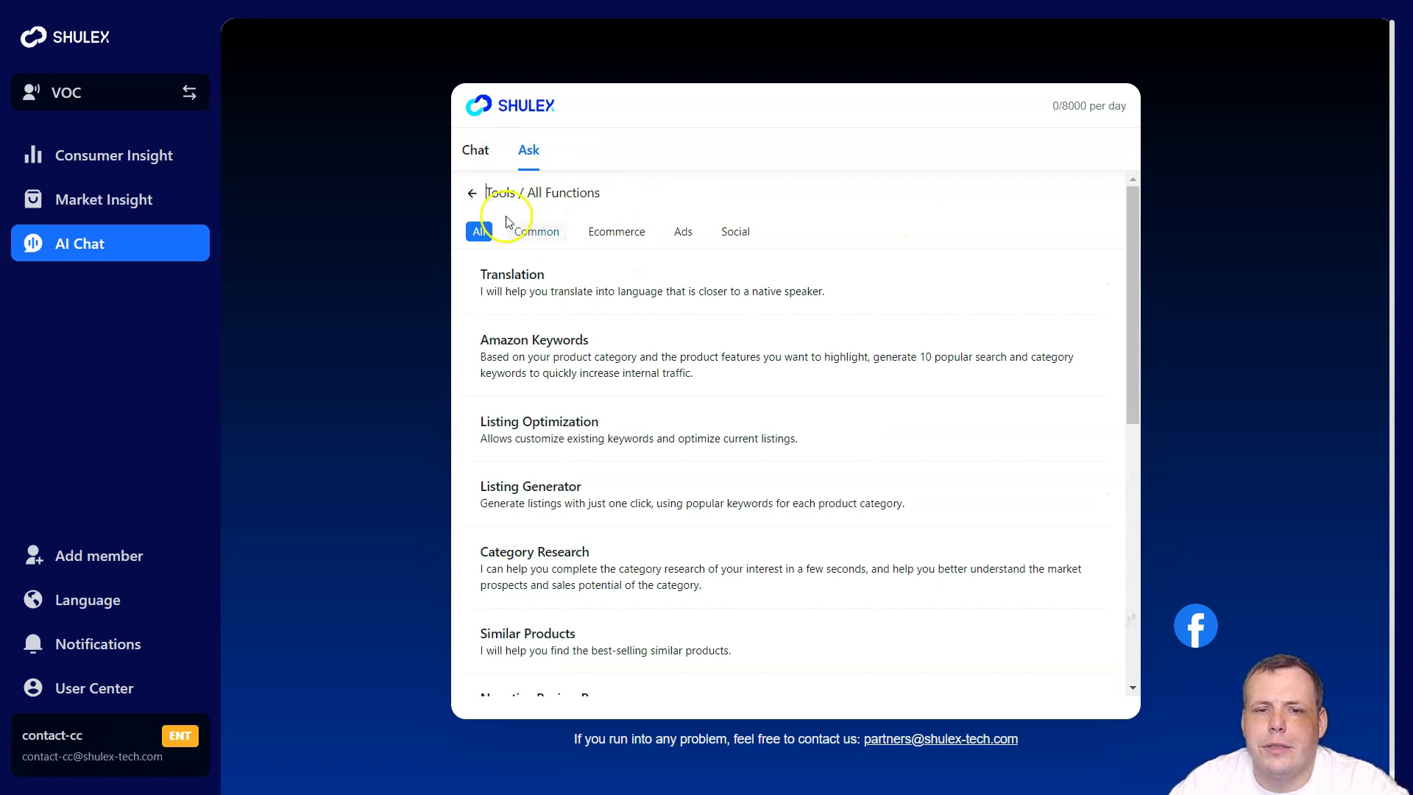
{"action": "left_click", "coordinate": [473, 194]}
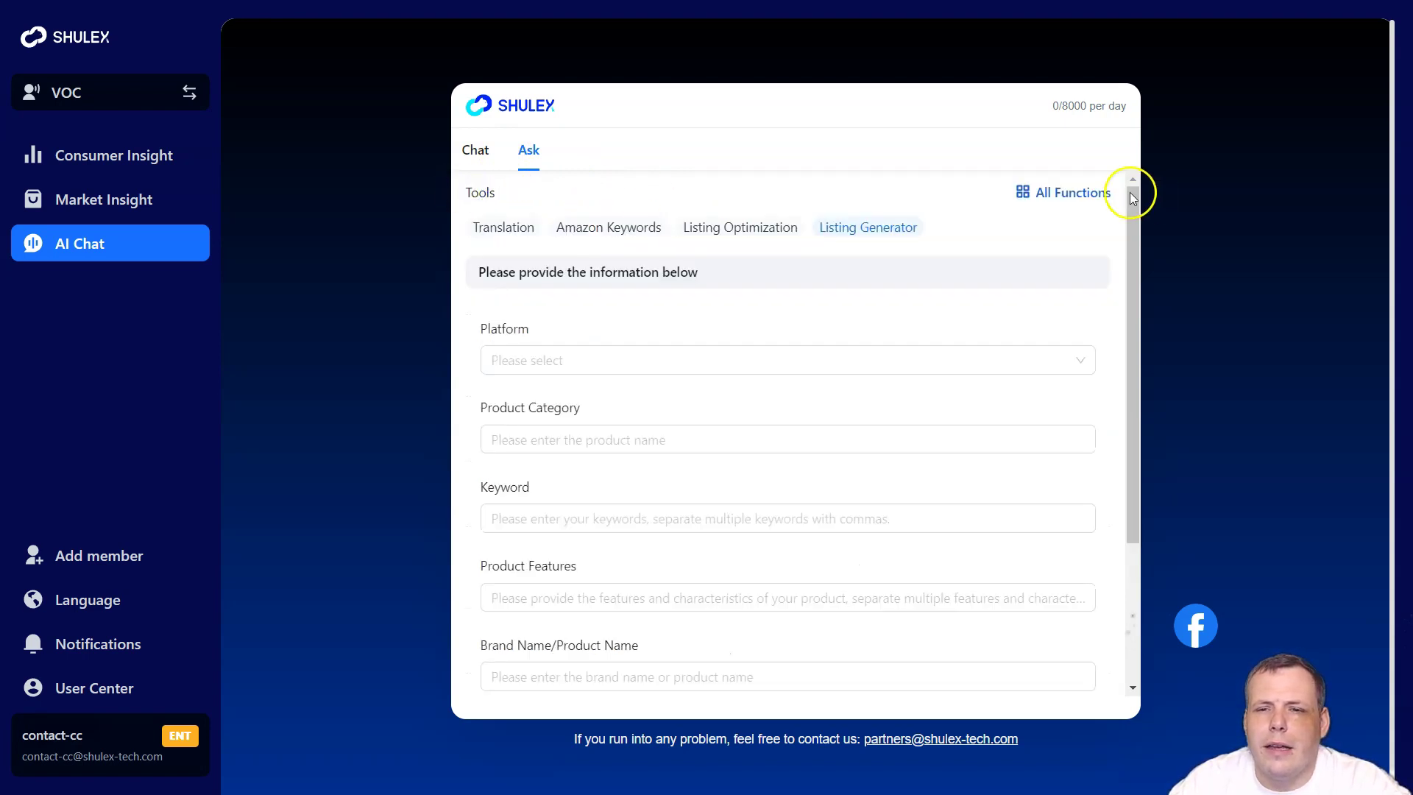
{"action": "left_click", "coordinate": [1050, 188]}
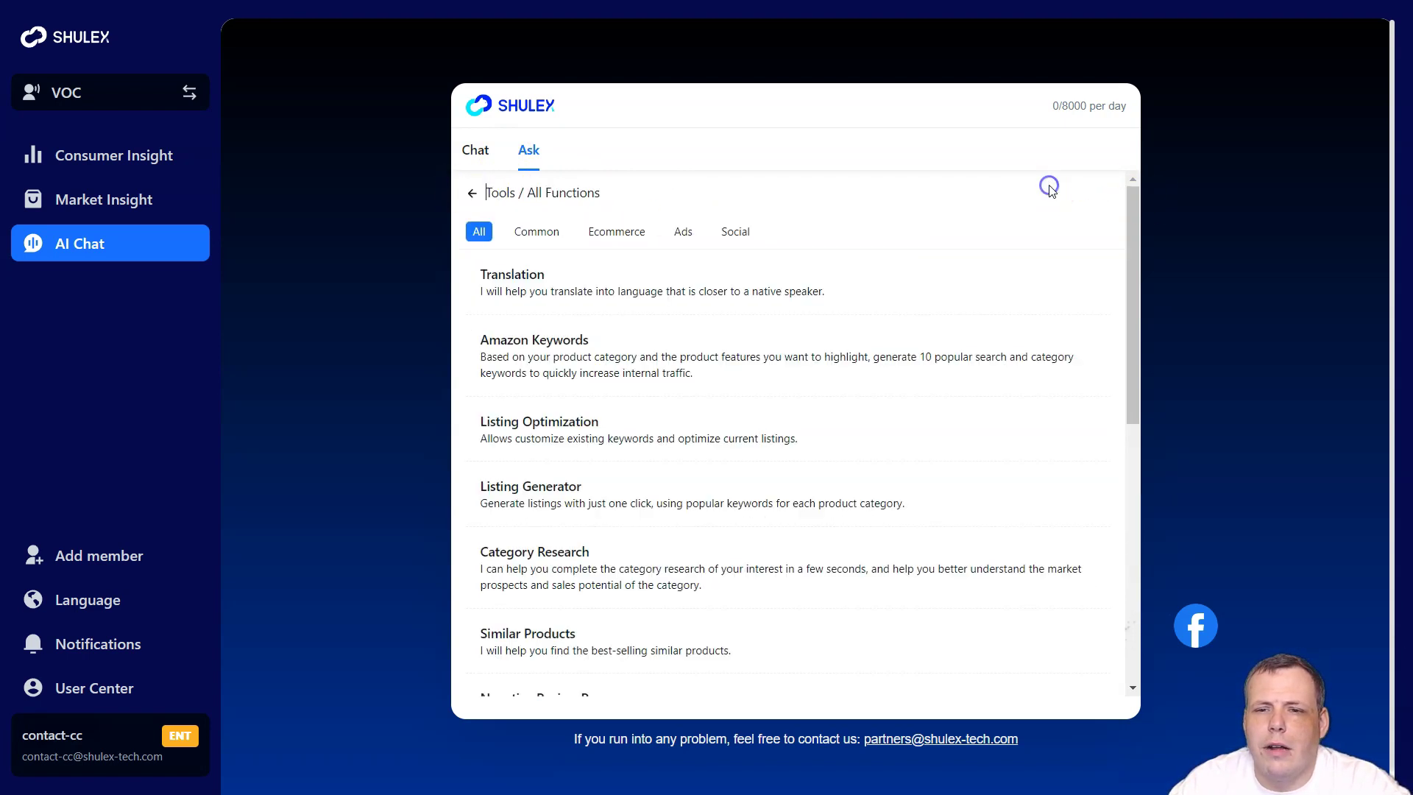
{"action": "left_click", "coordinate": [546, 508]}
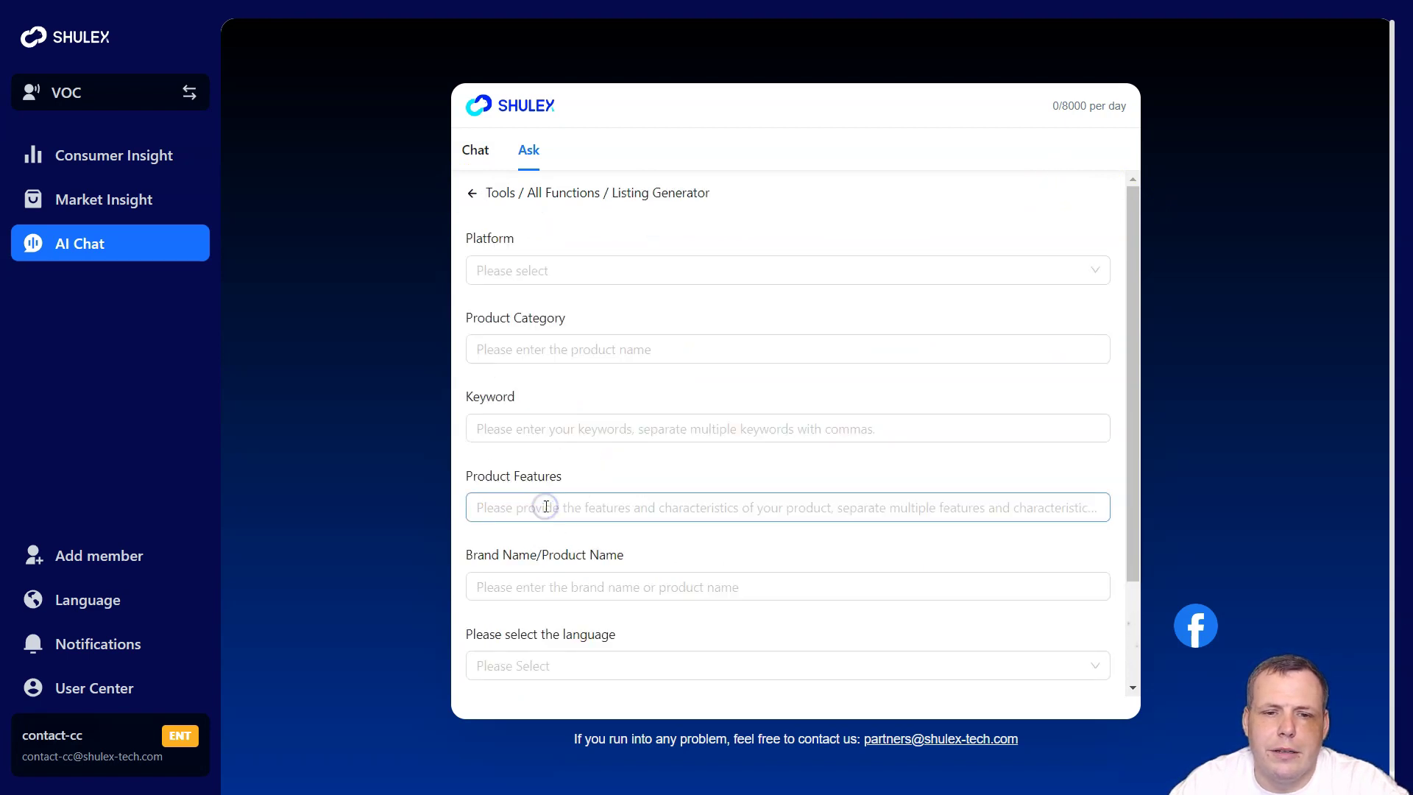
{"action": "left_click", "coordinate": [473, 195]}
{"action": "scroll", "coordinate": [662, 464], "scroll_direction": "down", "scroll_amount": 5}
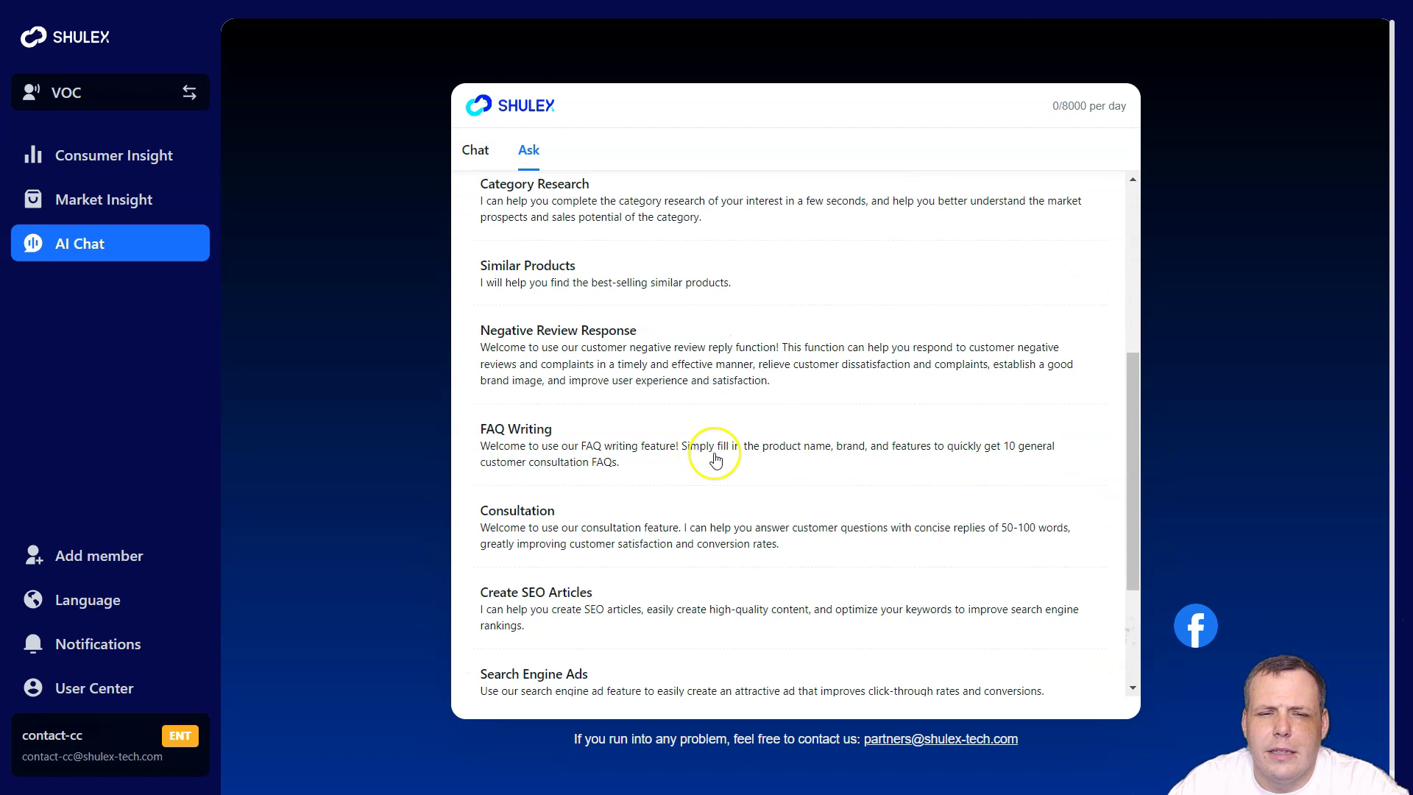
{"action": "left_click", "coordinate": [560, 519]}
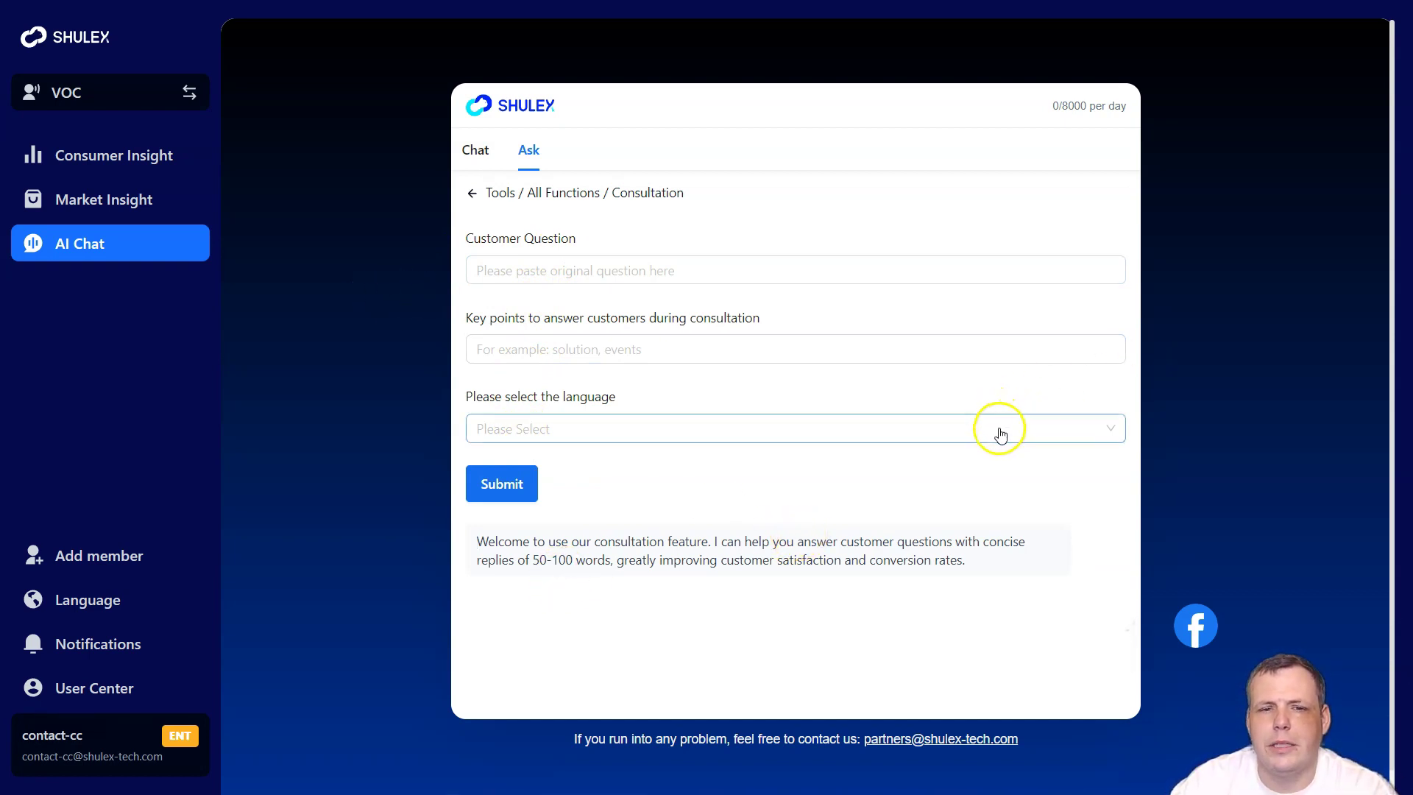
Step: Switch AI Chat back to the Chat tab with its GPT-4 greeting and three suggested prompts
{"action": "left_click", "coordinate": [478, 152]}
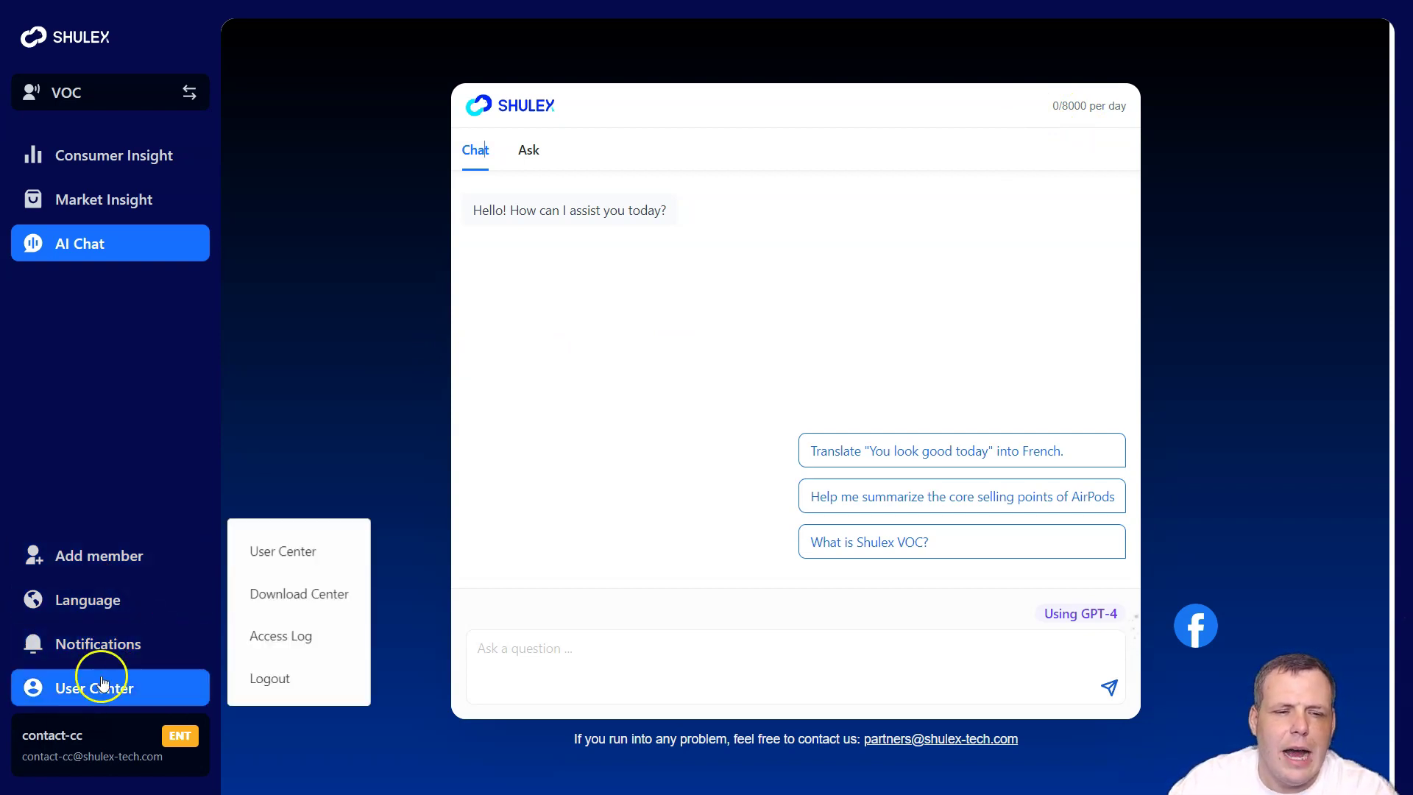
Step: Open Add member and view the Subscription, Gifts and benefits, and member list tabs
{"action": "left_click", "coordinate": [150, 556]}
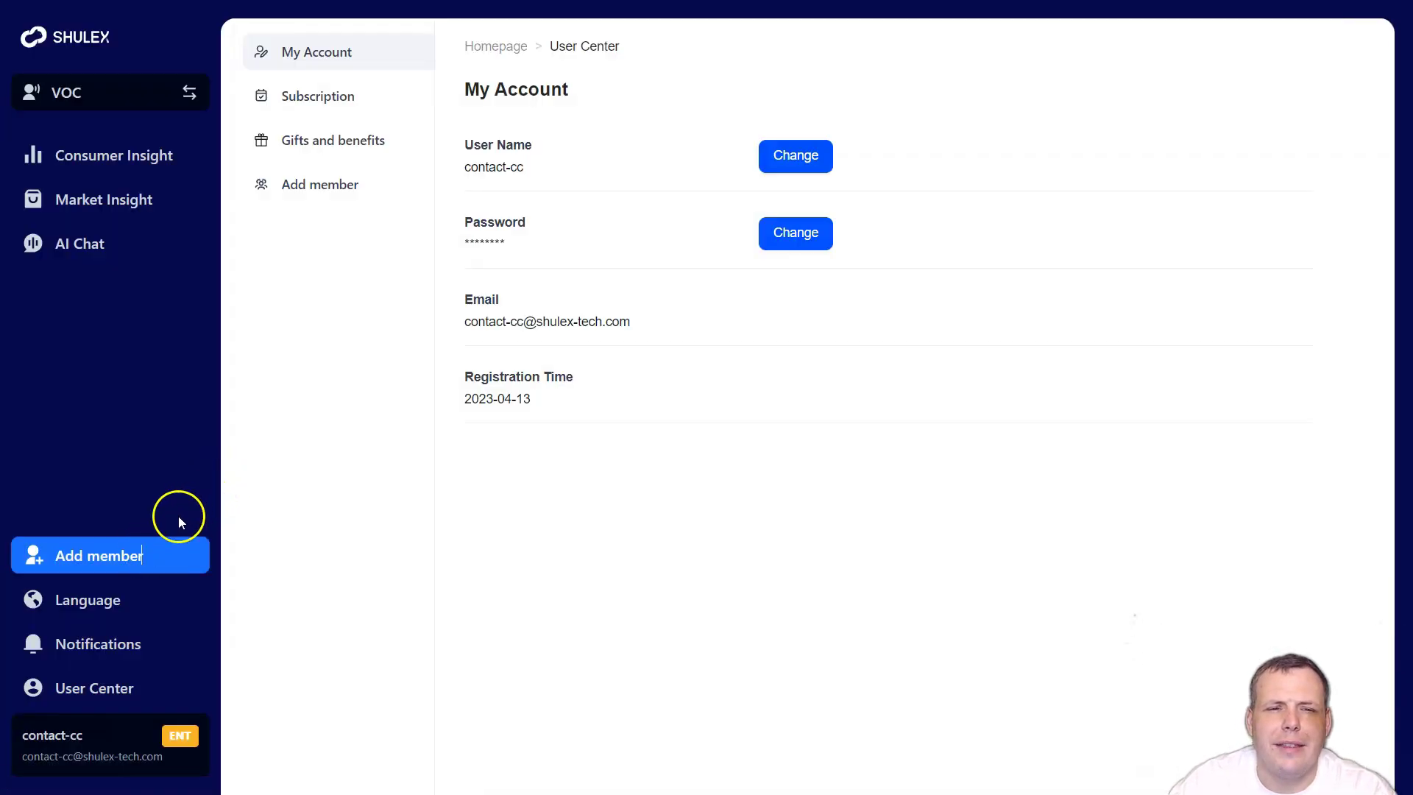
{"action": "left_click", "coordinate": [350, 96]}
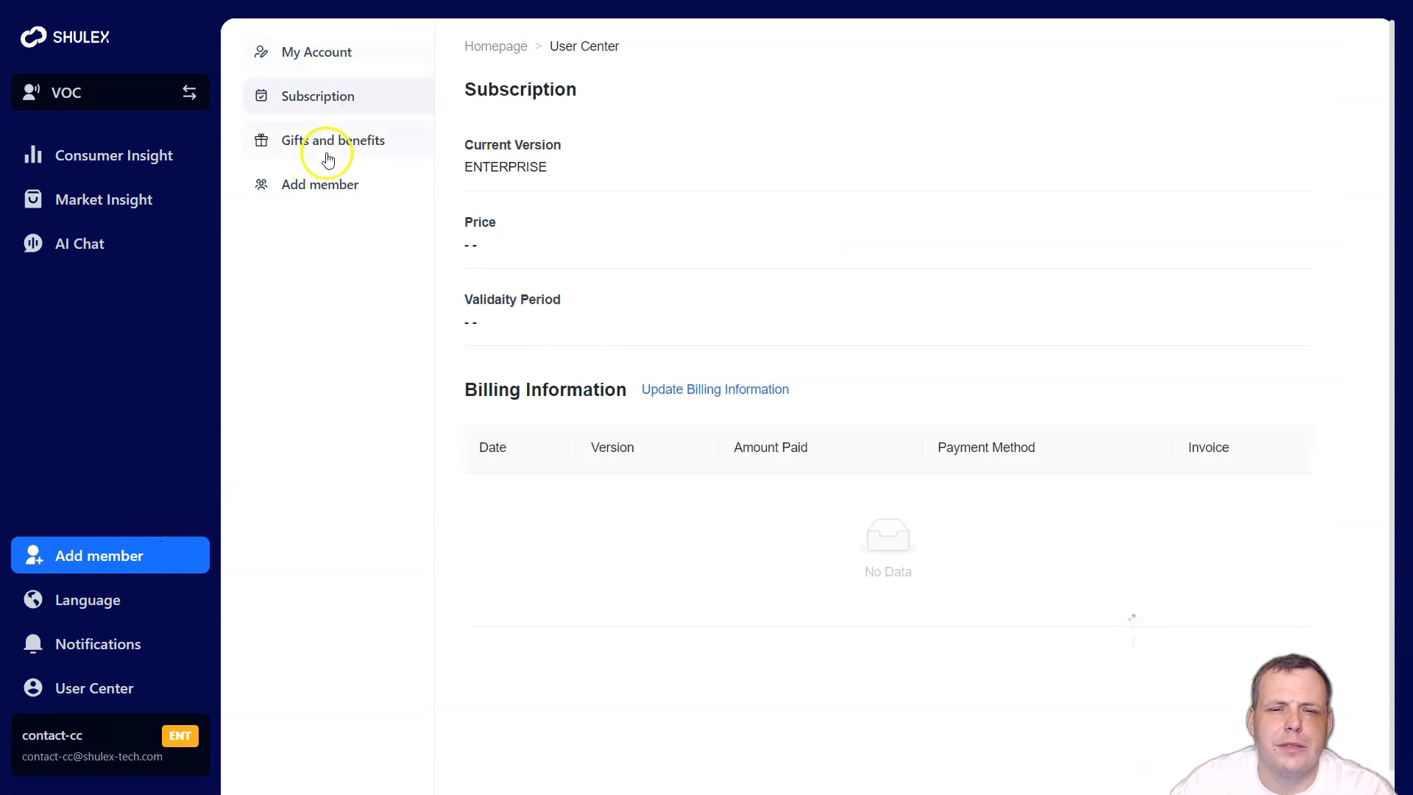
{"action": "left_click", "coordinate": [324, 145]}
{"action": "left_click", "coordinate": [312, 200]}
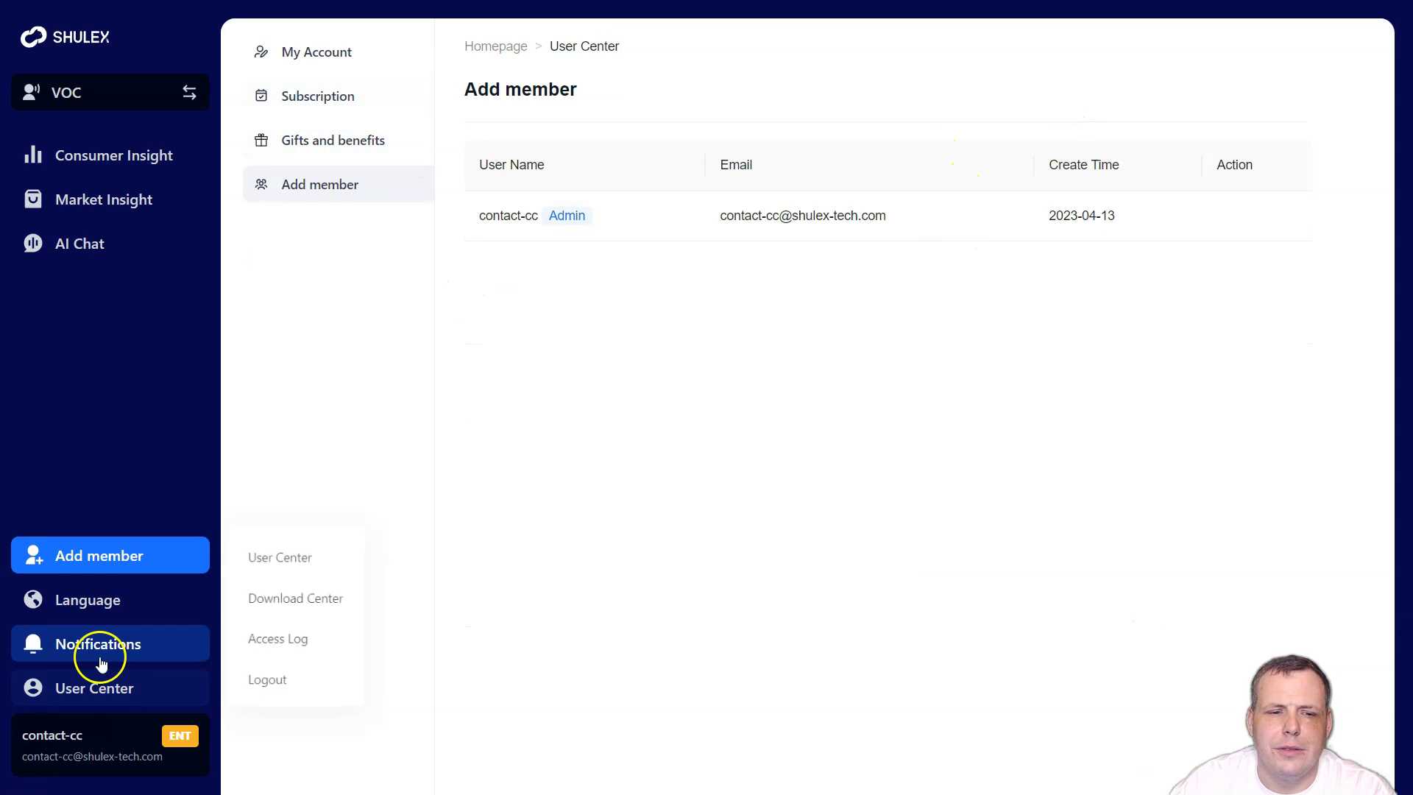
Step: Check the notifications, then open the User Center page
{"action": "left_click", "coordinate": [118, 640]}
{"action": "mouse_move", "coordinate": [98, 617]}
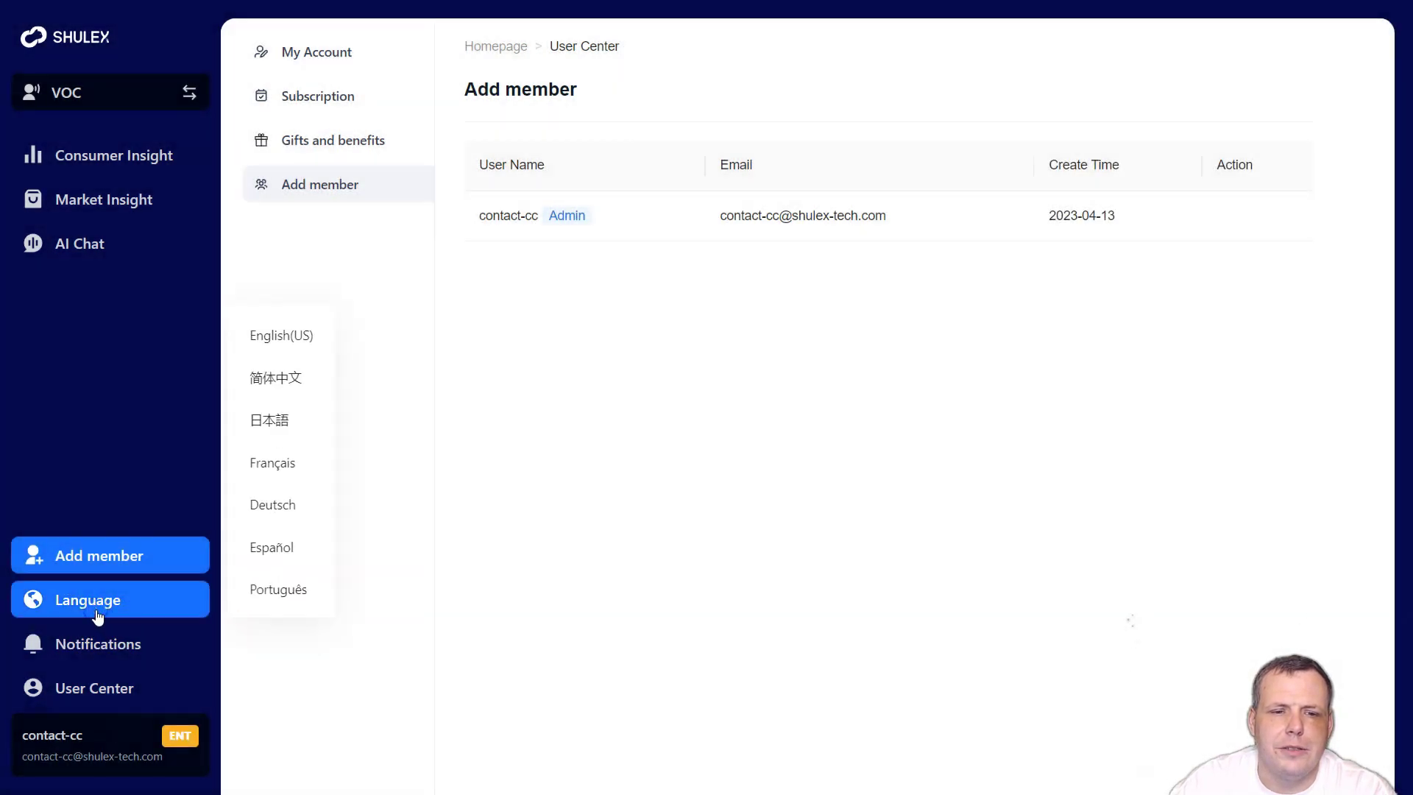
{"action": "mouse_move", "coordinate": [96, 690]}
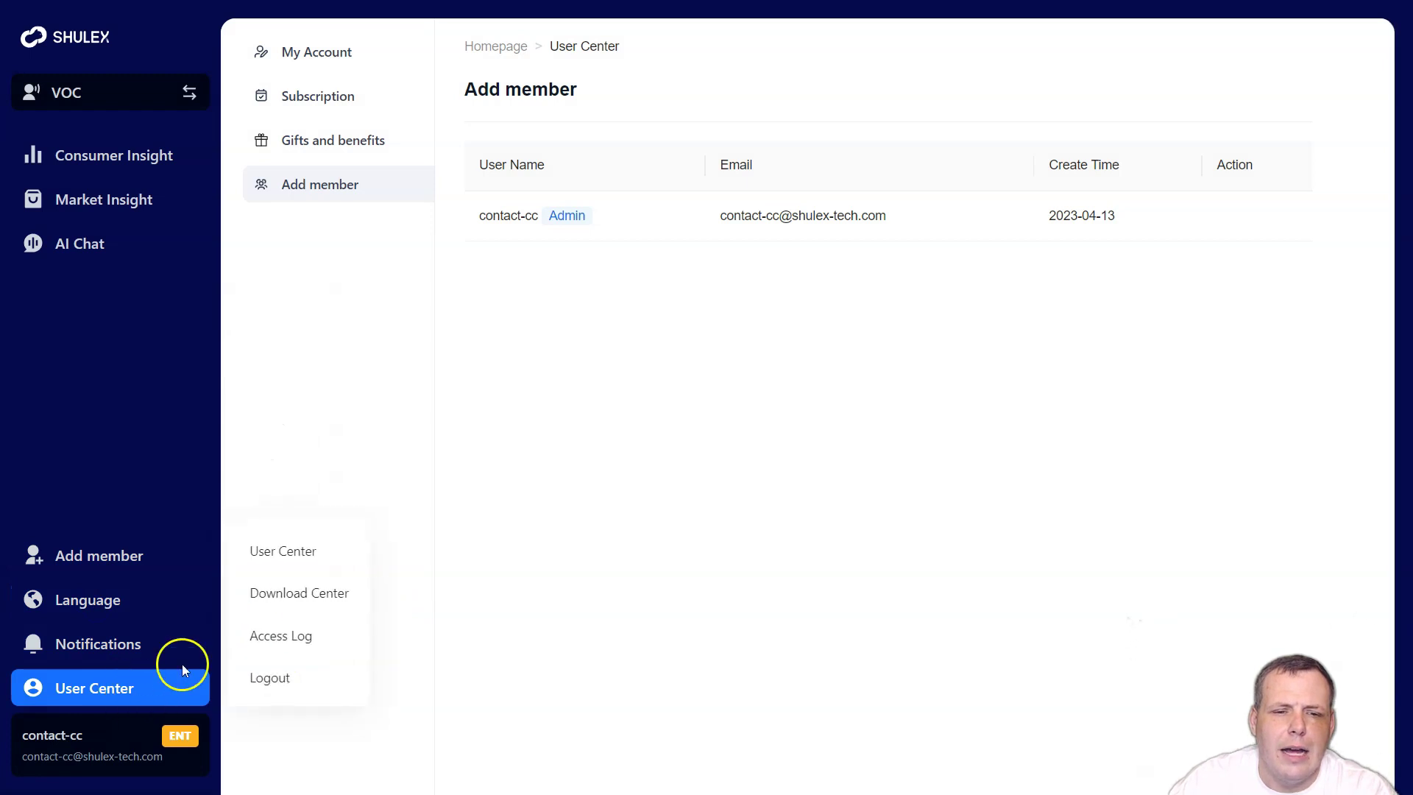
{"action": "left_click", "coordinate": [285, 566]}
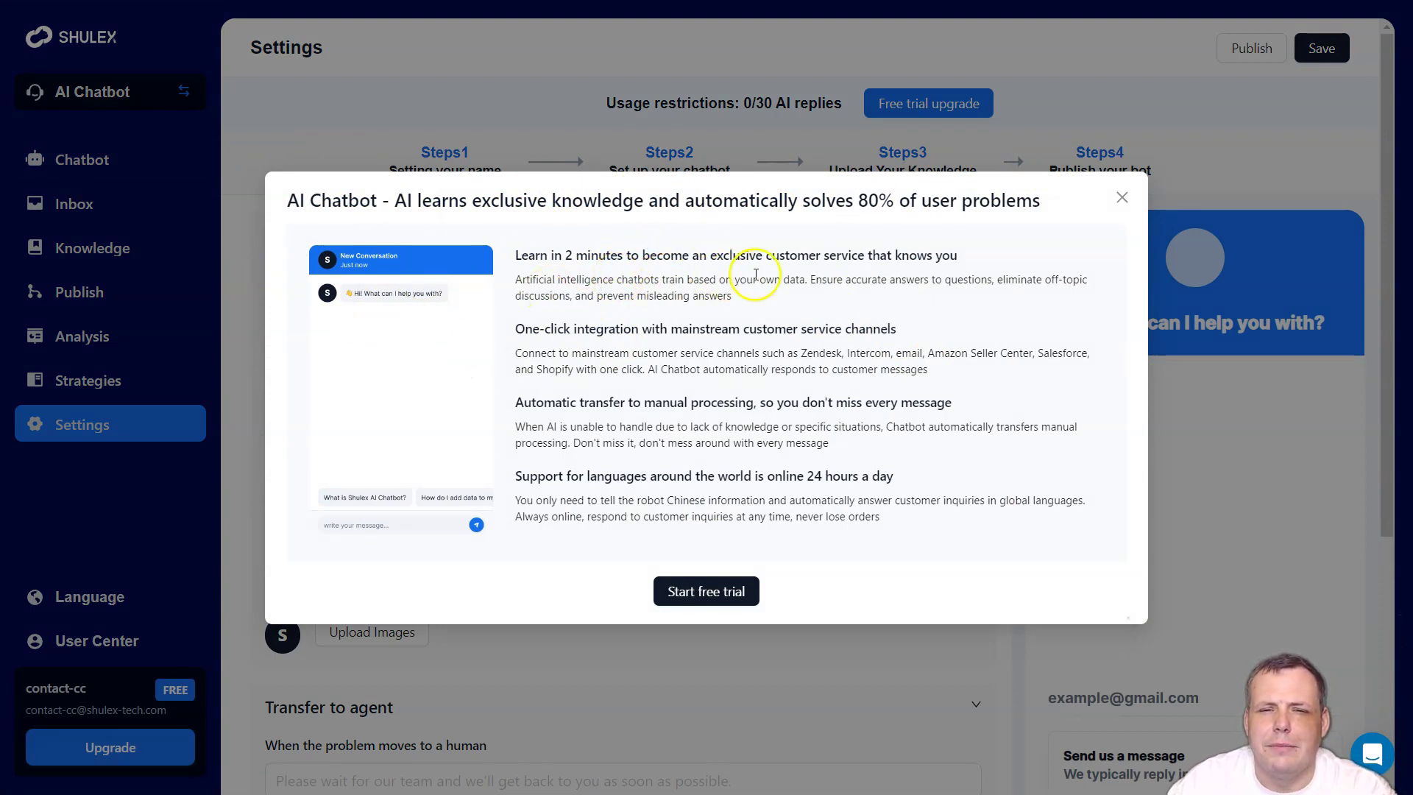
Step: Close the AI Chatbot introduction and review the bot name field, keeping E-commerce as the industry
{"action": "left_click", "coordinate": [1120, 198]}
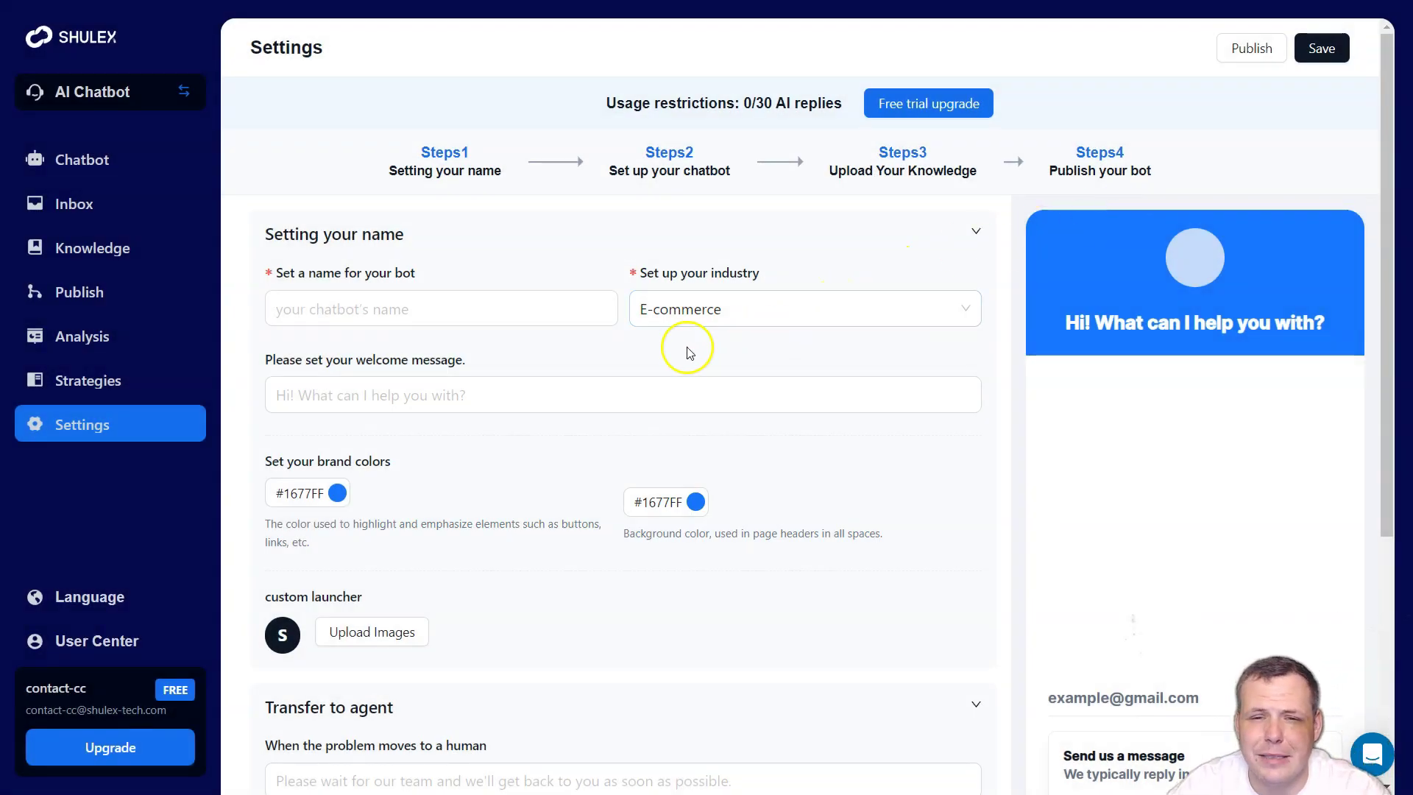
{"action": "left_click", "coordinate": [406, 309]}
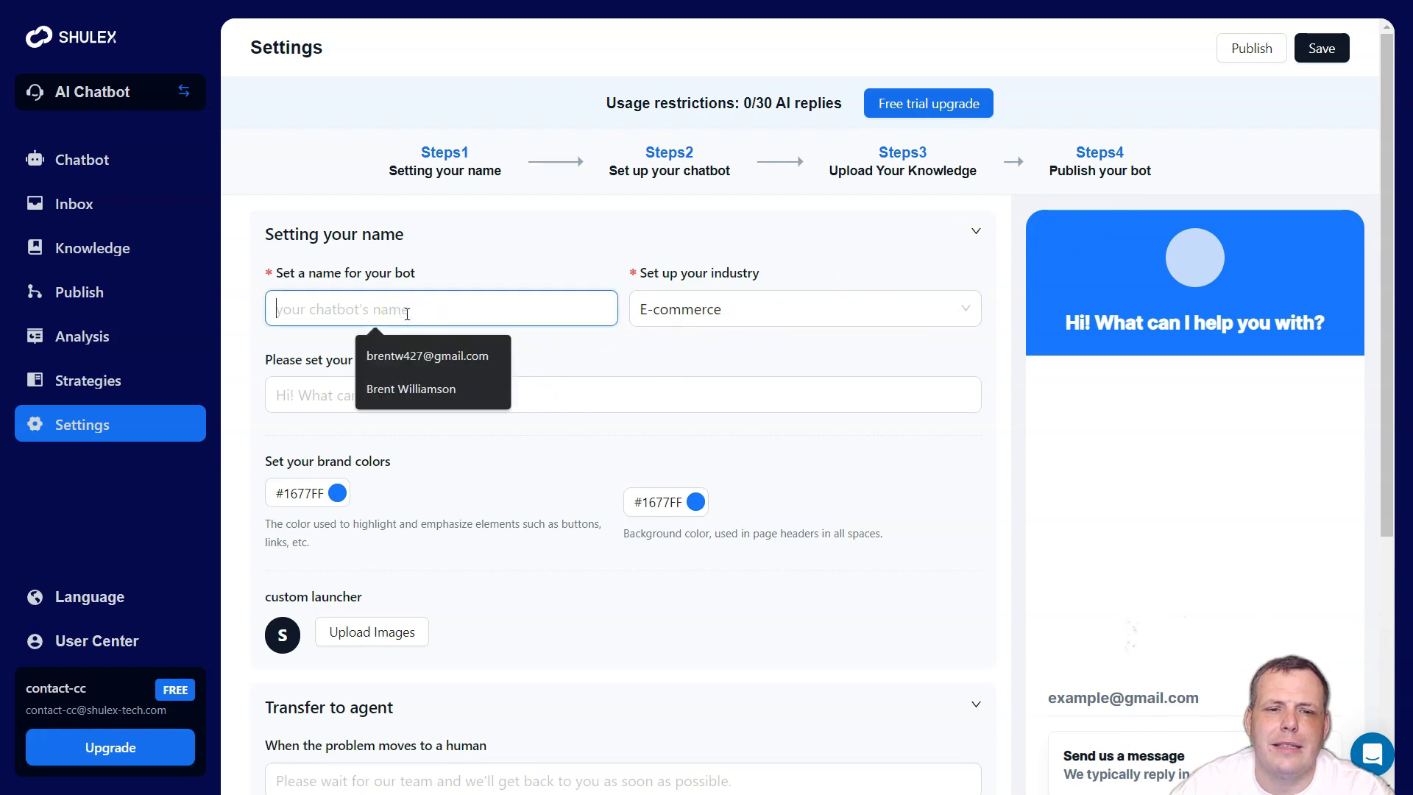
{"action": "left_click", "coordinate": [657, 209]}
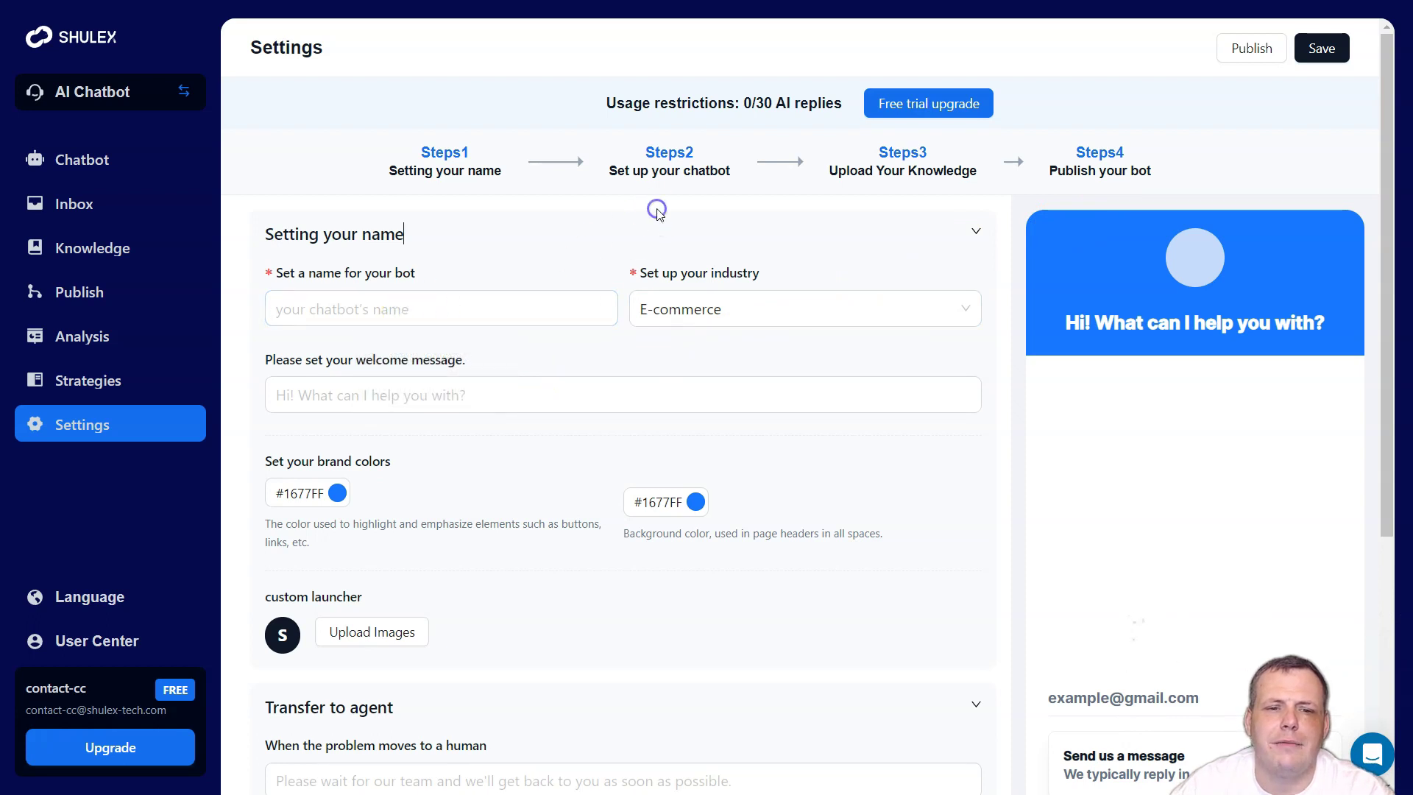
{"action": "left_click", "coordinate": [747, 314]}
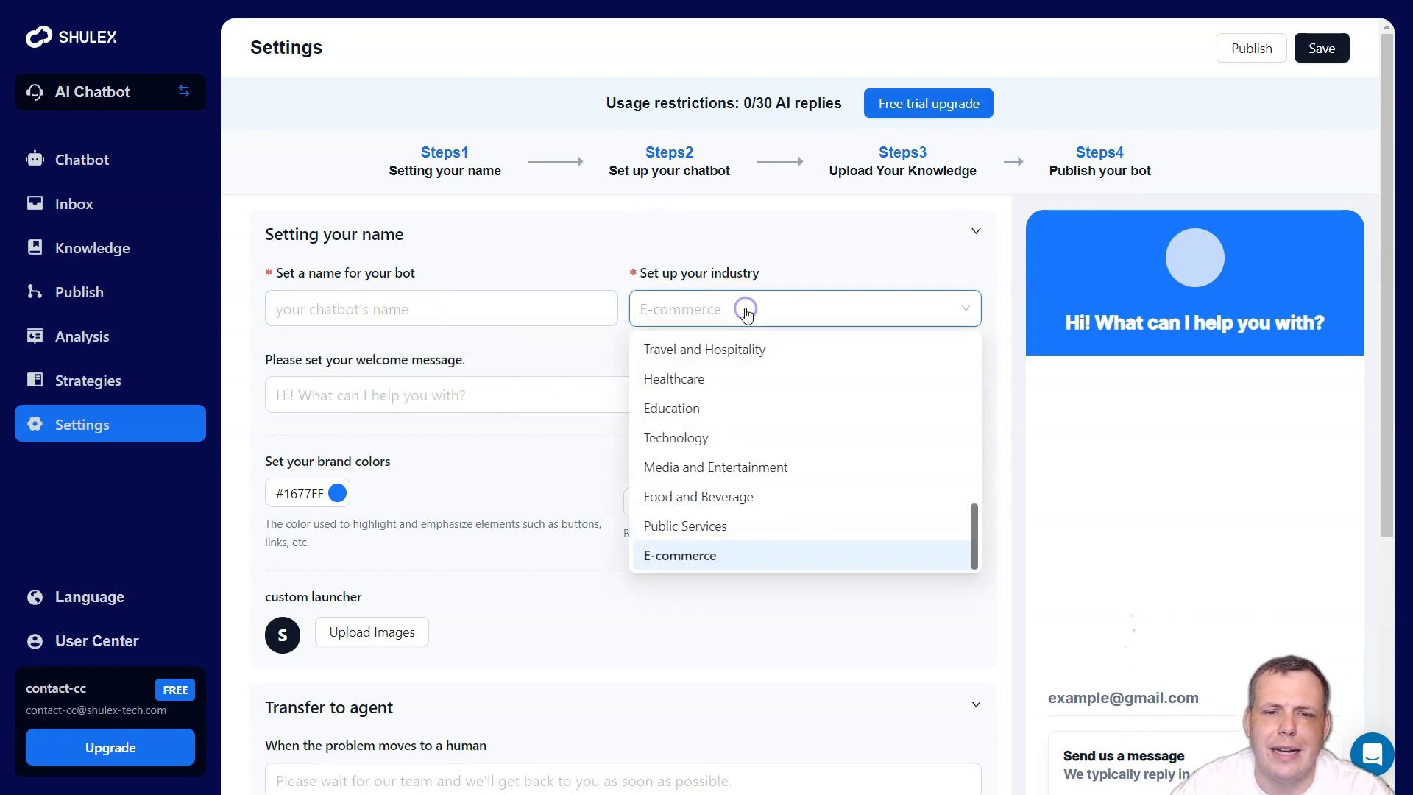
{"action": "left_click", "coordinate": [504, 443]}
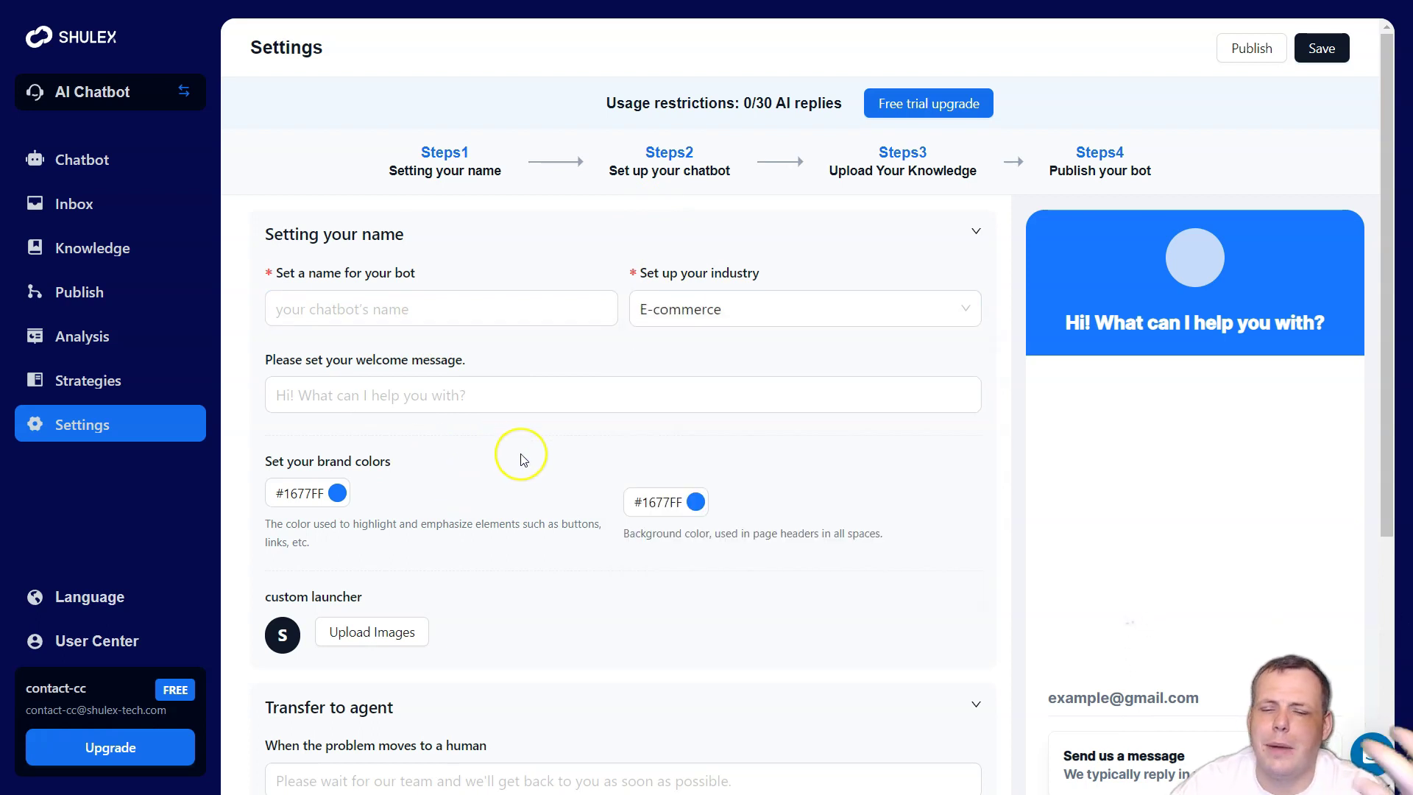
Step: Review the brand colour settings, cancelling the launcher image upload and highlight colour picker
{"action": "scroll", "coordinate": [515, 463], "scroll_direction": "down", "scroll_amount": 5}
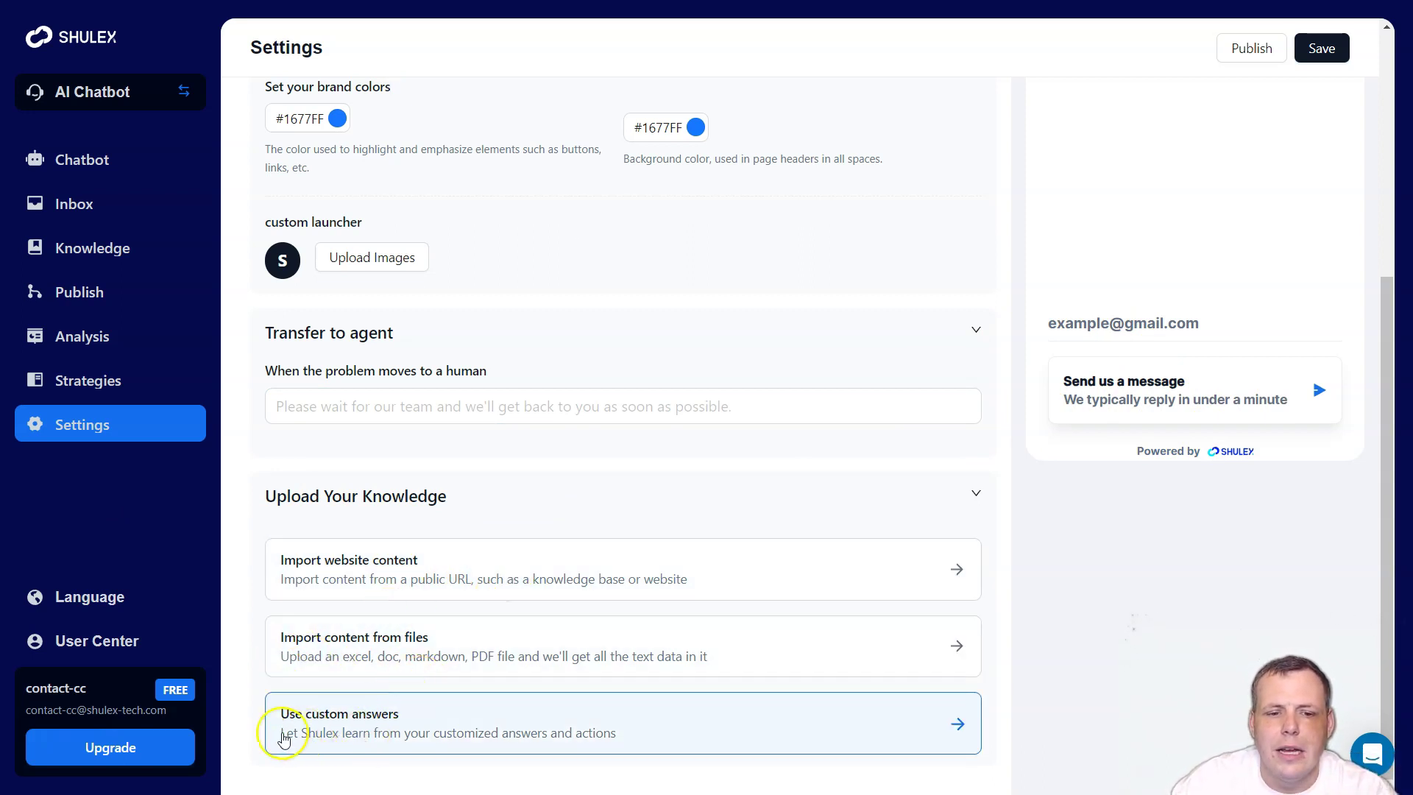
{"action": "scroll", "coordinate": [432, 496], "scroll_direction": "up", "scroll_amount": 3}
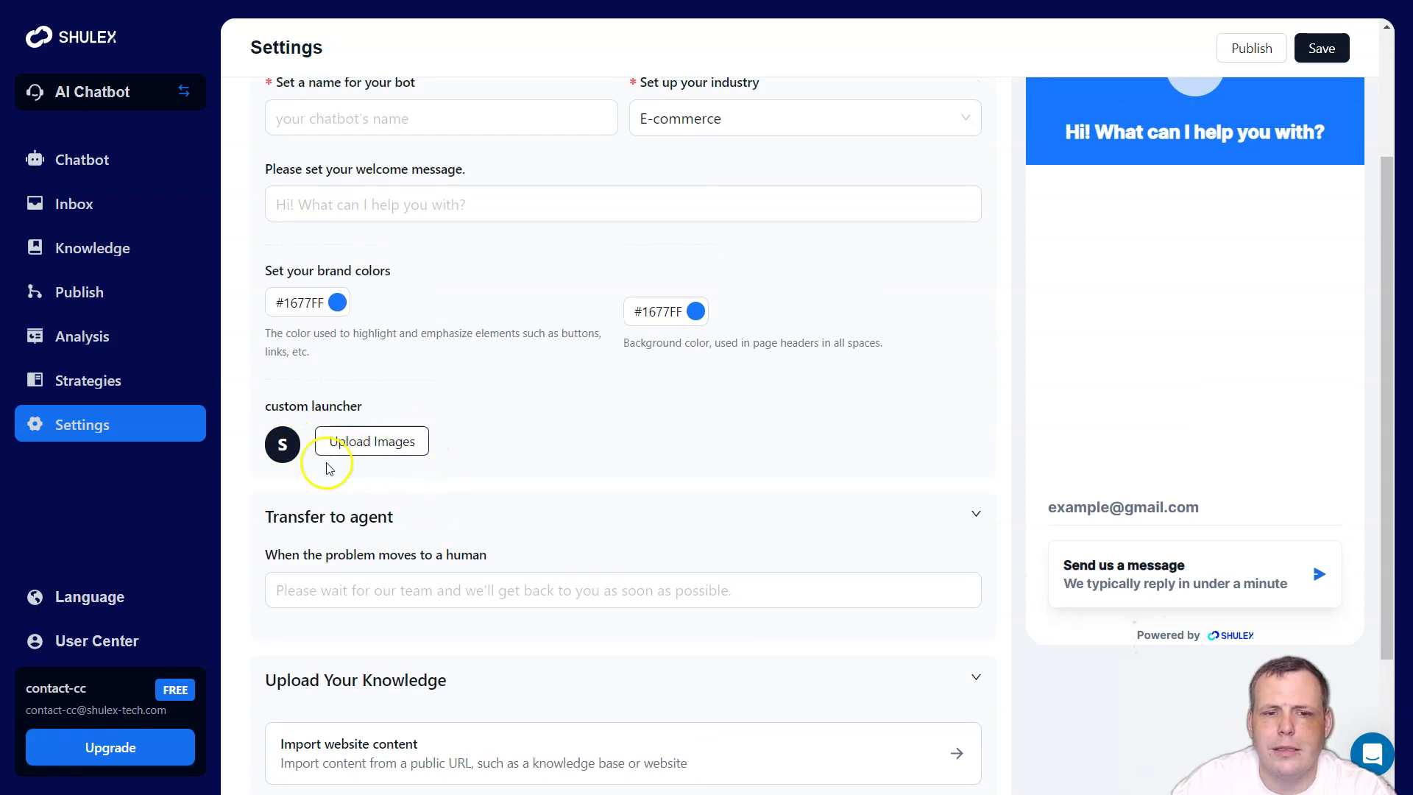
{"action": "left_click", "coordinate": [375, 442]}
{"action": "left_click", "coordinate": [689, 13]}
{"action": "left_click", "coordinate": [337, 304]}
{"action": "left_click", "coordinate": [566, 261]}
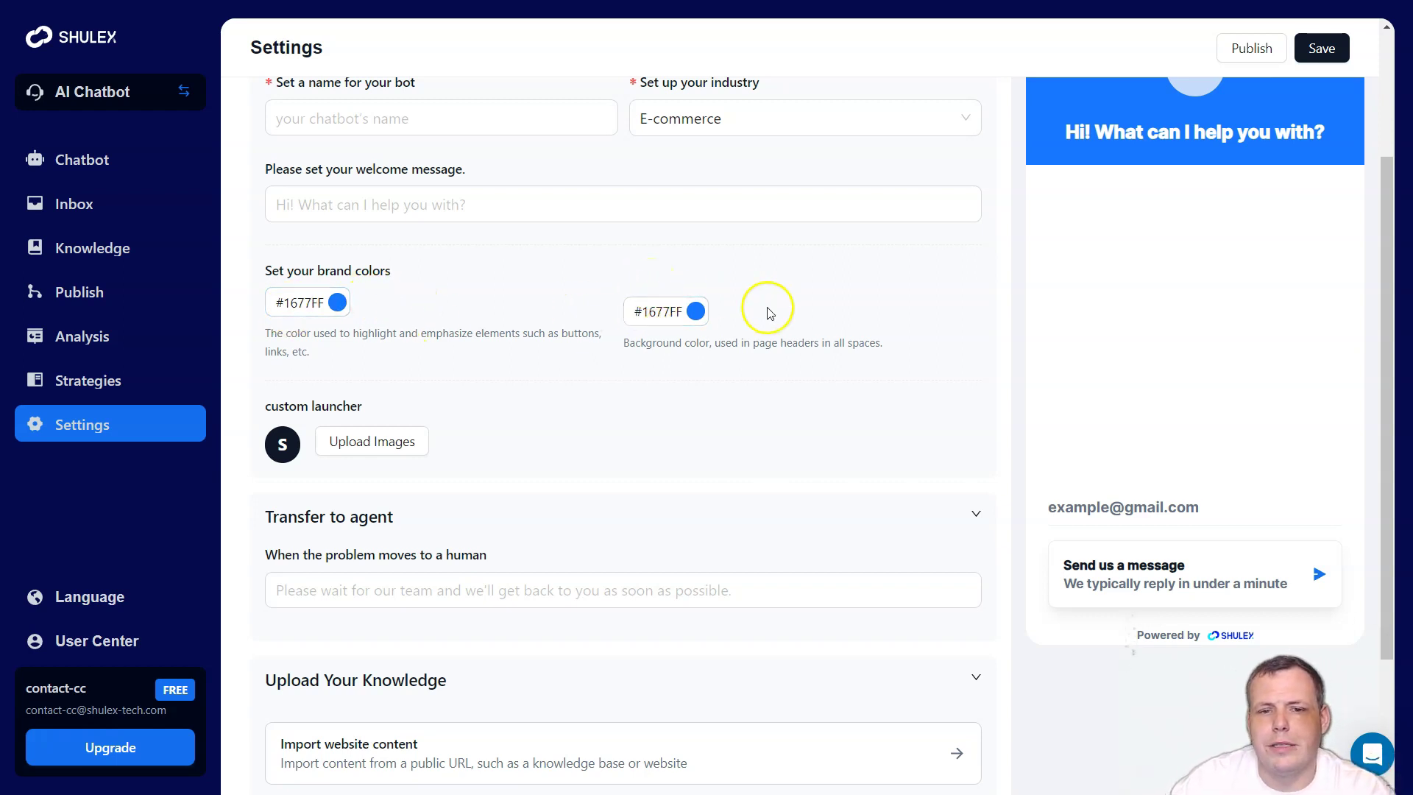
Step: Scroll back to the welcome message and look it over
{"action": "scroll", "coordinate": [773, 309], "scroll_direction": "up", "scroll_amount": 1}
{"action": "left_click", "coordinate": [485, 296]}
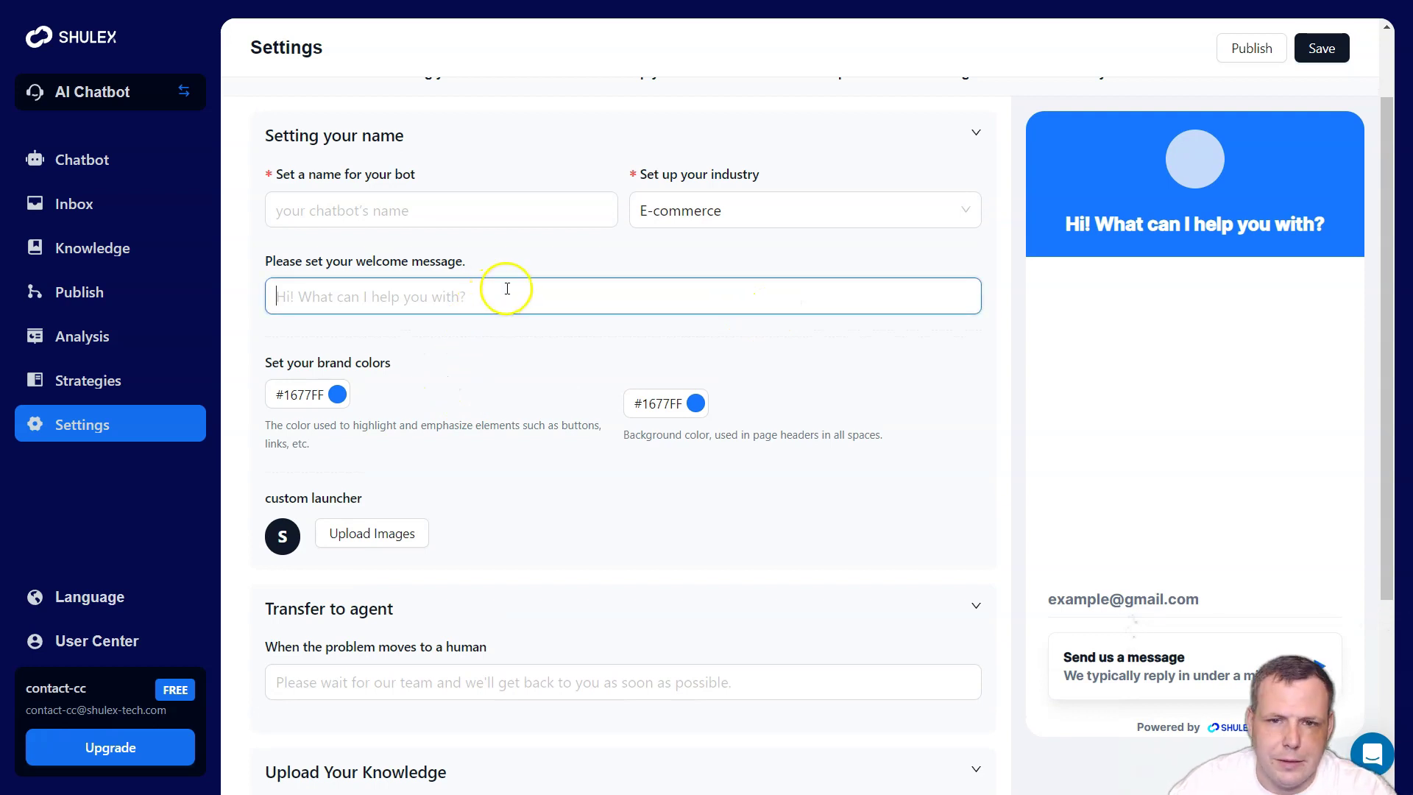
{"action": "scroll", "coordinate": [625, 265], "scroll_direction": "up", "scroll_amount": 2}
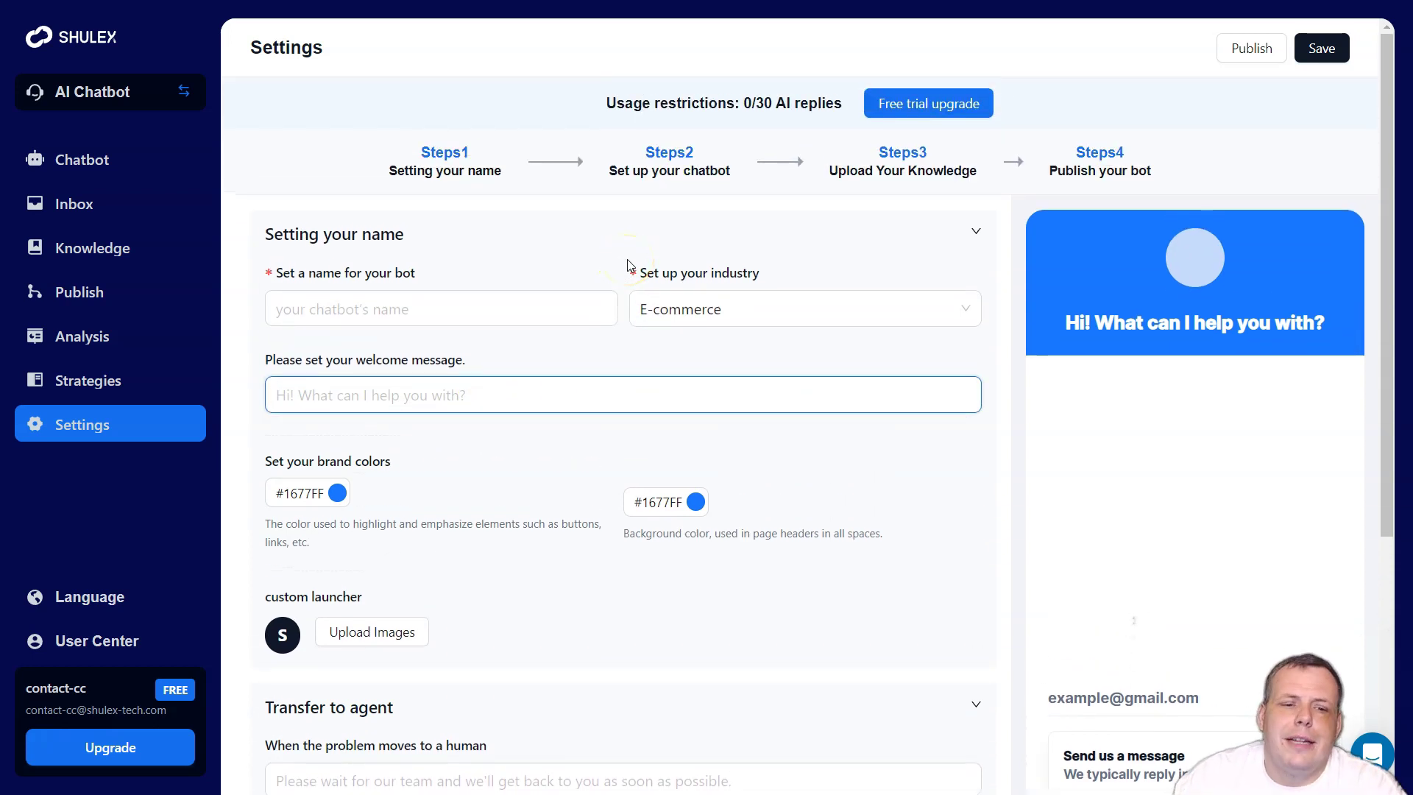
{"action": "scroll", "coordinate": [560, 309], "scroll_direction": "down", "scroll_amount": 5}
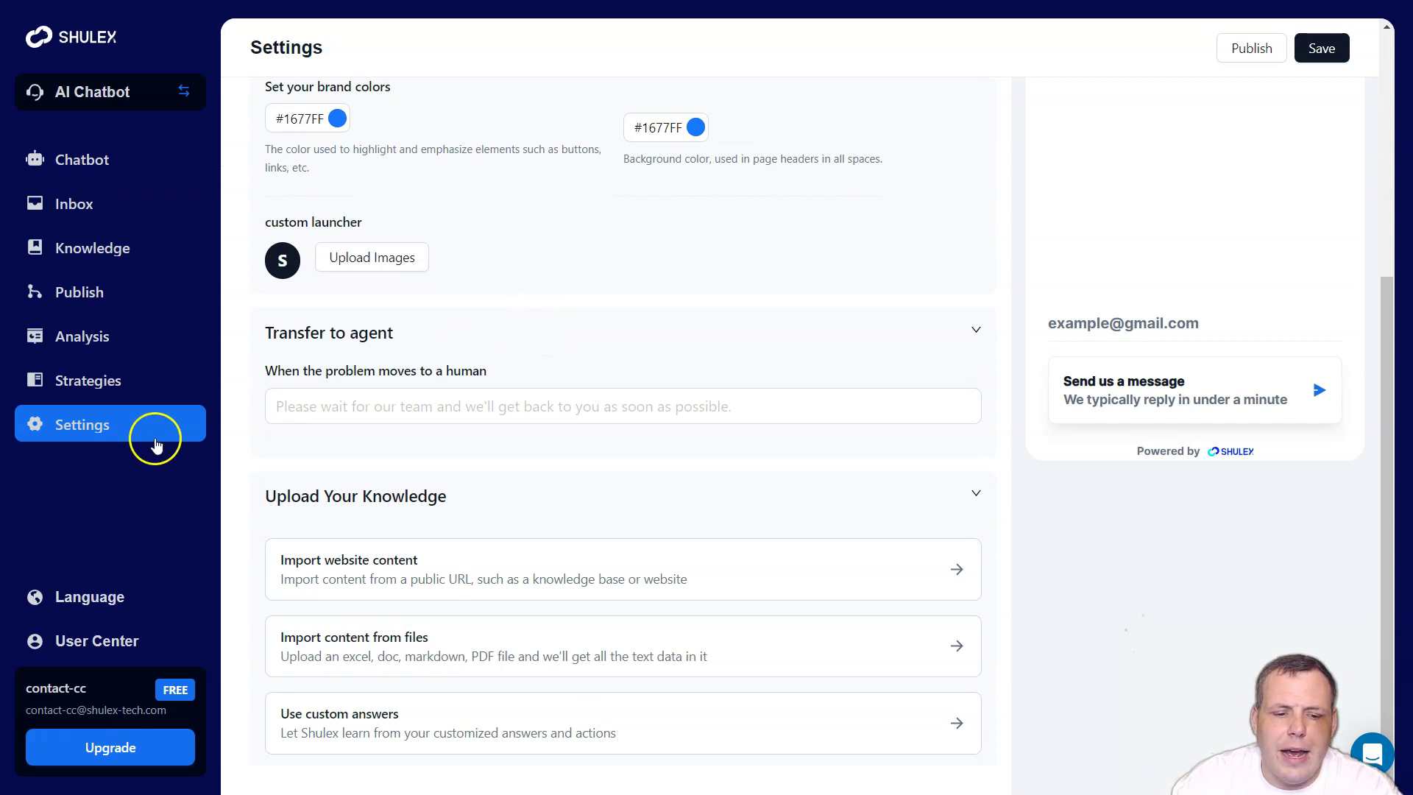
Step: Open Strategies, scroll the 33-intent table, and filter it to the four After-Sales intents
{"action": "left_click", "coordinate": [134, 382]}
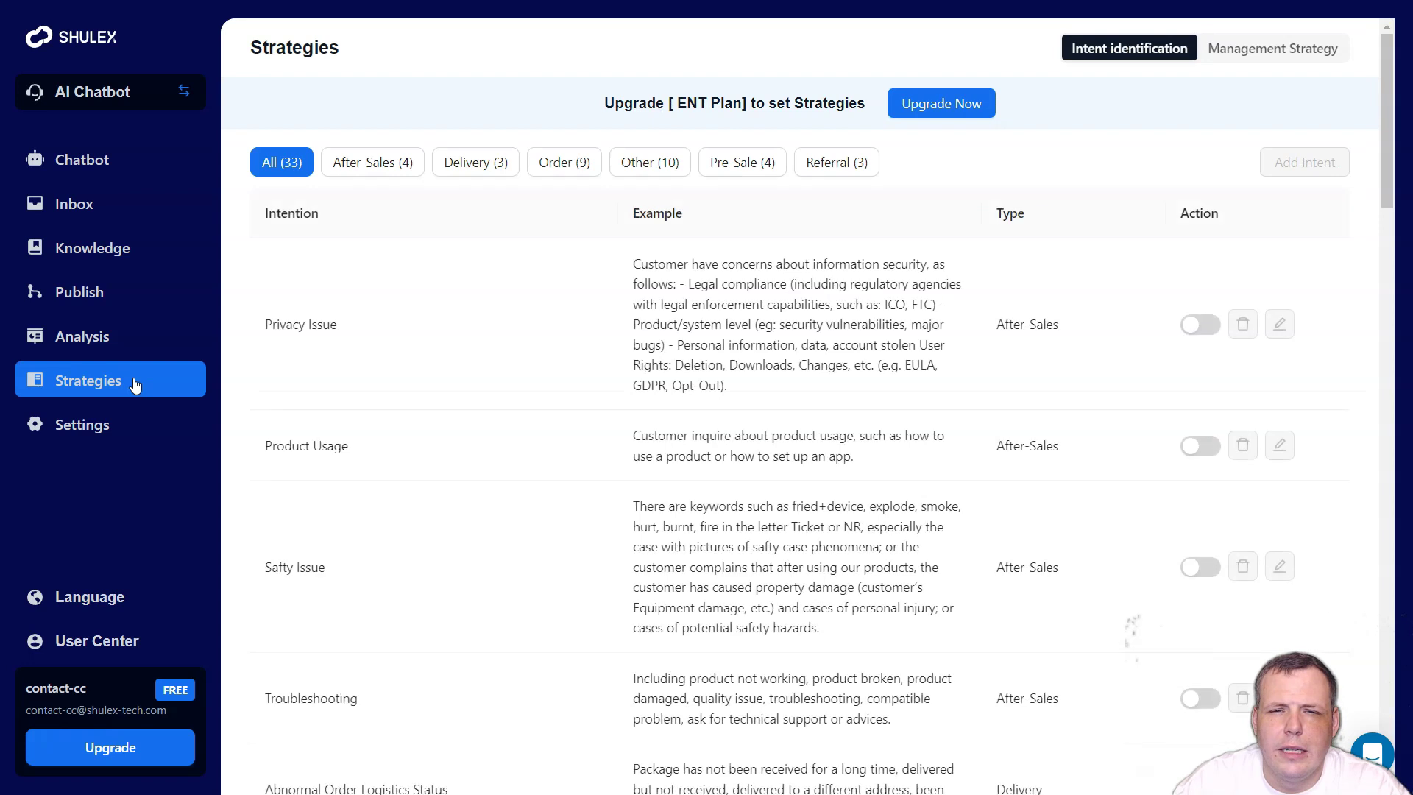
{"action": "left_click", "coordinate": [646, 329]}
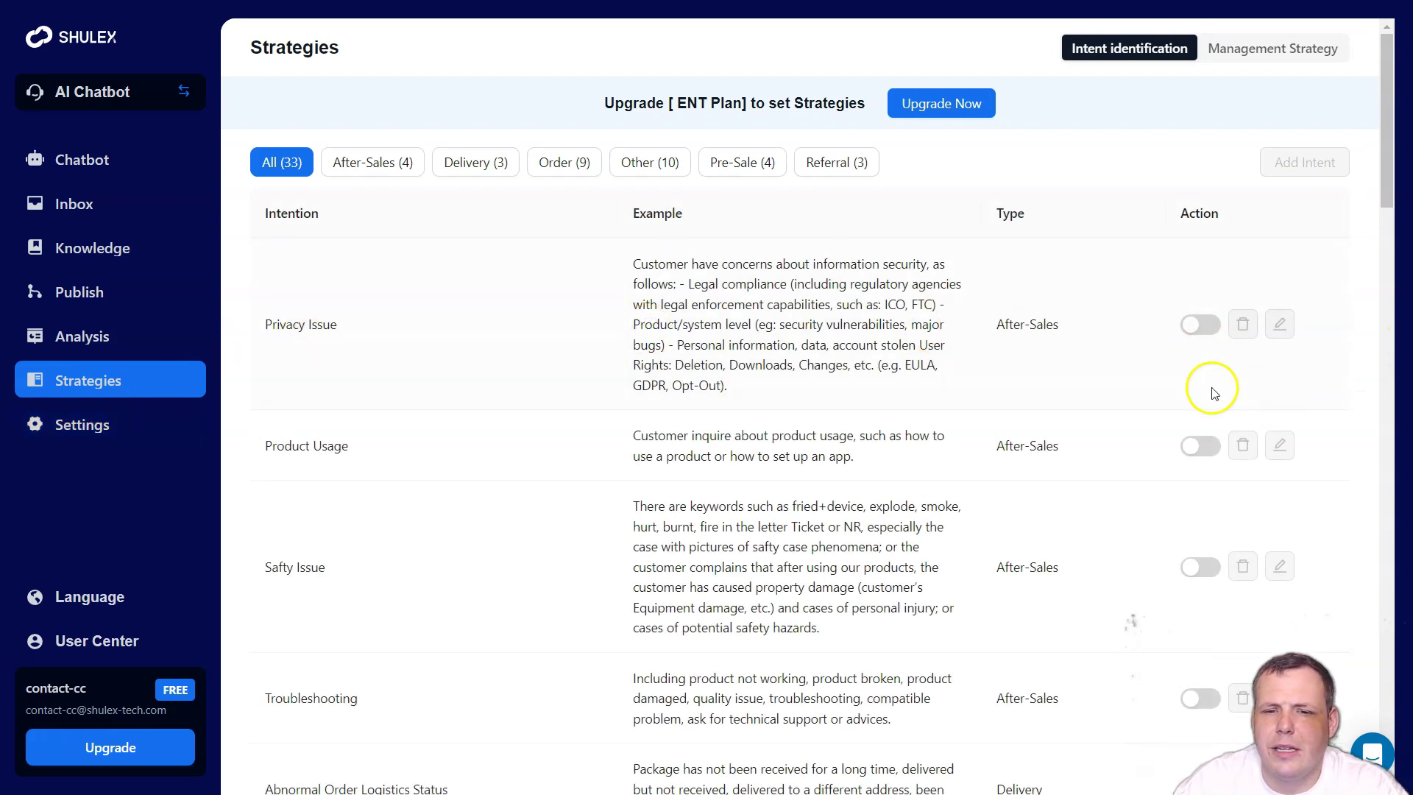
{"action": "scroll", "coordinate": [1067, 412], "scroll_direction": "down", "scroll_amount": 3}
{"action": "scroll", "coordinate": [353, 611], "scroll_direction": "down", "scroll_amount": 1}
{"action": "scroll", "coordinate": [372, 626], "scroll_direction": "down", "scroll_amount": 6}
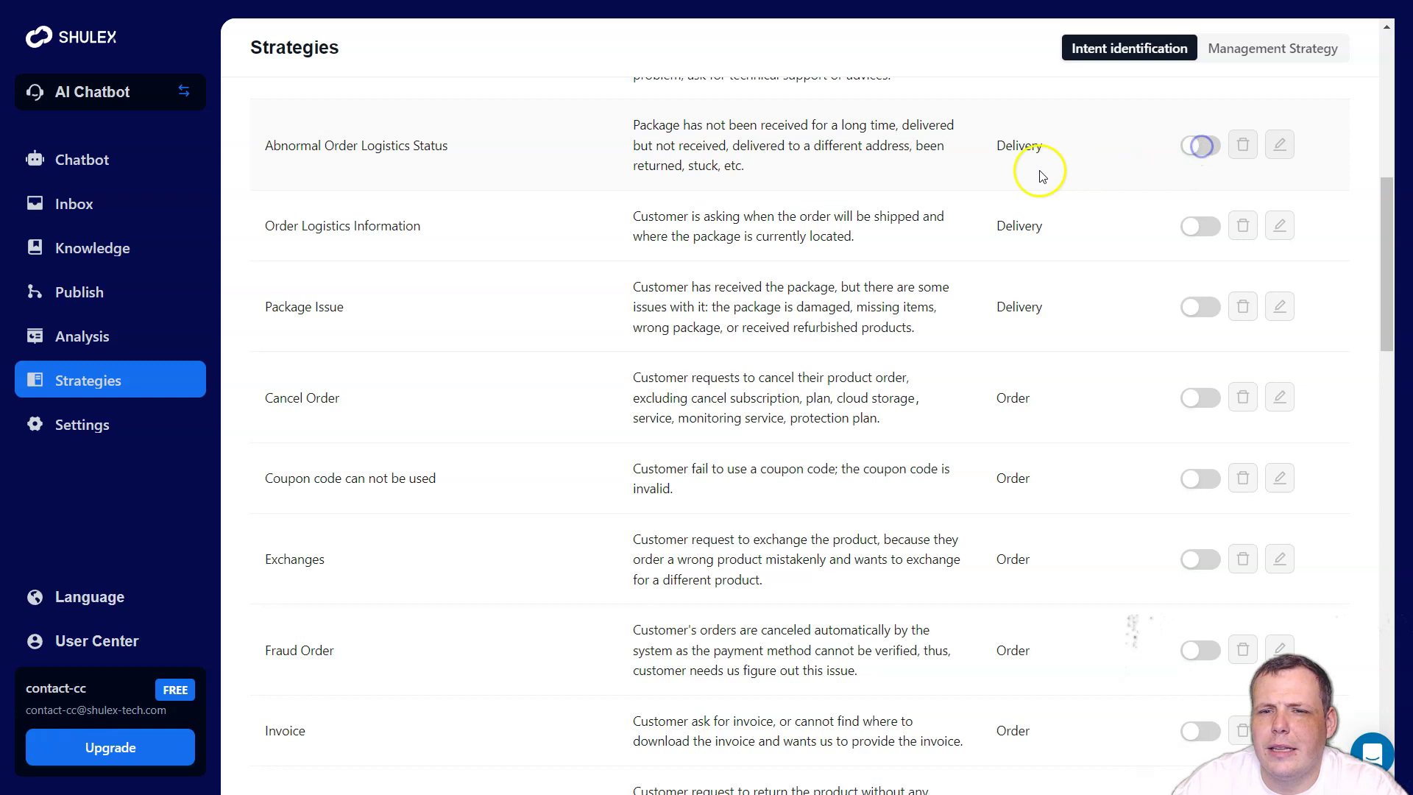
{"action": "scroll", "coordinate": [1003, 142], "scroll_direction": "up", "scroll_amount": 9}
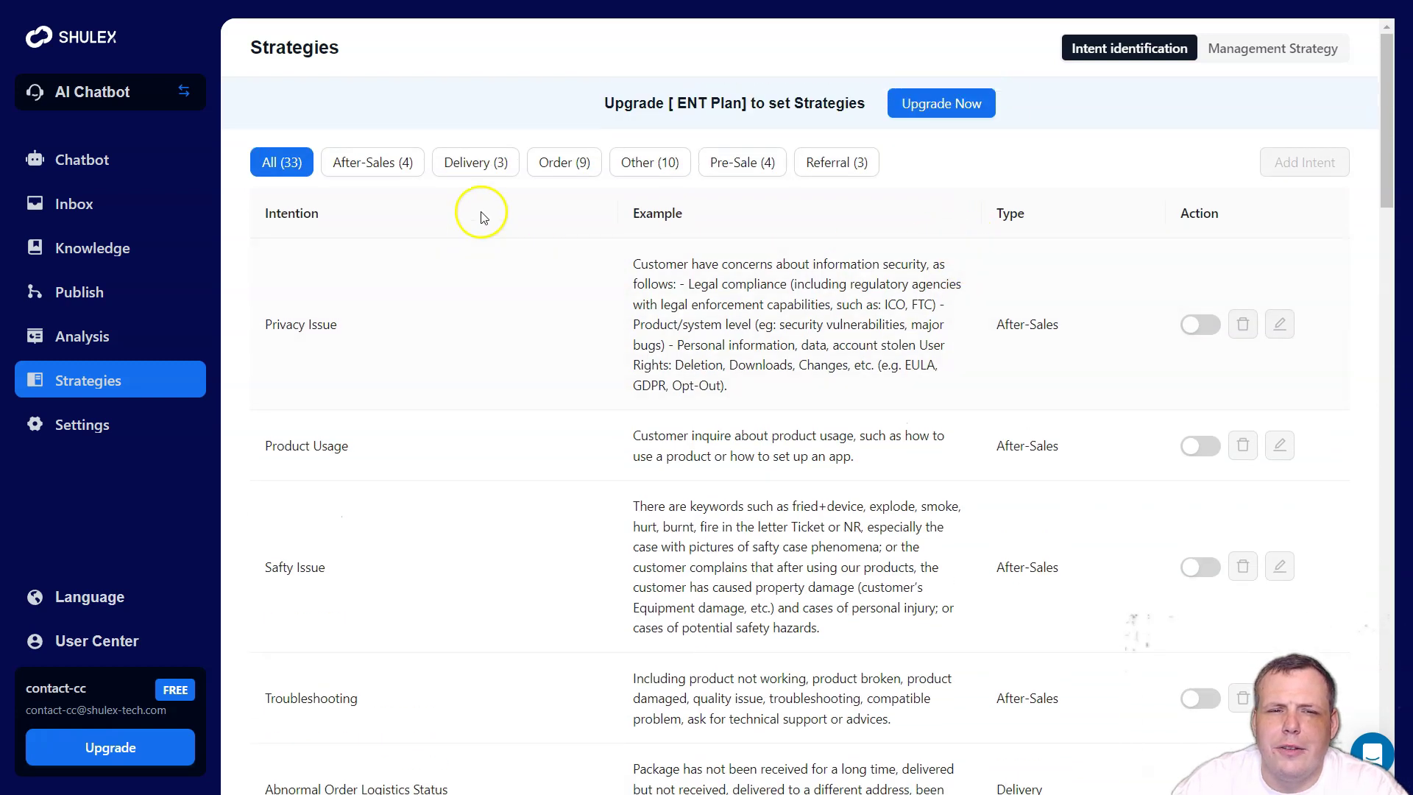
{"action": "left_click", "coordinate": [375, 160]}
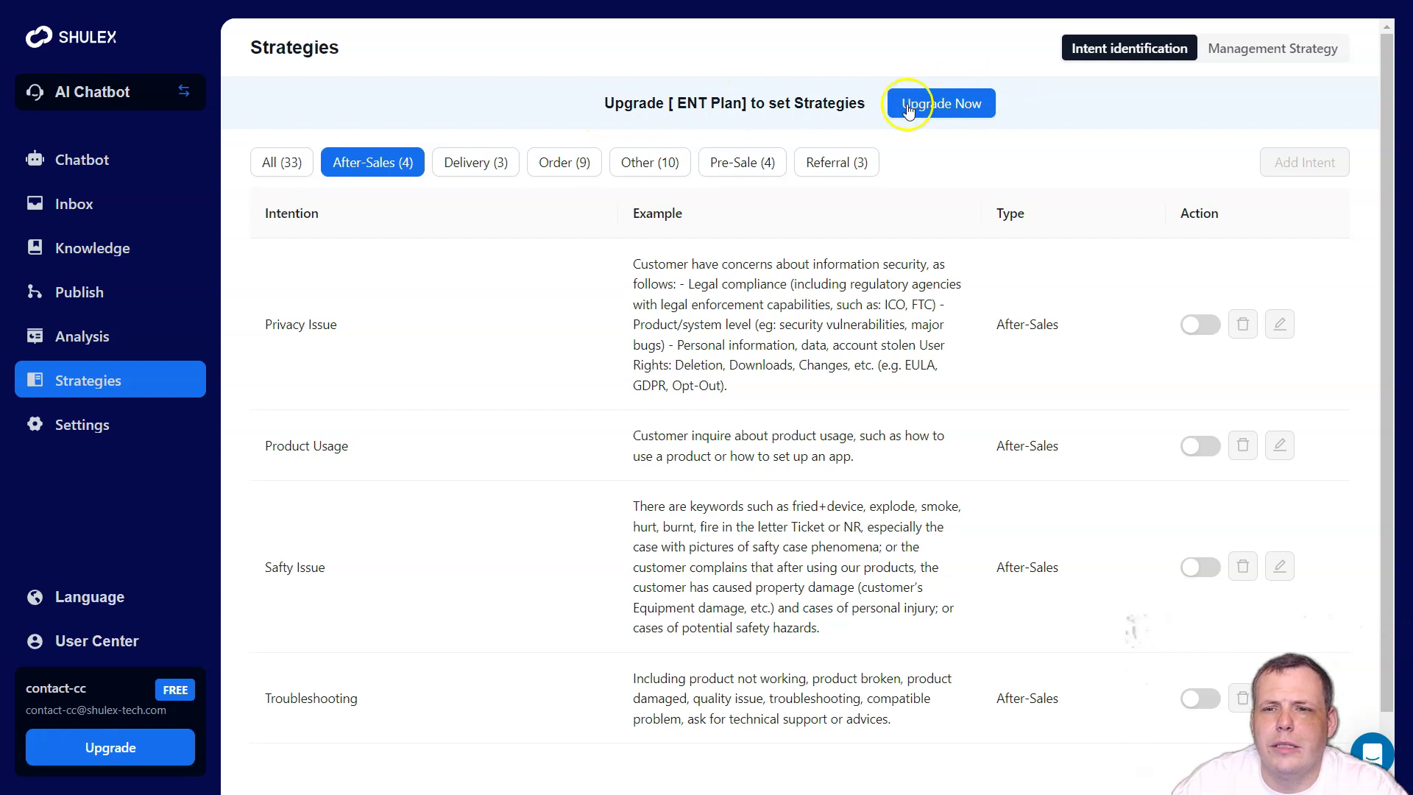
Step: Open the AI Chatbot Price page via Upgrade Now and scroll through the plans
{"action": "left_click", "coordinate": [940, 103]}
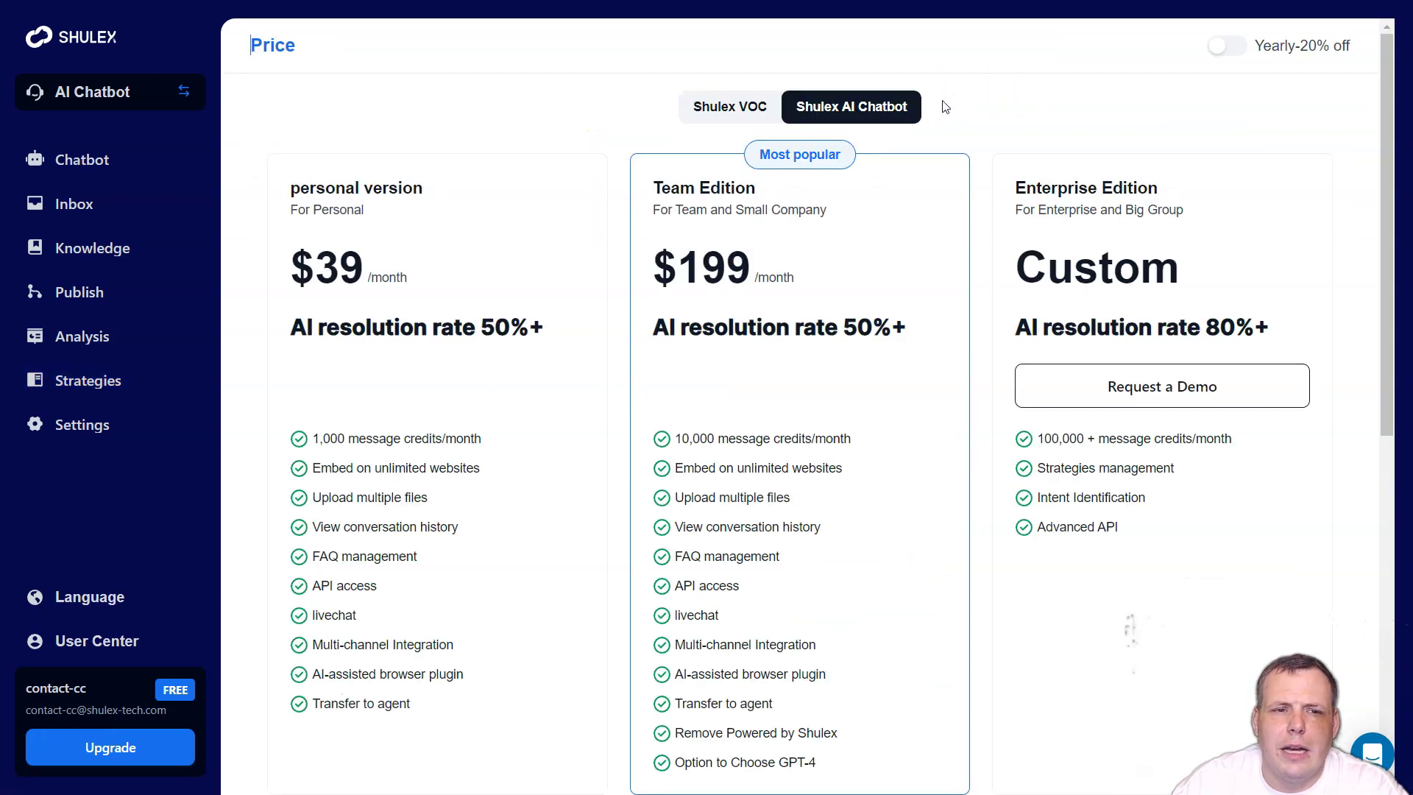
{"action": "left_click", "coordinate": [798, 144]}
{"action": "left_click", "coordinate": [477, 220]}
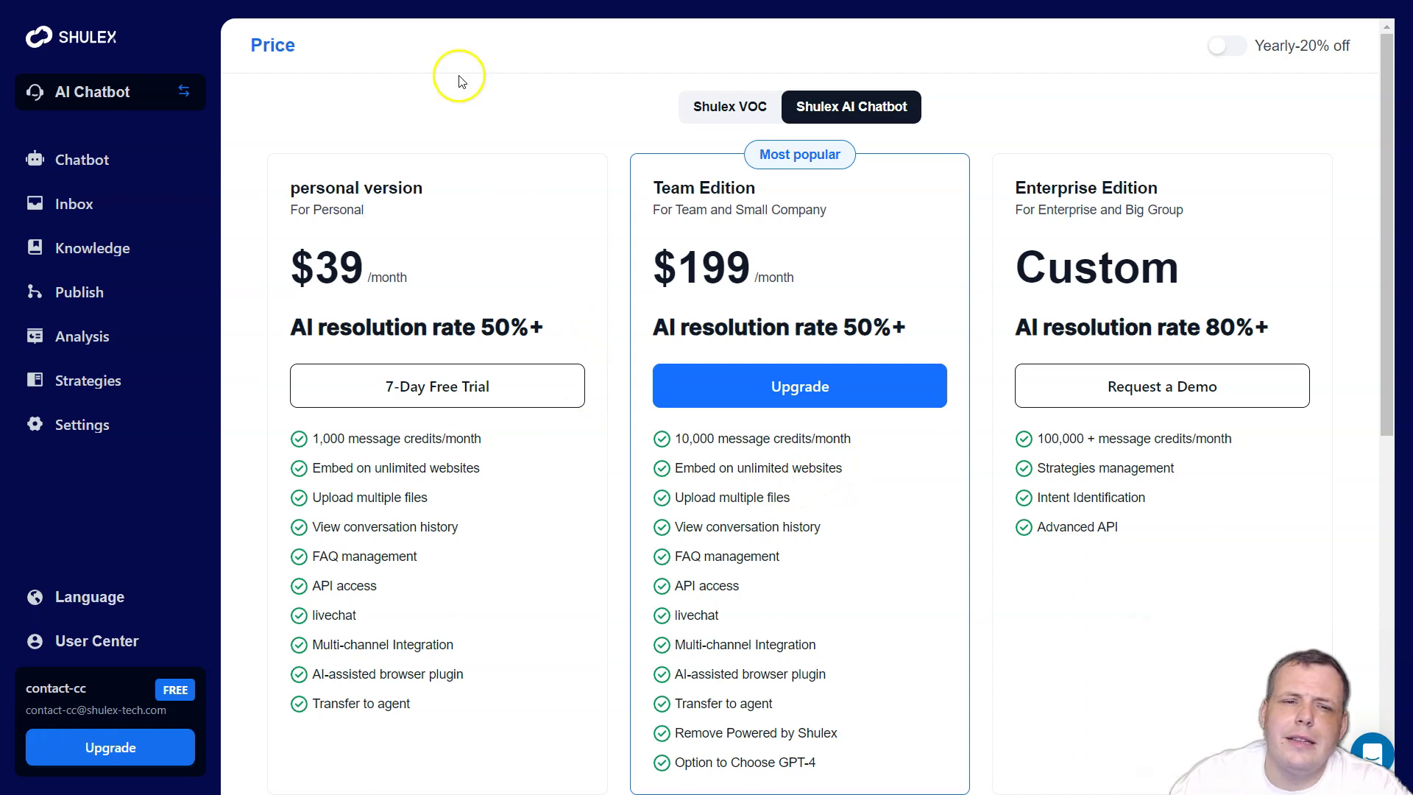
{"action": "scroll", "coordinate": [786, 487], "scroll_direction": "down", "scroll_amount": 3}
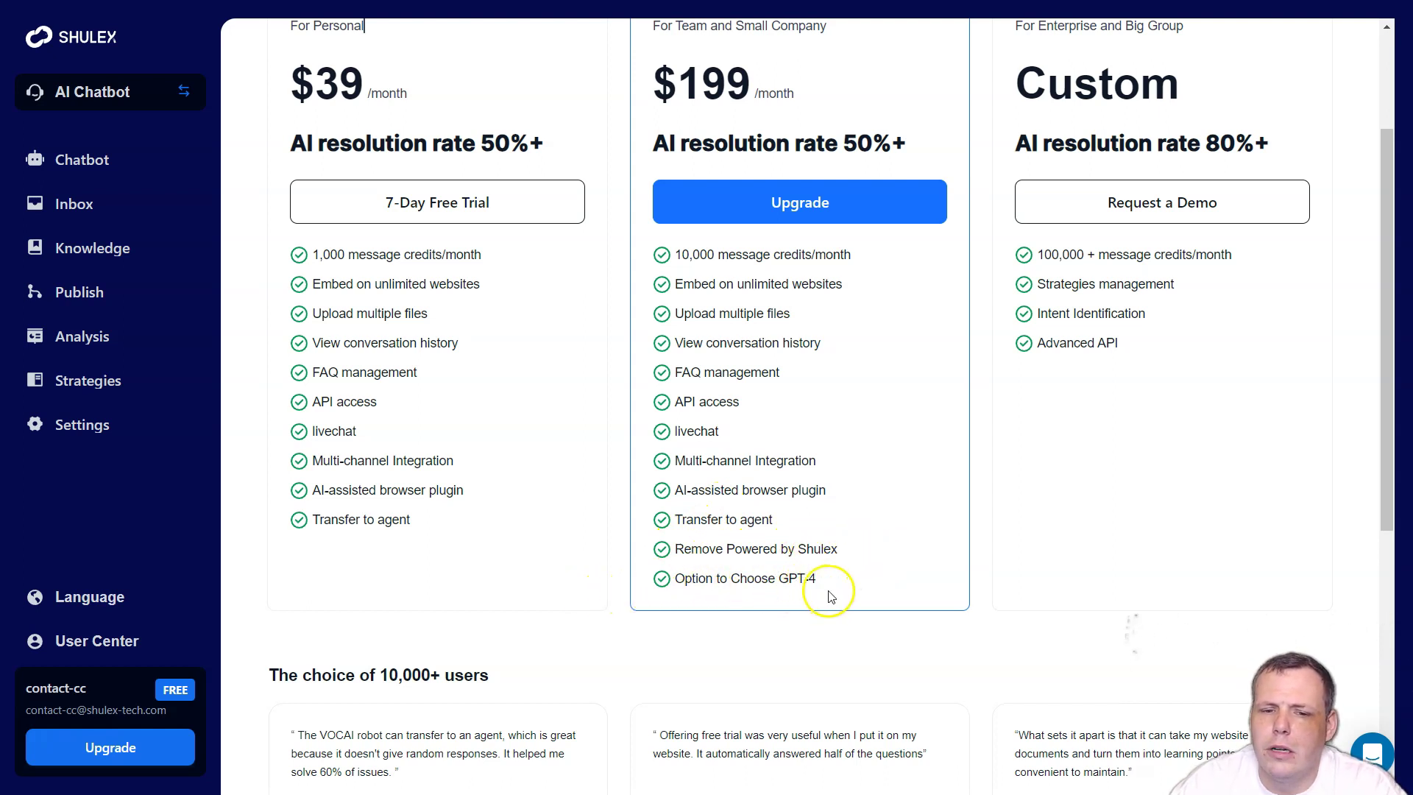
{"action": "scroll", "coordinate": [766, 412], "scroll_direction": "up", "scroll_amount": 1}
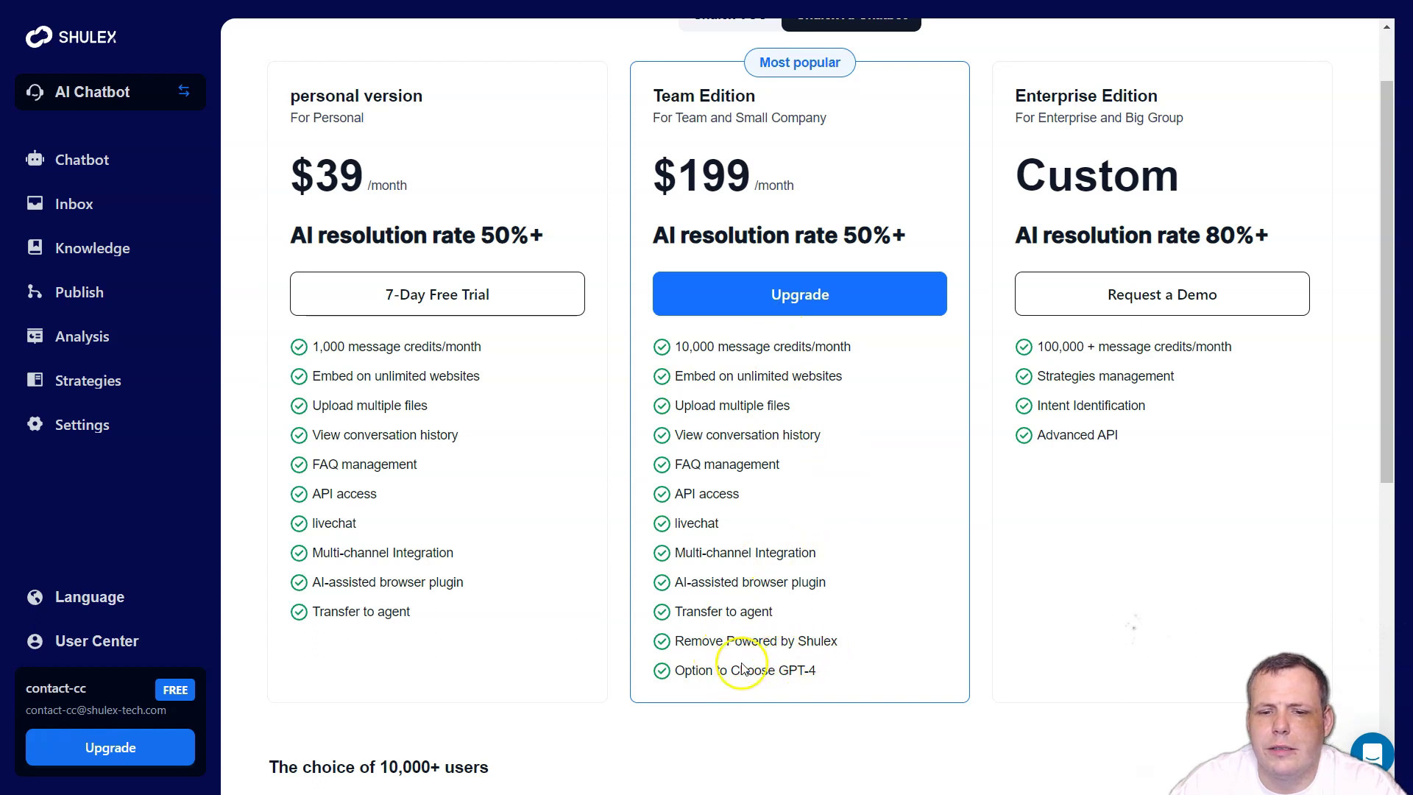
{"action": "left_click", "coordinate": [1109, 189]}
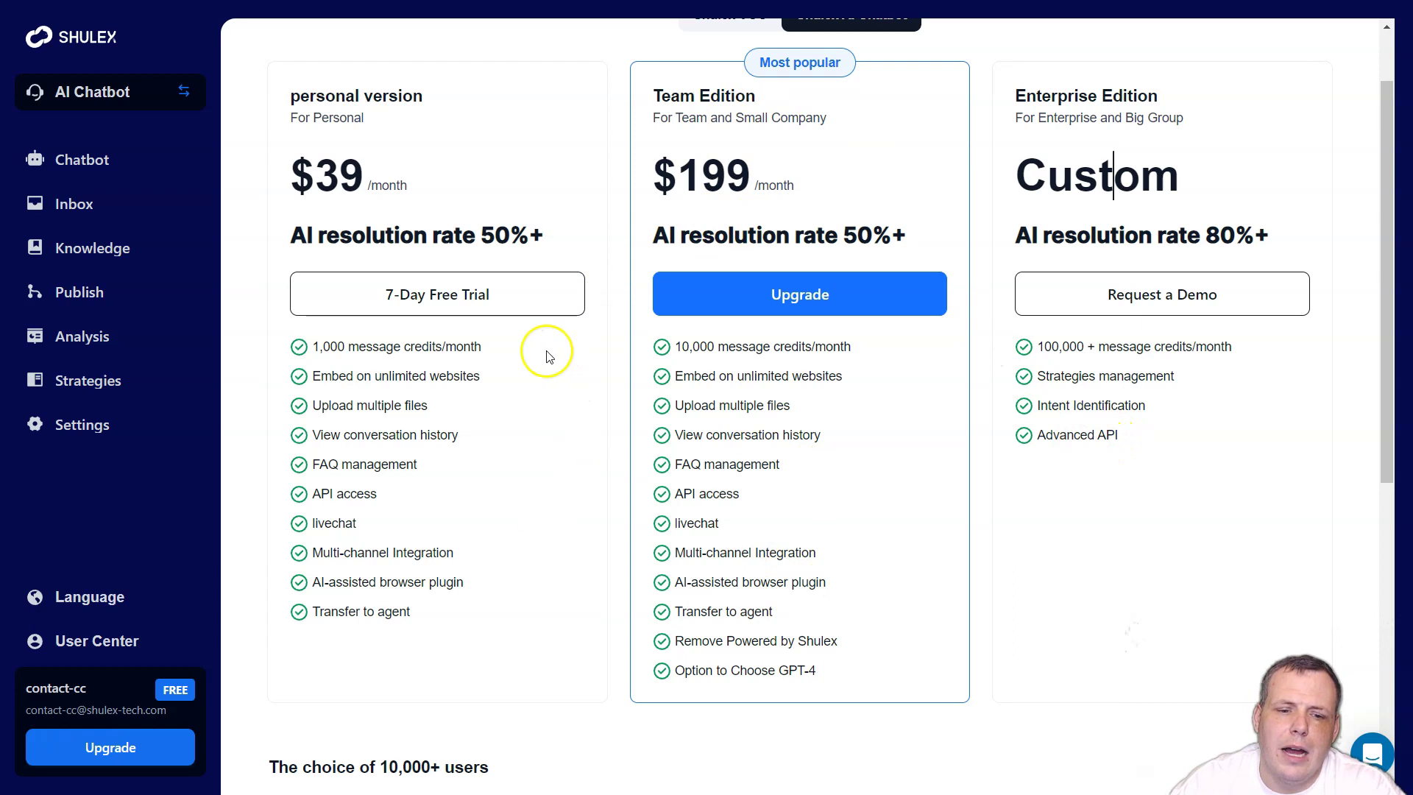
{"action": "scroll", "coordinate": [516, 383], "scroll_direction": "down", "scroll_amount": 3}
{"action": "scroll", "coordinate": [516, 382], "scroll_direction": "down", "scroll_amount": 3}
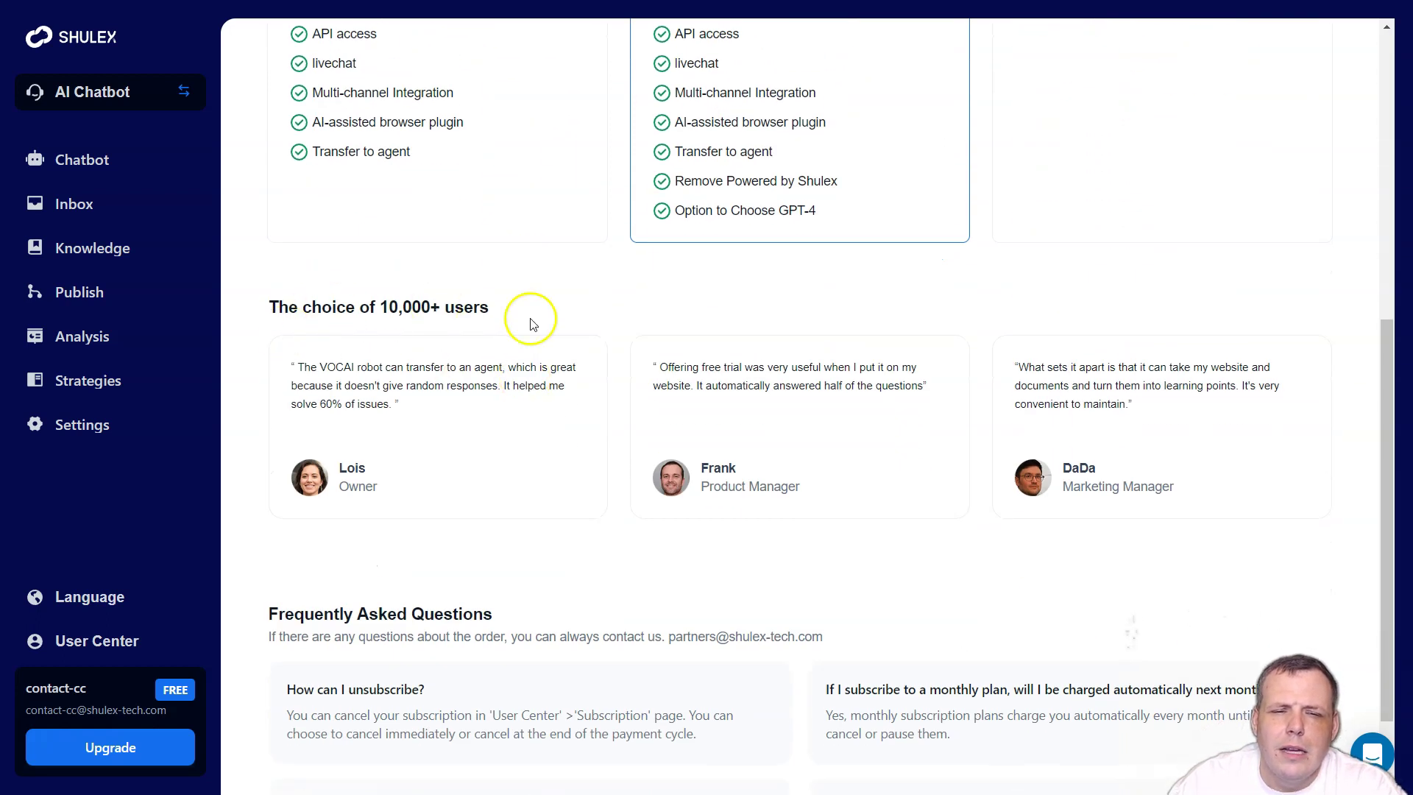
{"action": "scroll", "coordinate": [536, 322], "scroll_direction": "down", "scroll_amount": 2}
{"action": "scroll", "coordinate": [567, 306], "scroll_direction": "up", "scroll_amount": 8}
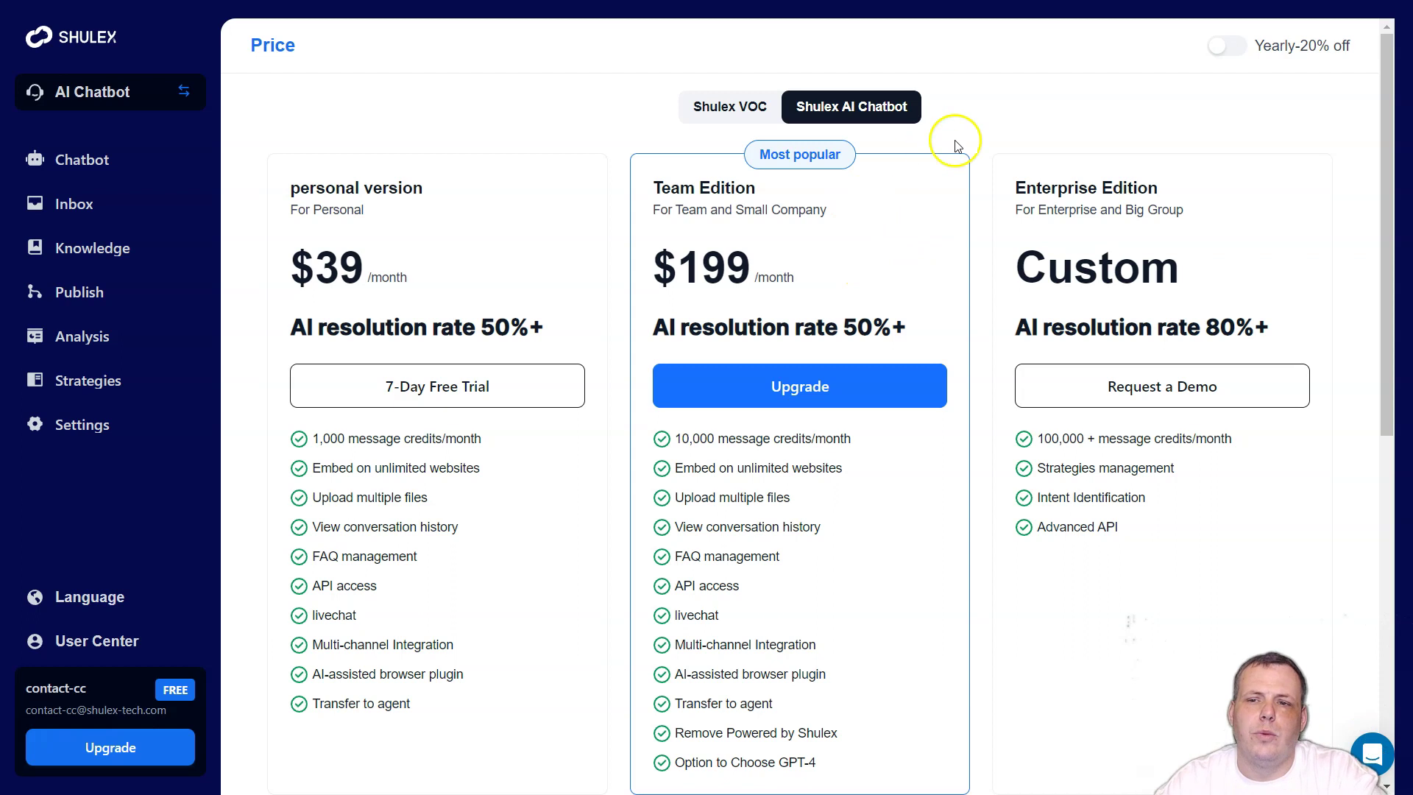
Step: Toggle yearly billing on and off, ending on monthly prices: personal $39, Team $199
{"action": "left_click", "coordinate": [1223, 47]}
{"action": "left_click", "coordinate": [1223, 47]}
{"action": "left_click", "coordinate": [1225, 47]}
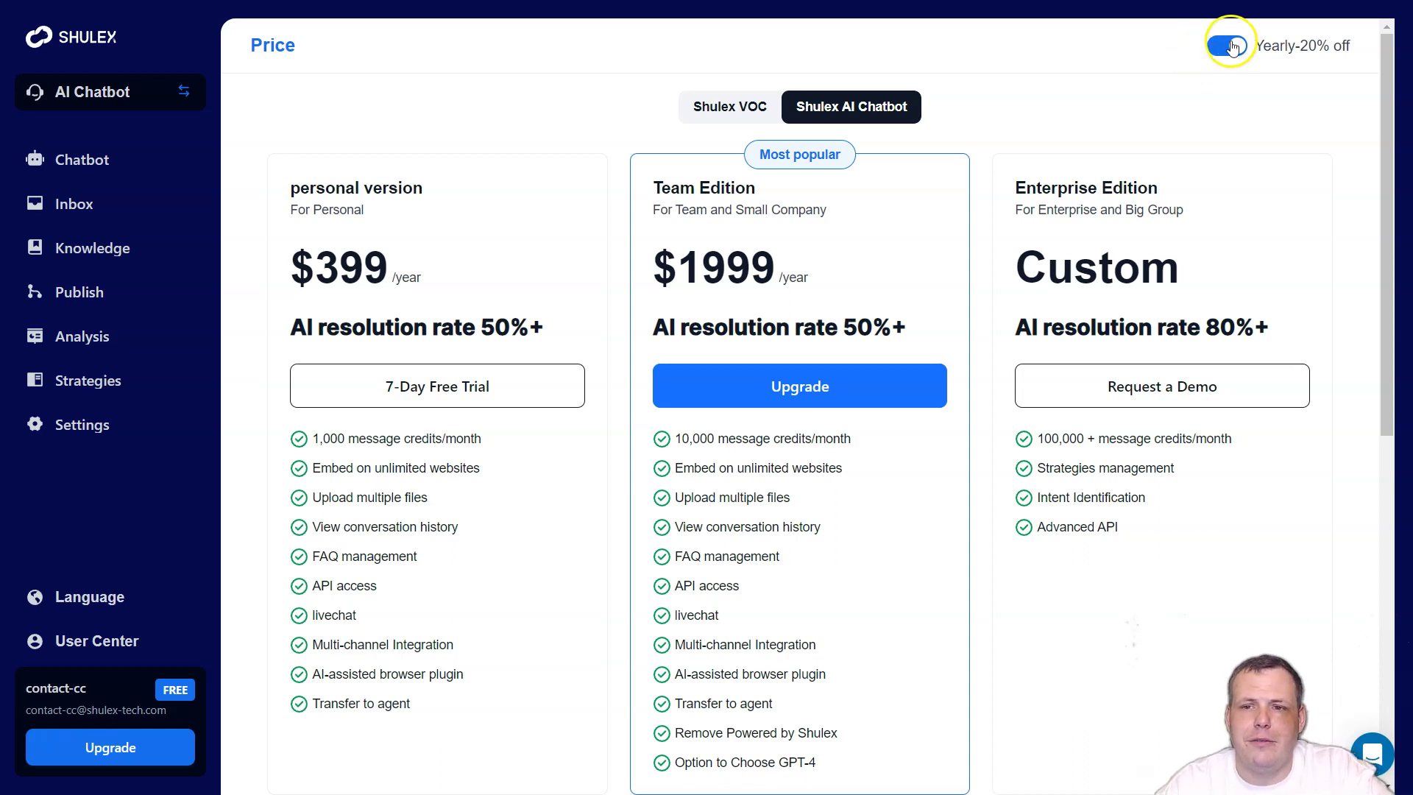
{"action": "left_click", "coordinate": [1231, 46]}
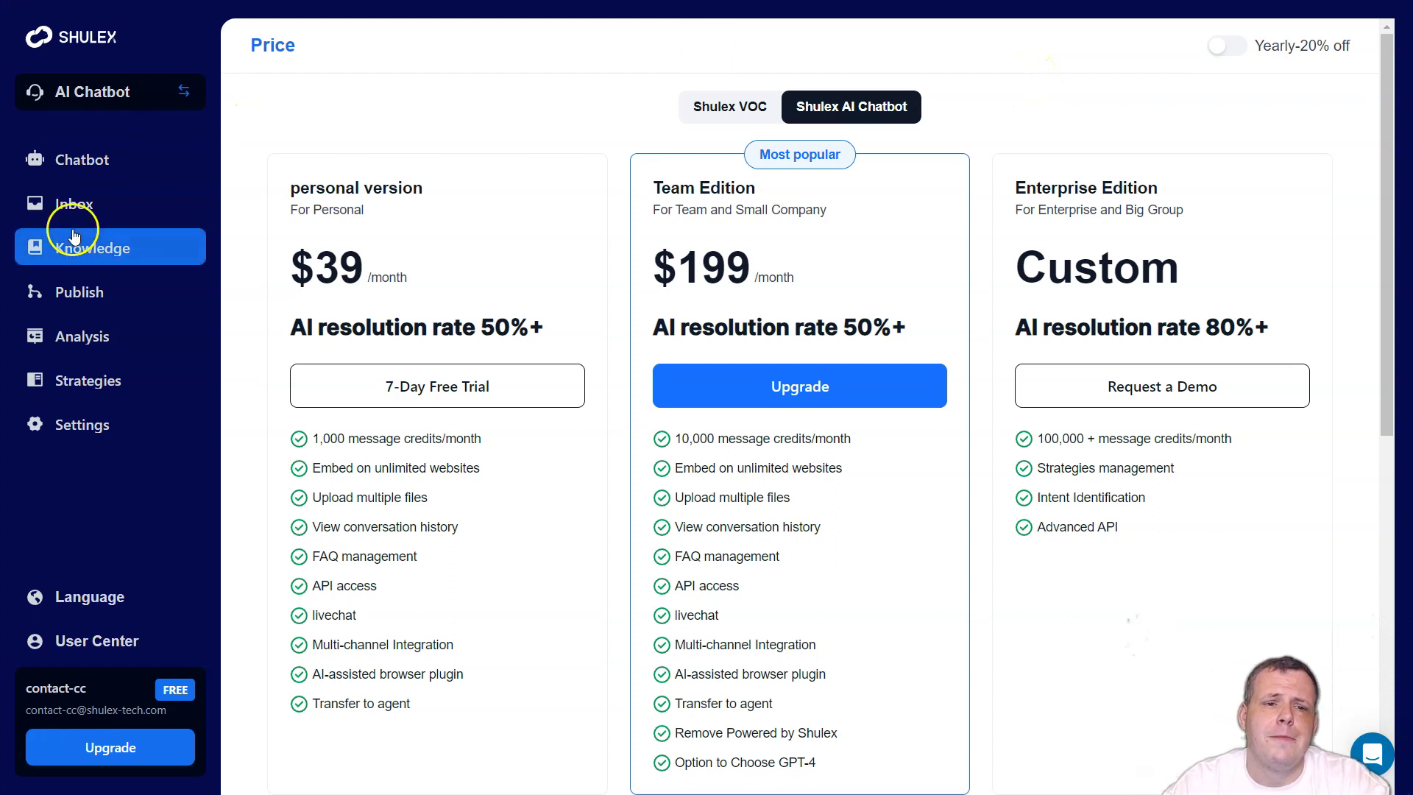
{"action": "mouse_move", "coordinate": [191, 107]}
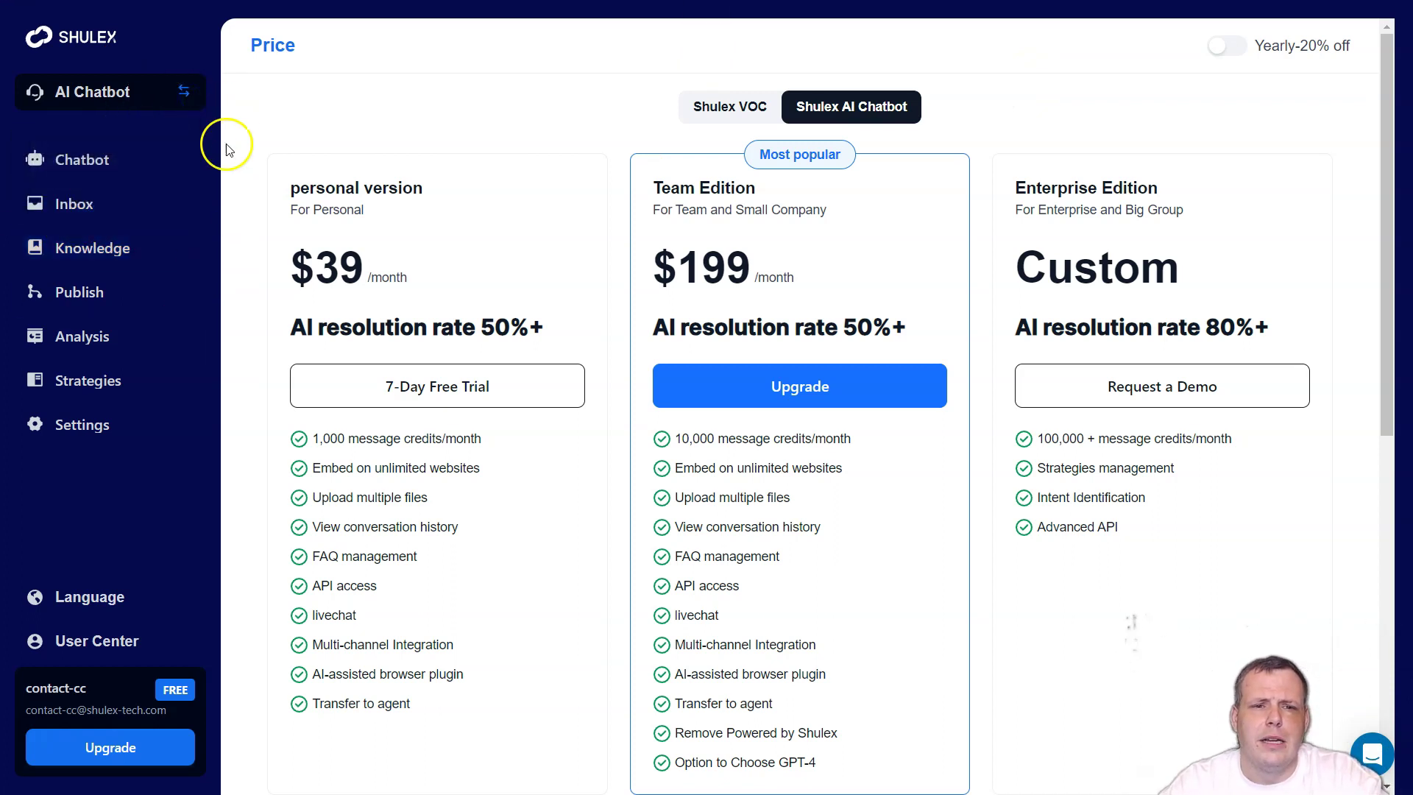
Step: Switch to the VOC workspace and scroll through the Consumer Insight report cards
{"action": "left_click", "coordinate": [189, 103]}
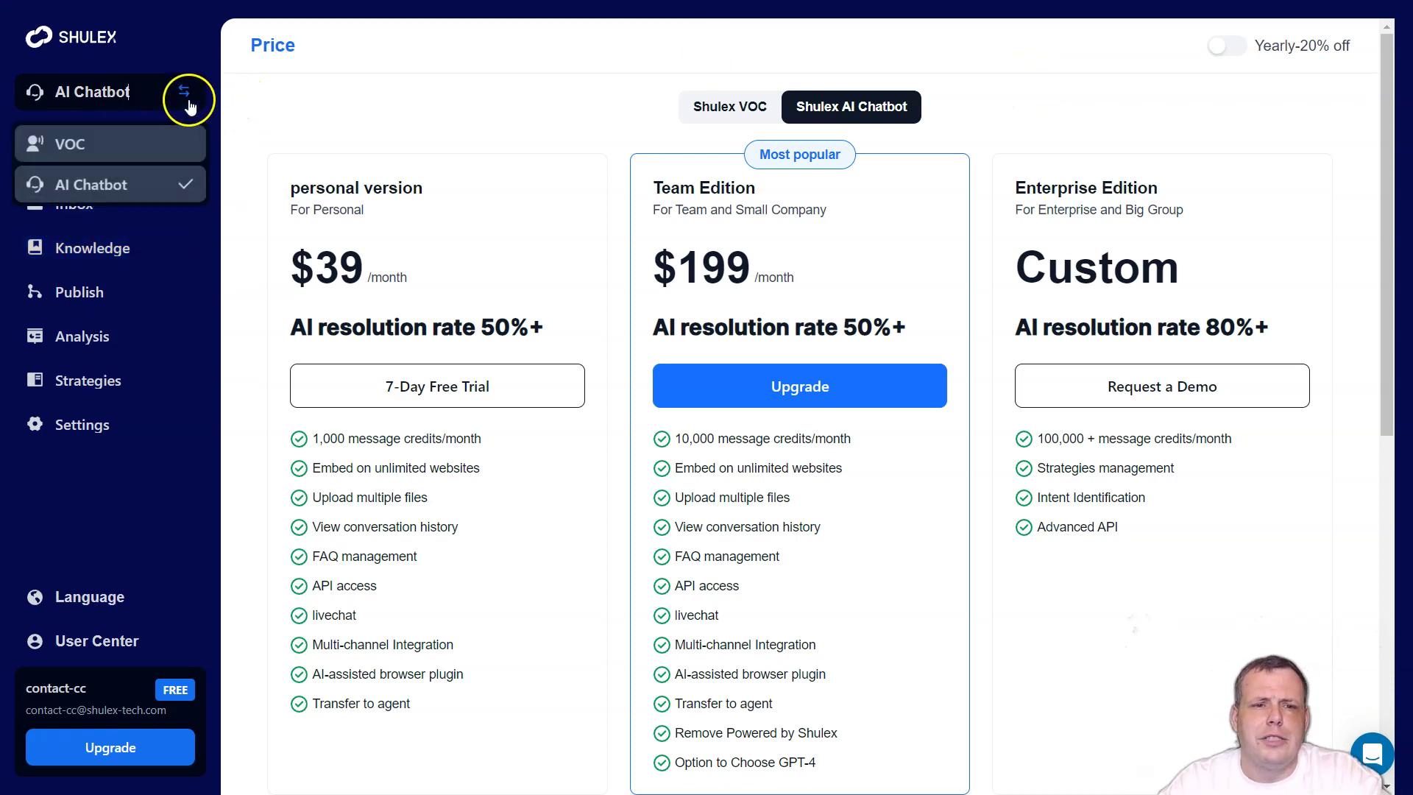
{"action": "left_click", "coordinate": [83, 146]}
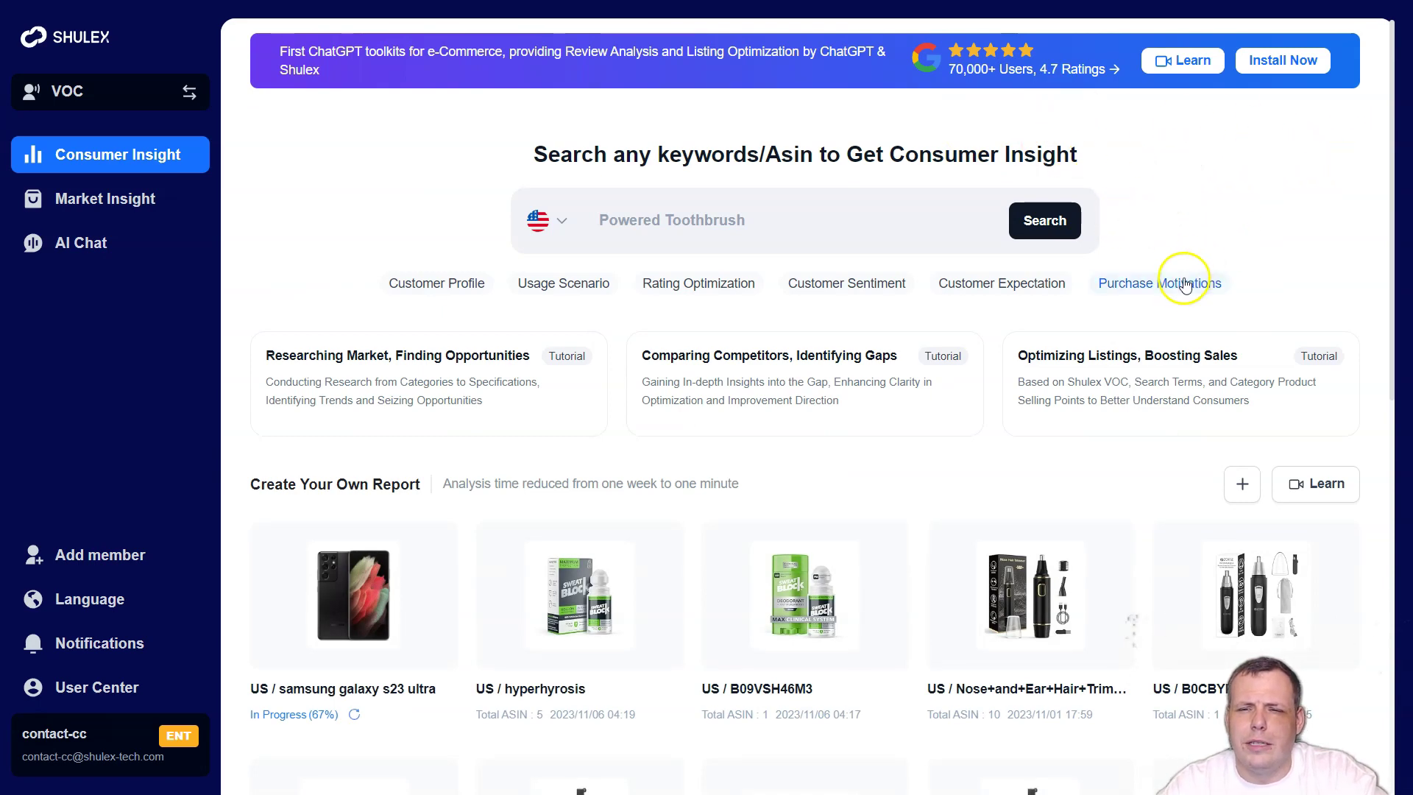
{"action": "scroll", "coordinate": [1340, 262], "scroll_direction": "down", "scroll_amount": 15}
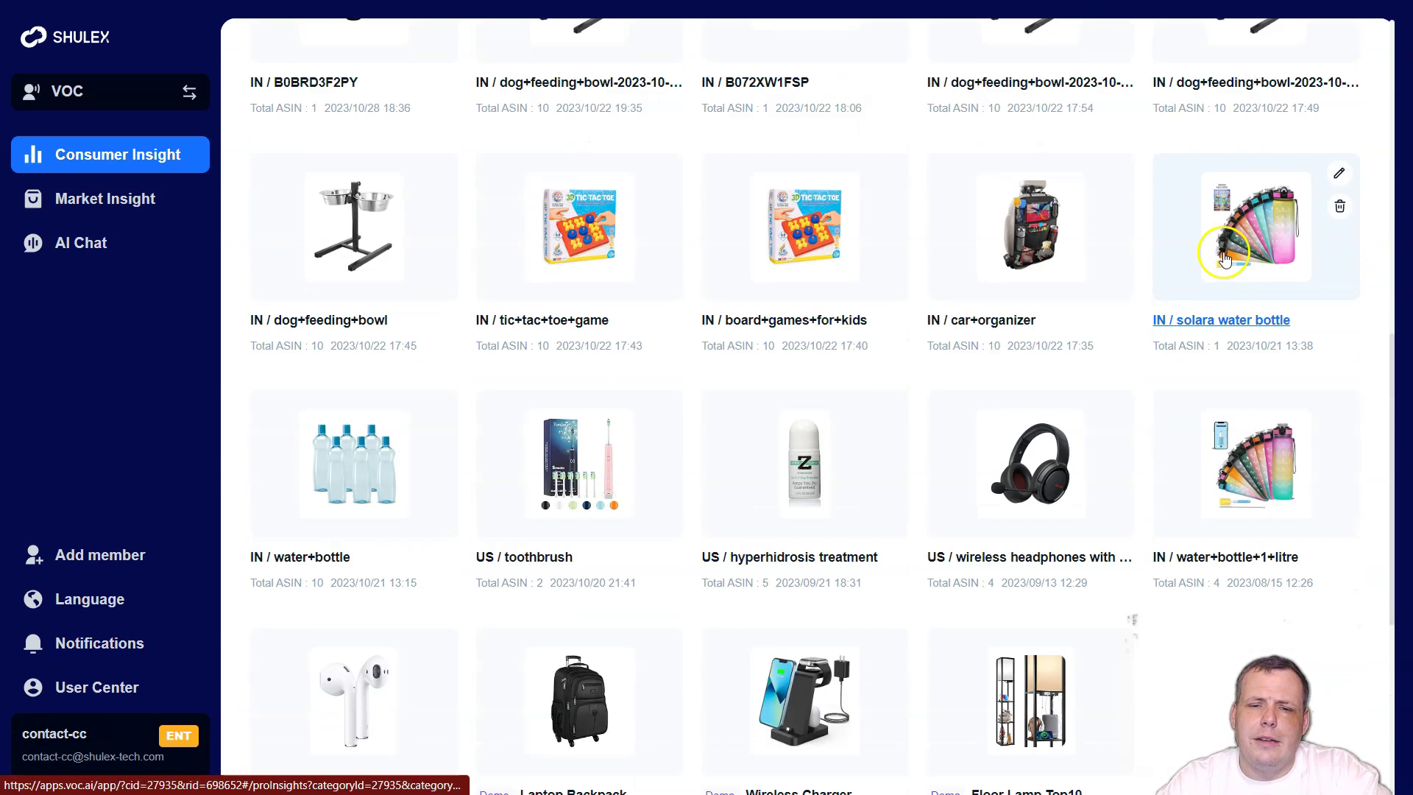
{"action": "scroll", "coordinate": [814, 338], "scroll_direction": "down", "scroll_amount": 10}
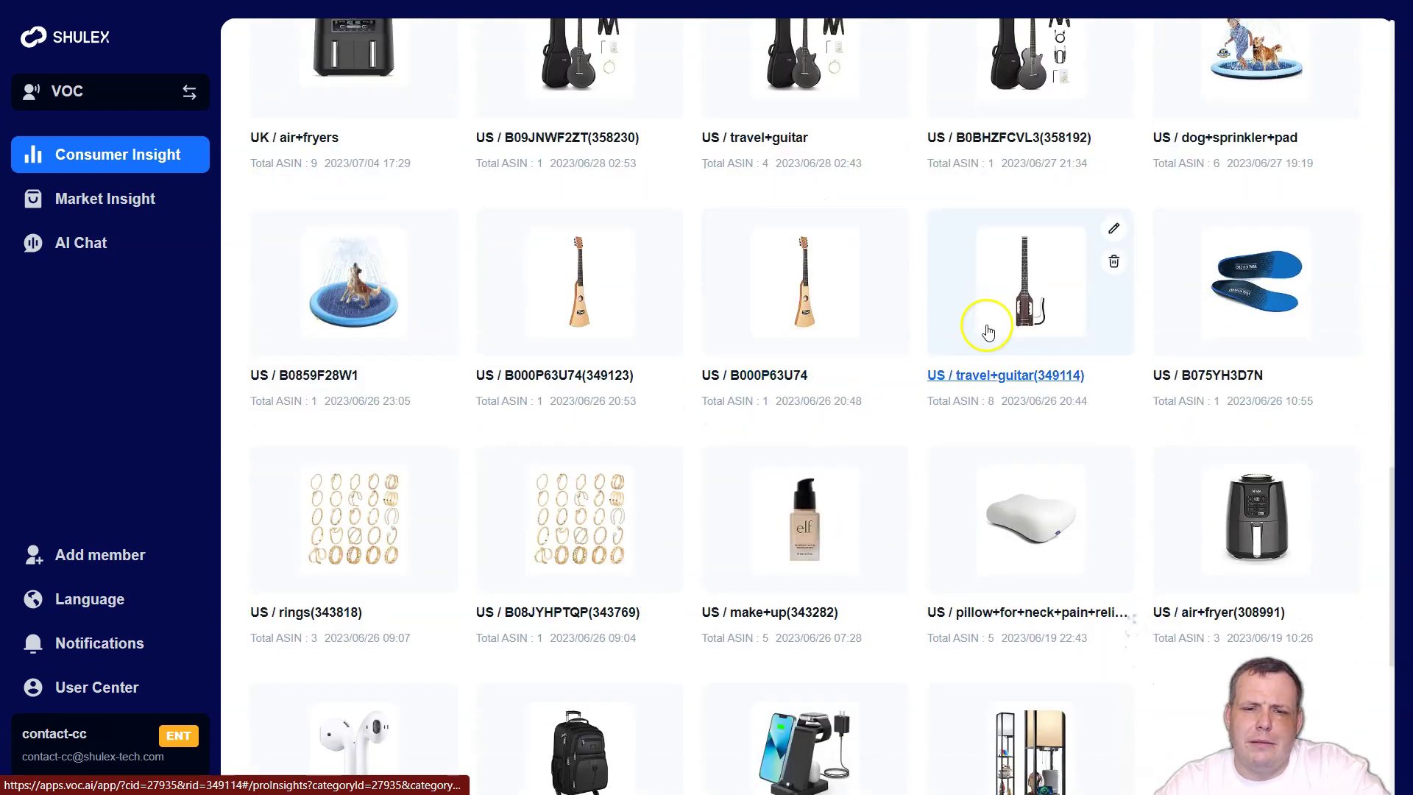
{"action": "scroll", "coordinate": [906, 413], "scroll_direction": "down", "scroll_amount": 5}
{"action": "scroll", "coordinate": [866, 426], "scroll_direction": "up", "scroll_amount": 20}
{"action": "scroll", "coordinate": [773, 456], "scroll_direction": "up", "scroll_amount": 5}
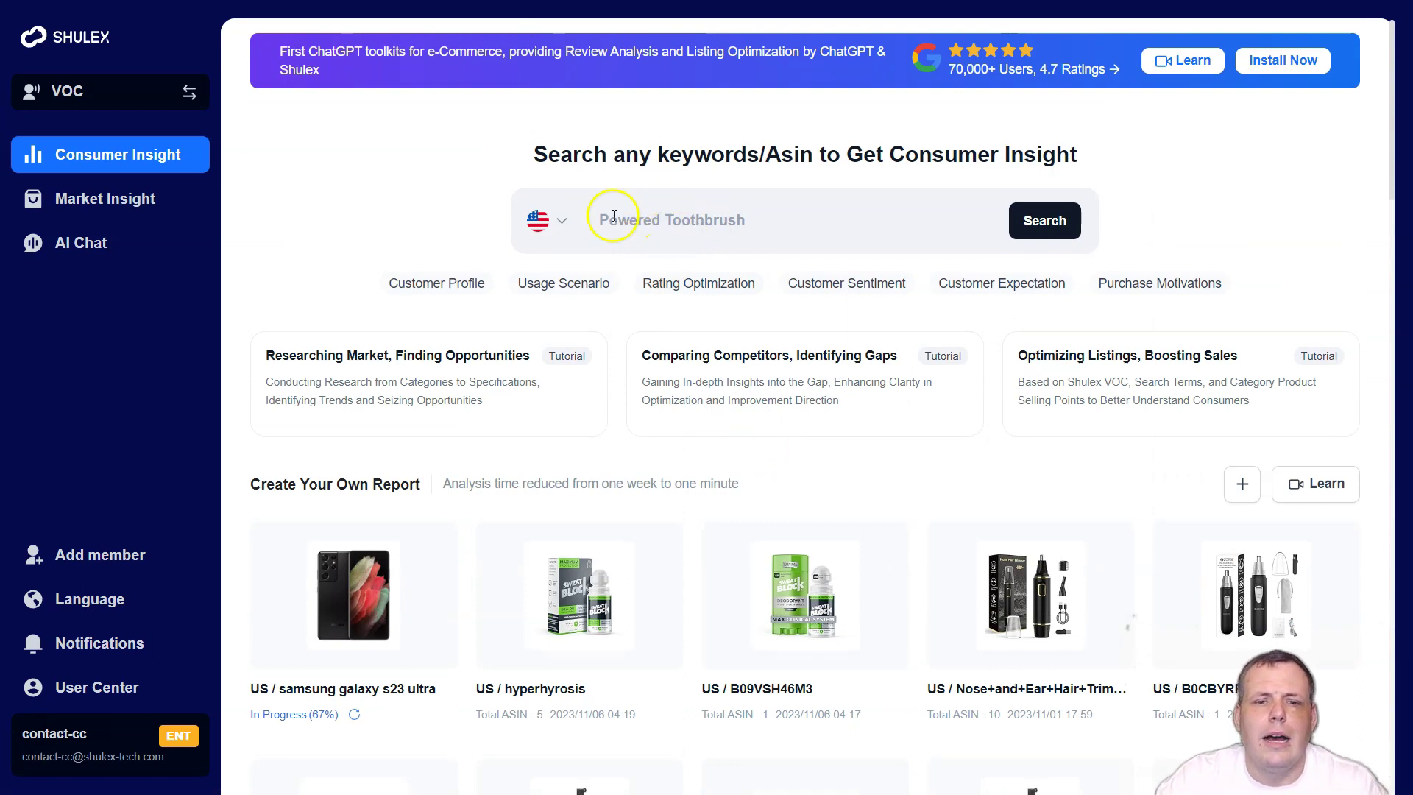
Step: Open the Usage Scenario report, jump to Customer Expectations, and play then close the tutorial video
{"action": "left_click", "coordinate": [577, 292]}
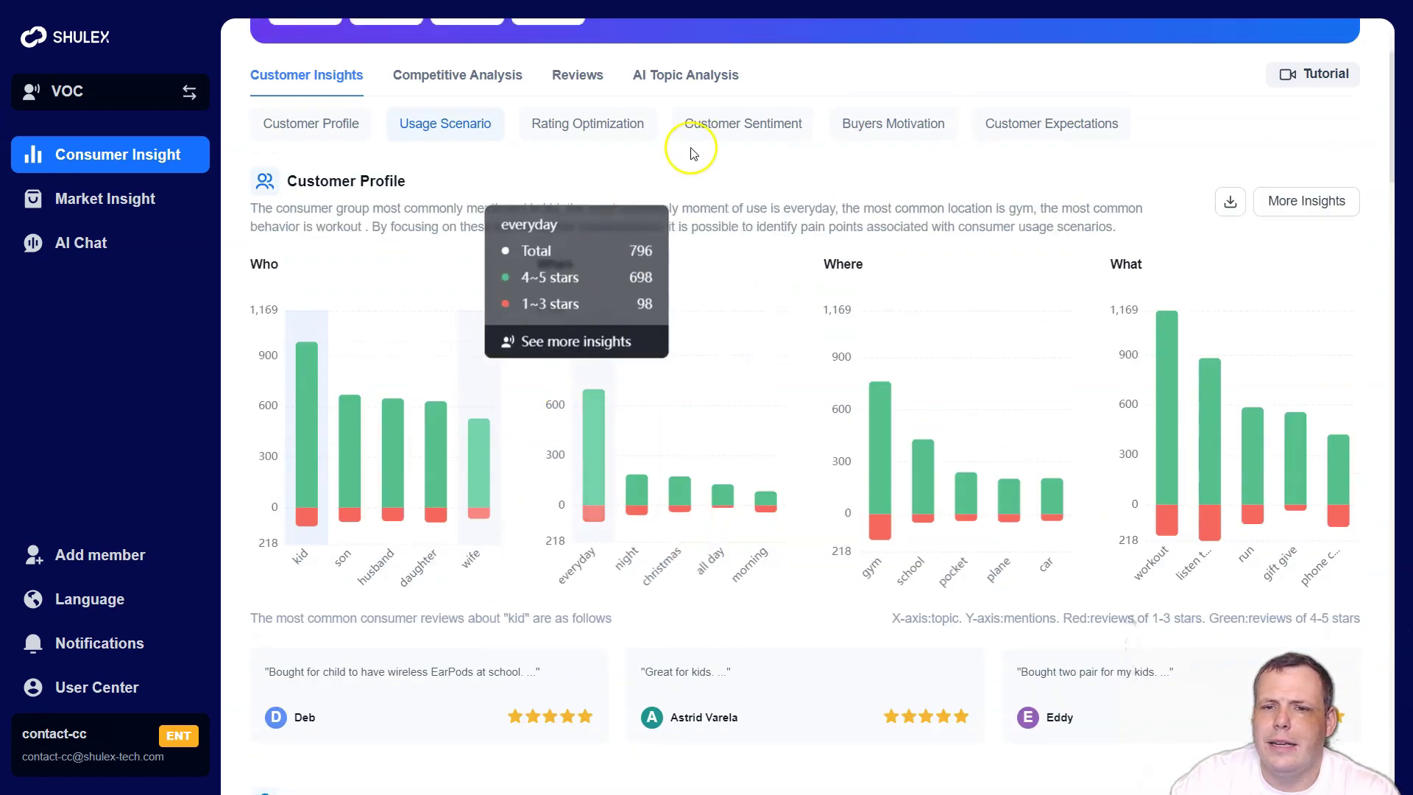
{"action": "left_click", "coordinate": [1071, 103]}
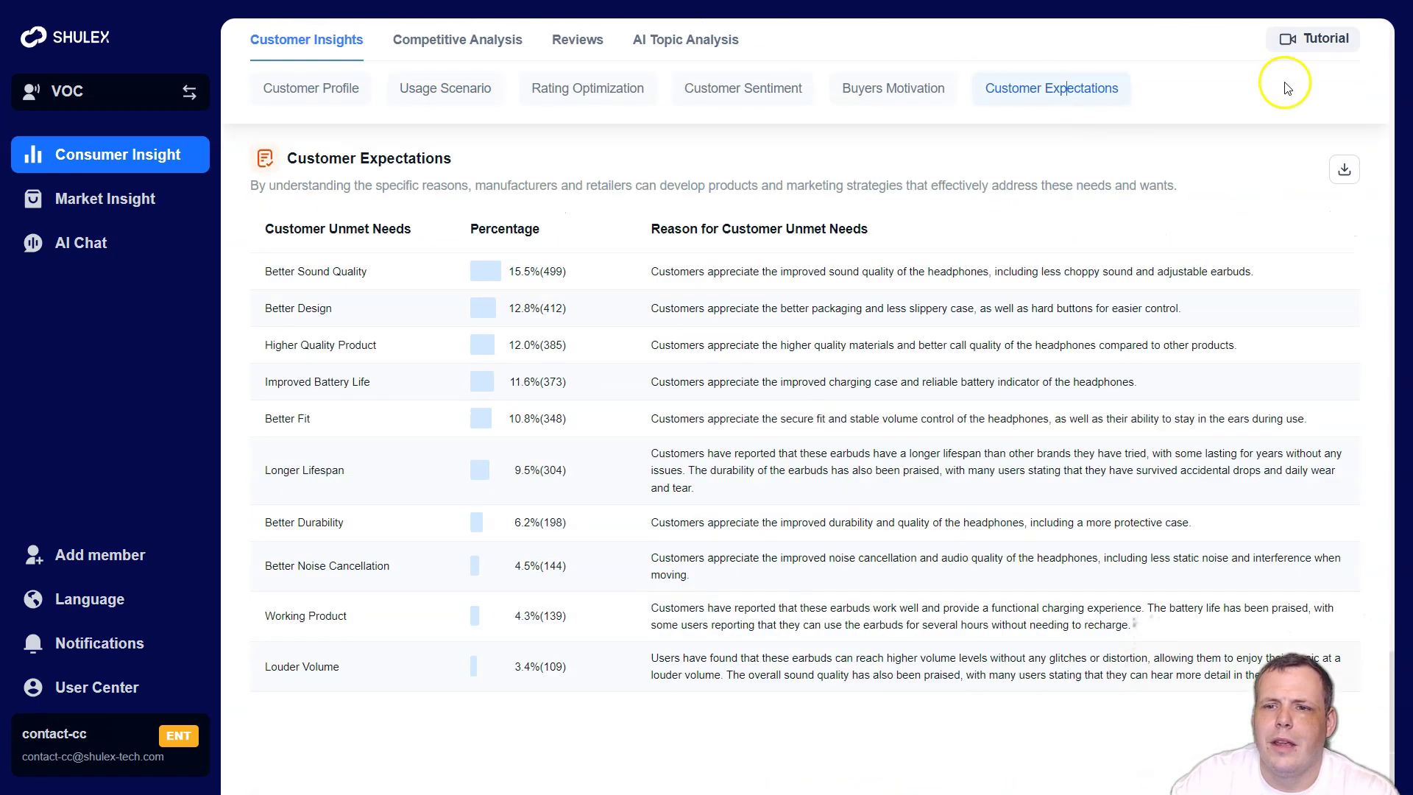
{"action": "scroll", "coordinate": [887, 177], "scroll_direction": "up", "scroll_amount": 20}
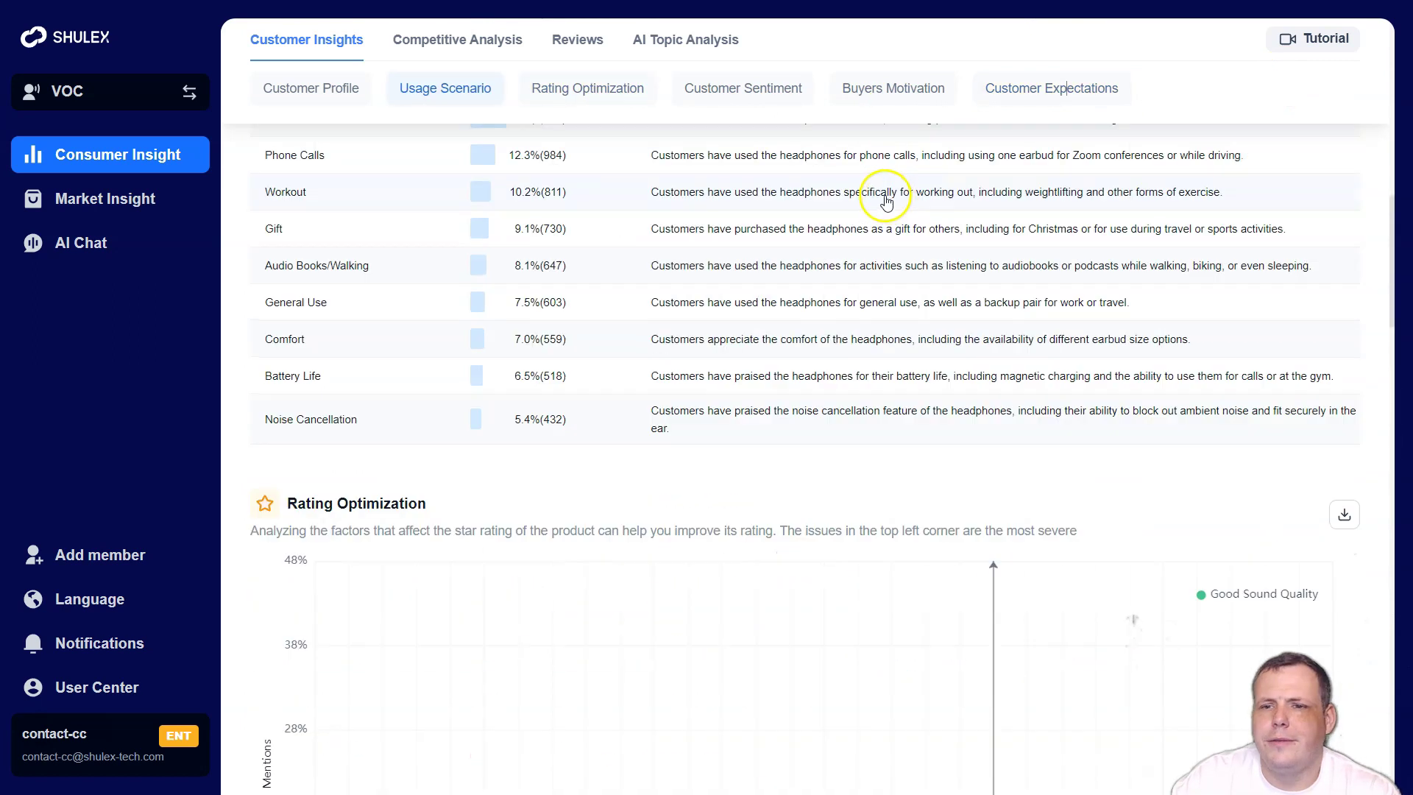
{"action": "left_click", "coordinate": [1337, 258]}
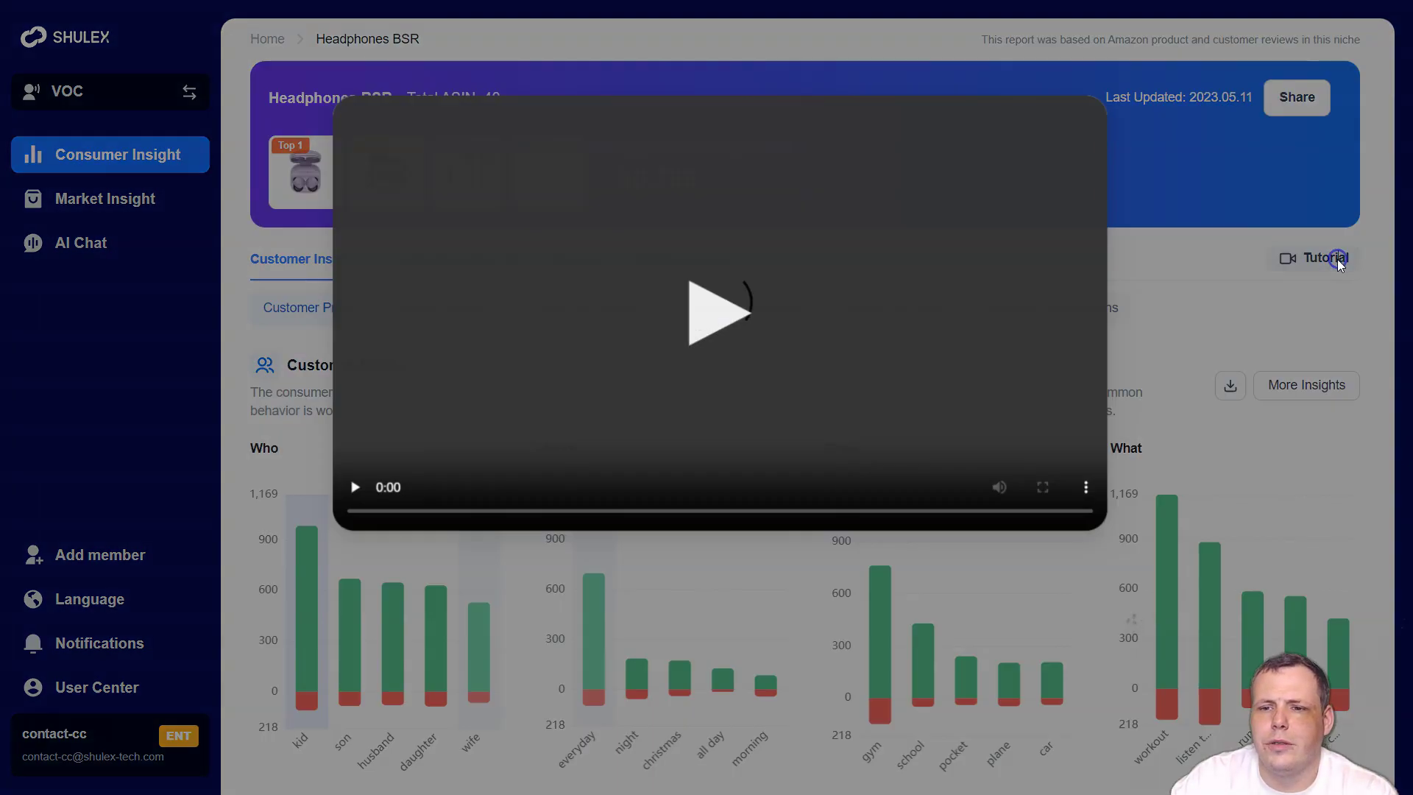
{"action": "left_click", "coordinate": [966, 416]}
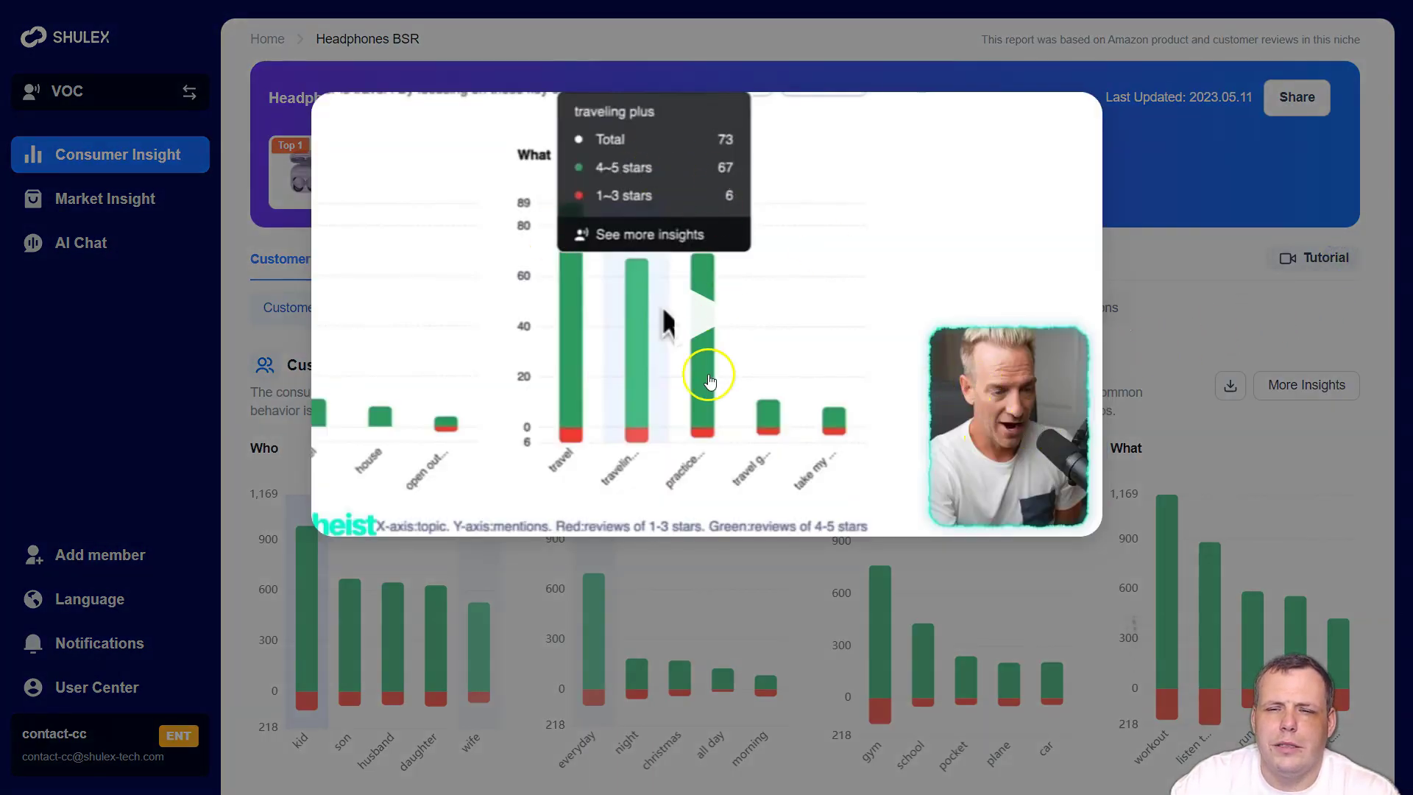
{"action": "left_click", "coordinate": [1228, 350]}
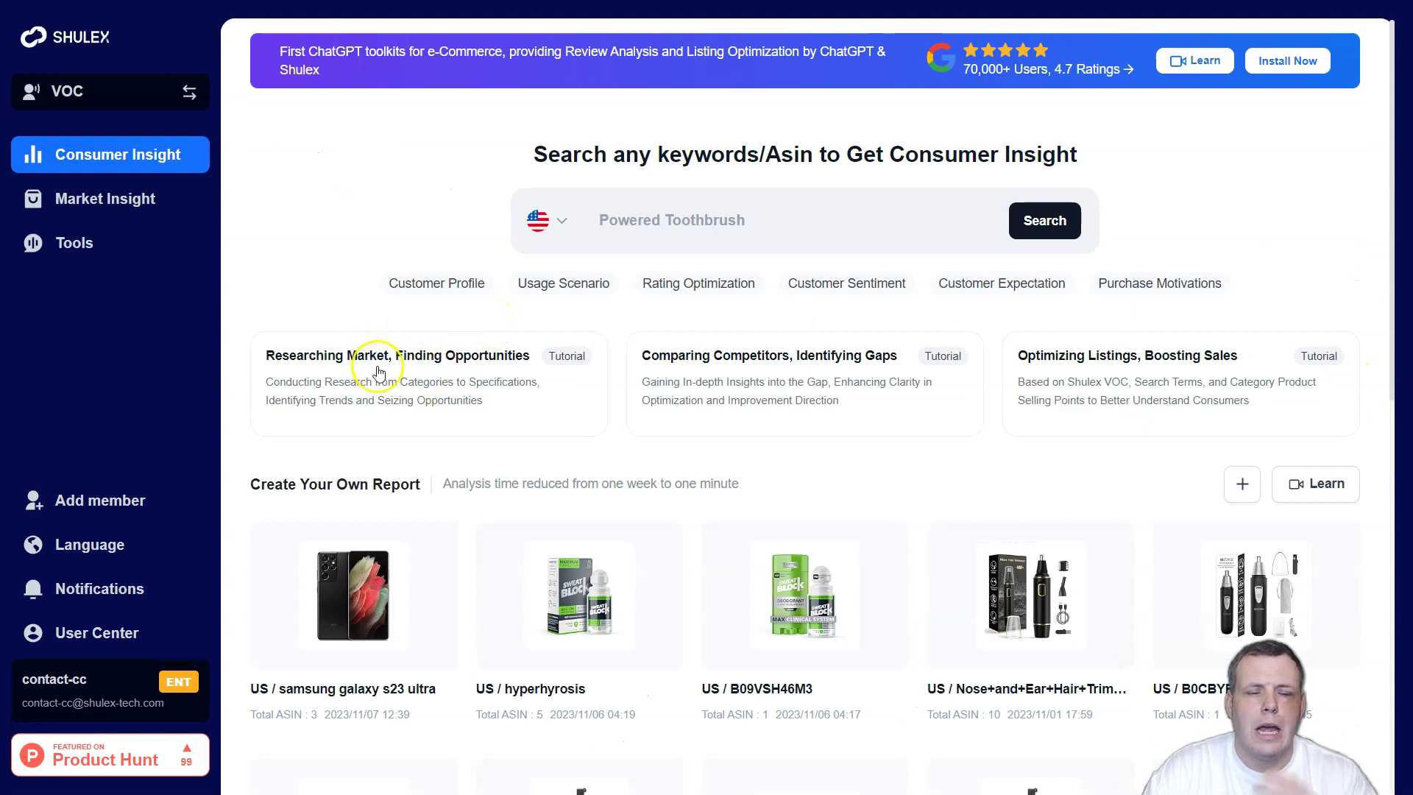
Step: Switch back to the AI Chatbot workspace and open its Publish channels page
{"action": "left_click", "coordinate": [147, 95]}
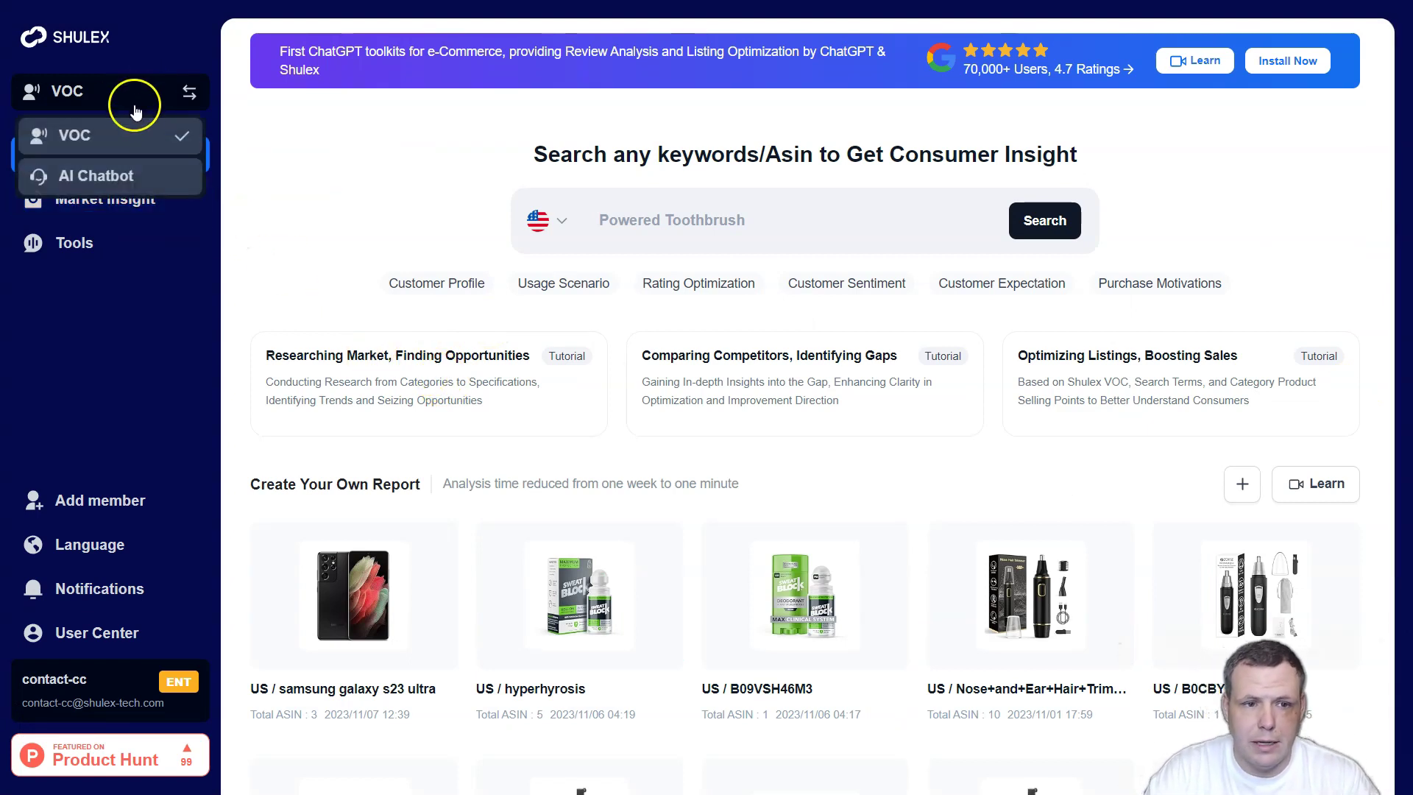
{"action": "left_click", "coordinate": [103, 177]}
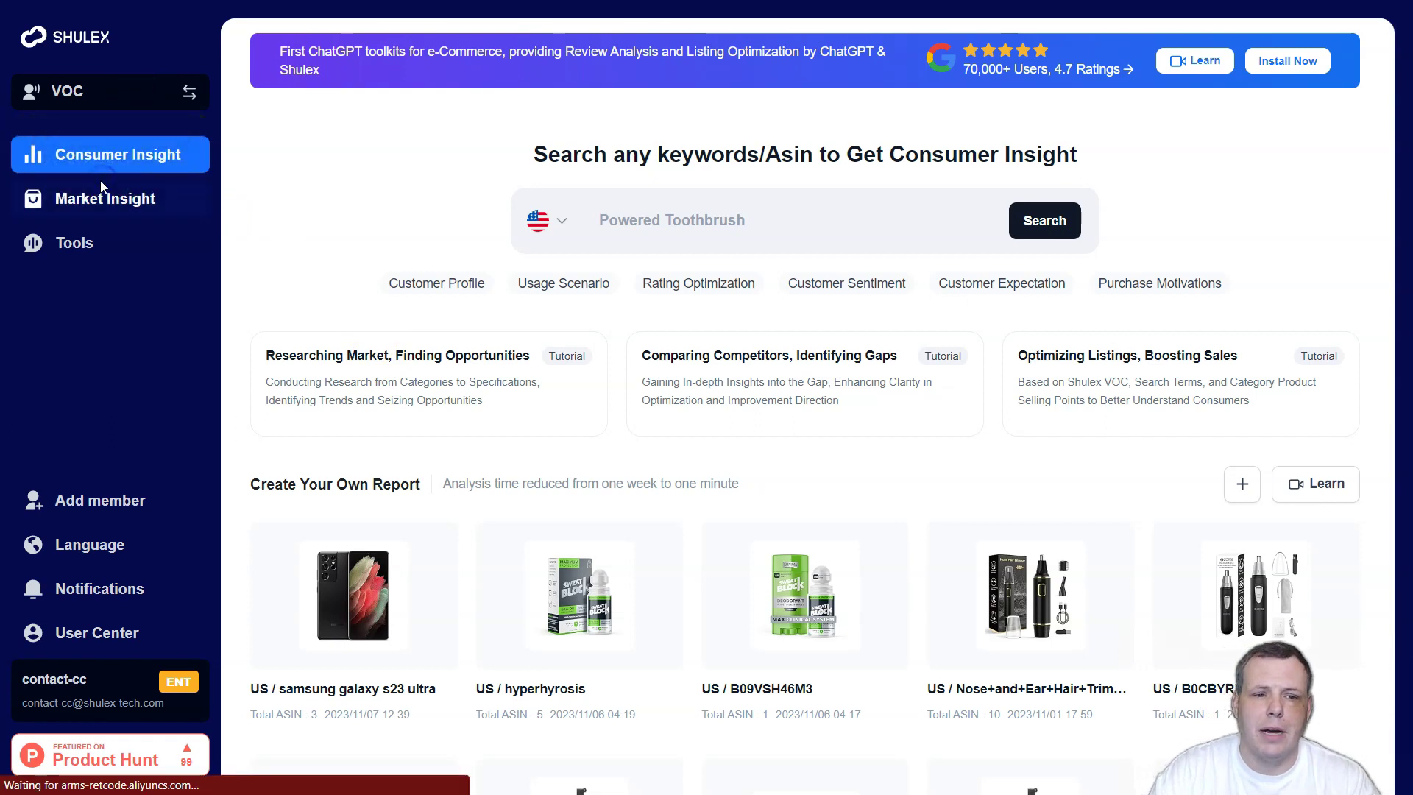
{"action": "left_click", "coordinate": [188, 195]}
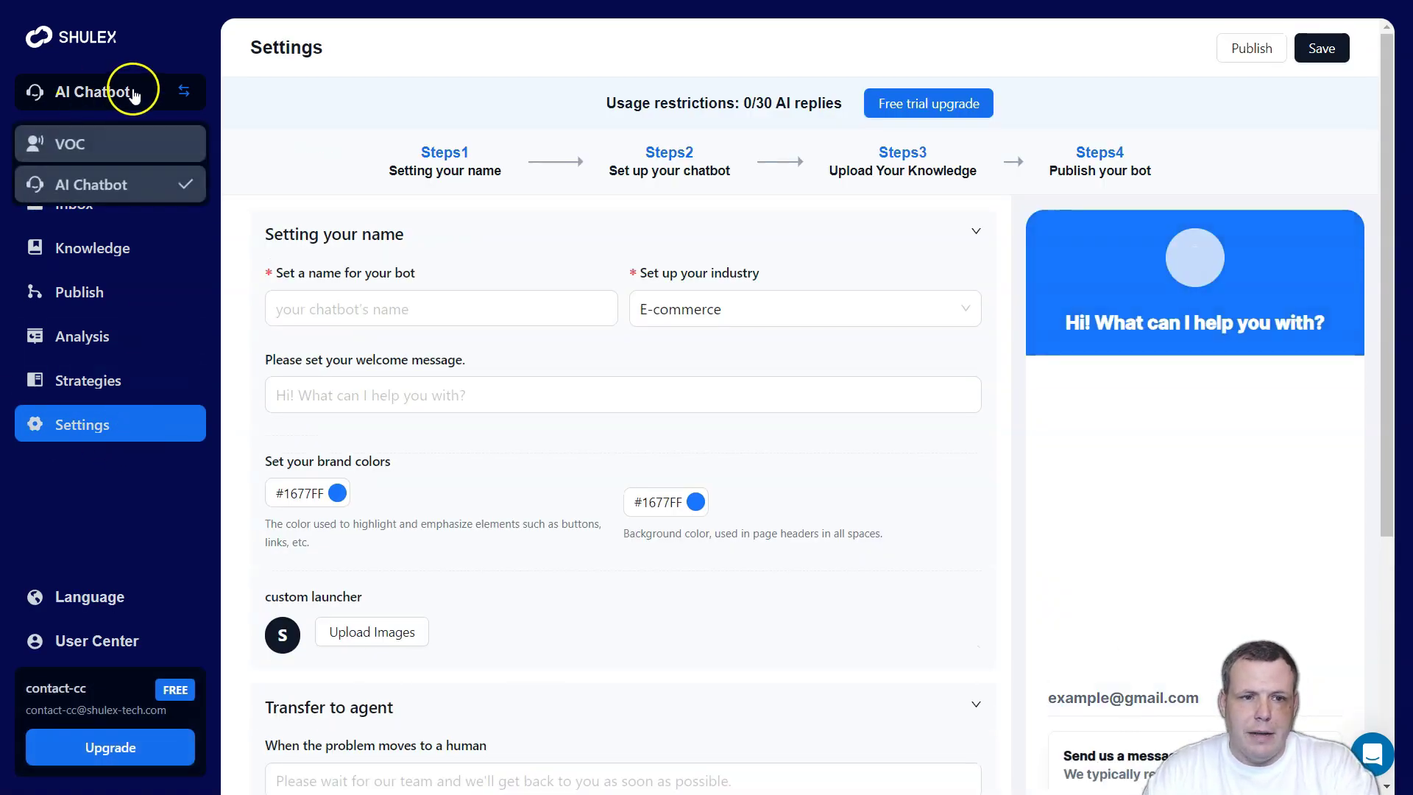
{"action": "left_click", "coordinate": [90, 305]}
{"action": "left_click", "coordinate": [89, 340]}
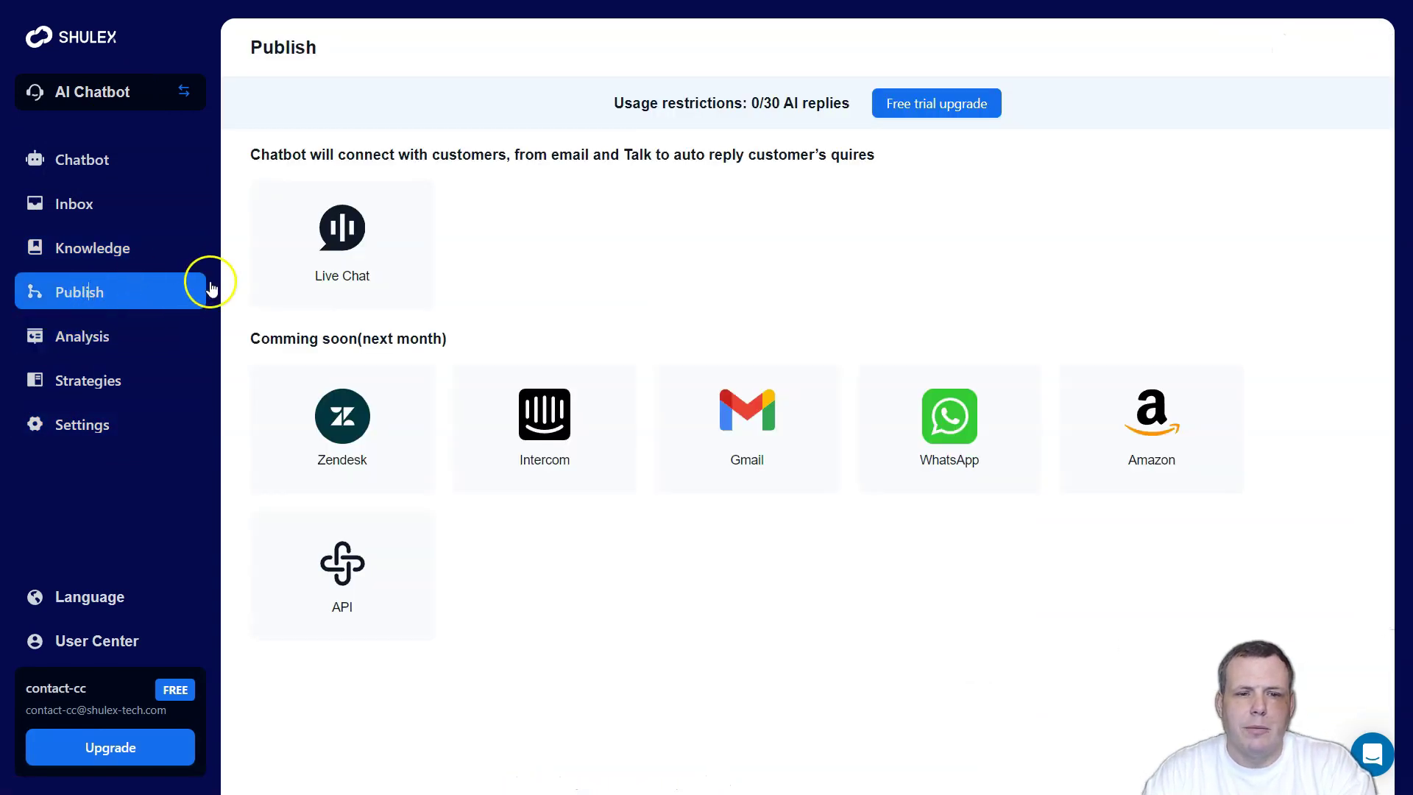
Step: Highlight the sentence about connecting with customers, then open the Live Chat channel
{"action": "left_click_drag", "start_coordinate": [249, 157], "coordinate": [536, 177]}
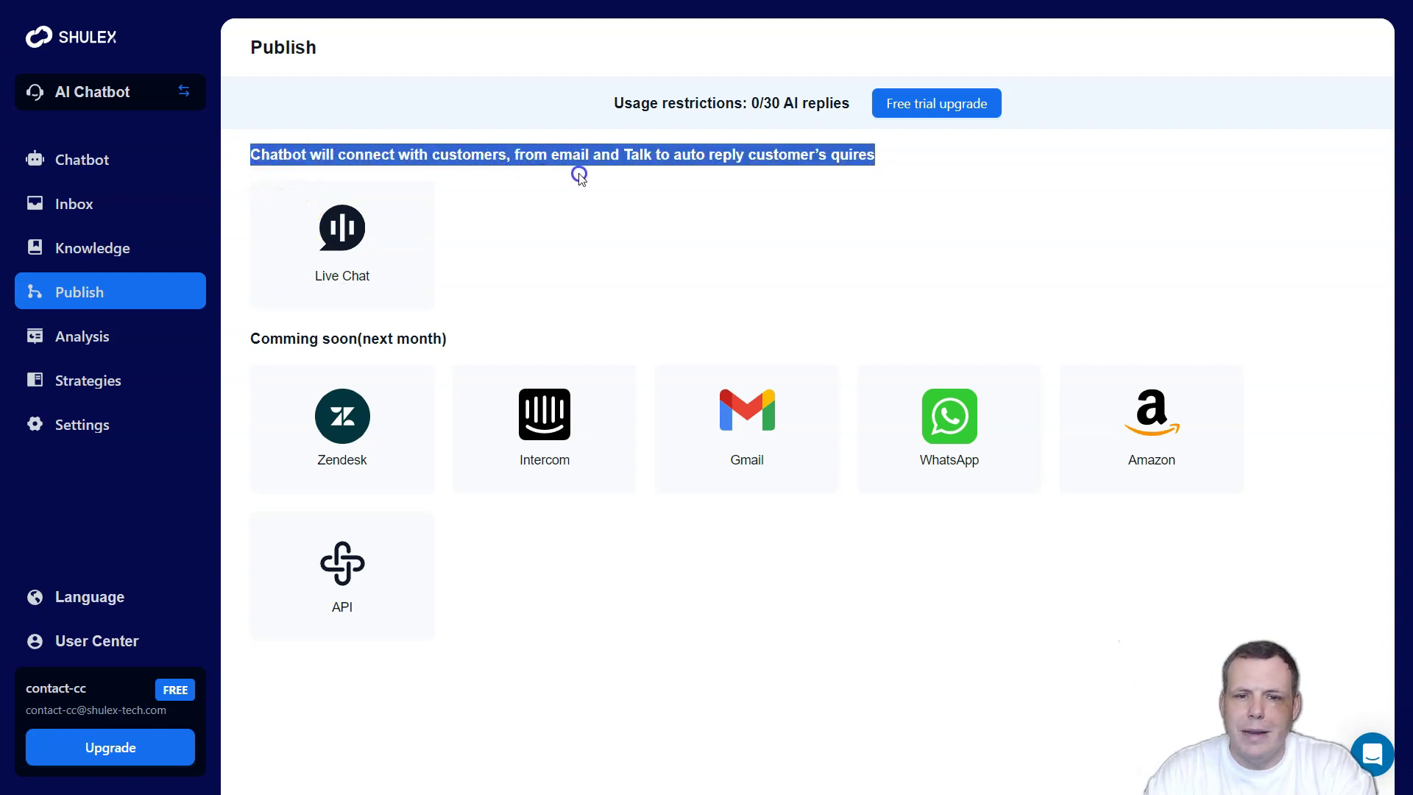
{"action": "left_click_drag", "start_coordinate": [665, 169], "coordinate": [785, 189]}
{"action": "left_click", "coordinate": [799, 176]}
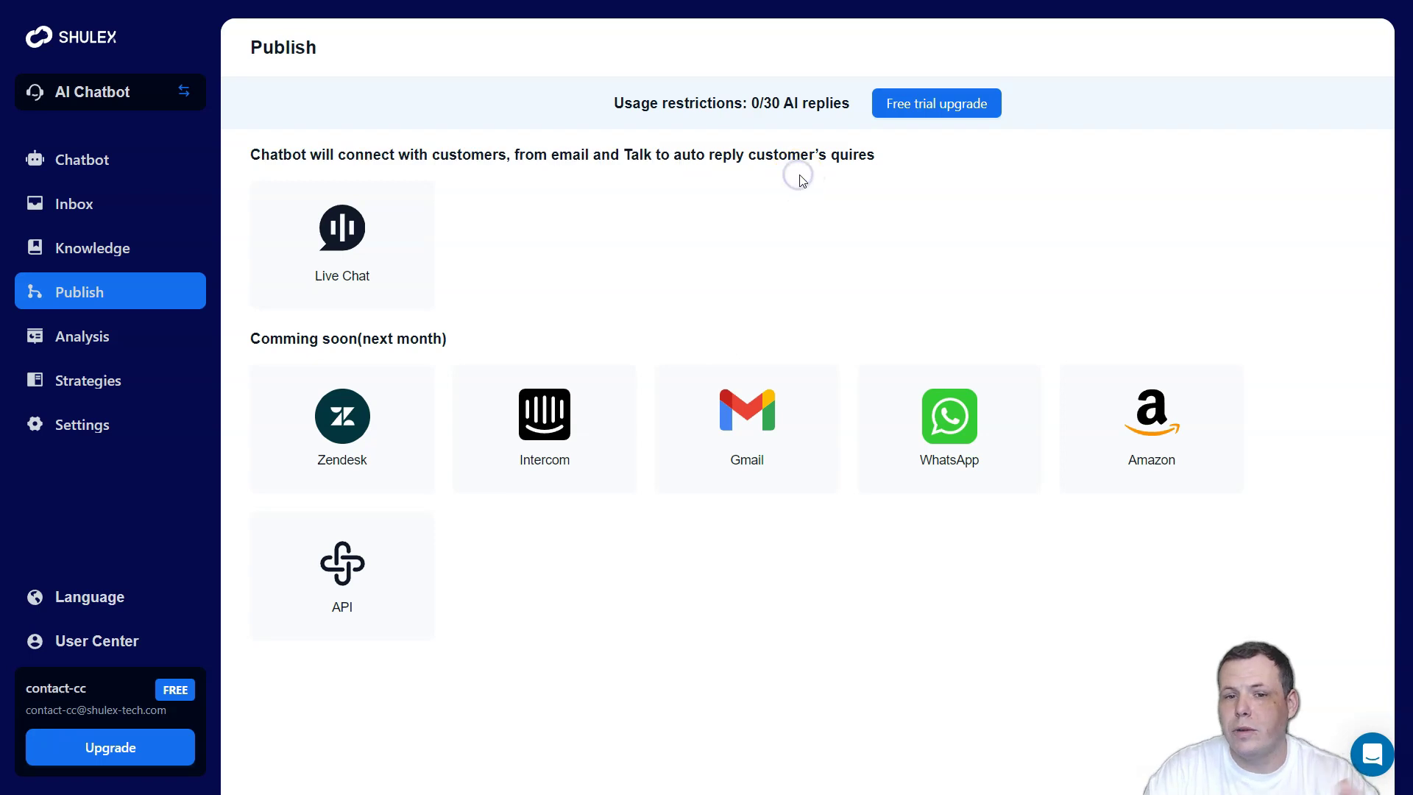
{"action": "left_click", "coordinate": [370, 259]}
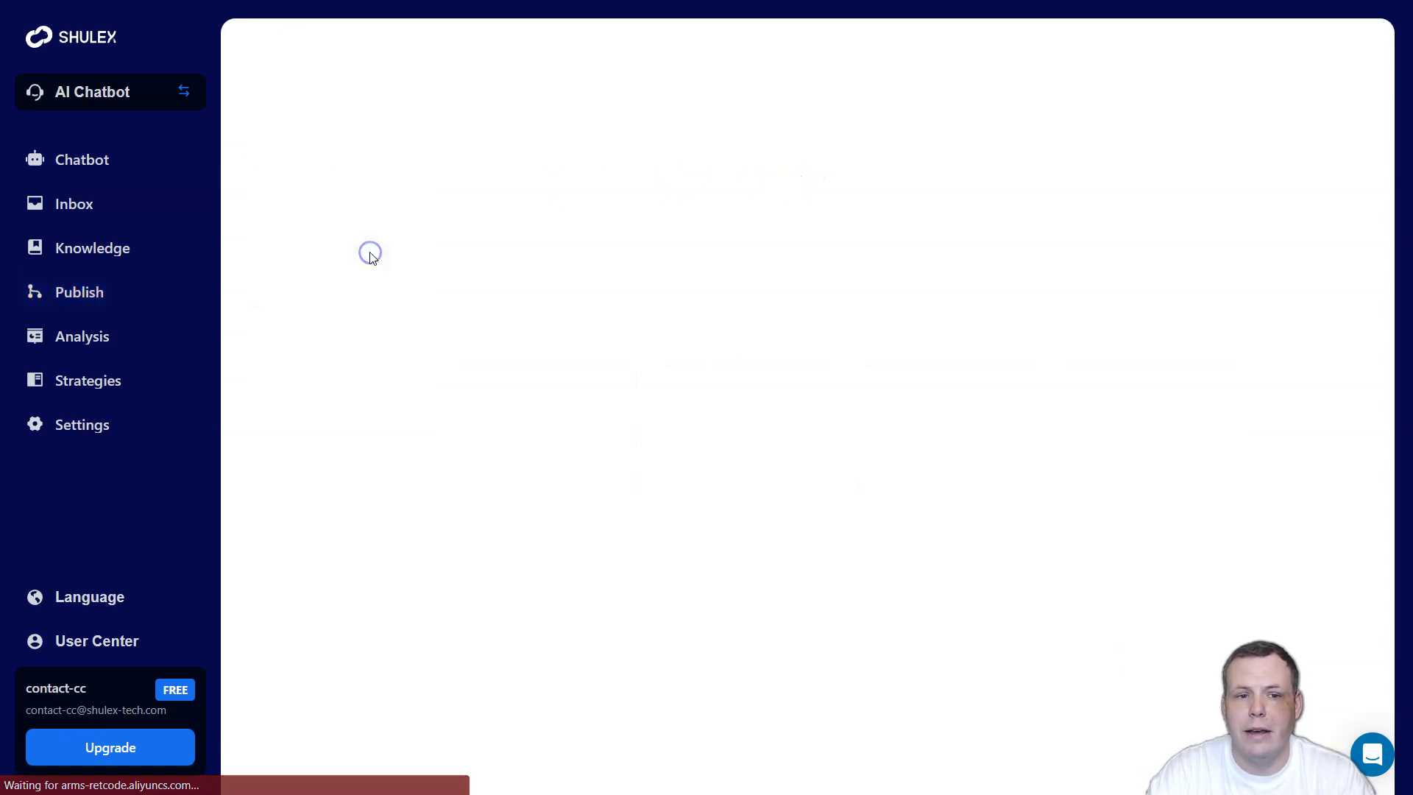
Step: Copy the Live Chat Web Chat link, then go to the Chatbot testing page
{"action": "left_click", "coordinate": [372, 257]}
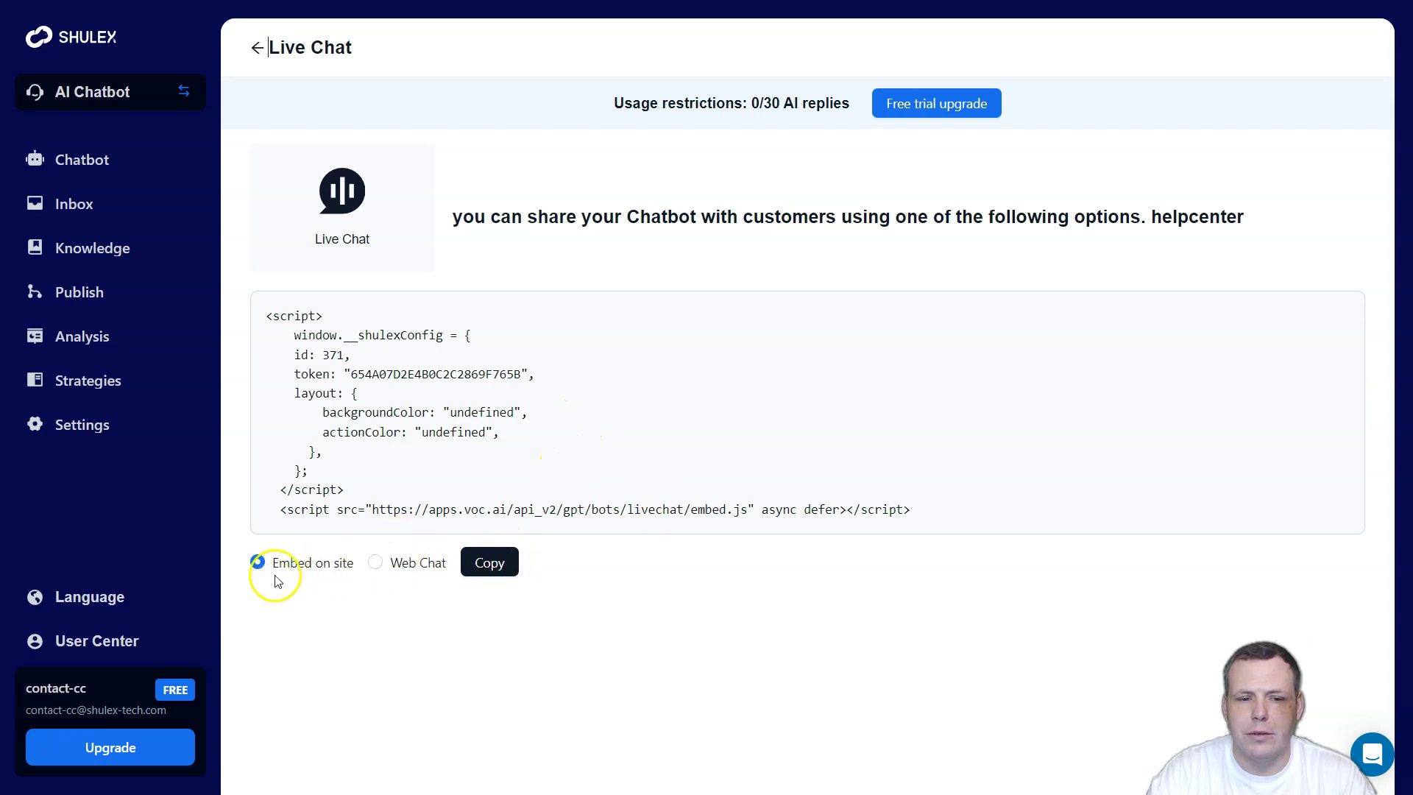
{"action": "left_click", "coordinate": [378, 565]}
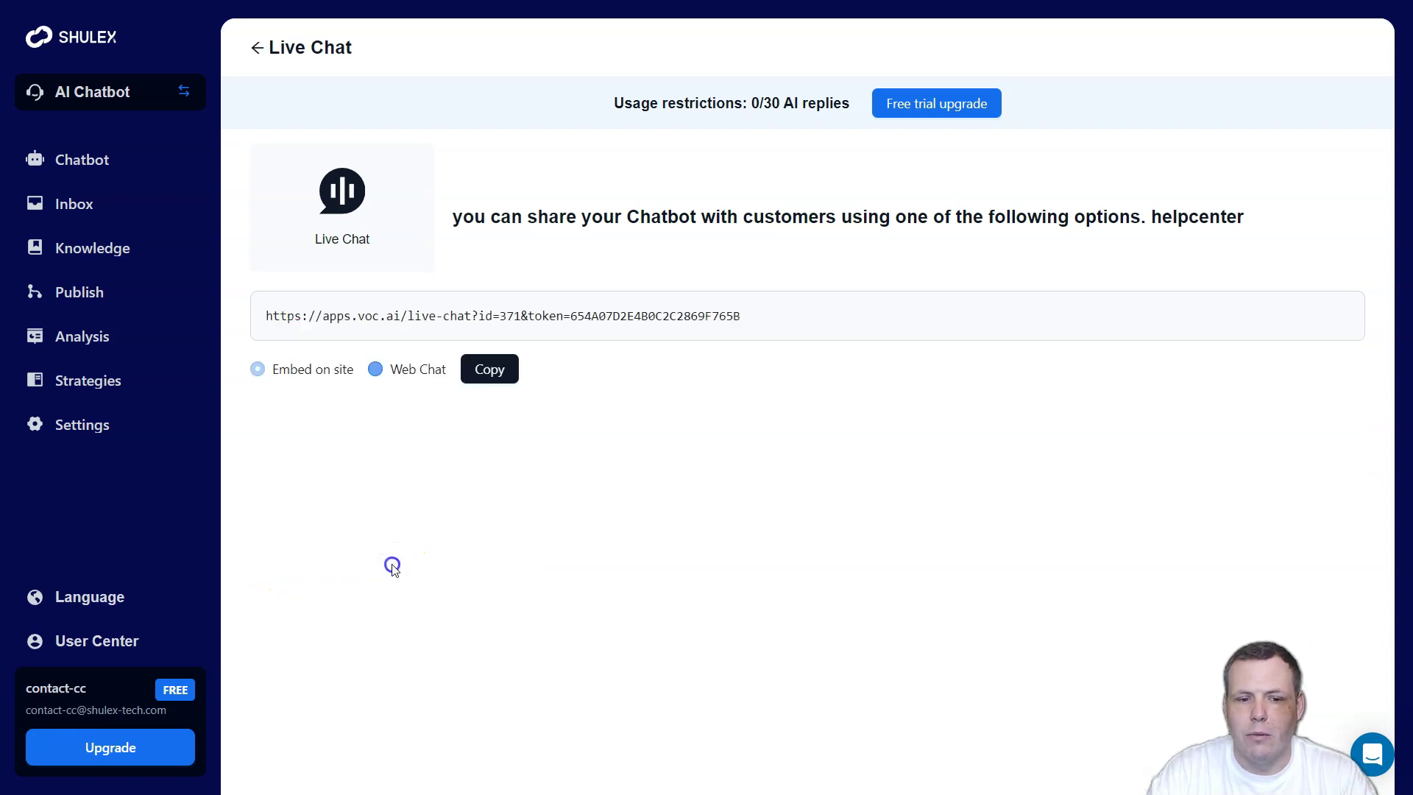
{"action": "left_click", "coordinate": [482, 369]}
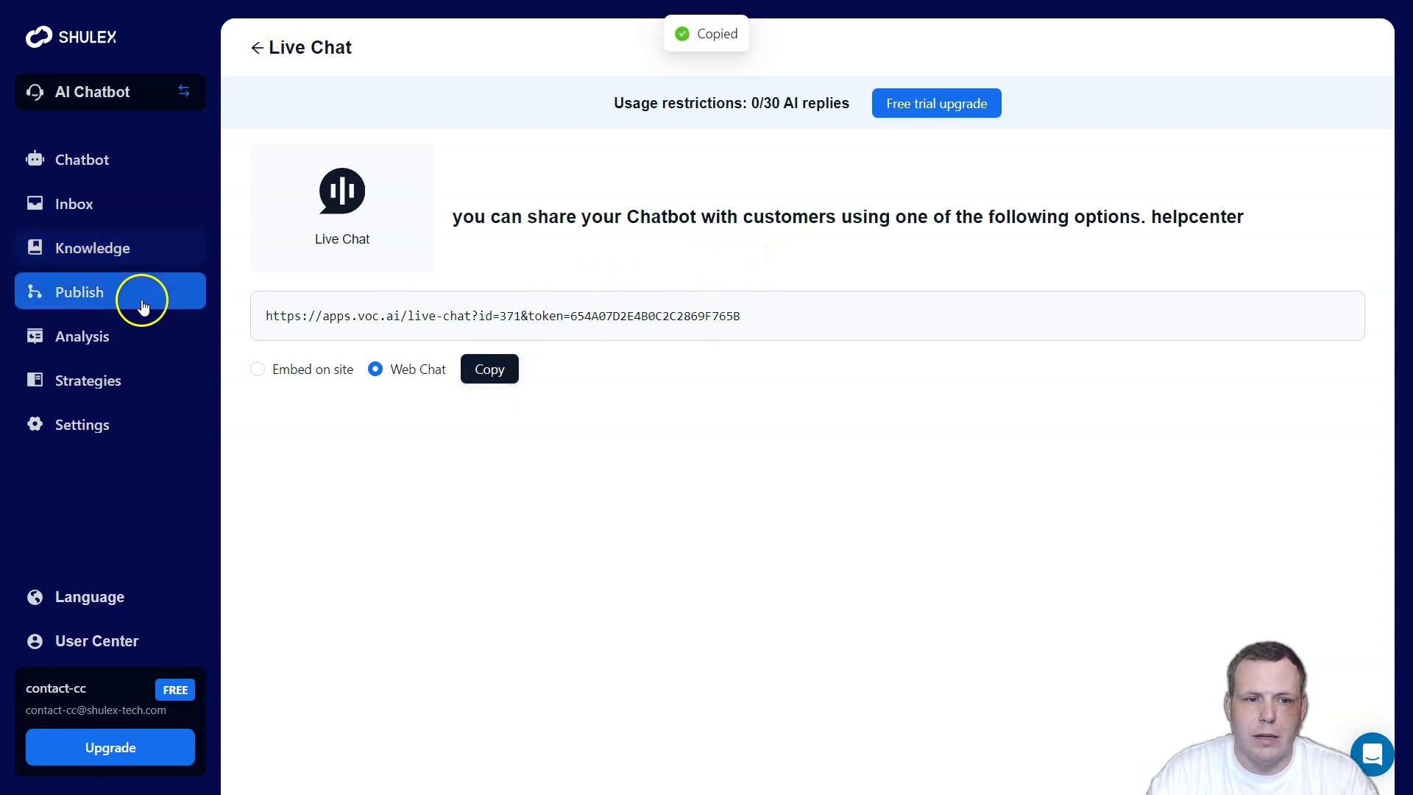
{"action": "left_click", "coordinate": [113, 347]}
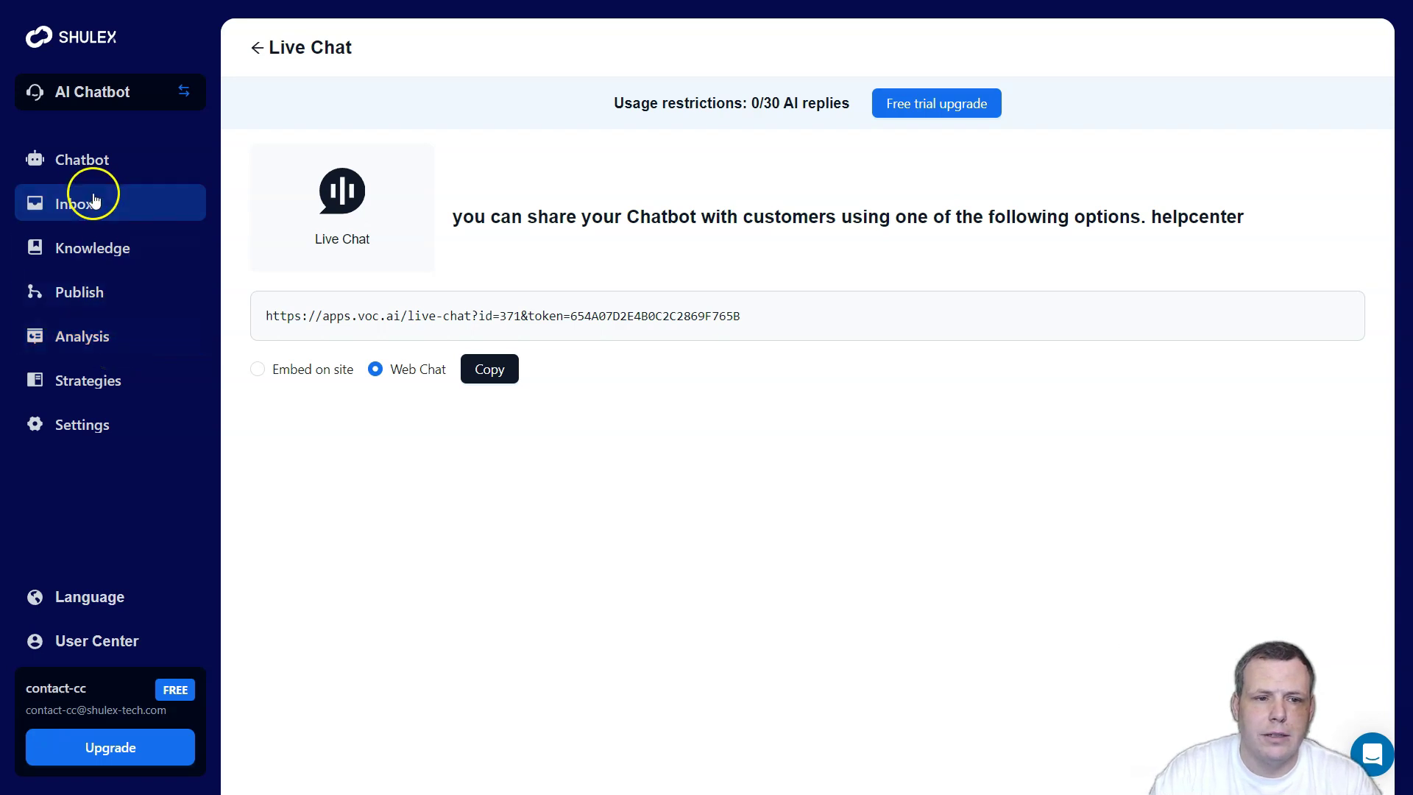
{"action": "left_click", "coordinate": [99, 164]}
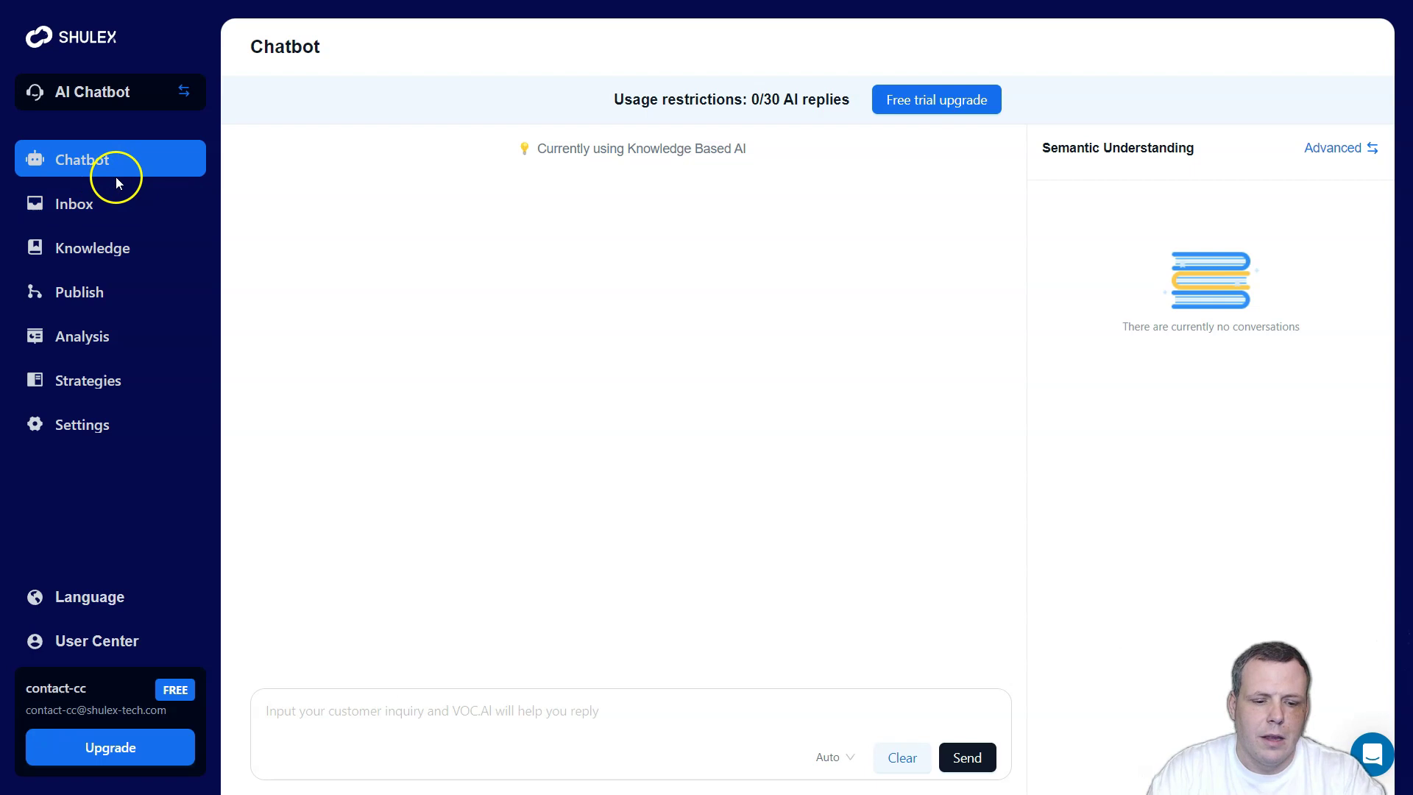
Step: Show the advanced semantic understanding settings and set the session source to Other
{"action": "left_click_drag", "start_coordinate": [1043, 151], "coordinate": [1154, 160]}
{"action": "left_click", "coordinate": [1344, 149]}
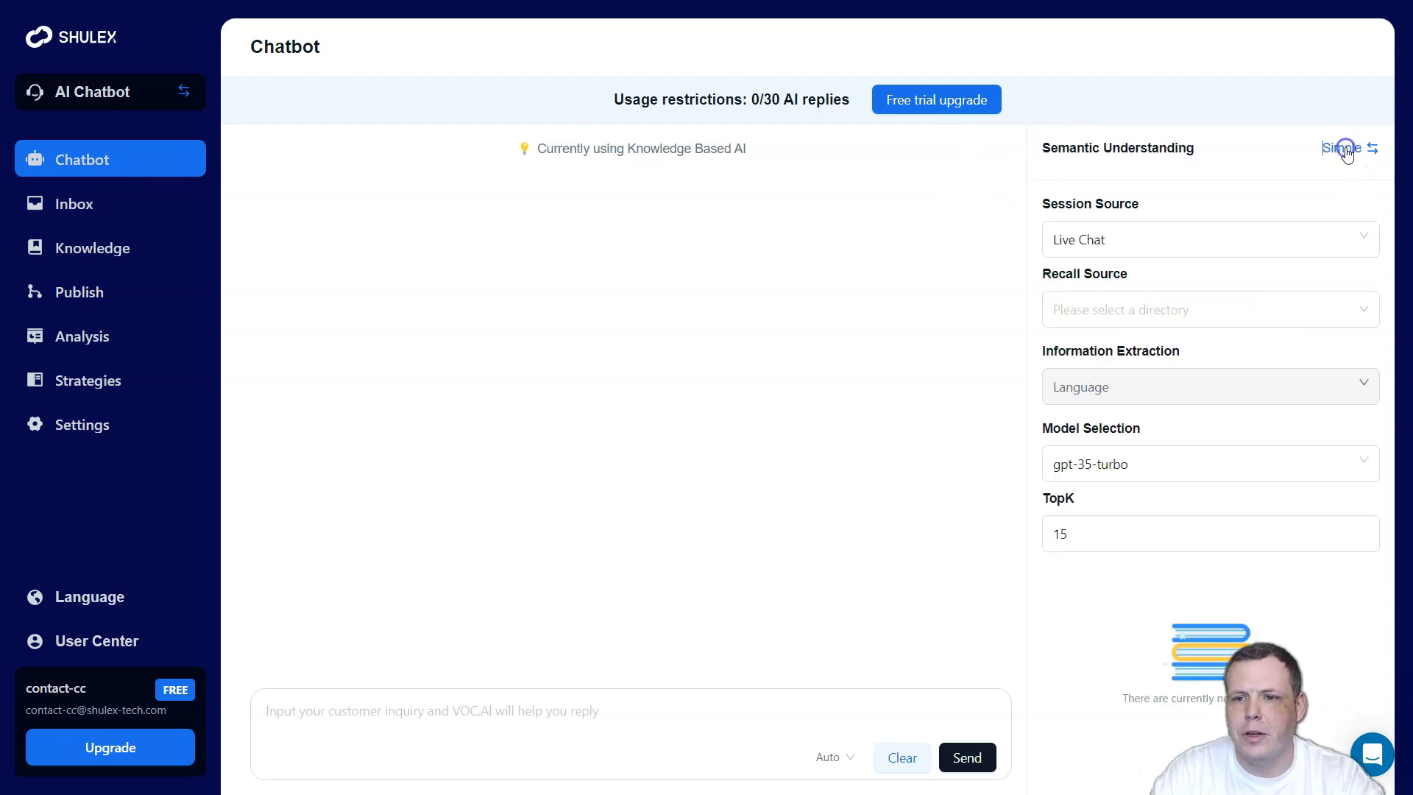
{"action": "left_click", "coordinate": [1117, 240]}
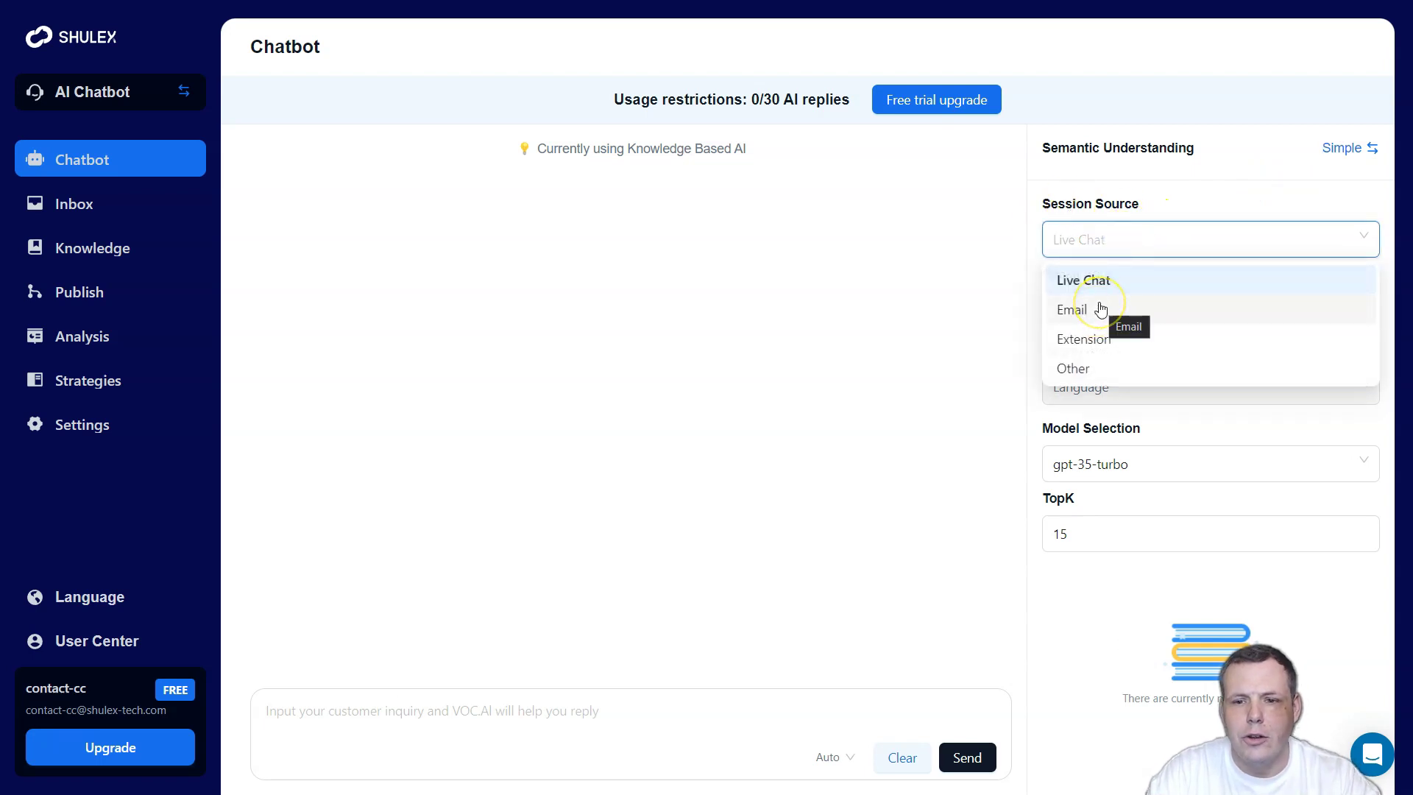
{"action": "left_click", "coordinate": [1076, 348]}
{"action": "left_click", "coordinate": [1077, 366]}
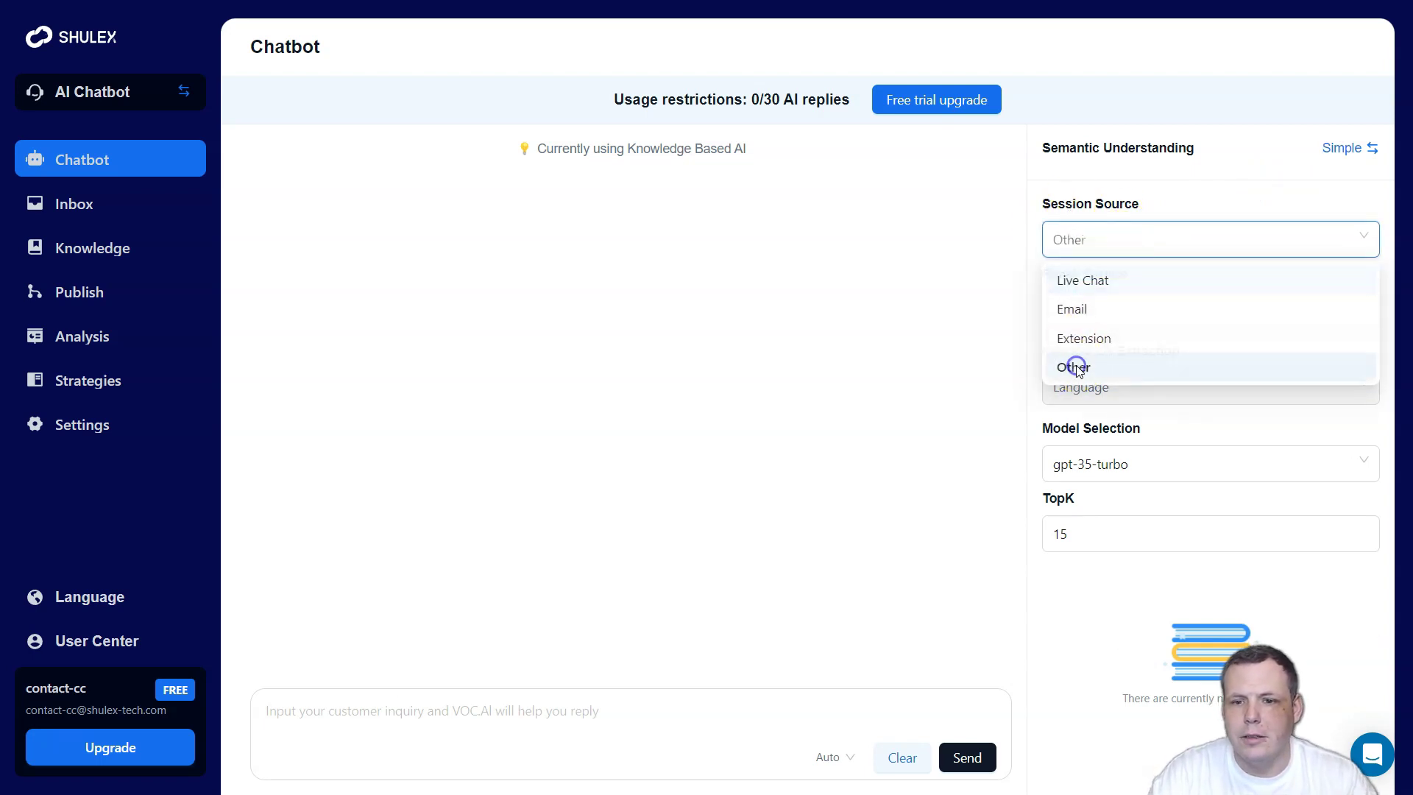
Step: Check the recall source directories and try the Extension and Email session sources
{"action": "left_click", "coordinate": [1083, 309]}
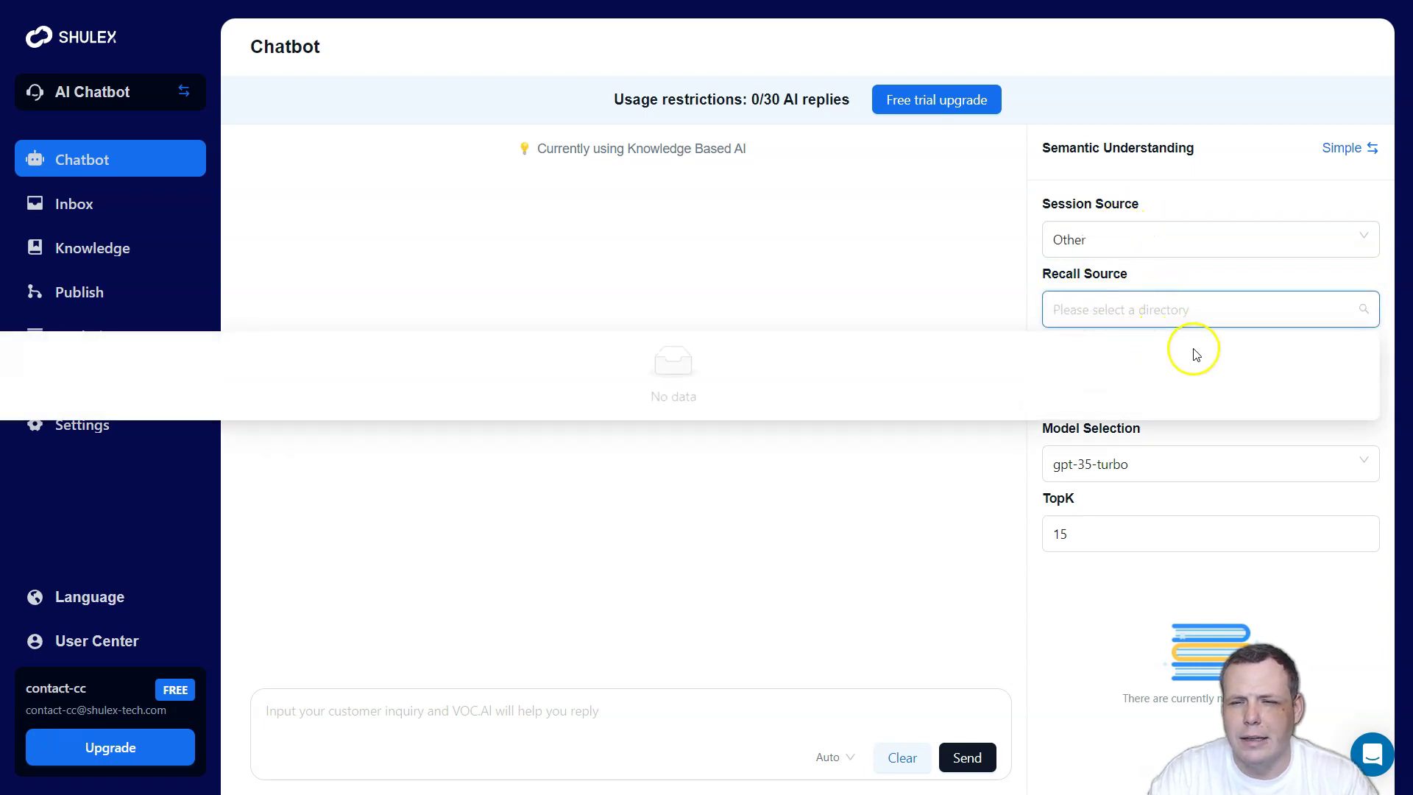
{"action": "left_click", "coordinate": [862, 236]}
{"action": "left_click", "coordinate": [1074, 240]}
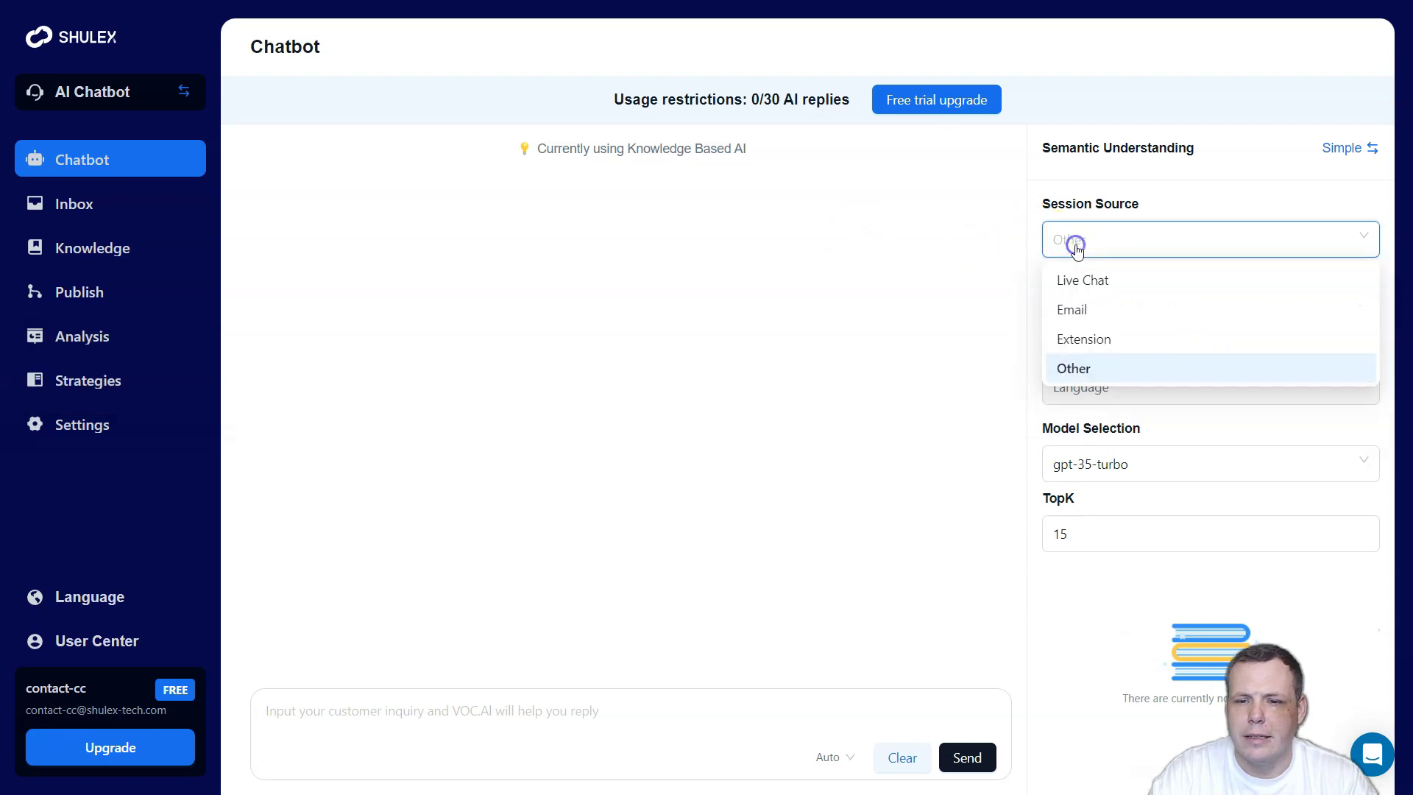
{"action": "left_click", "coordinate": [1087, 346]}
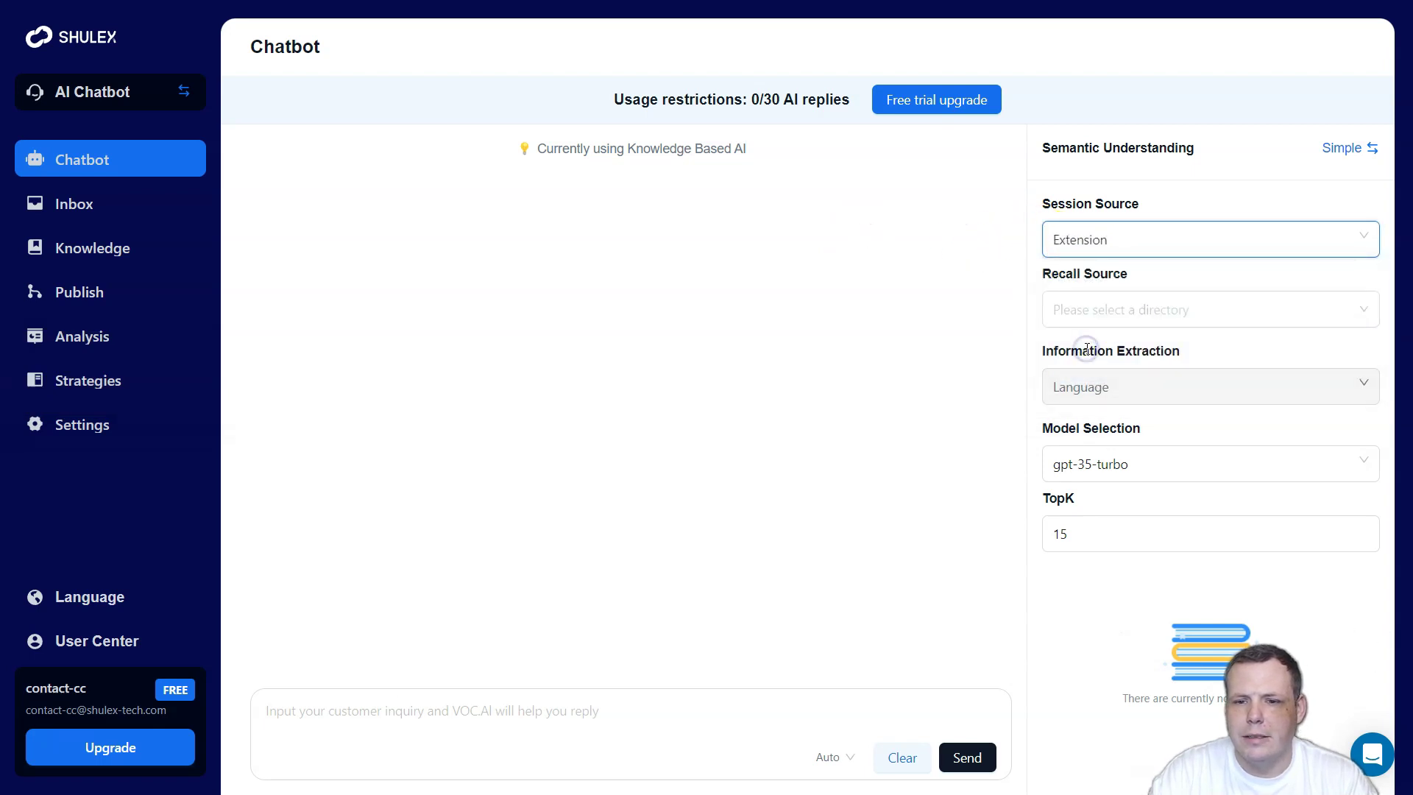
{"action": "left_click", "coordinate": [1106, 241]}
{"action": "left_click", "coordinate": [1085, 315]}
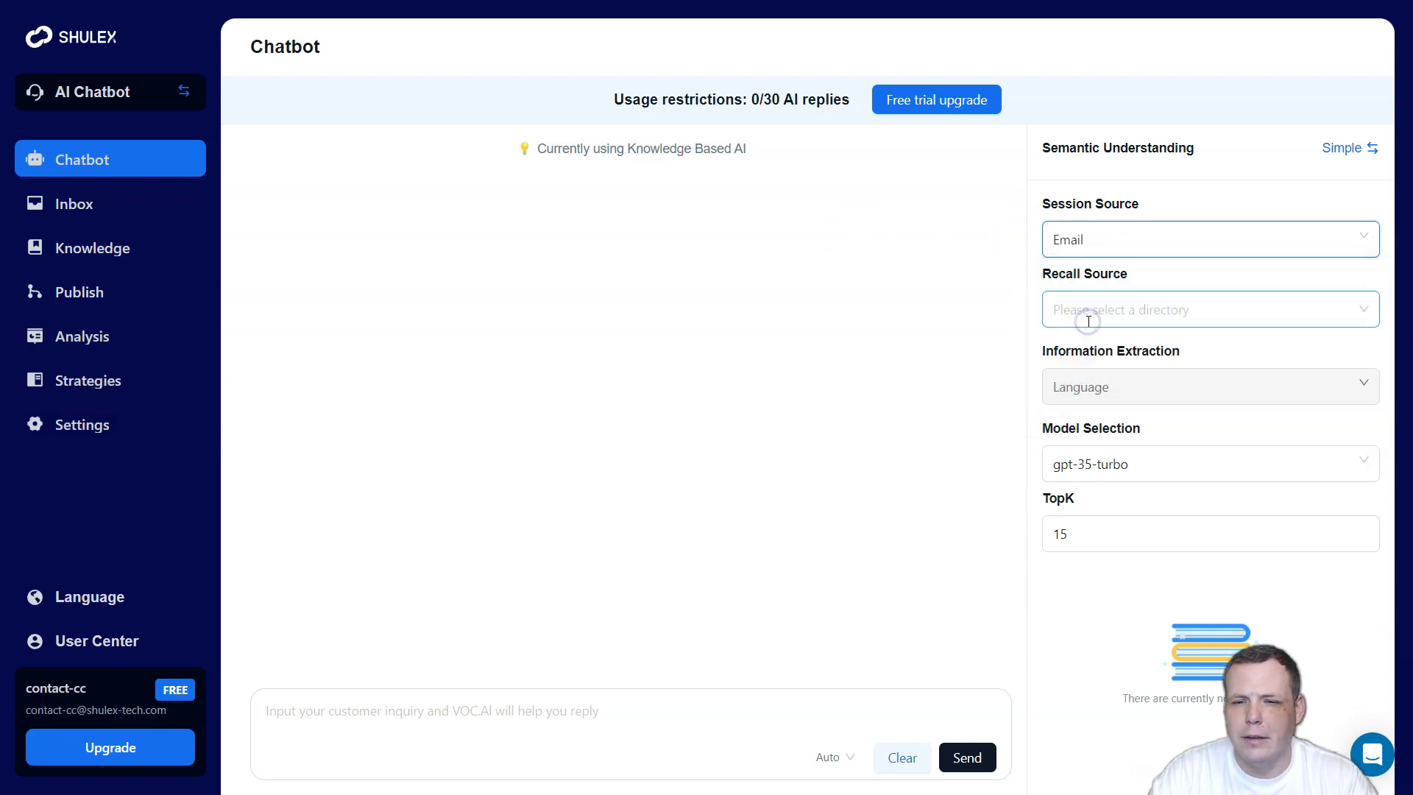
{"action": "left_click", "coordinate": [961, 318]}
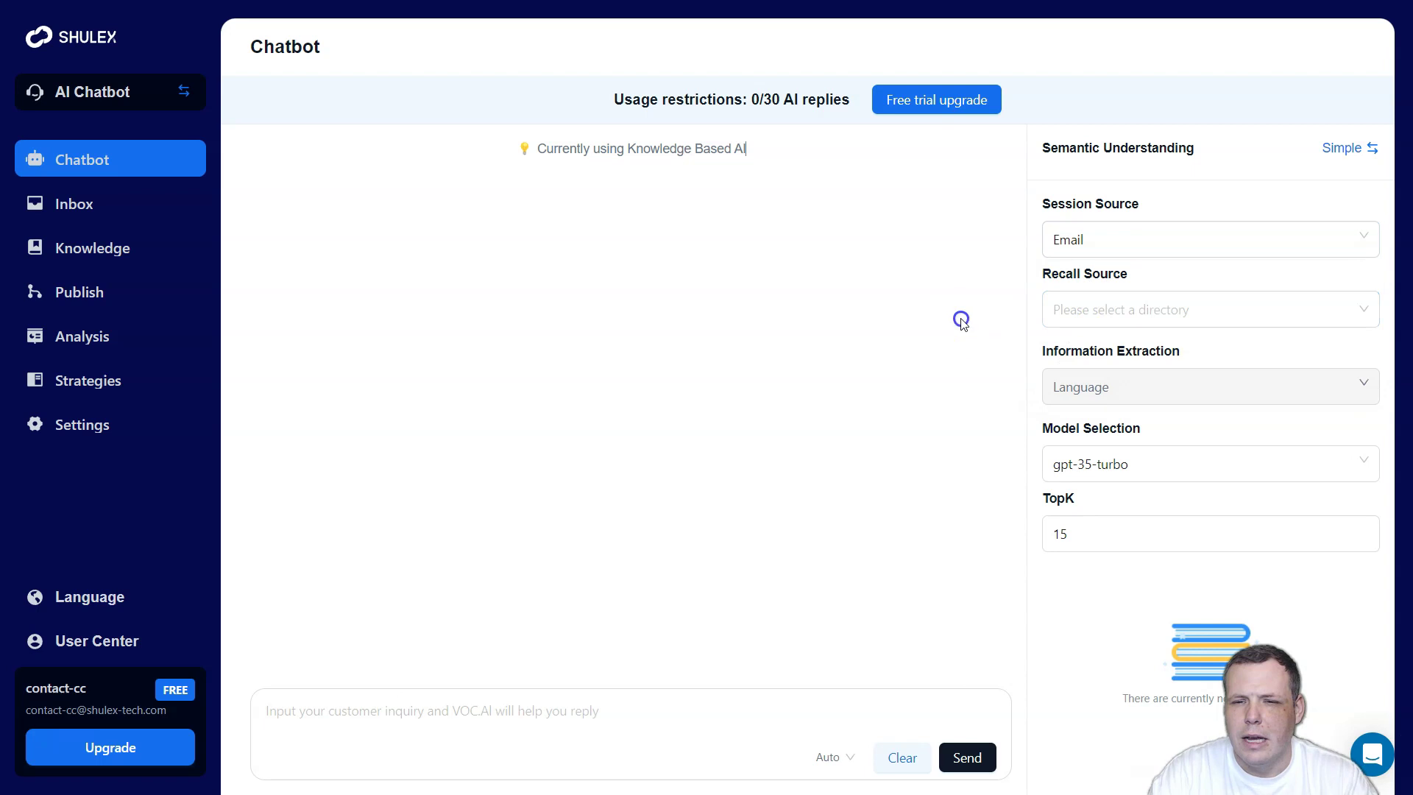
Step: Choose gpt-4 as the model and set the session source back to Live Chat
{"action": "left_click", "coordinate": [1082, 479]}
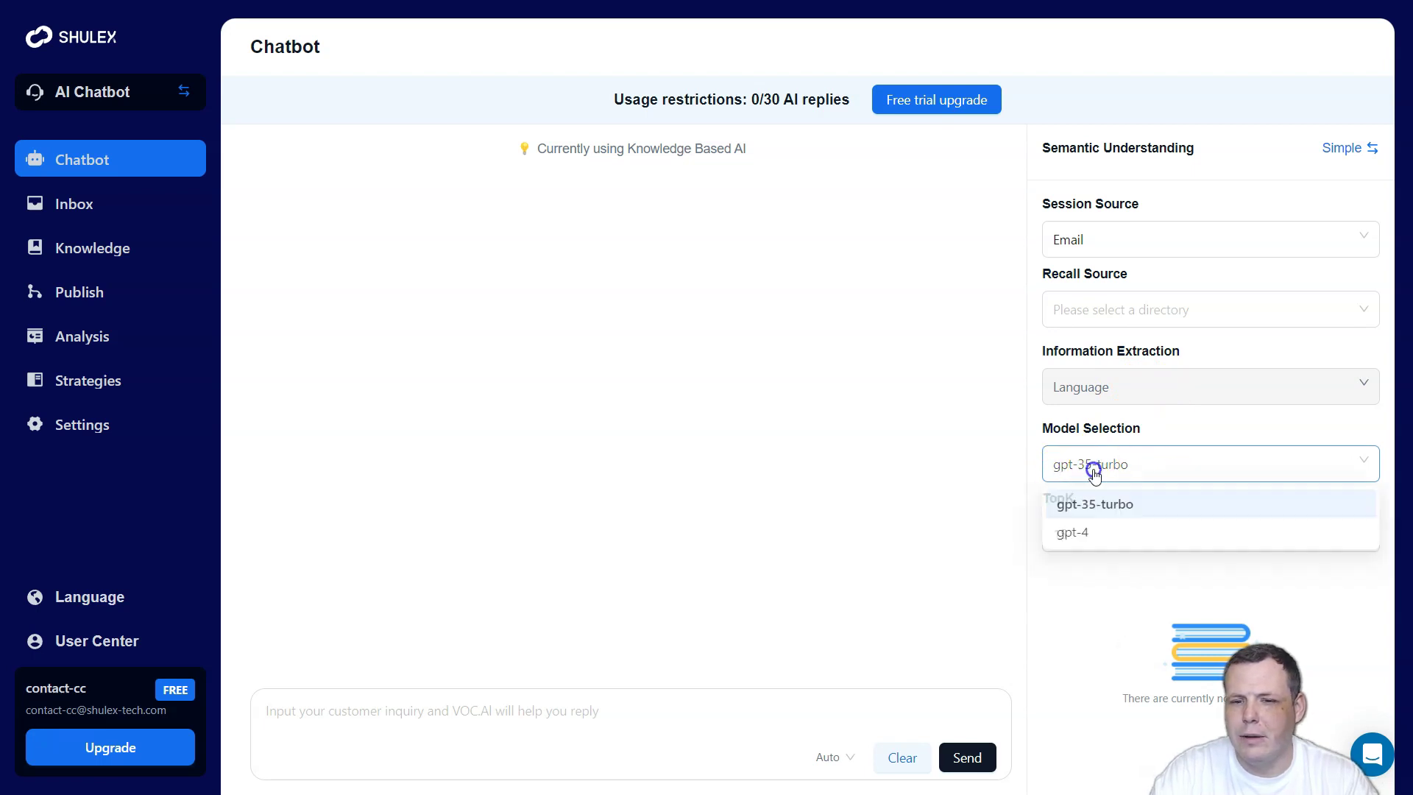
{"action": "left_click", "coordinate": [1073, 536]}
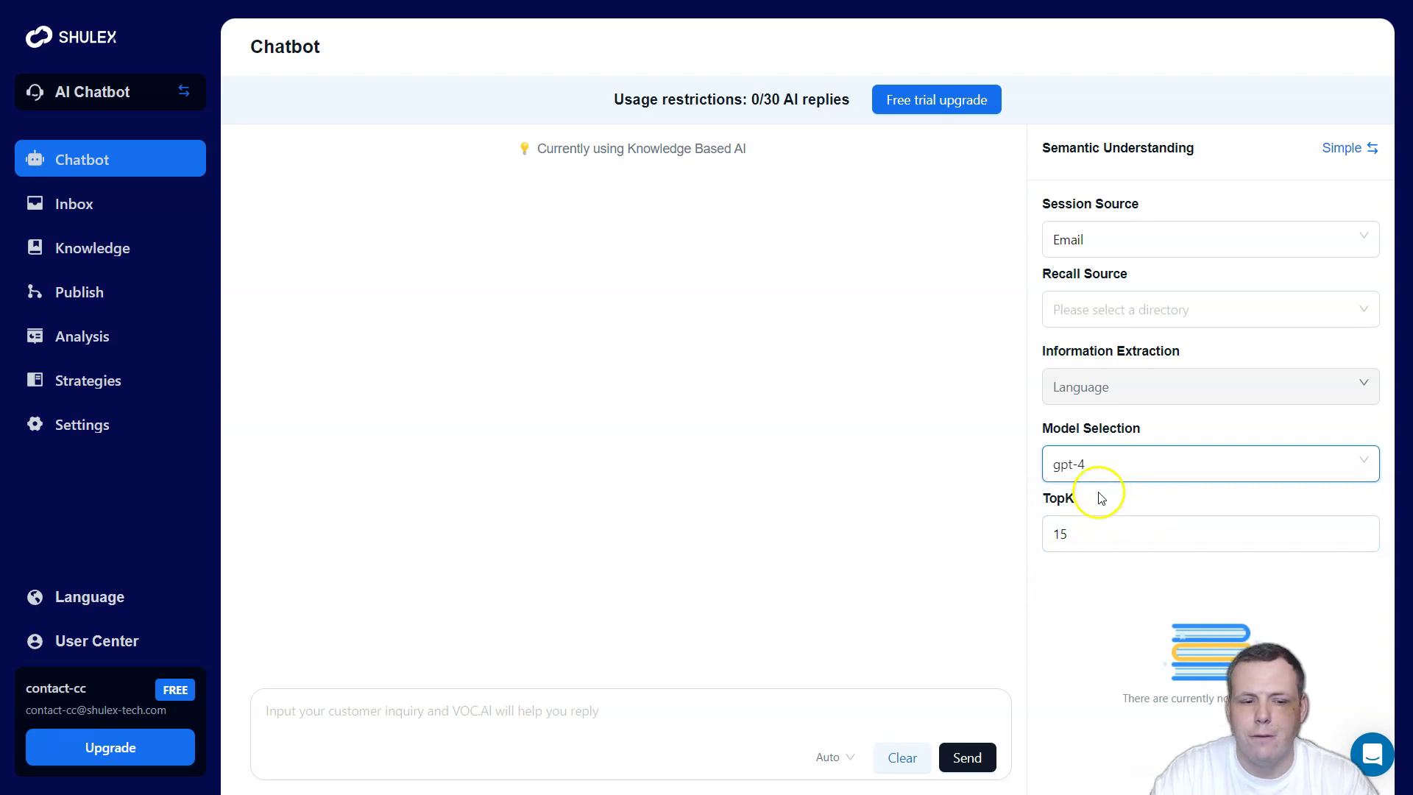
{"action": "left_click", "coordinate": [1075, 533]}
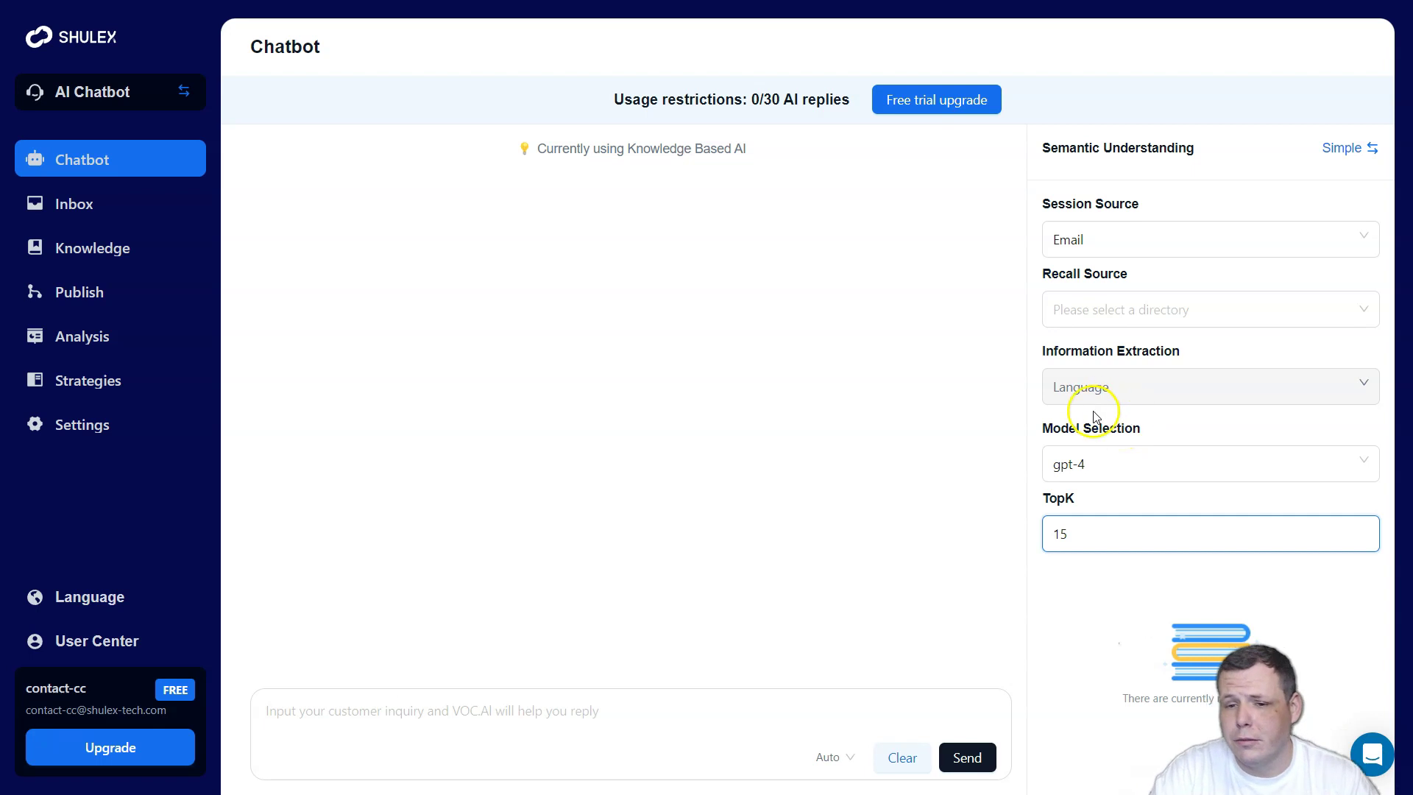
{"action": "left_click", "coordinate": [1101, 463]}
{"action": "left_click", "coordinate": [1094, 527]}
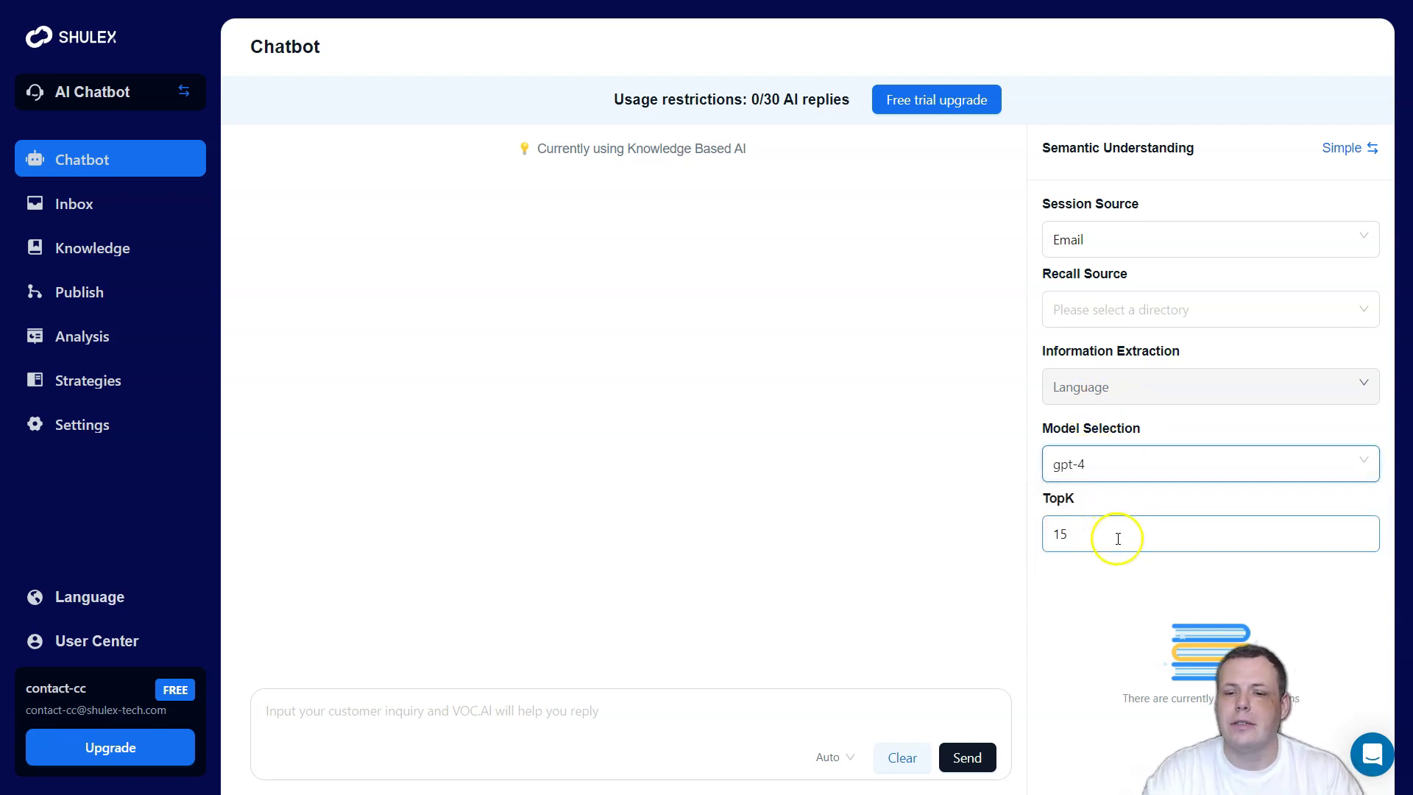
{"action": "left_click", "coordinate": [1100, 538]}
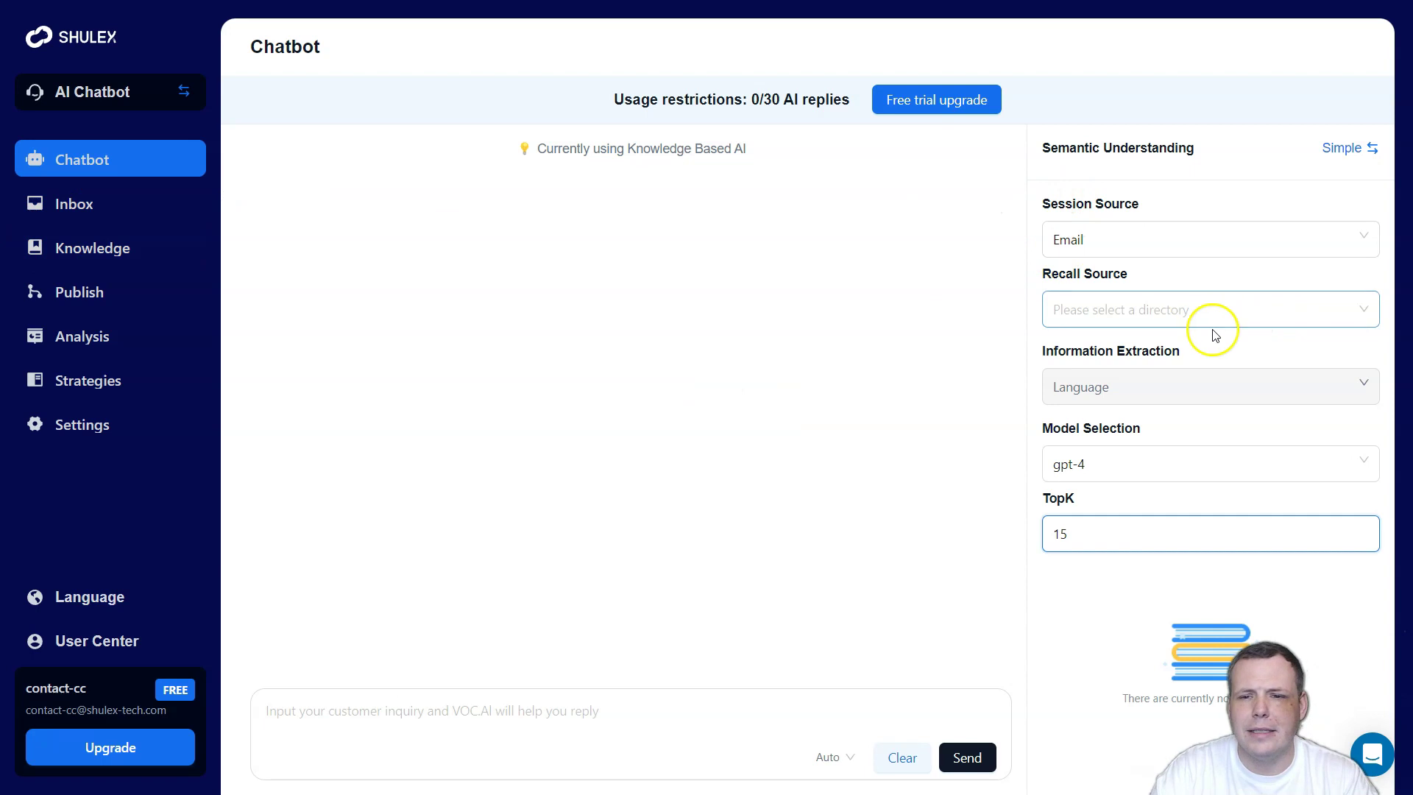
{"action": "left_click", "coordinate": [1152, 250]}
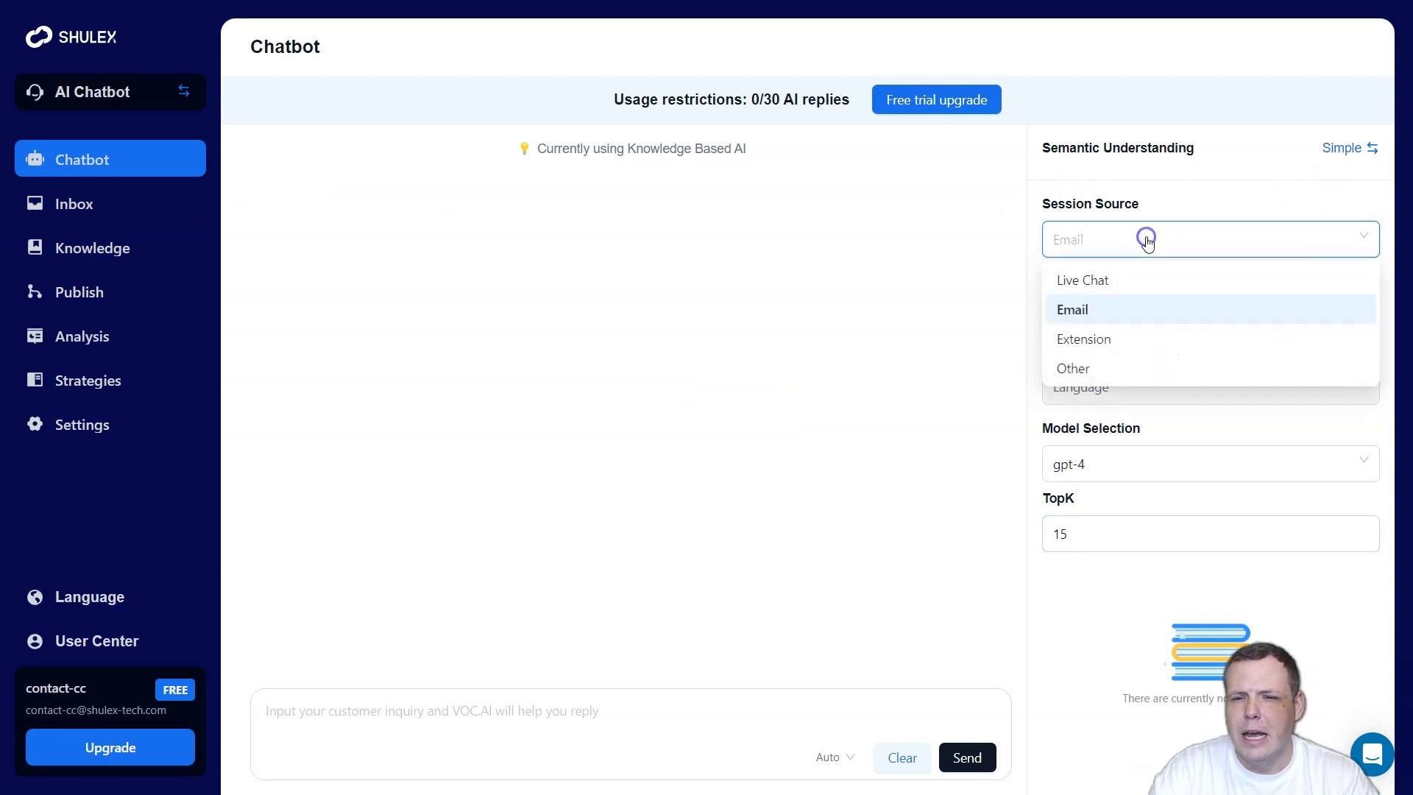
{"action": "left_click", "coordinate": [1091, 282]}
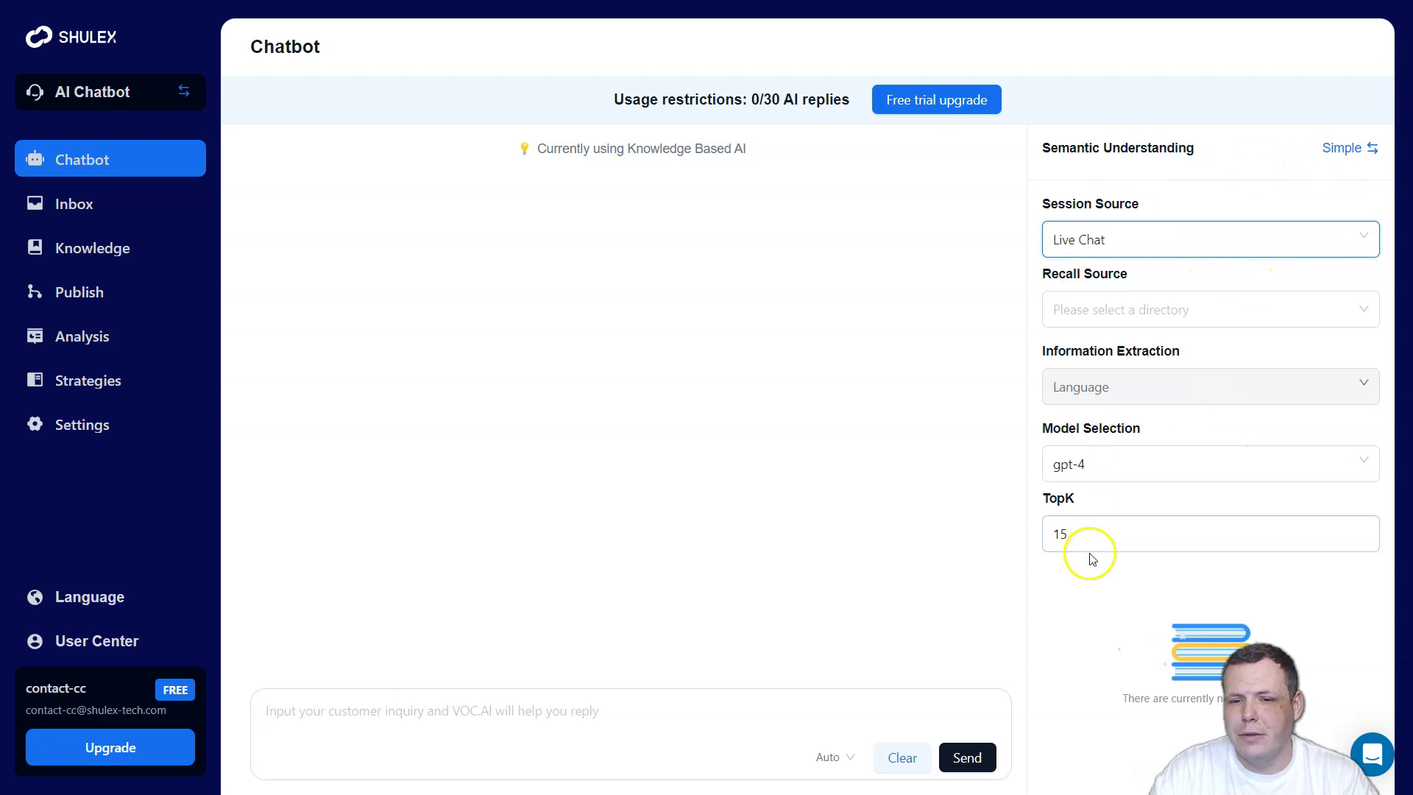
Step: Return to the Simple view and change the chatbot reply language from Auto to English
{"action": "left_click", "coordinate": [1328, 151]}
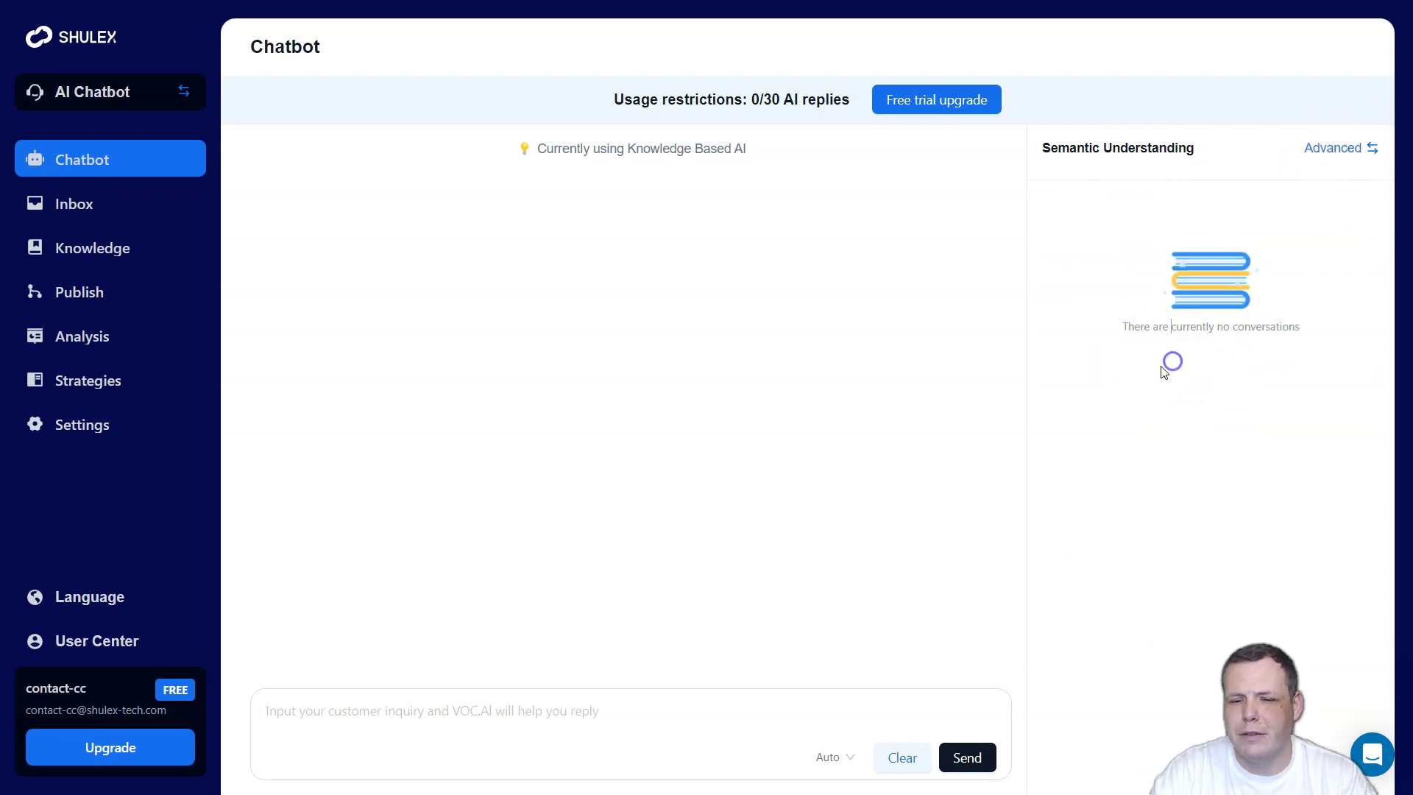
{"action": "left_click", "coordinate": [627, 715]}
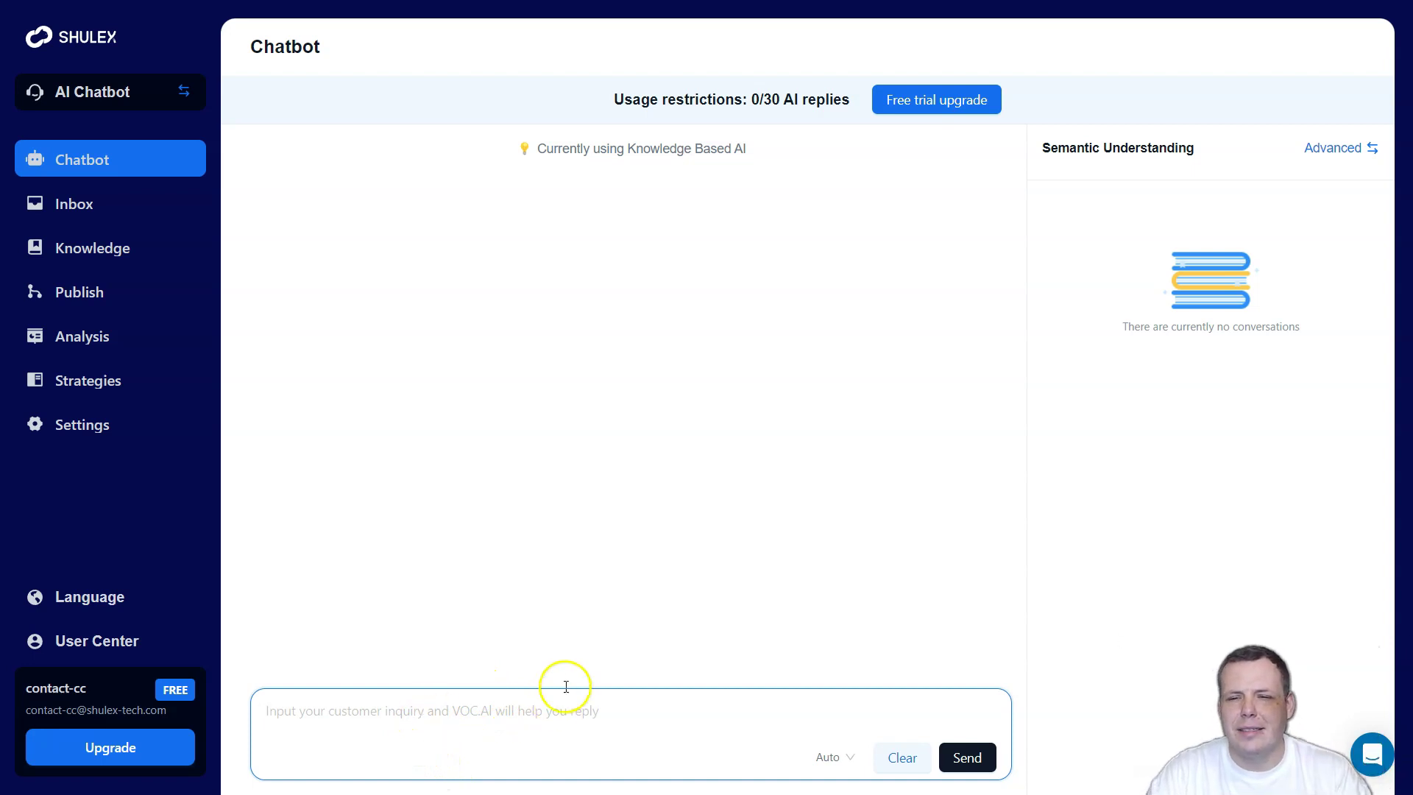
{"action": "left_click", "coordinate": [845, 761]}
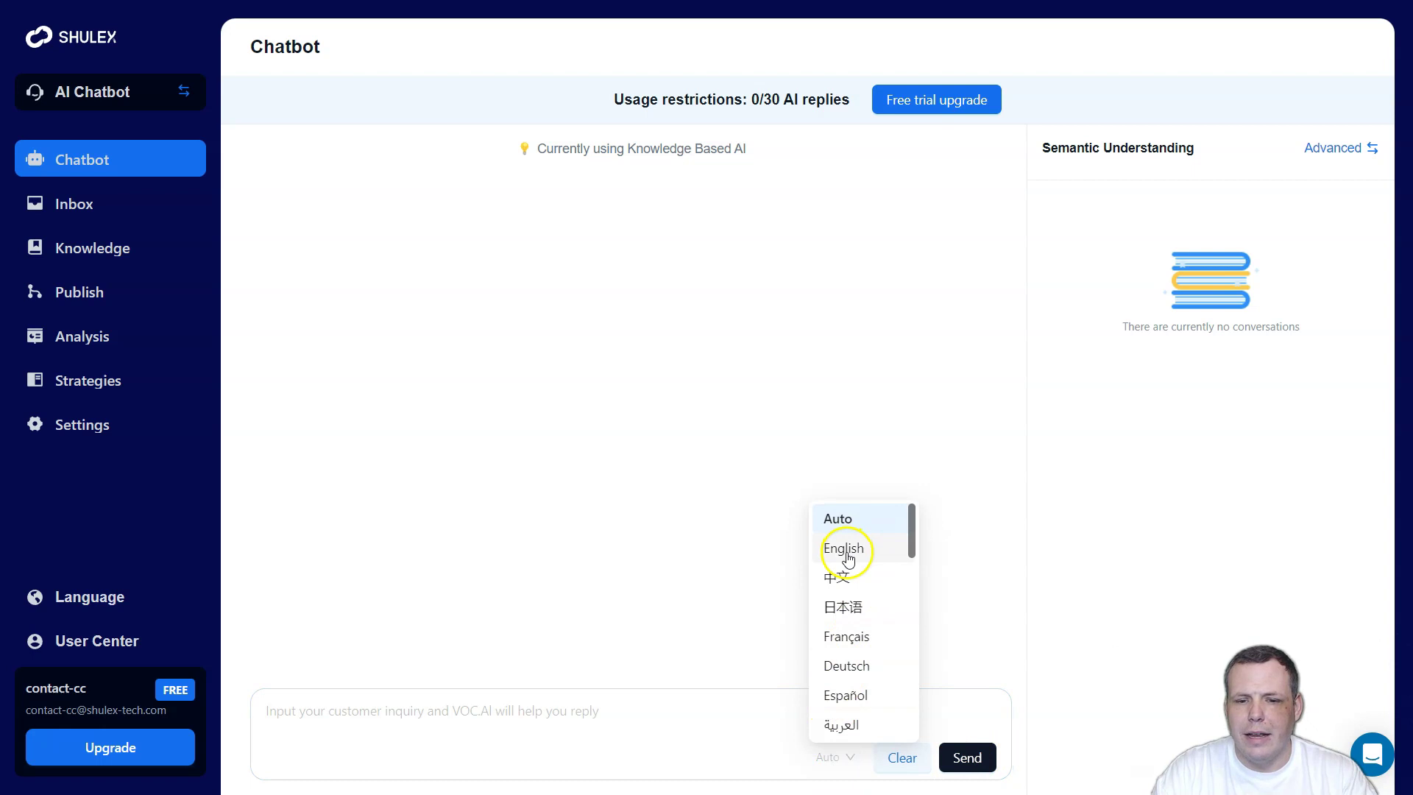
{"action": "left_click", "coordinate": [848, 559]}
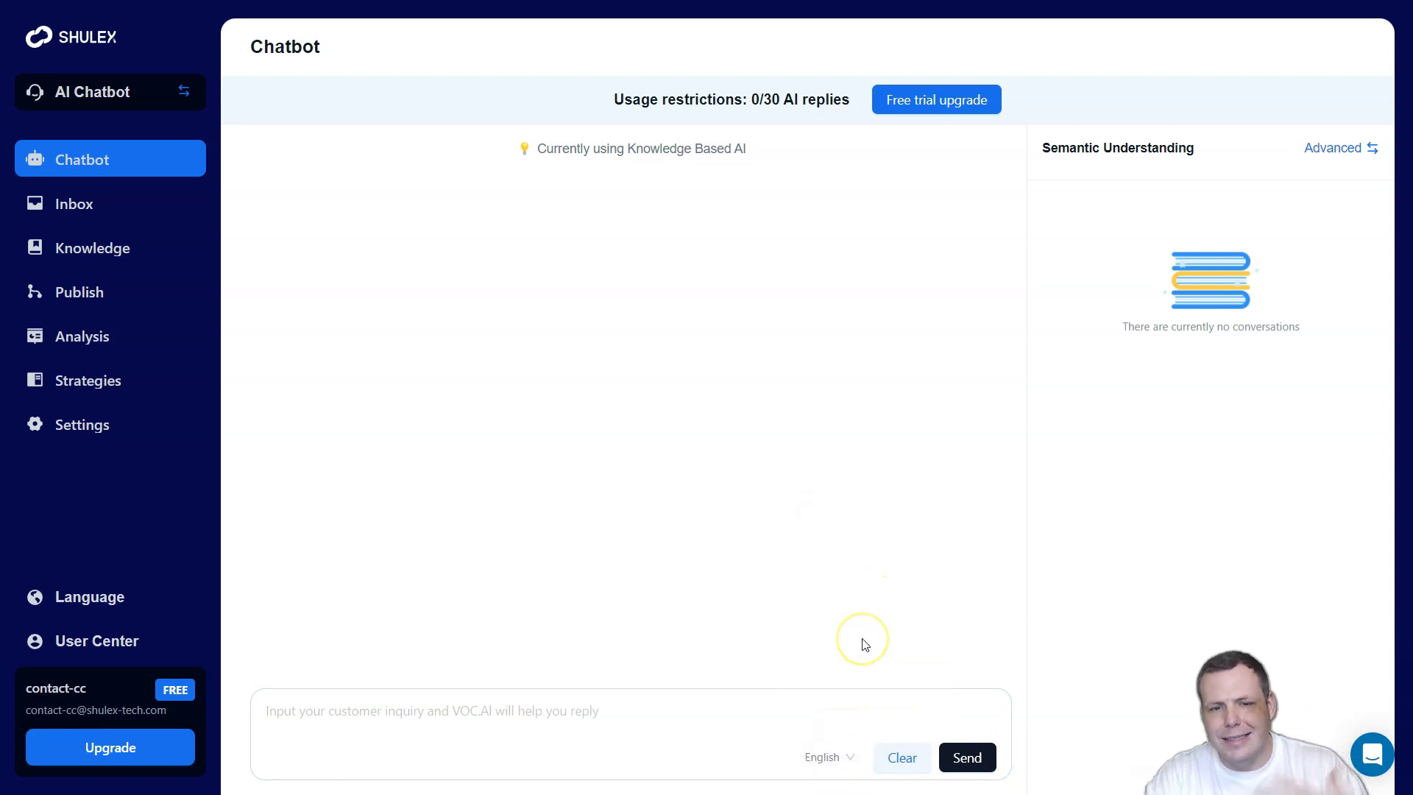